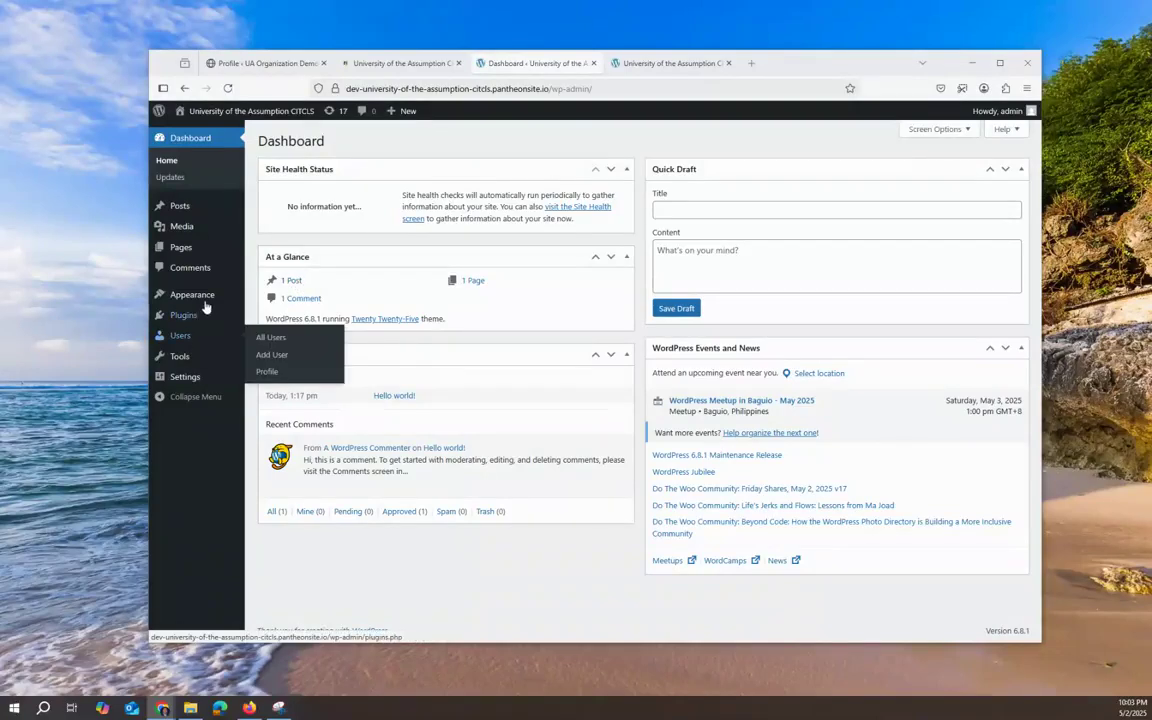
# Step: Go to Appearance > Themes, where Twenty Twenty-Five is the active theme
pyautogui.moveTo(200, 301)
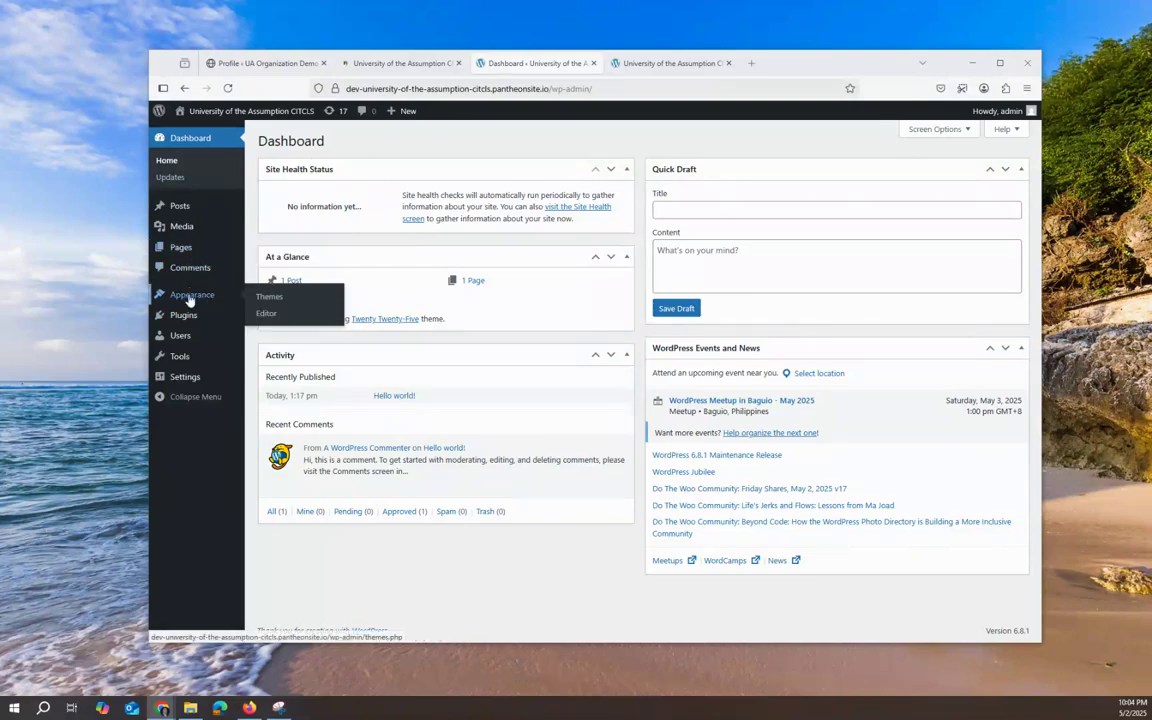
pyautogui.click(279, 302)
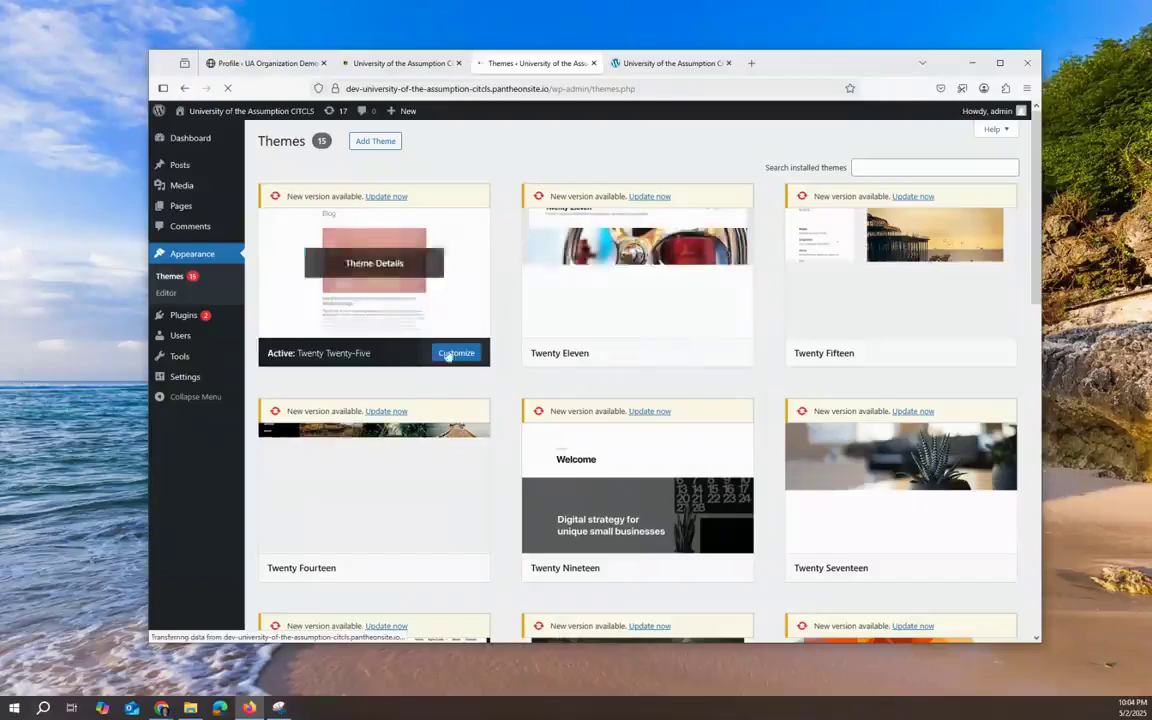
# Step: On the Add Themes page, search the theme directory for 'organization' and scroll the results
pyautogui.click(376, 142)
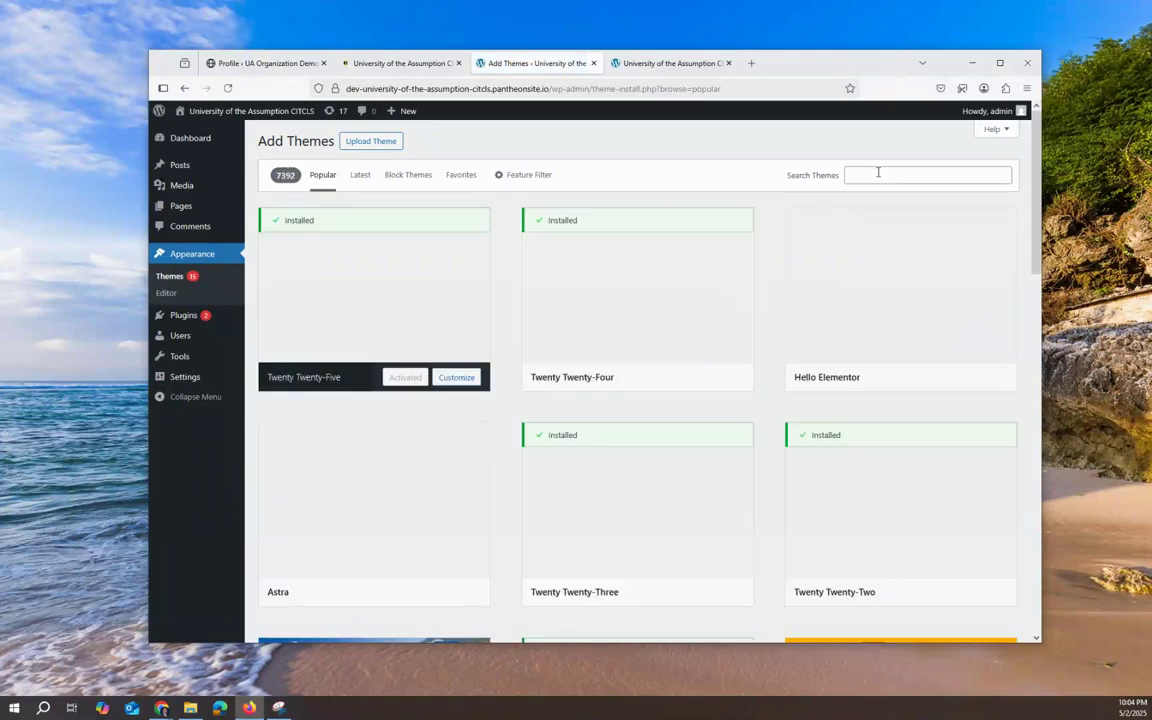
pyautogui.click(890, 175)
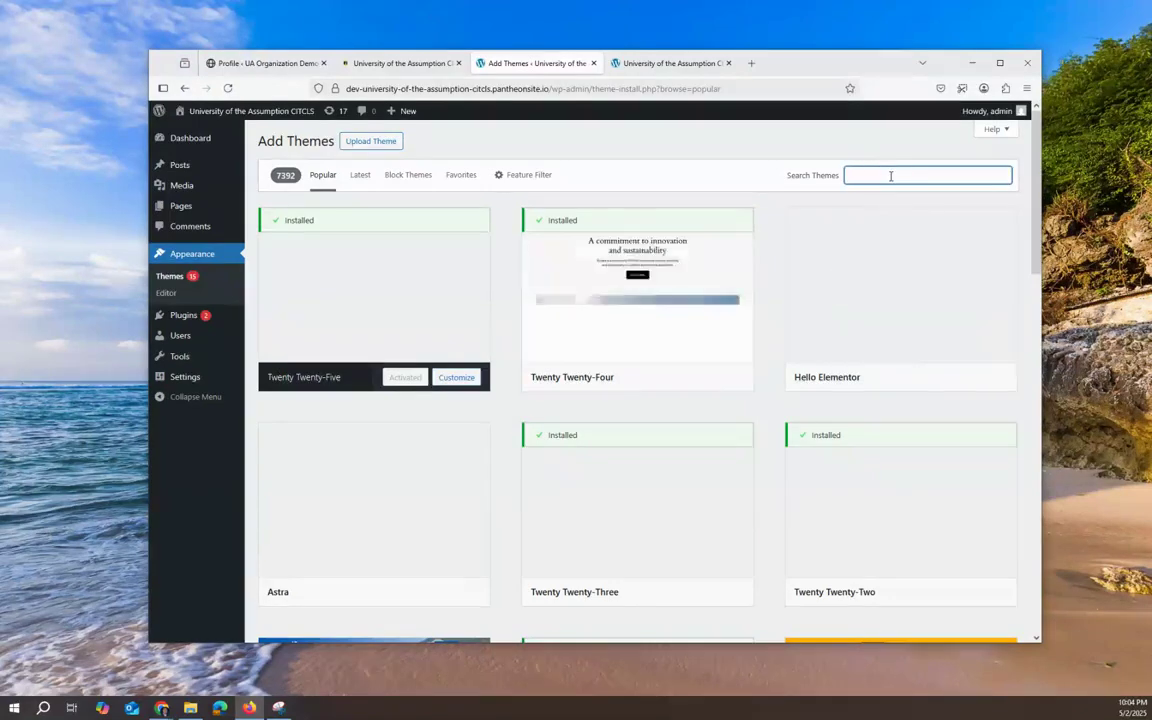
pyautogui.write('orga')
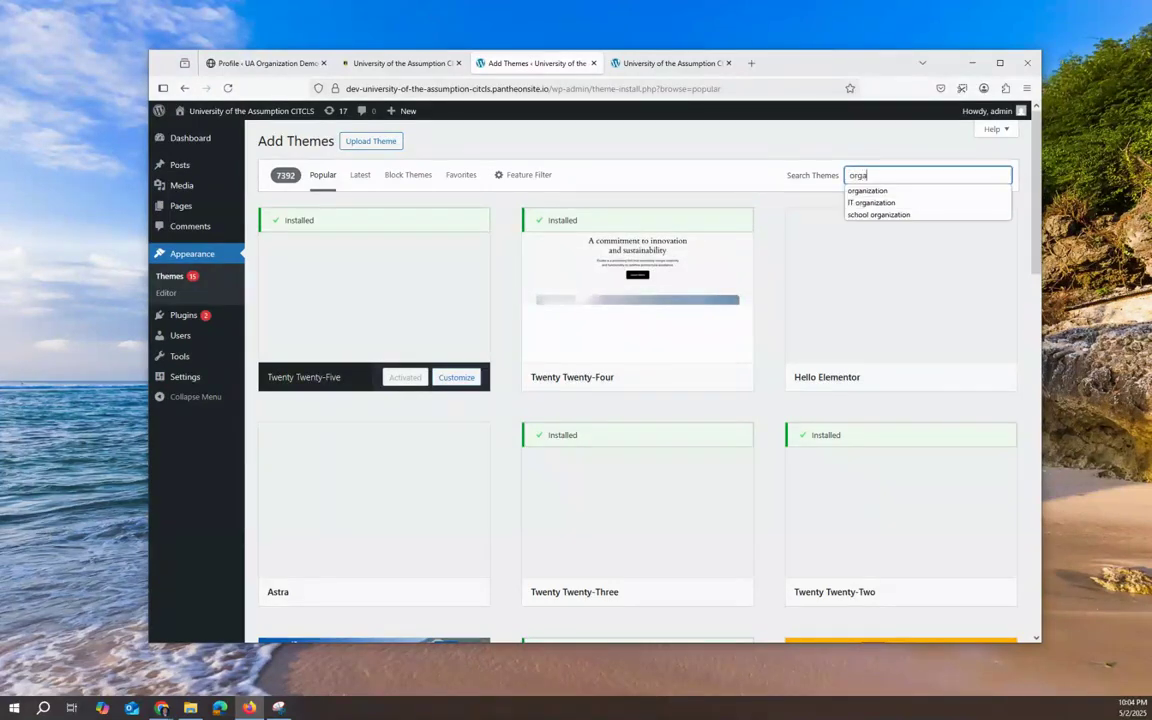
pyautogui.click(886, 190)
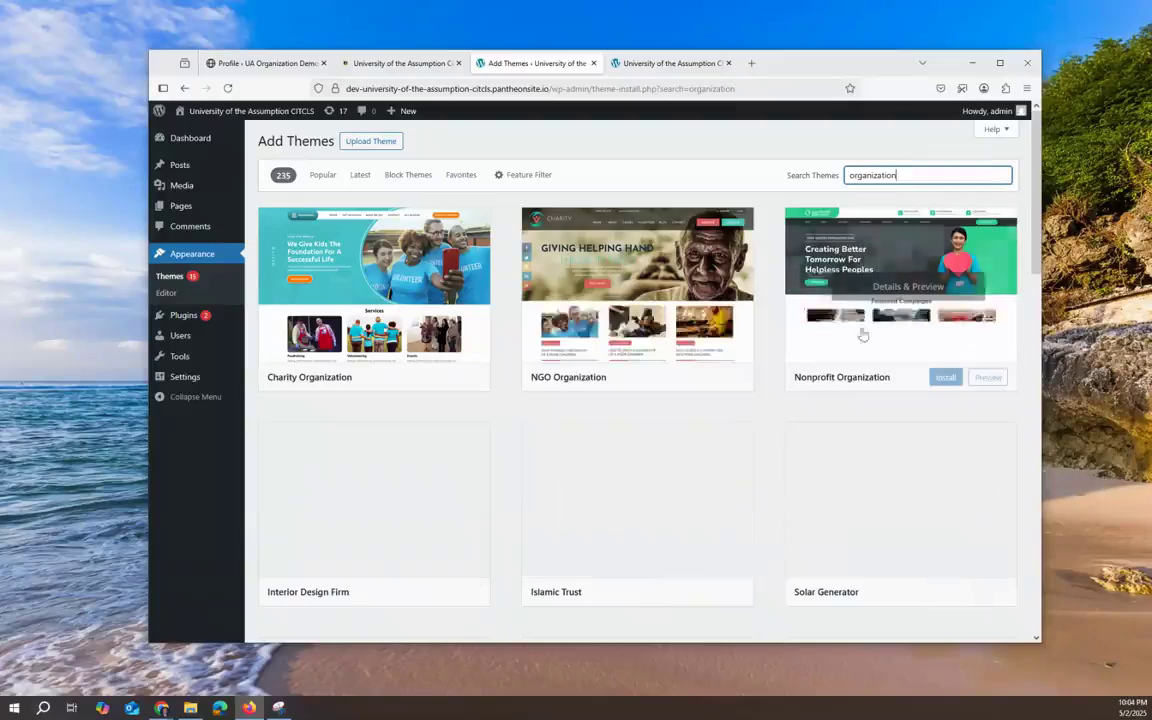
pyautogui.scroll(-4, 689, 545)
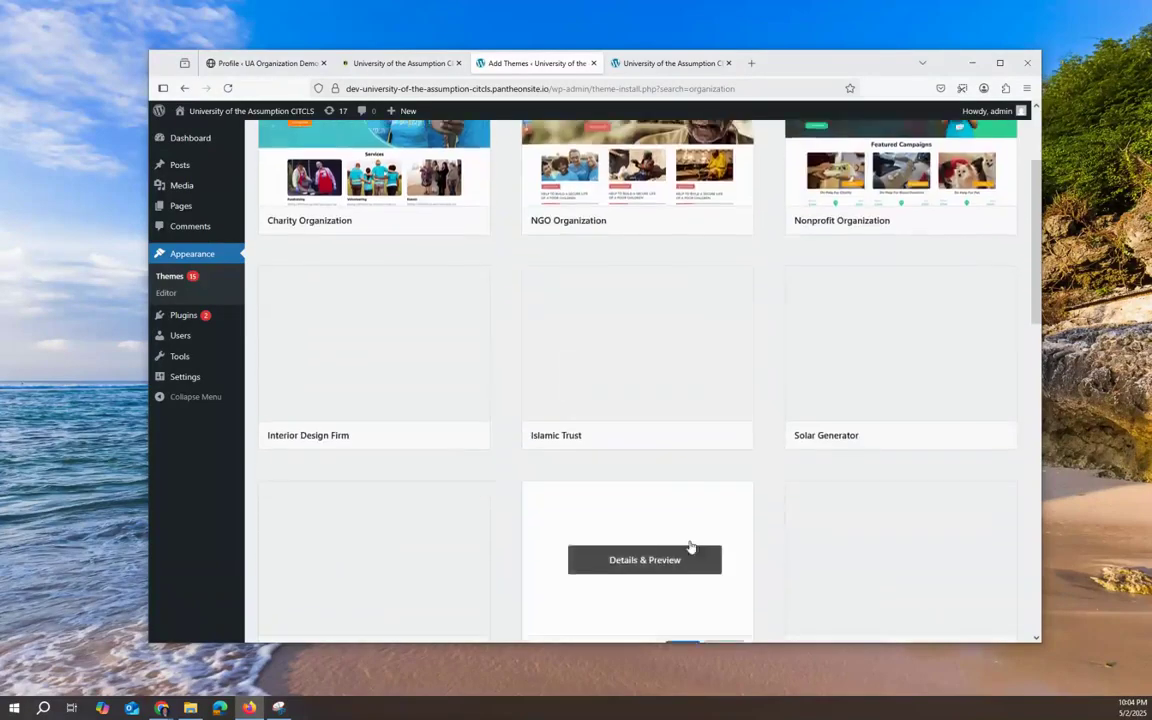
pyautogui.scroll(2, 900, 391)
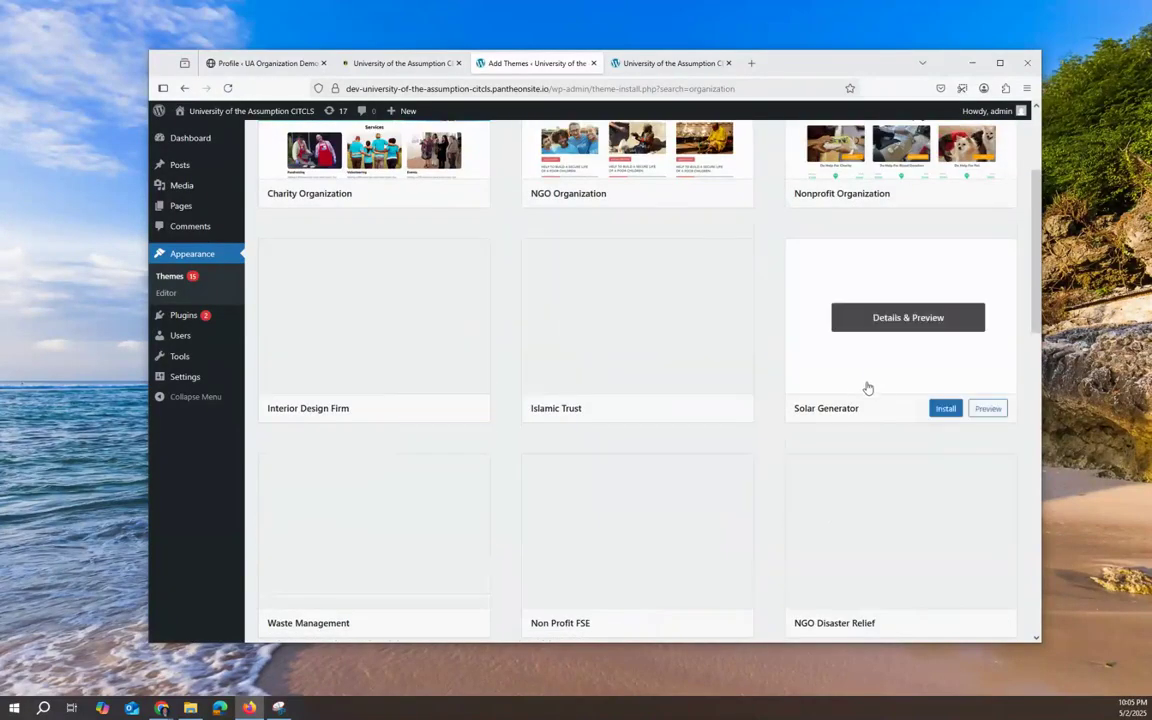
pyautogui.scroll(2, 866, 388)
# Step: Search for 'restaurant' themes instead, then bring up the Upload Theme .zip form
pyautogui.doubleClick(880, 175)
pyautogui.write('restaurant')
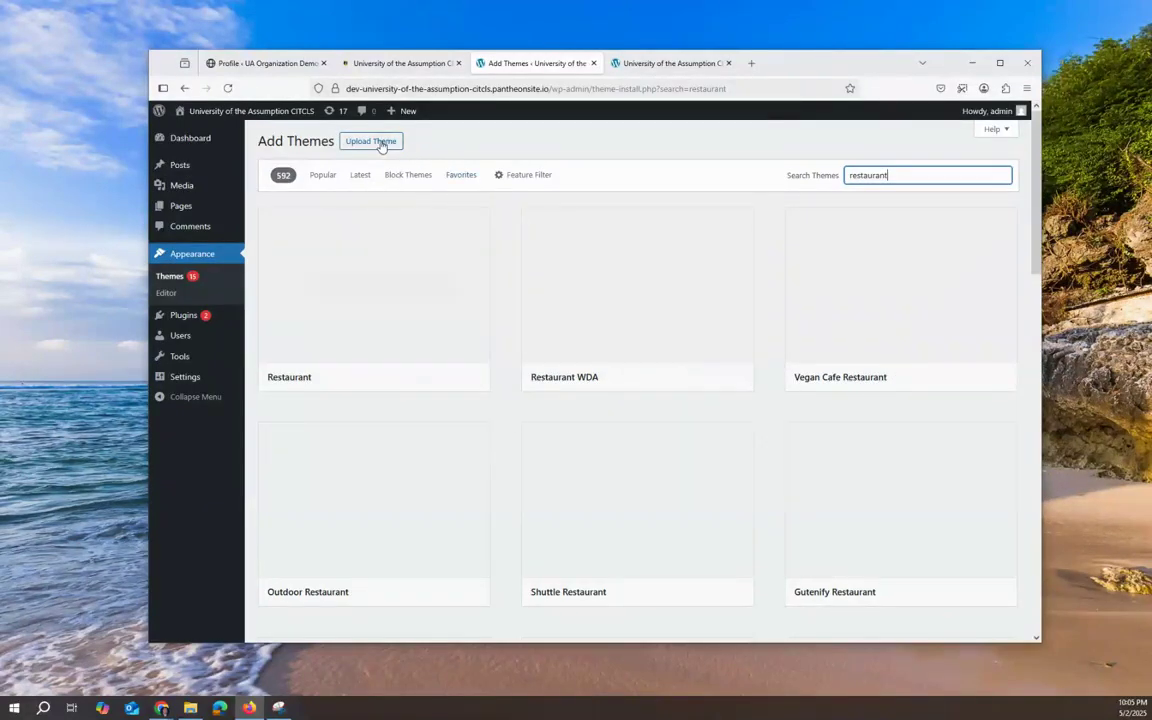
pyautogui.moveTo(821, 69); pyautogui.dragTo(871, 70)
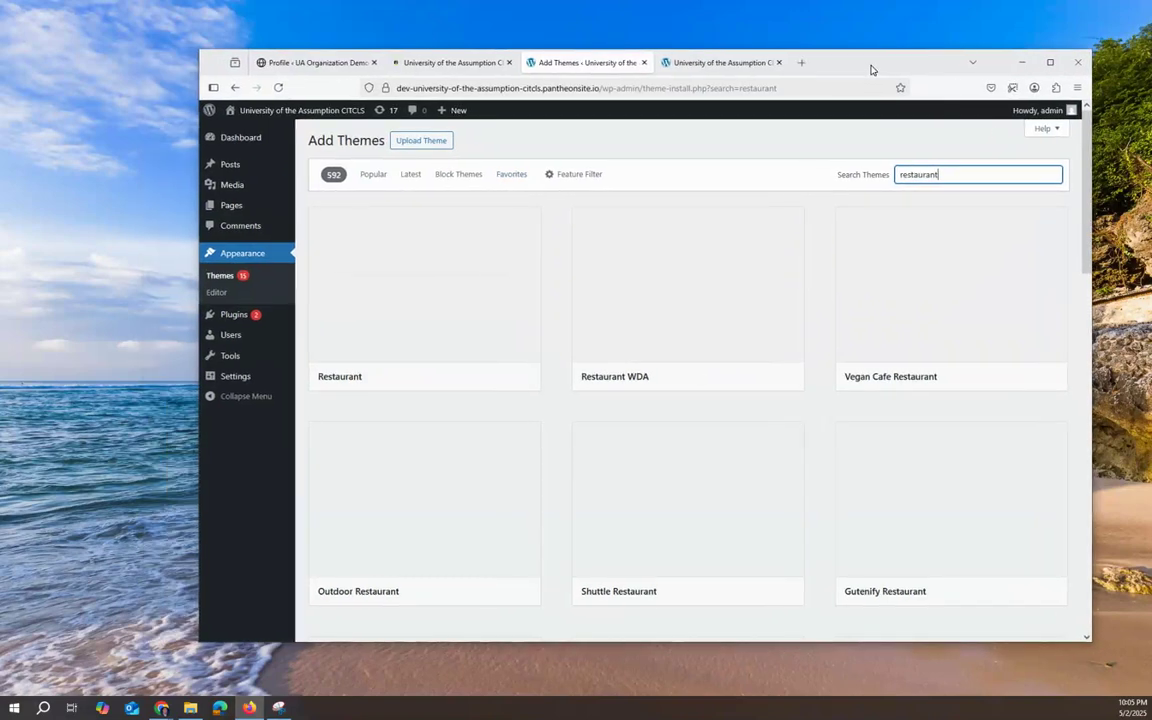
pyautogui.click(439, 145)
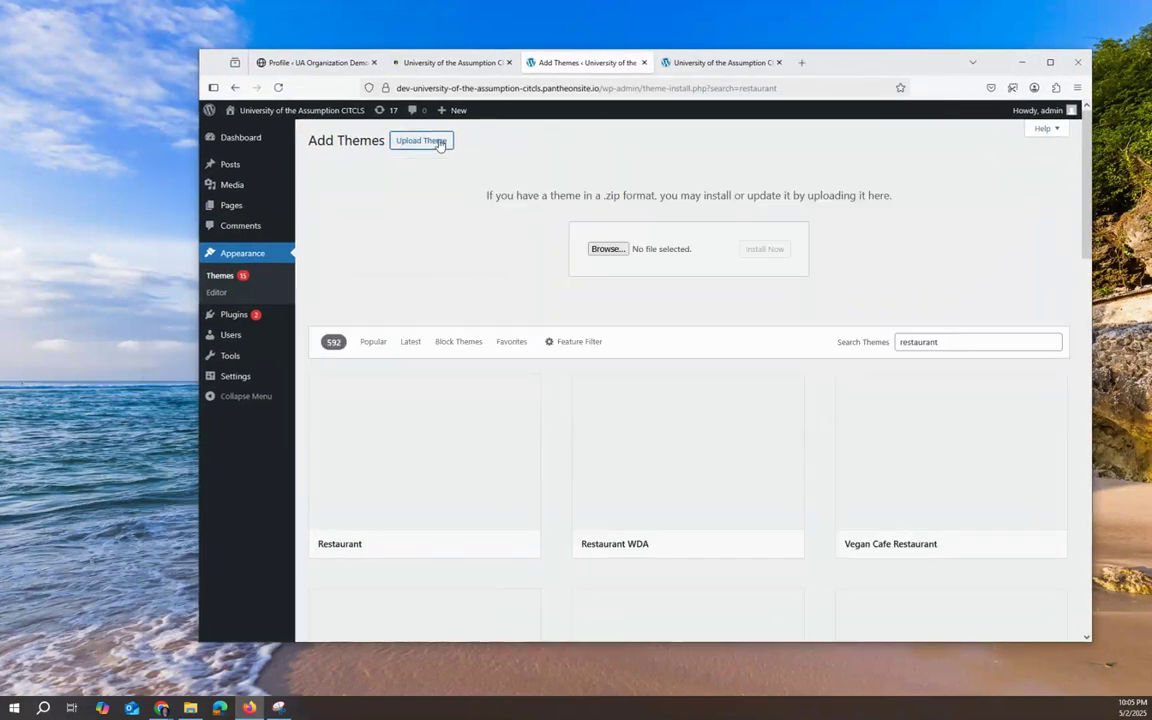
# Step: Upload and install rishi_2.1.0.zip from Downloads, then activate the Rishi theme
pyautogui.click(612, 249)
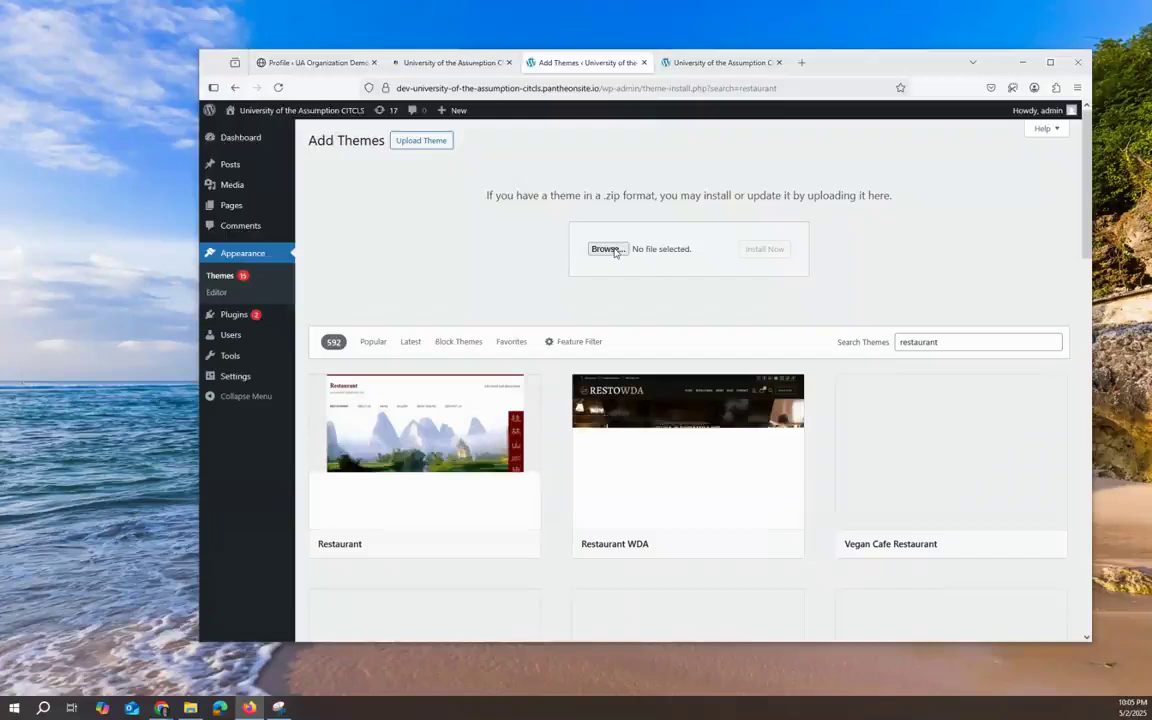
pyautogui.click(252, 191)
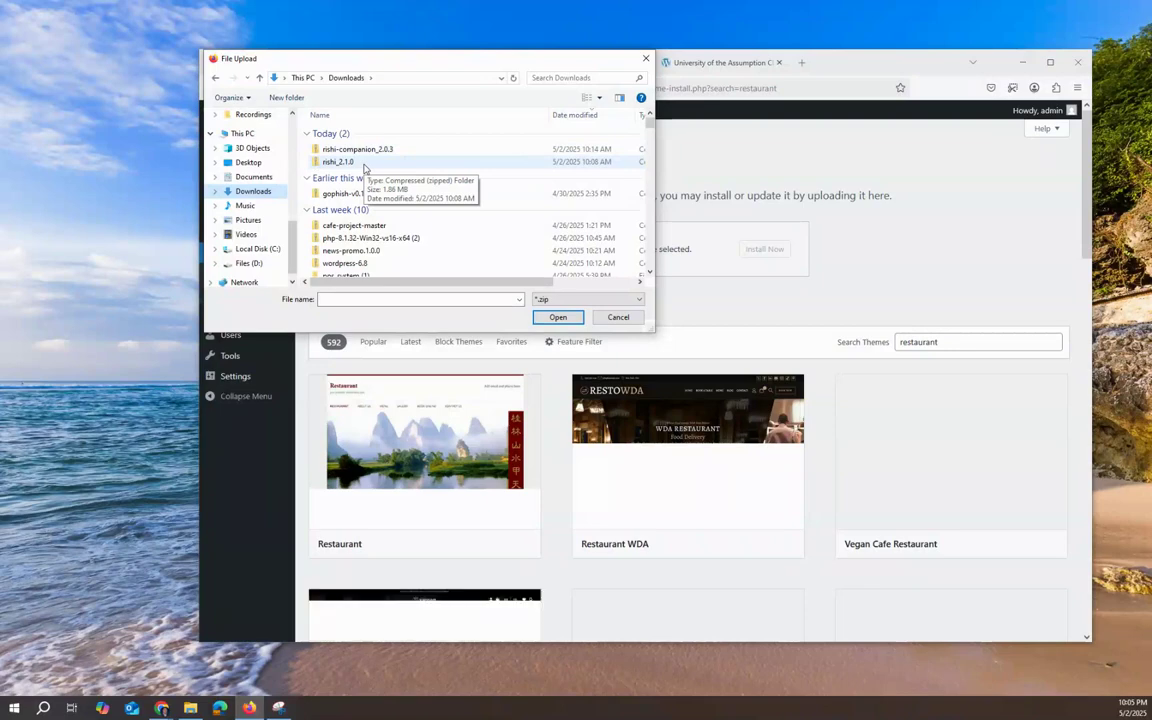
pyautogui.click(364, 163)
pyautogui.click(558, 317)
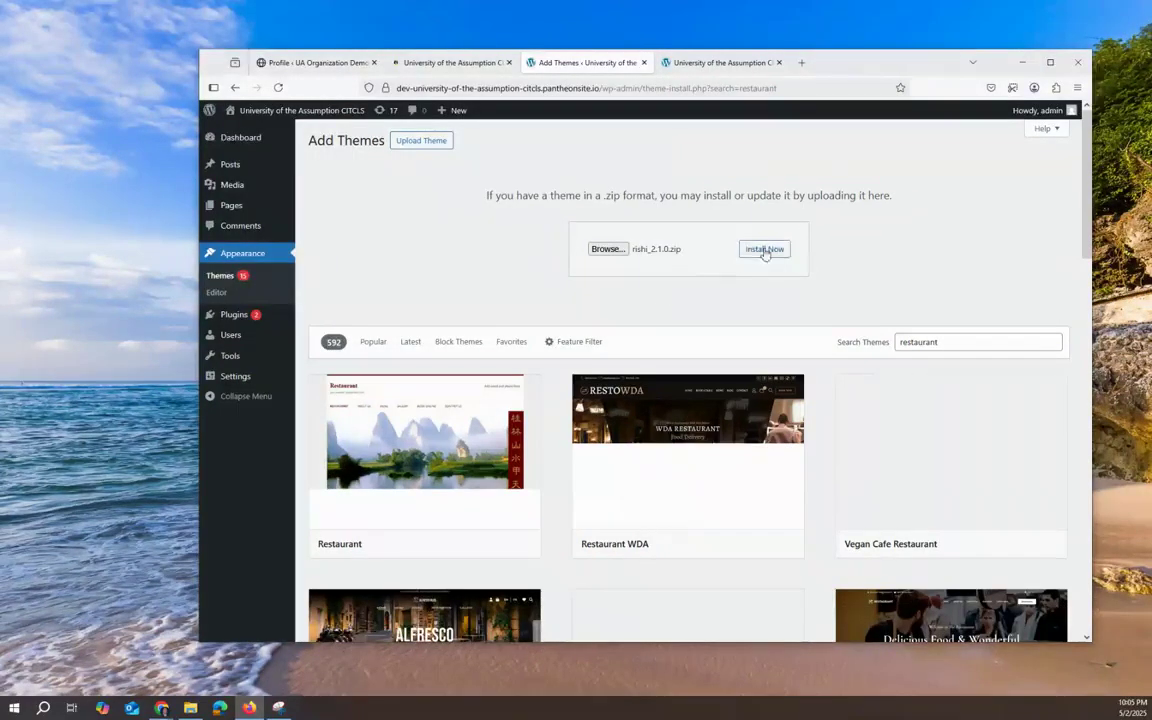
pyautogui.click(763, 249)
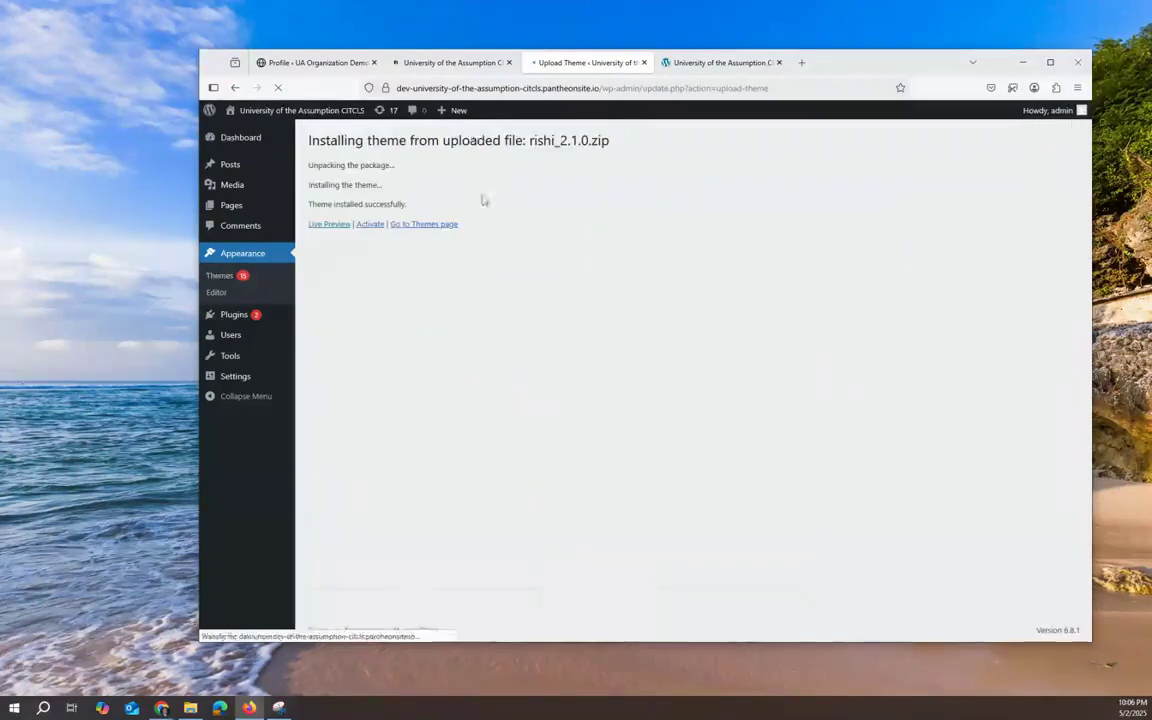
pyautogui.click(371, 224)
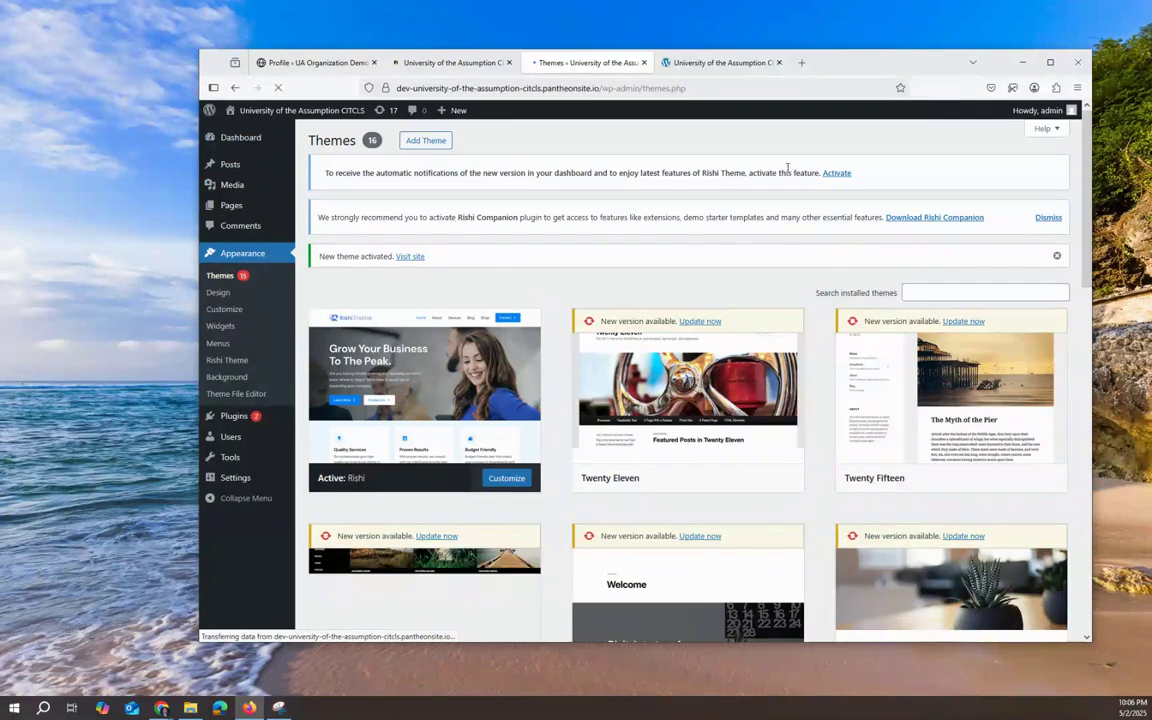
# Step: Turn on Rishi theme update notifications, then go to the installed Plugins list
pyautogui.click(838, 173)
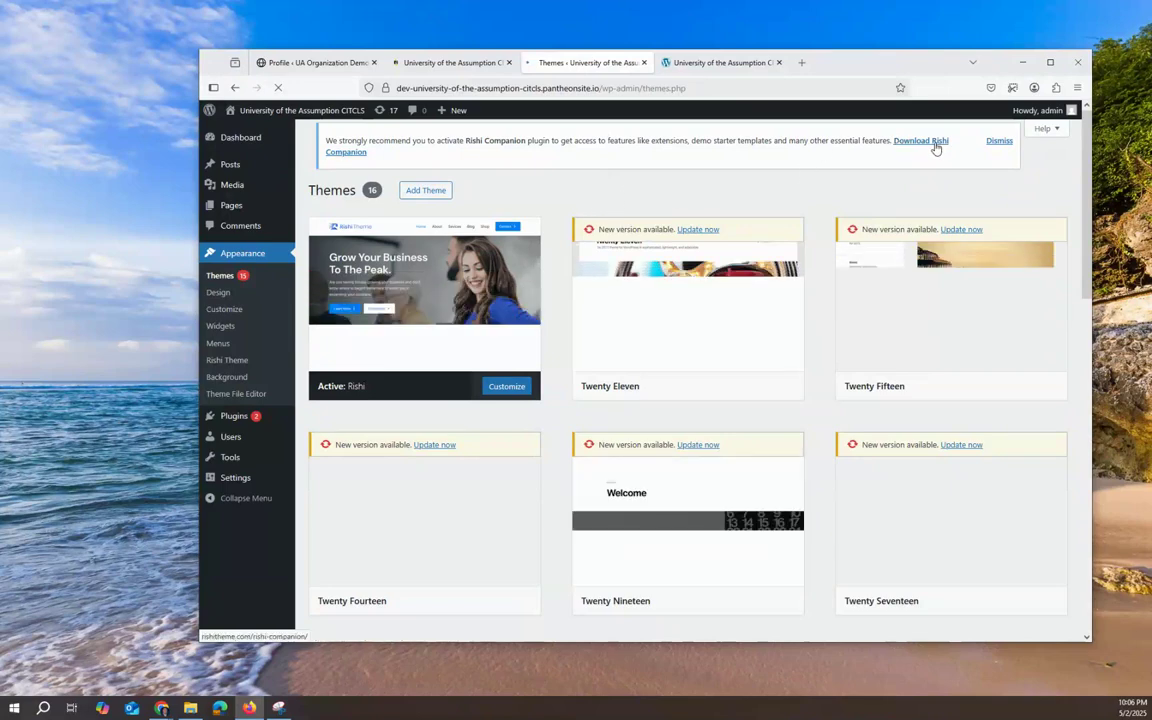
pyautogui.moveTo(436, 124)
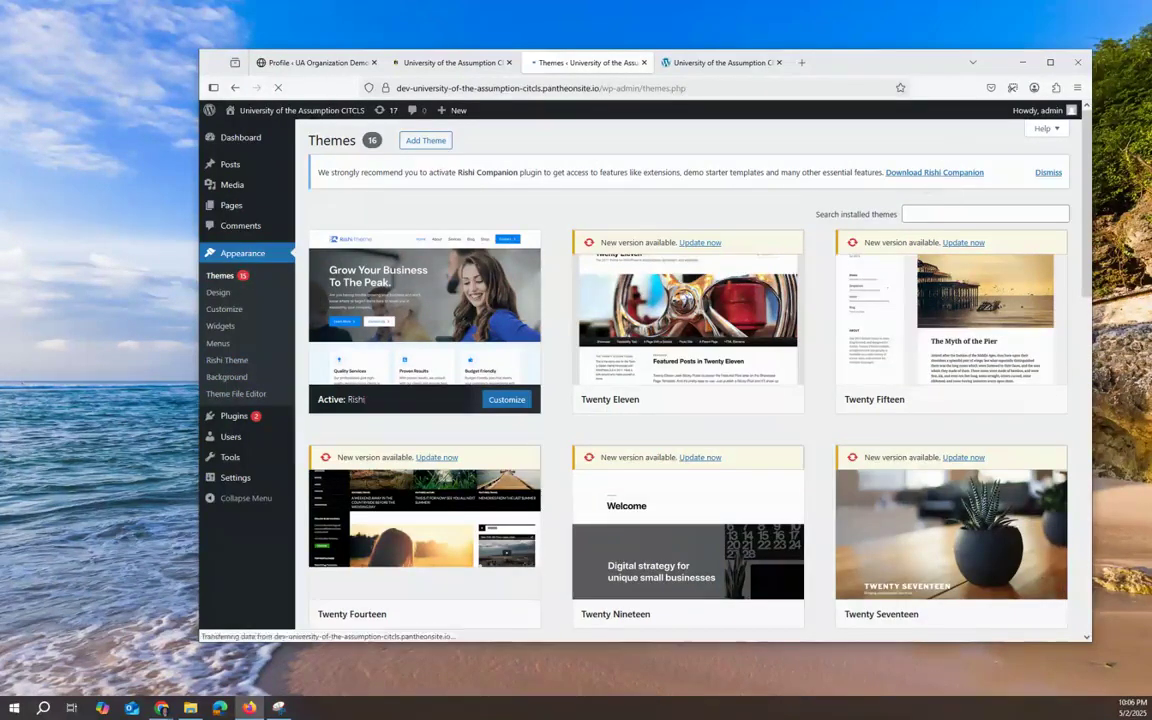
pyautogui.moveTo(245, 415)
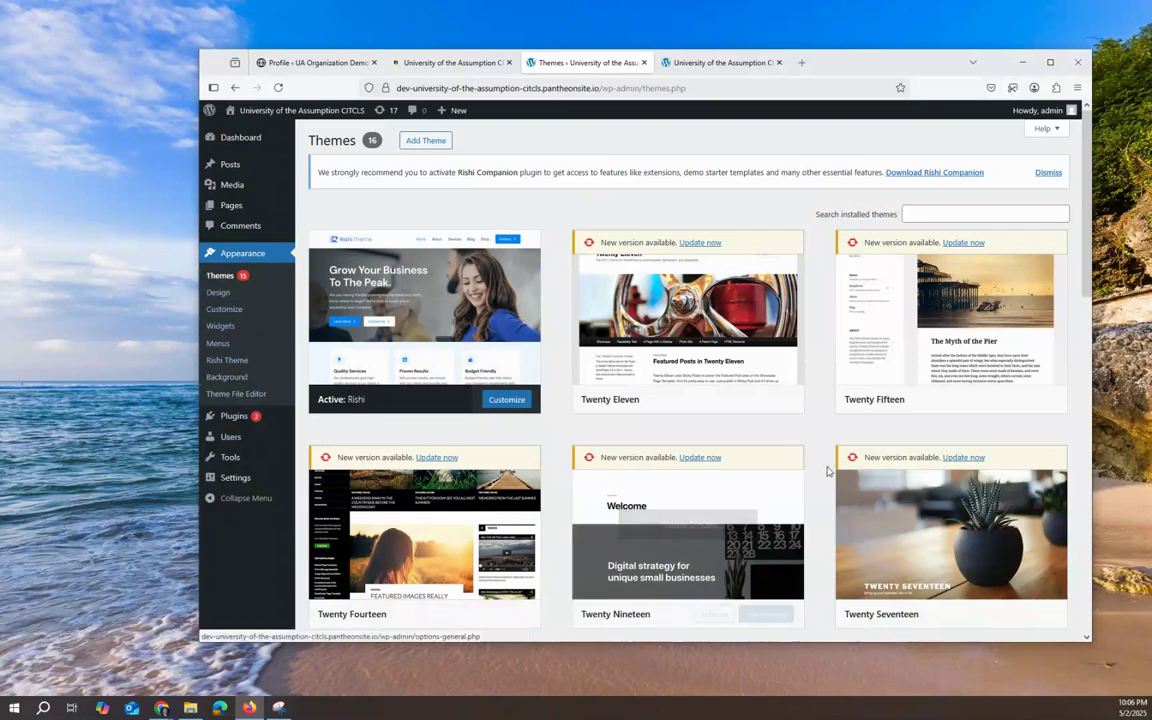
pyautogui.moveTo(720, 464)
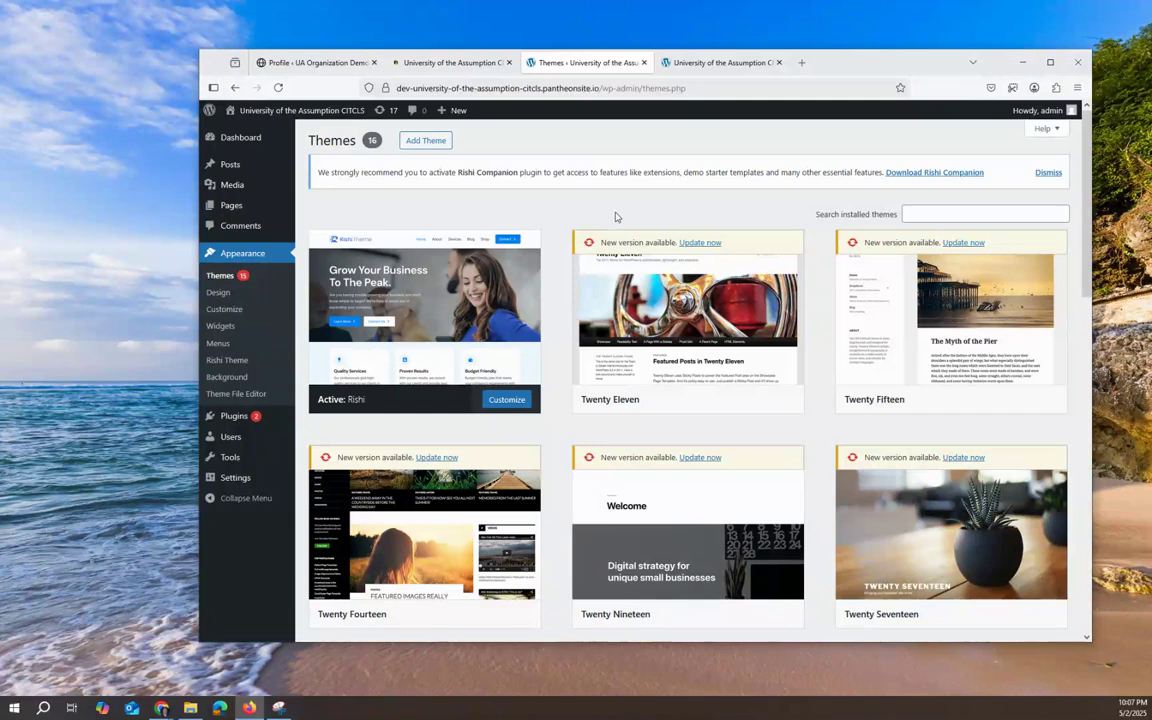
pyautogui.click(232, 418)
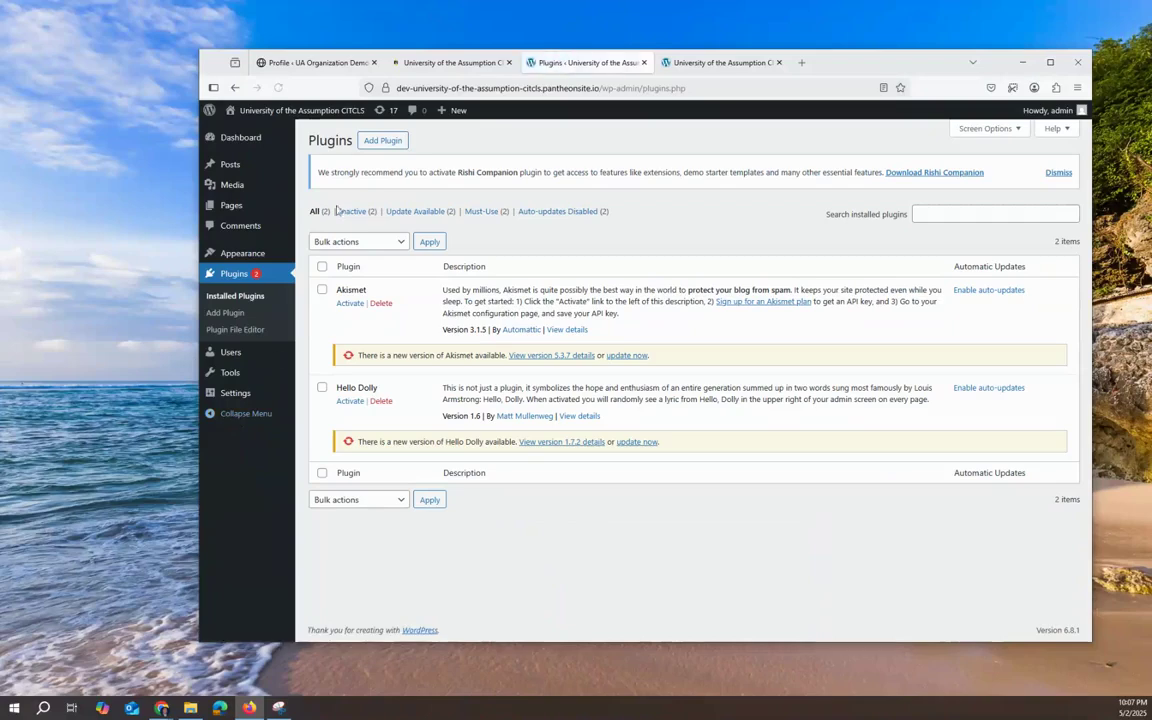
# Step: Upload rishi-companion_2.0.3.zip, install and activate Rishi Companion, then reload the plugins list
pyautogui.click(394, 143)
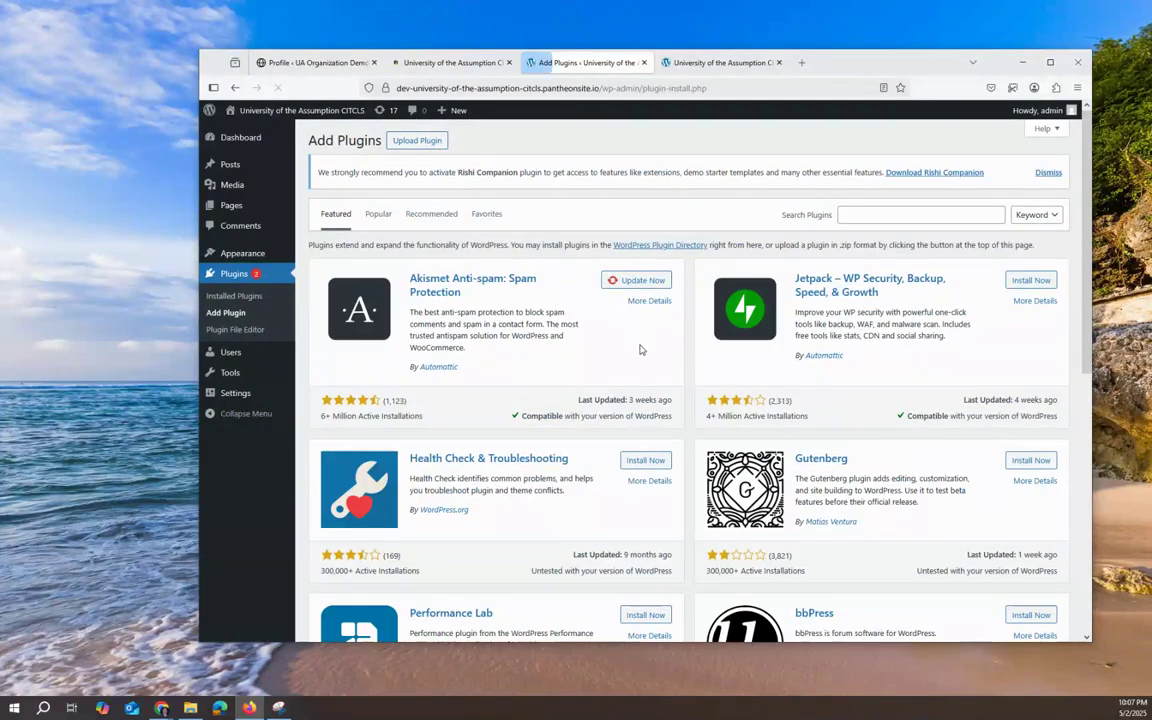
pyautogui.click(436, 140)
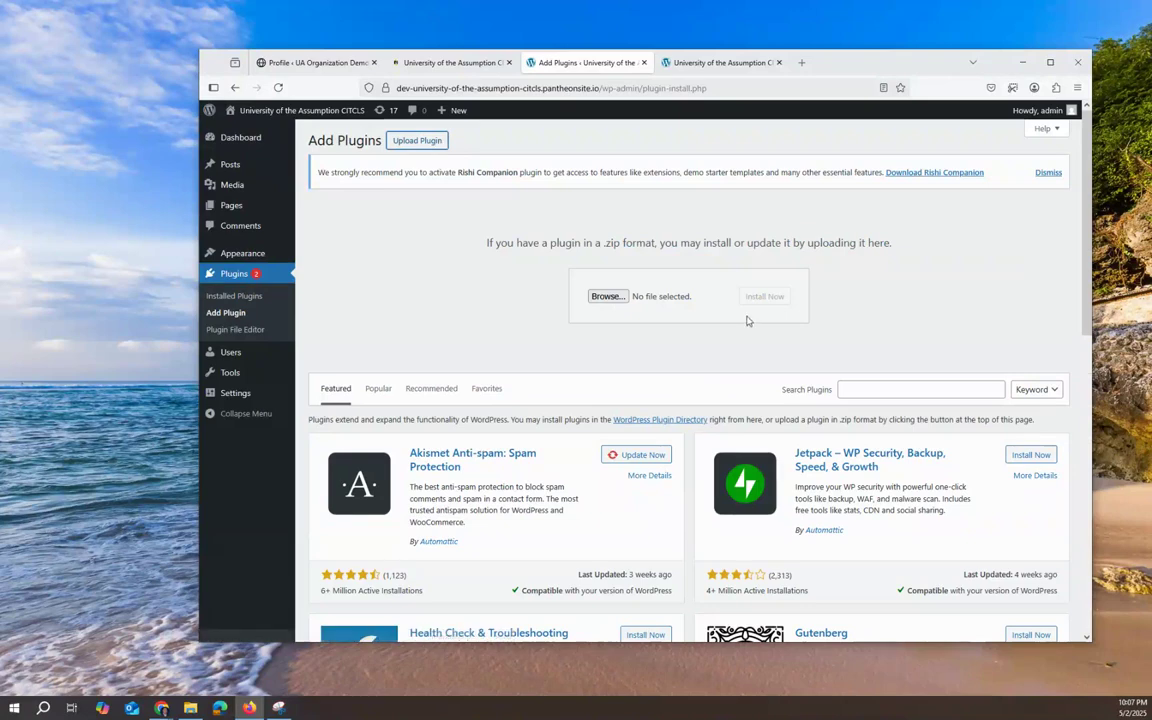
pyautogui.click(592, 297)
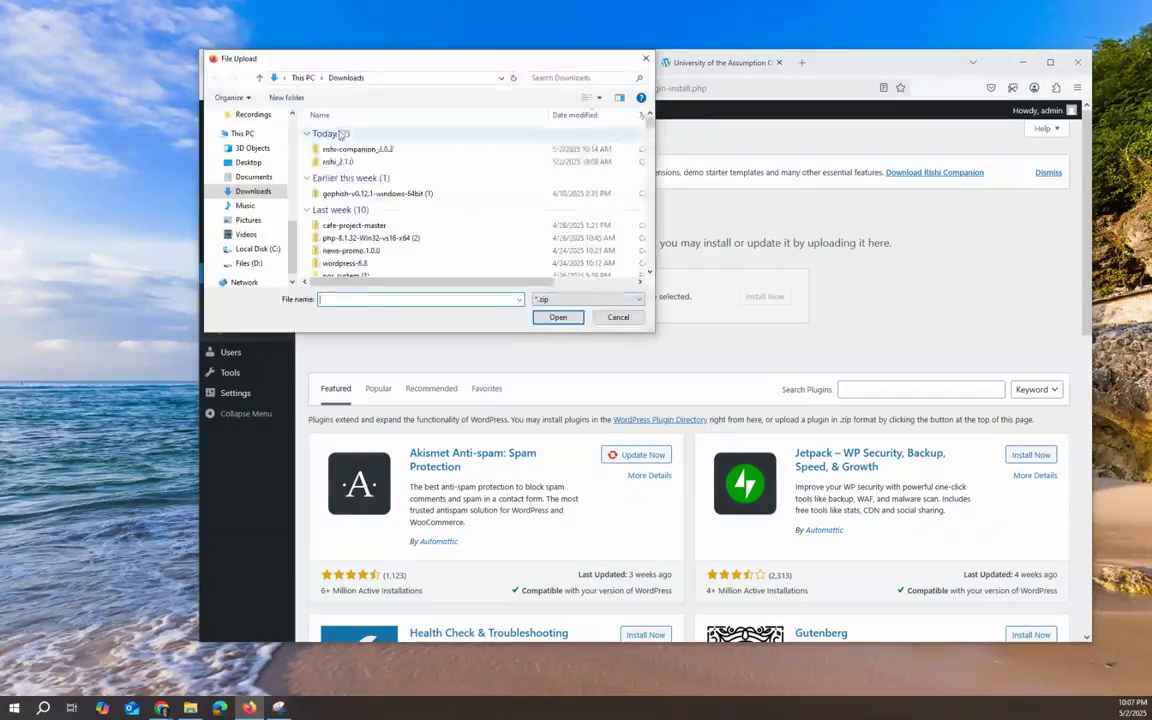
pyautogui.click(340, 161)
pyautogui.click(358, 150)
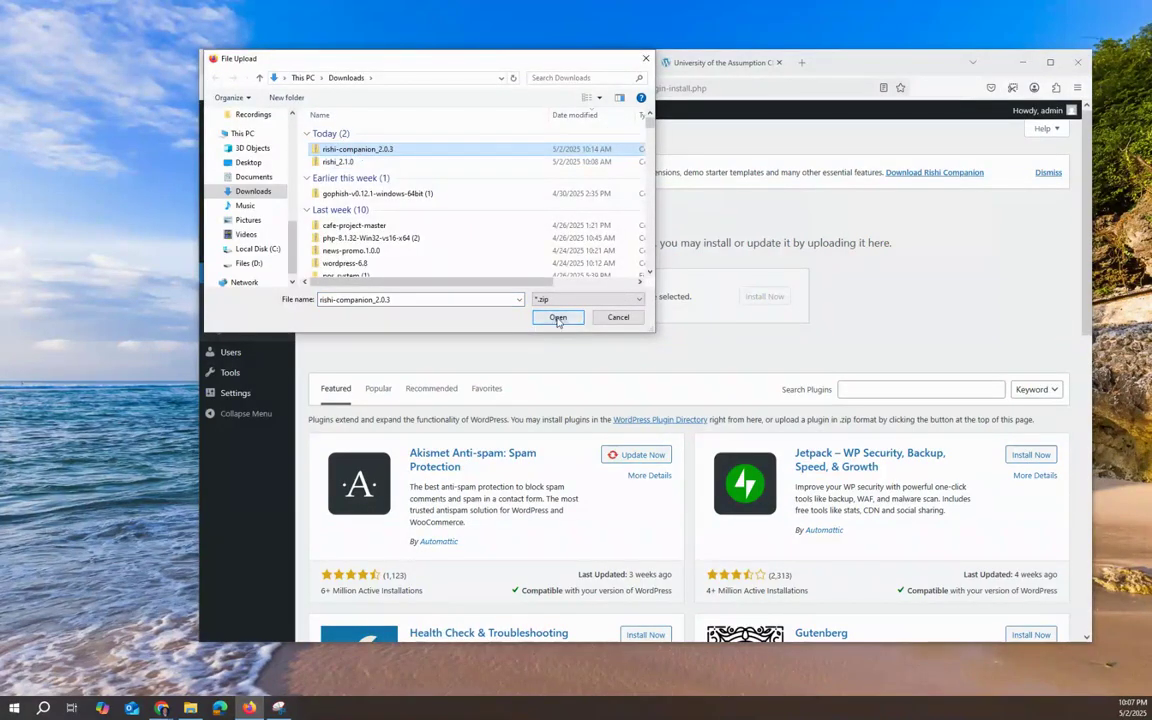
pyautogui.click(558, 318)
pyautogui.click(764, 296)
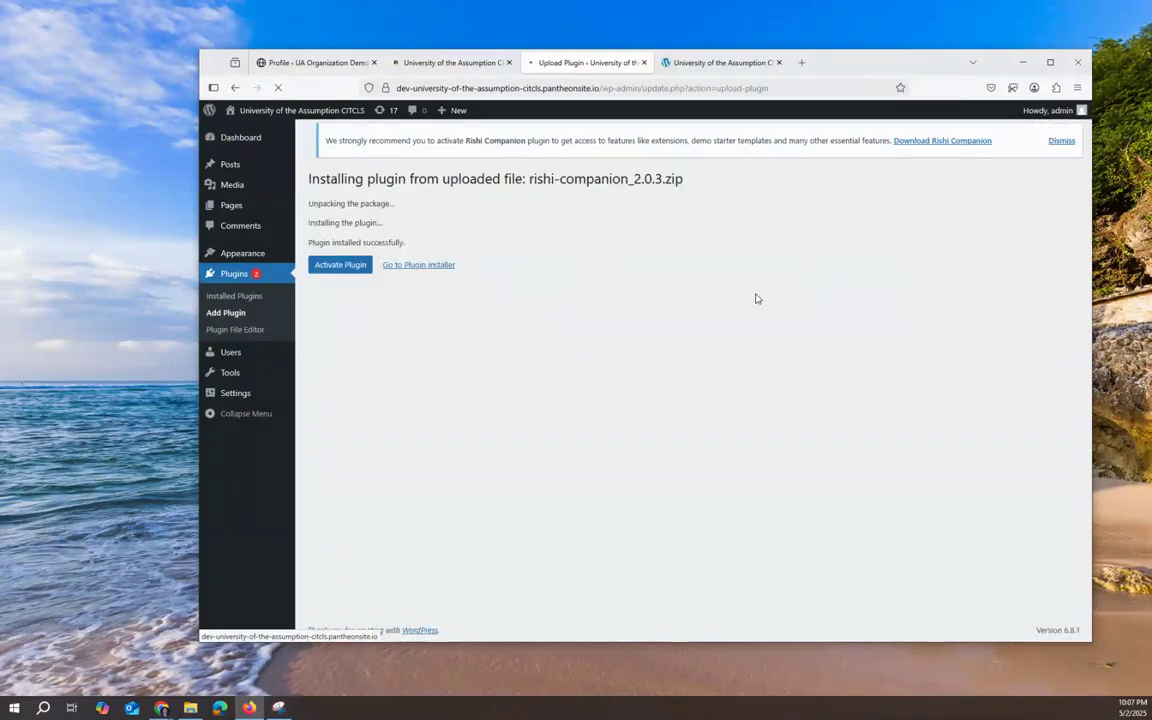
pyautogui.click(345, 290)
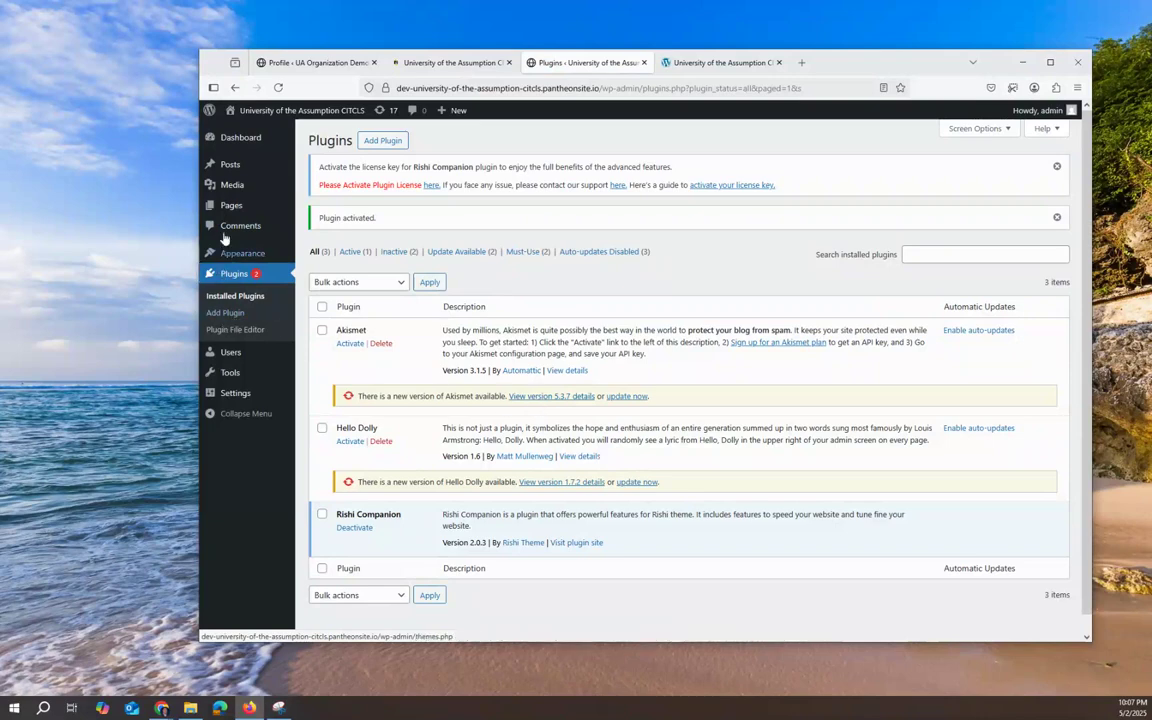
pyautogui.press('F5')
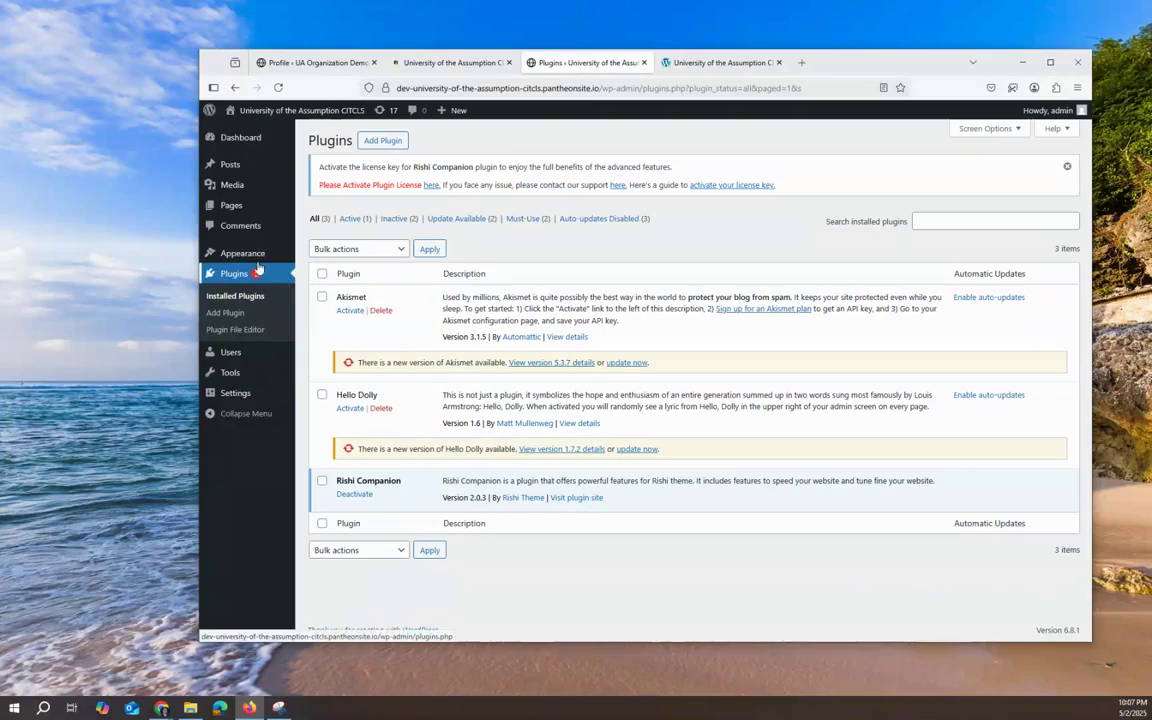
pyautogui.moveTo(238, 257)
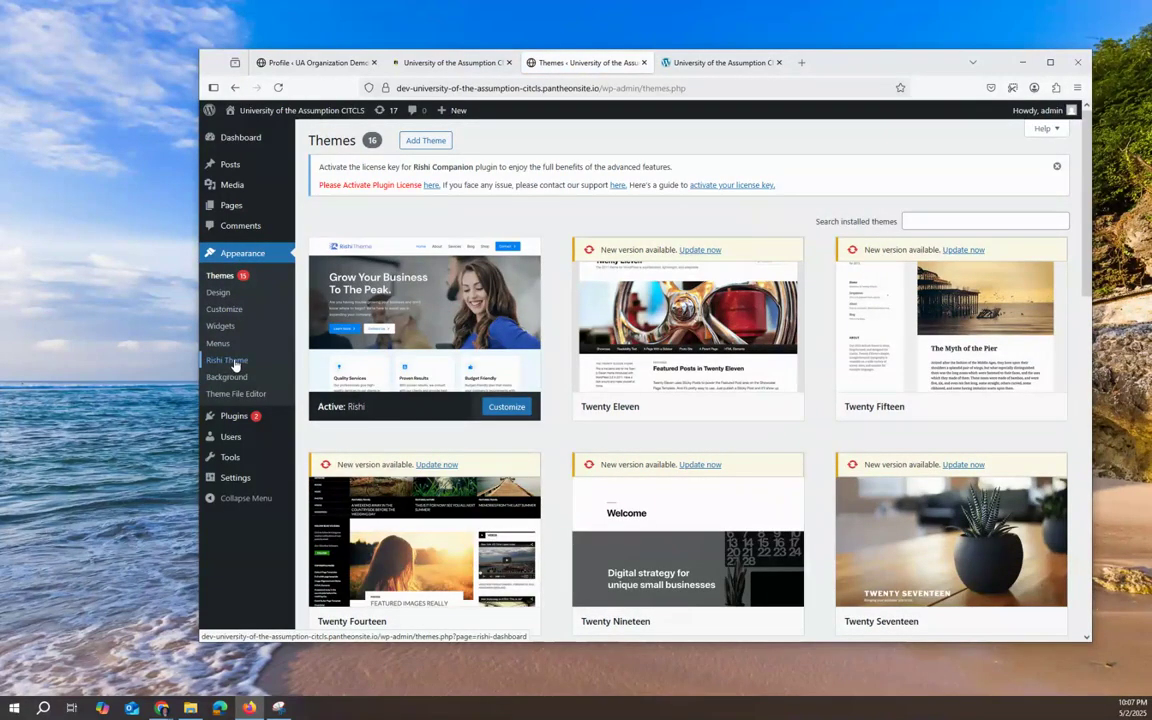
pyautogui.moveTo(228, 424)
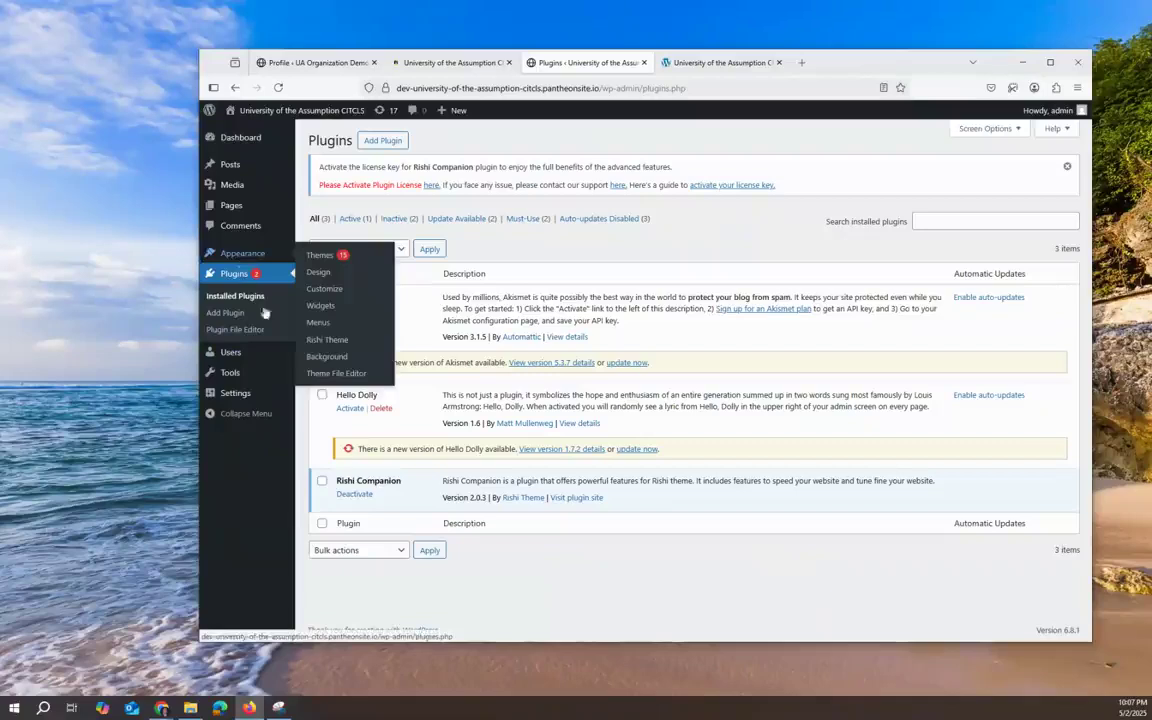
pyautogui.click(312, 341)
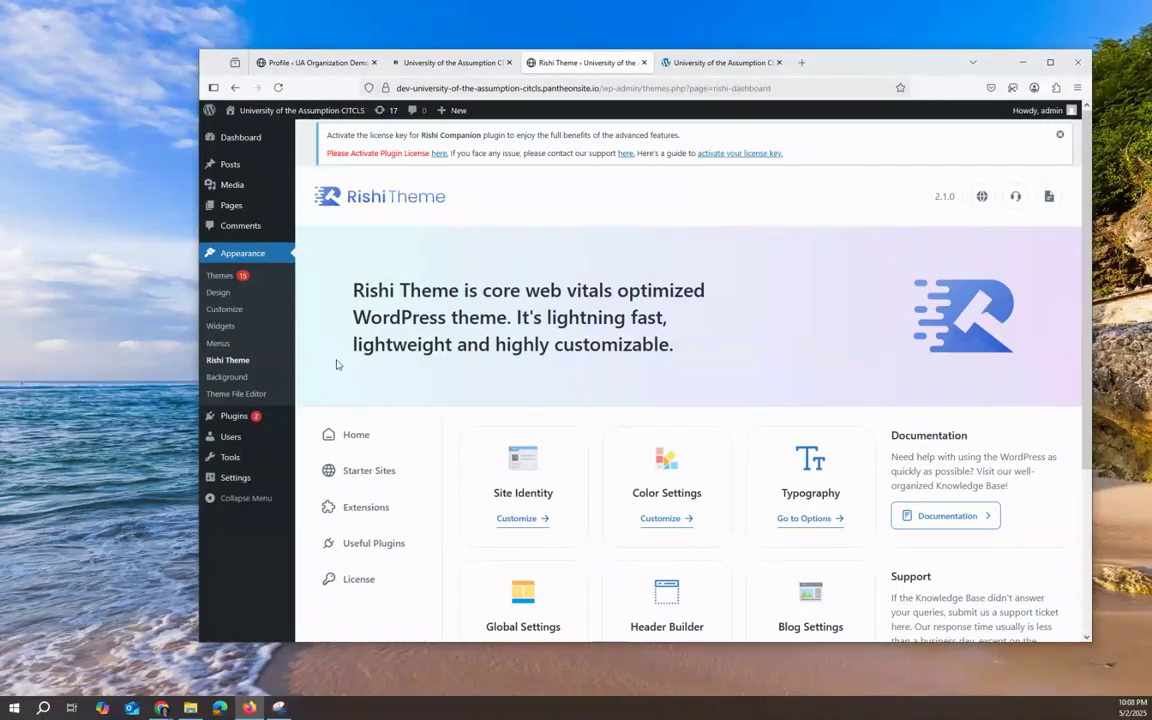
# Step: From the Rishi Theme Starter Sites tab, install the Rishi Starter Templates to load Demo Importer Plus
pyautogui.click(377, 478)
pyautogui.scroll(-3, 660, 498)
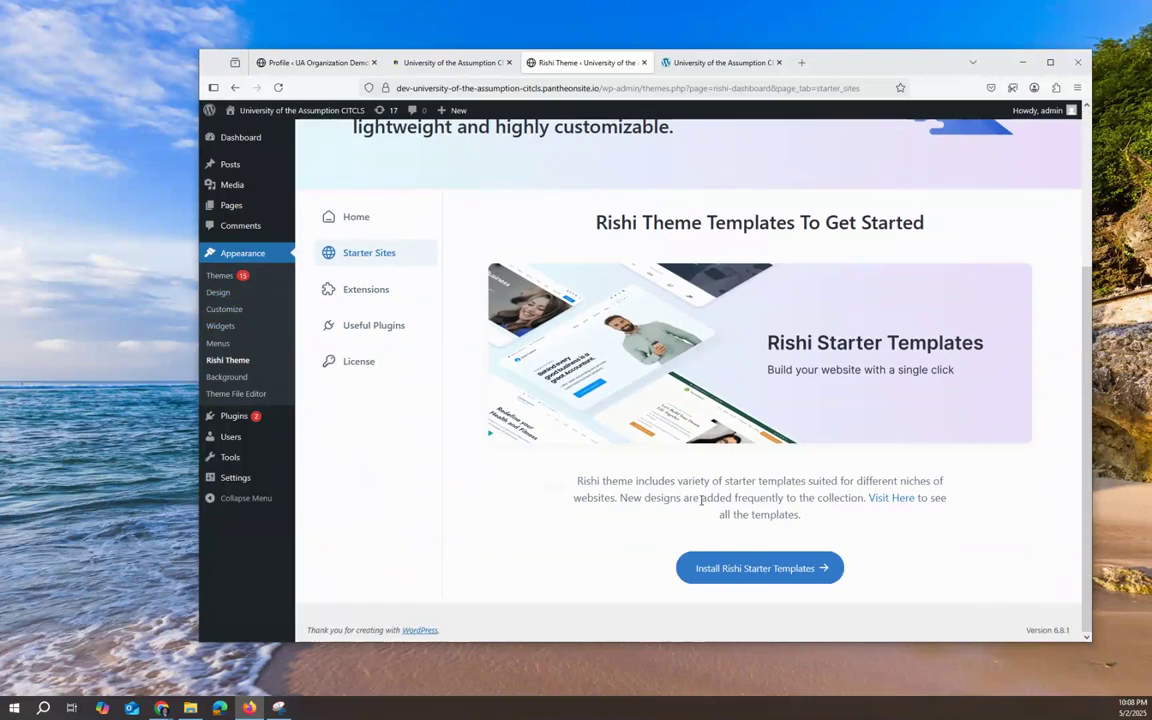
pyautogui.click(781, 571)
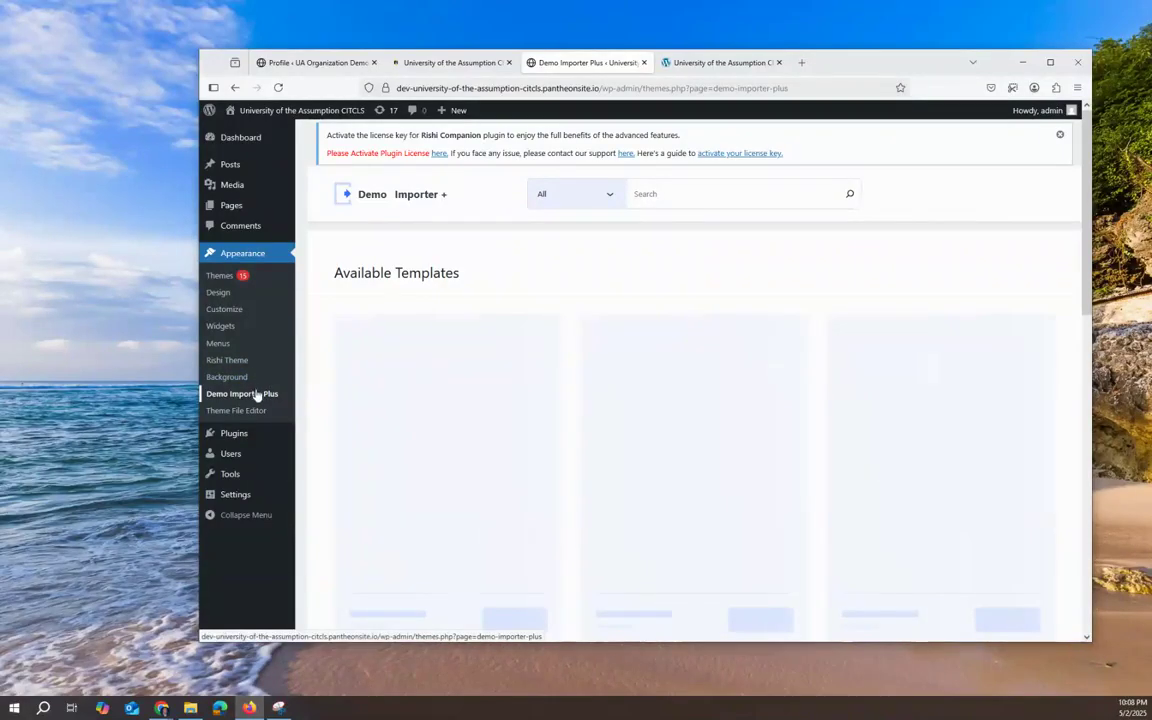
# Step: Filter the Demo Importer Plus template library by Demo Type using the All dropdown
pyautogui.scroll(-2, 553, 450)
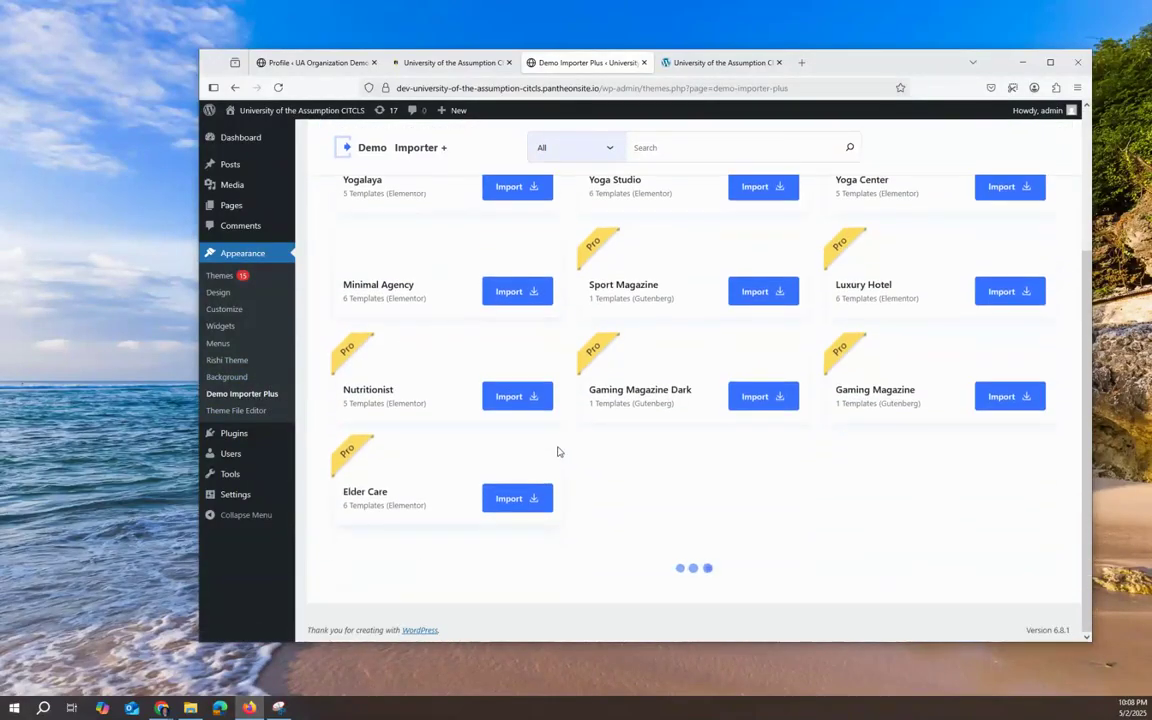
pyautogui.scroll(3, 556, 450)
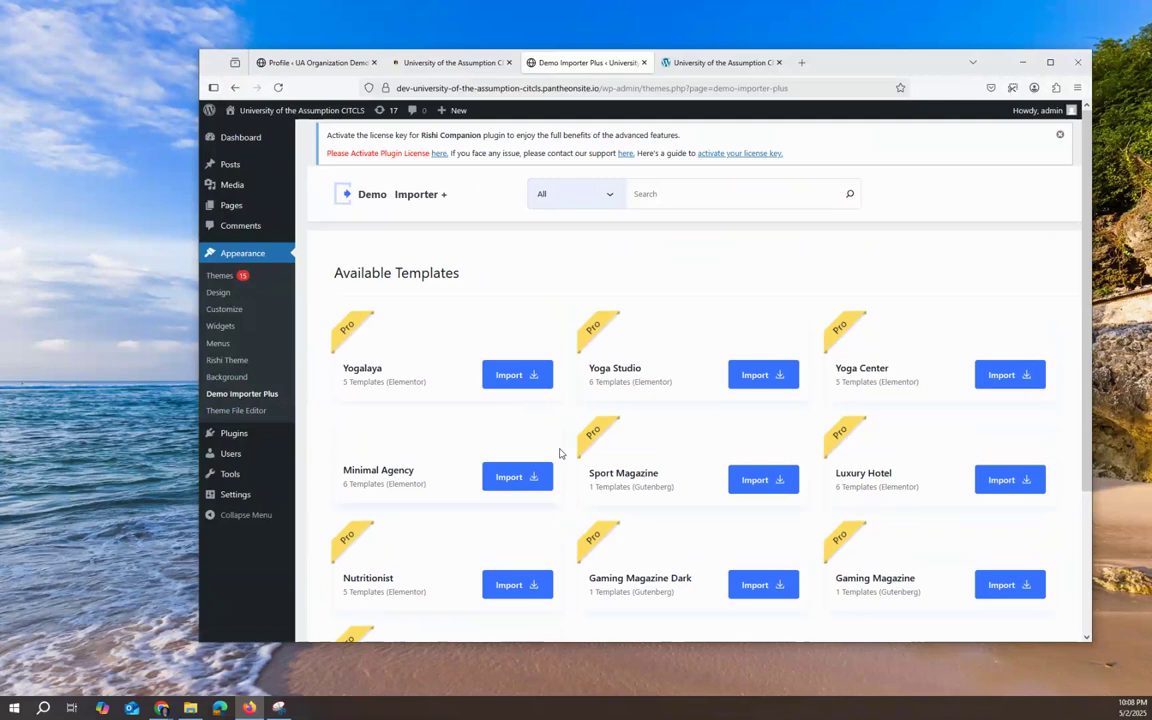
pyautogui.moveTo(553, 455)
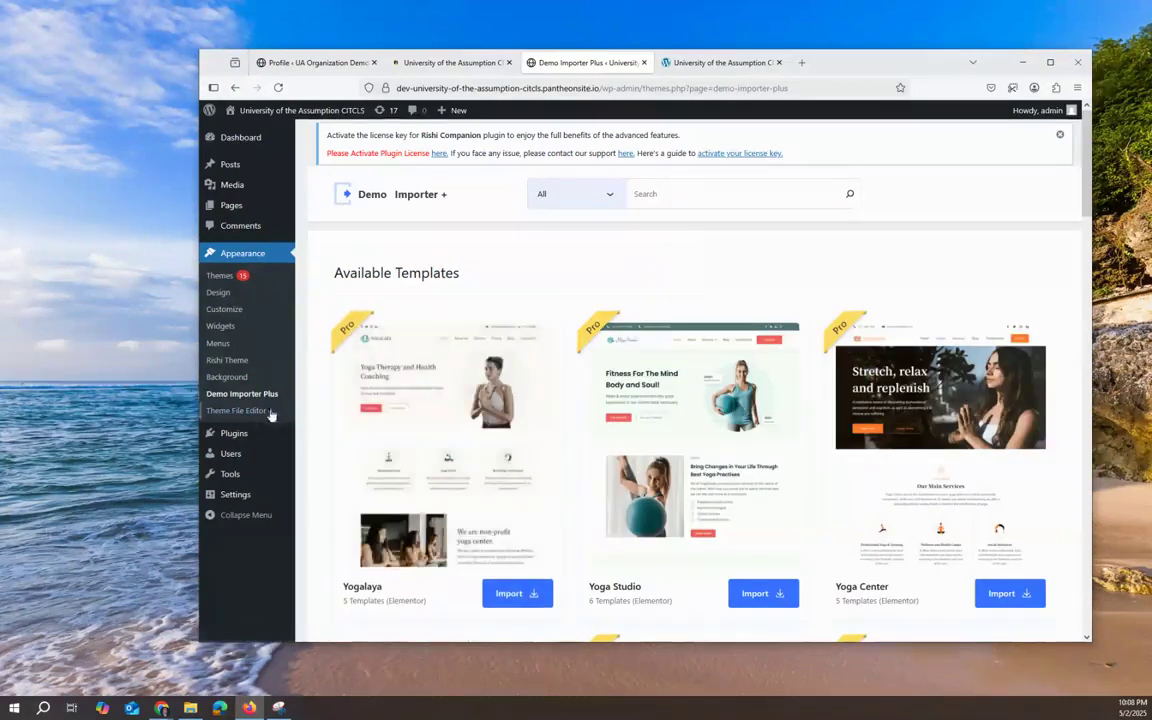
pyautogui.scroll(-7, 945, 500)
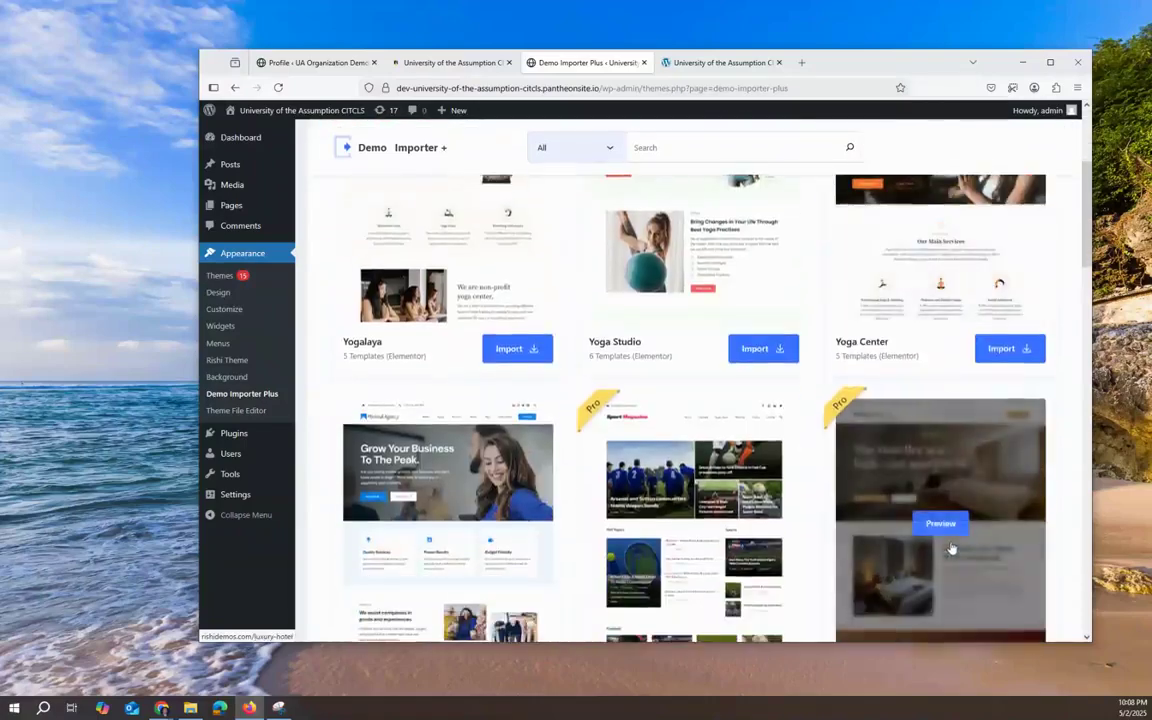
pyautogui.scroll(8, 951, 548)
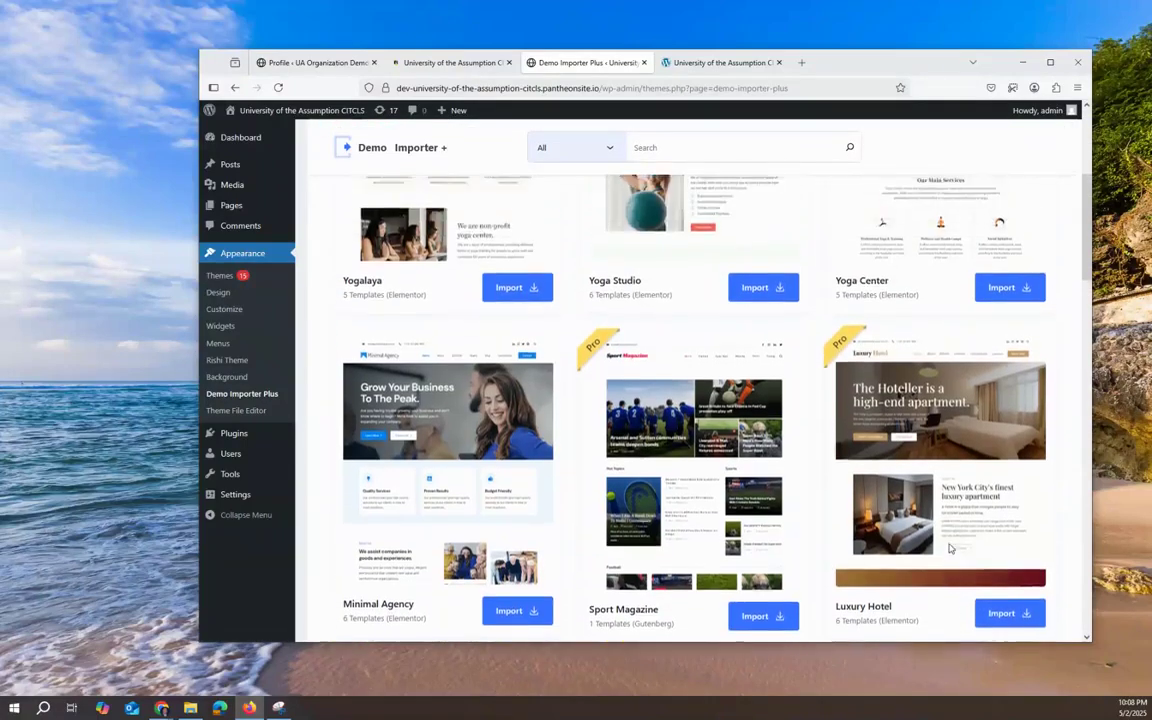
pyautogui.moveTo(900, 452)
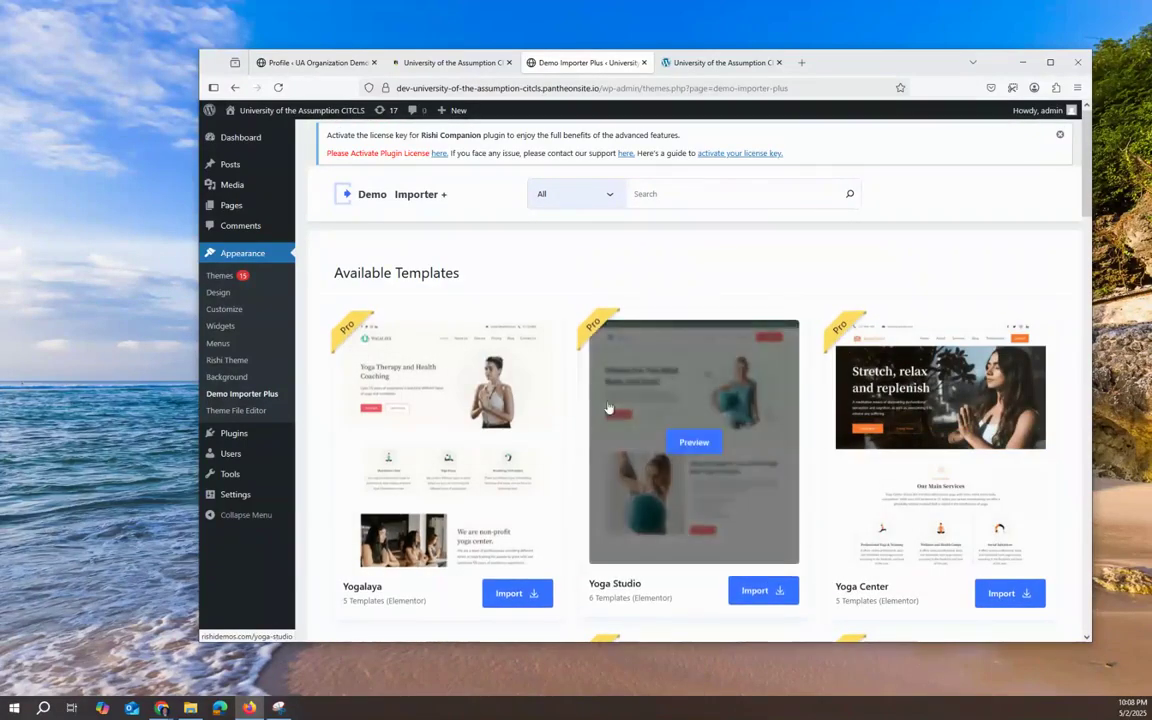
pyautogui.scroll(-1, 886, 456)
pyautogui.scroll(-3, 886, 456)
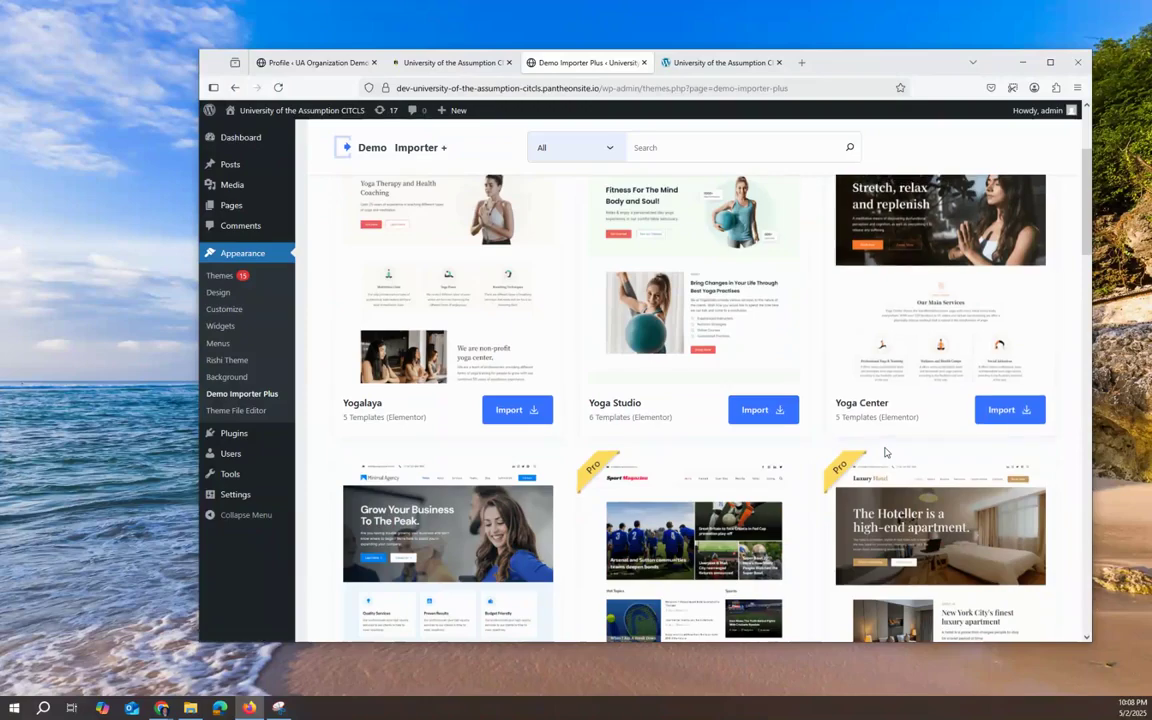
pyautogui.scroll(-1, 625, 375)
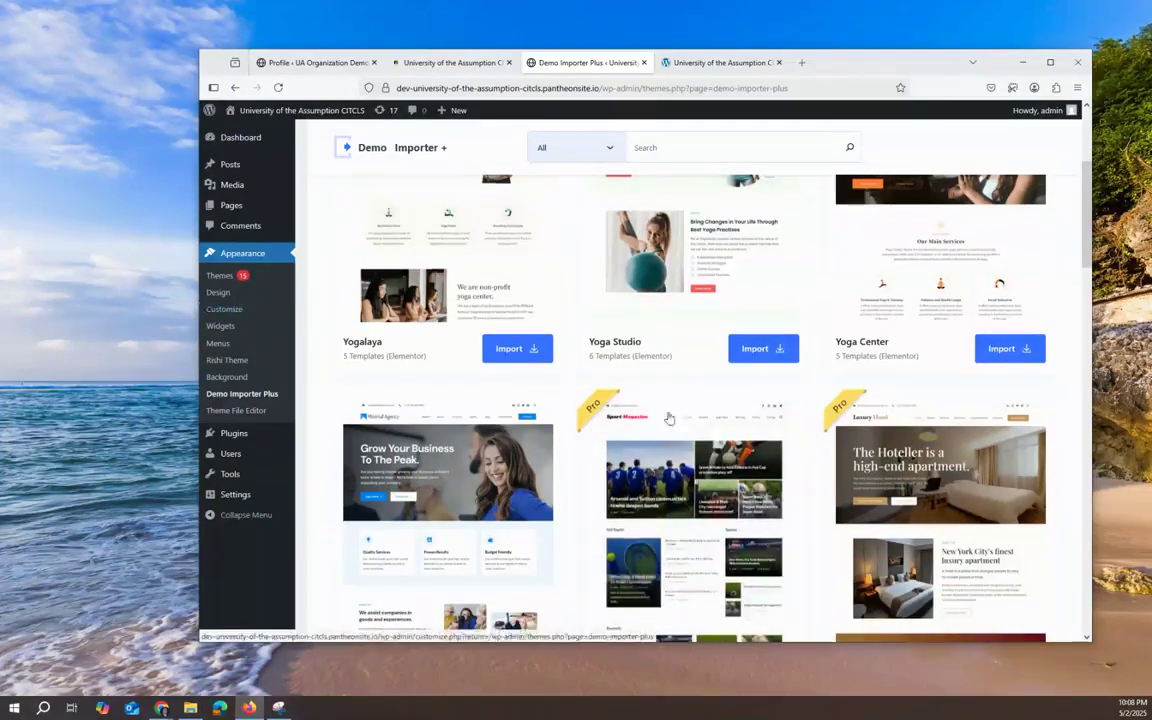
pyautogui.moveTo(669, 418)
pyautogui.scroll(4, 669, 418)
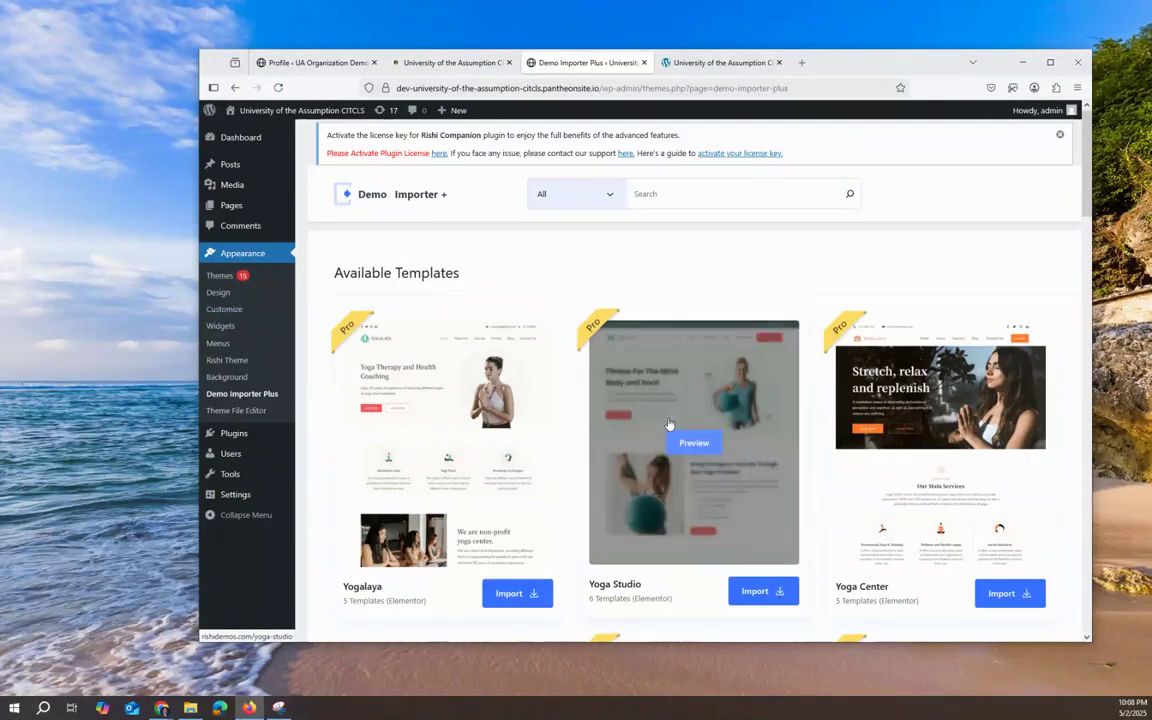
pyautogui.click(572, 196)
pyautogui.click(559, 299)
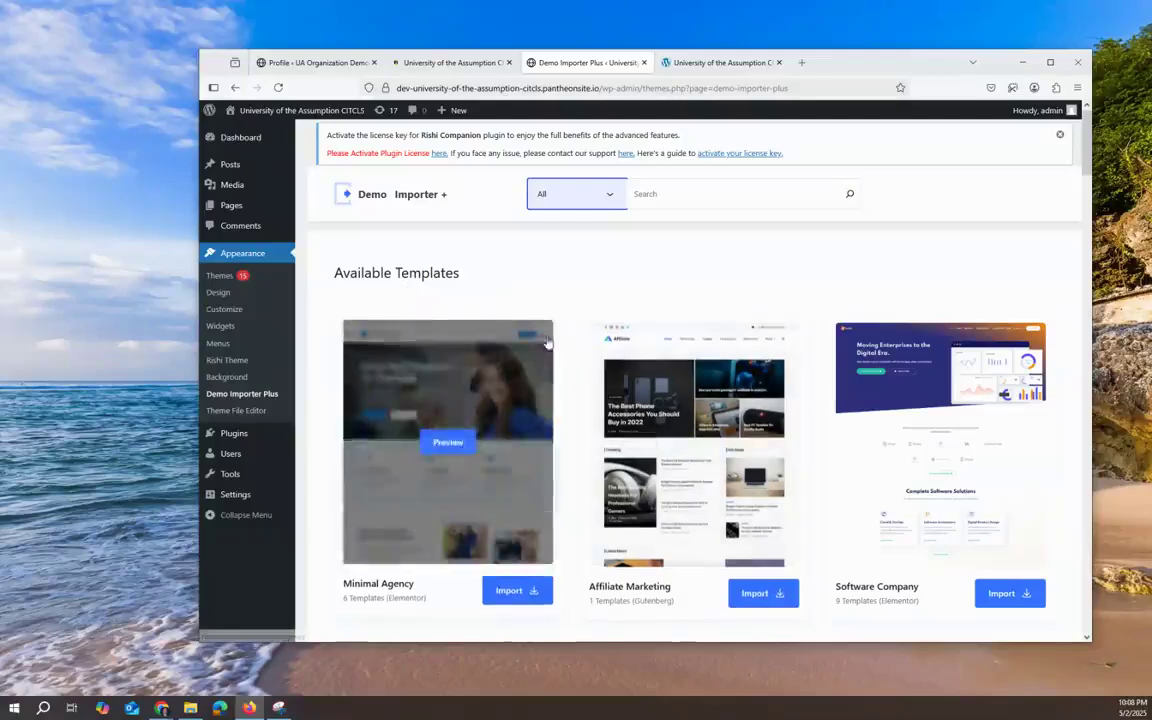
# Step: Scroll through the filtered templates such as Minimal Agency, Education and Wedding Invitation
pyautogui.scroll(-3, 830, 304)
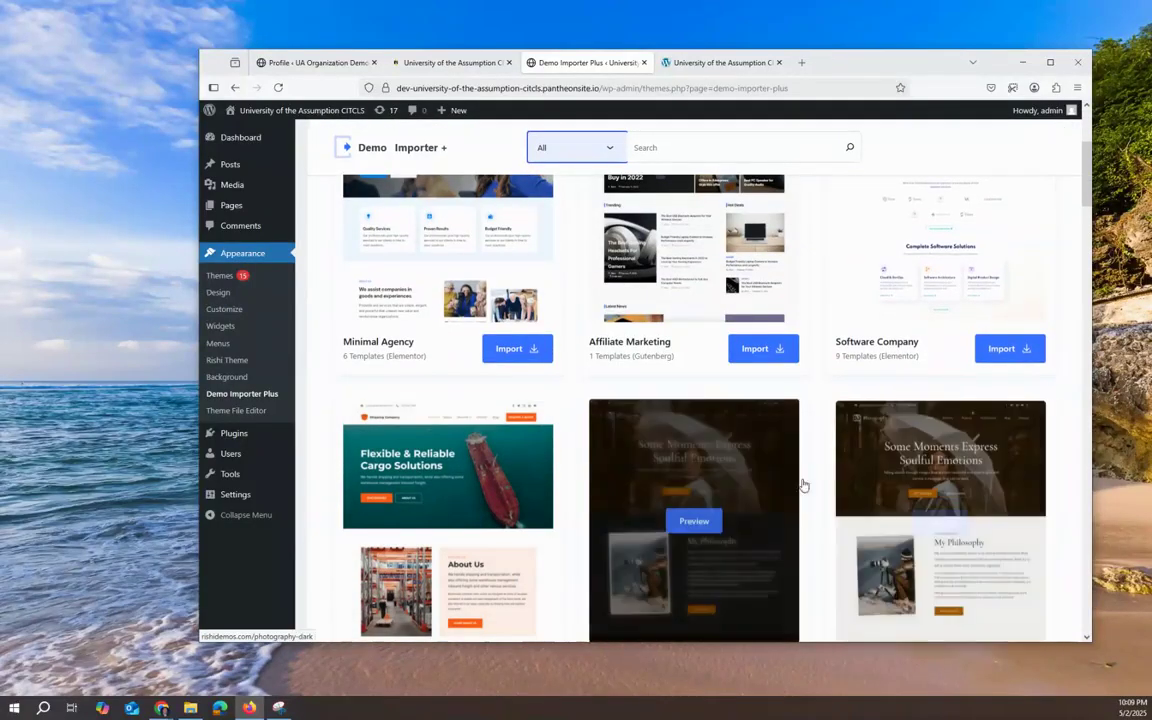
pyautogui.scroll(-3, 795, 480)
pyautogui.scroll(-2, 790, 478)
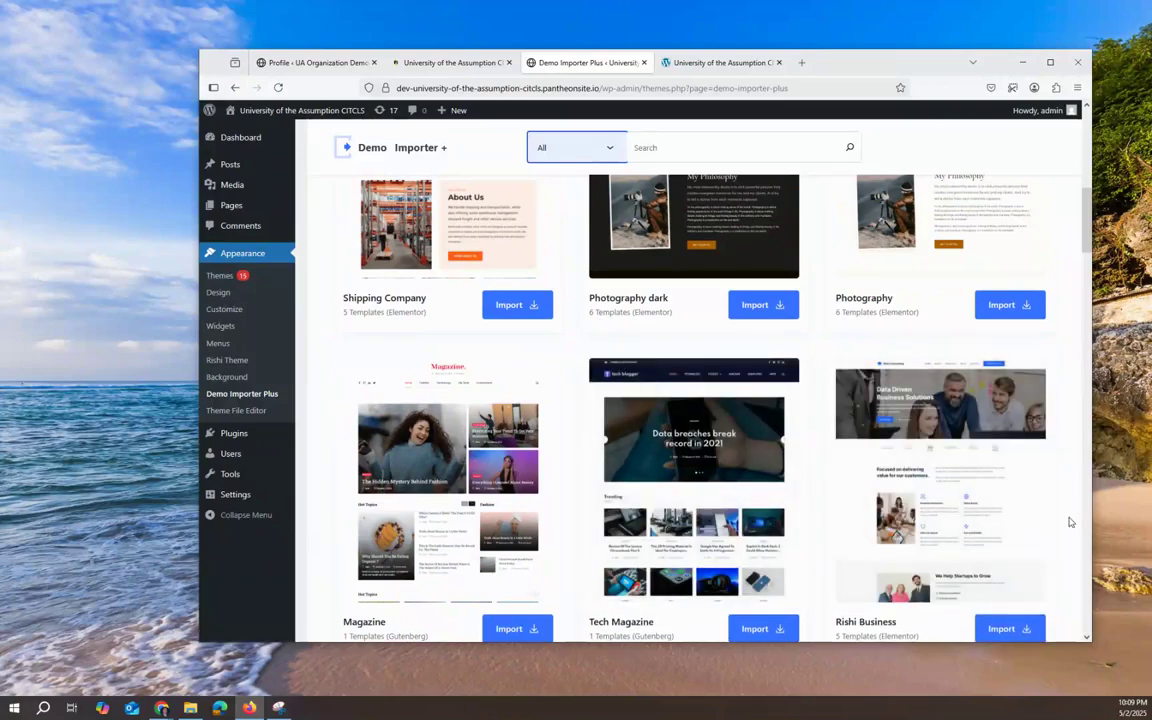
pyautogui.scroll(-6, 1069, 521)
pyautogui.scroll(6, 1069, 521)
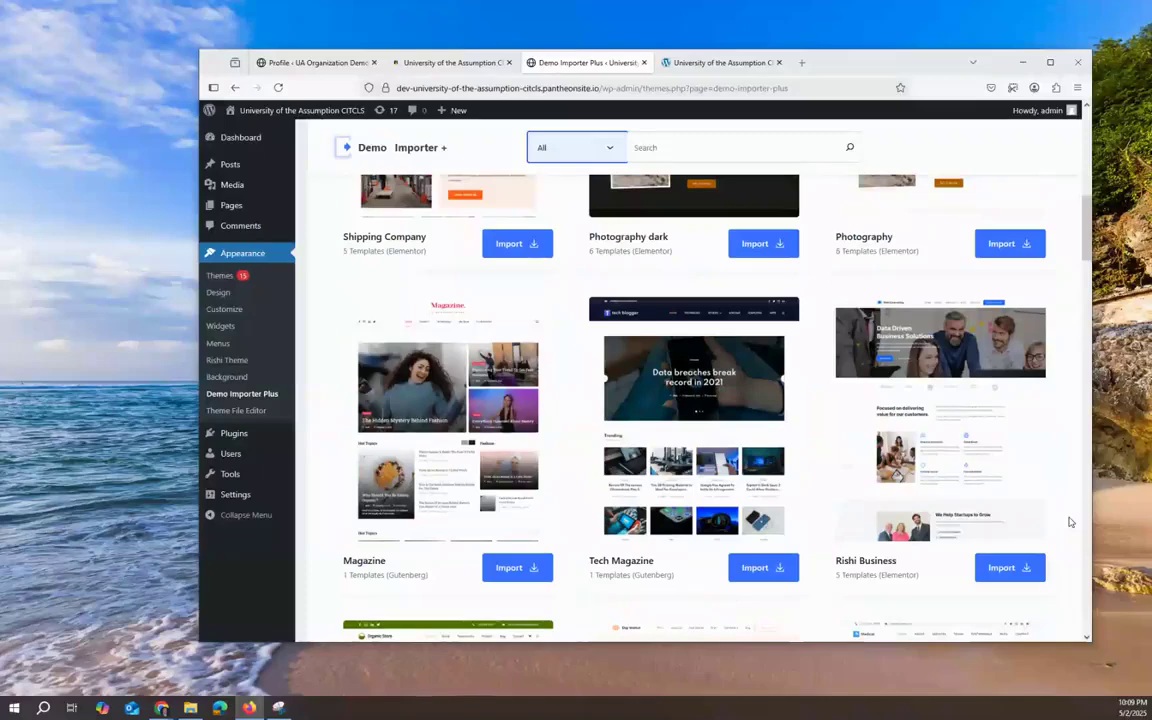
pyautogui.scroll(-4, 1069, 521)
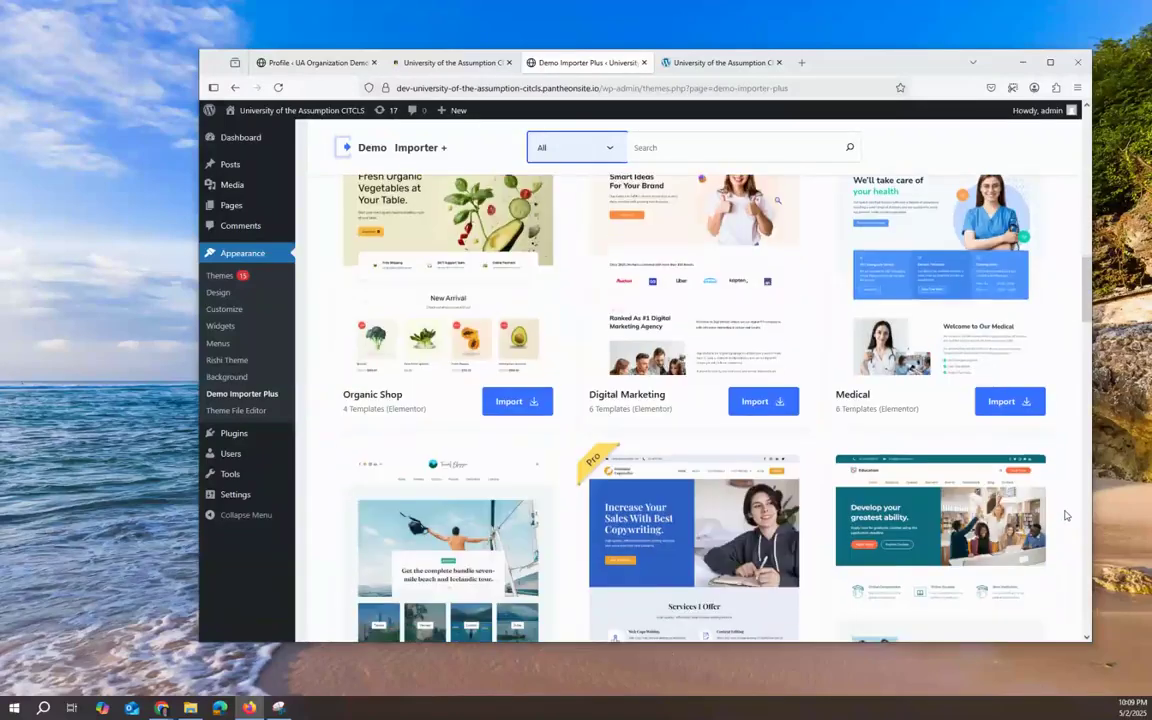
pyautogui.scroll(-1, 1065, 516)
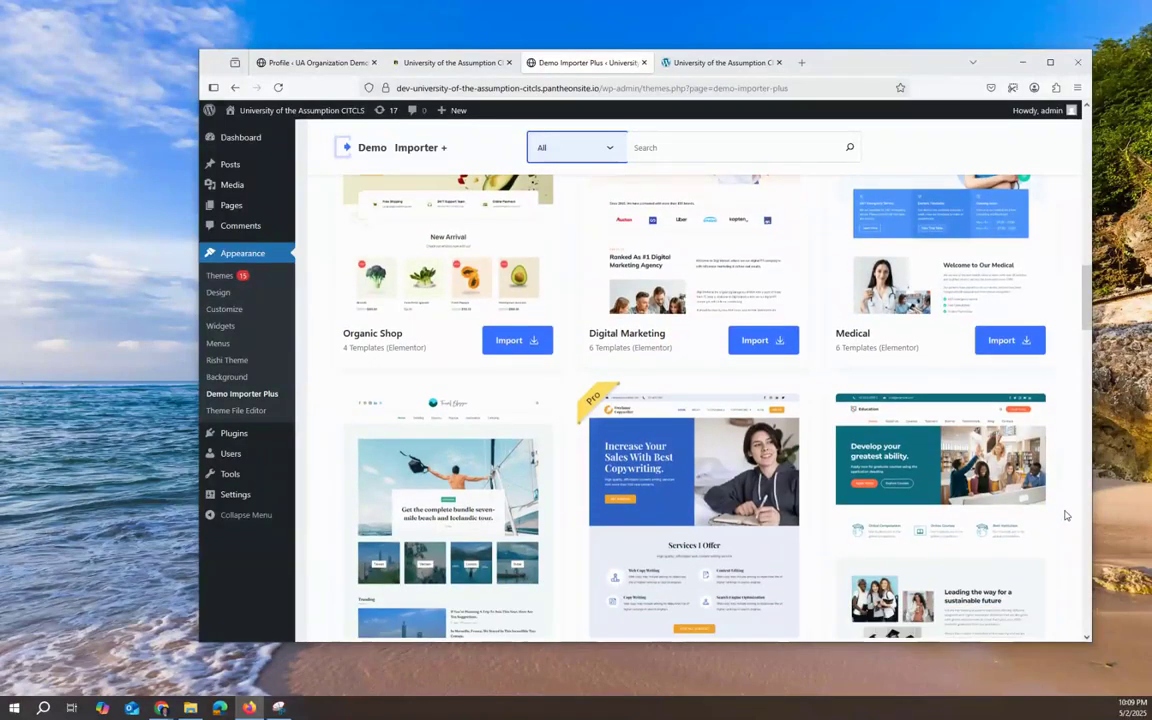
pyautogui.scroll(3, 1061, 515)
pyautogui.scroll(-5, 1061, 515)
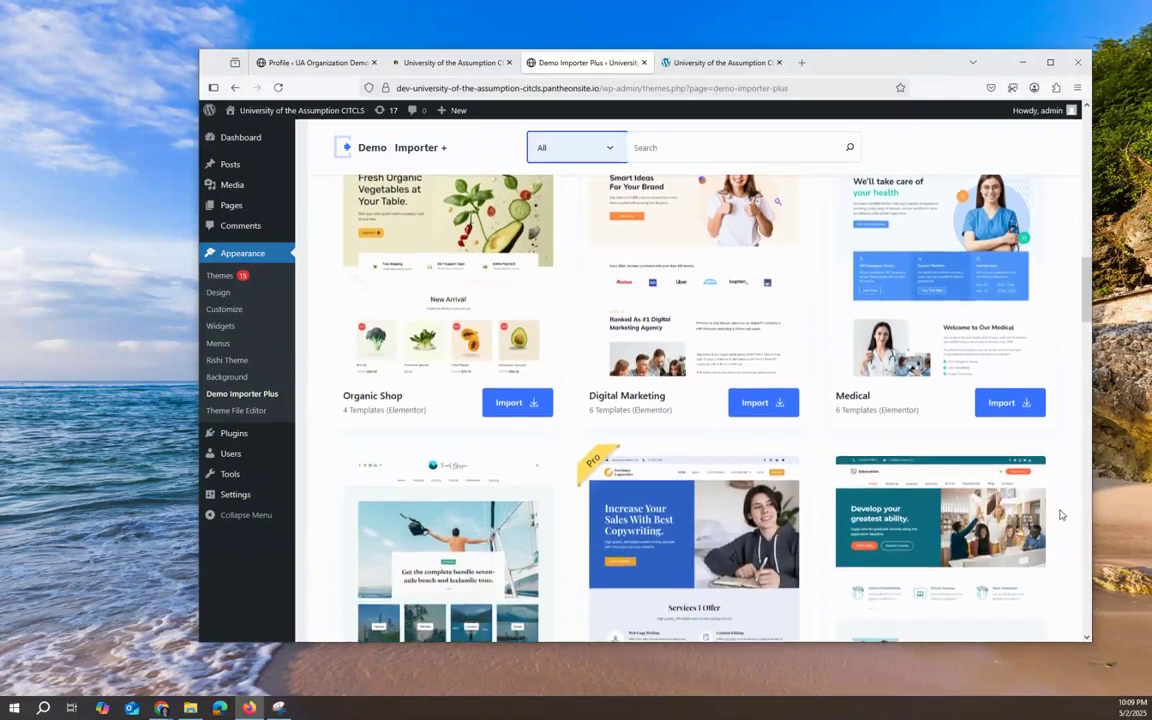
pyautogui.scroll(-5, 1061, 515)
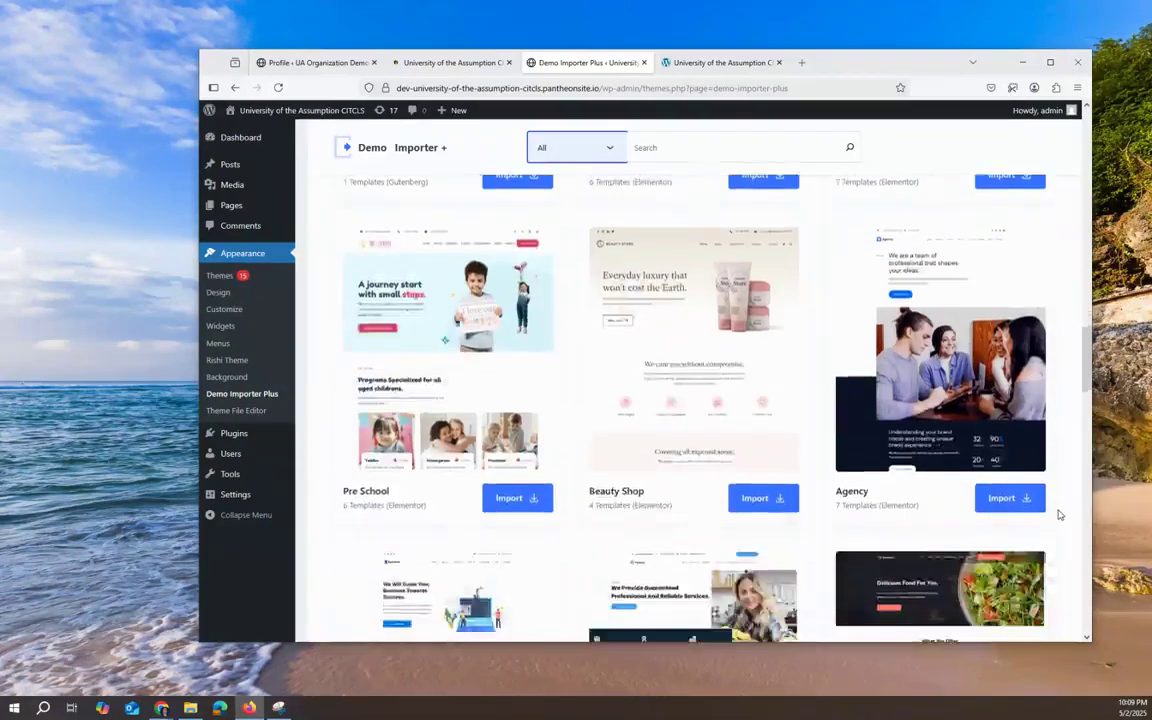
pyautogui.scroll(-5, 1059, 515)
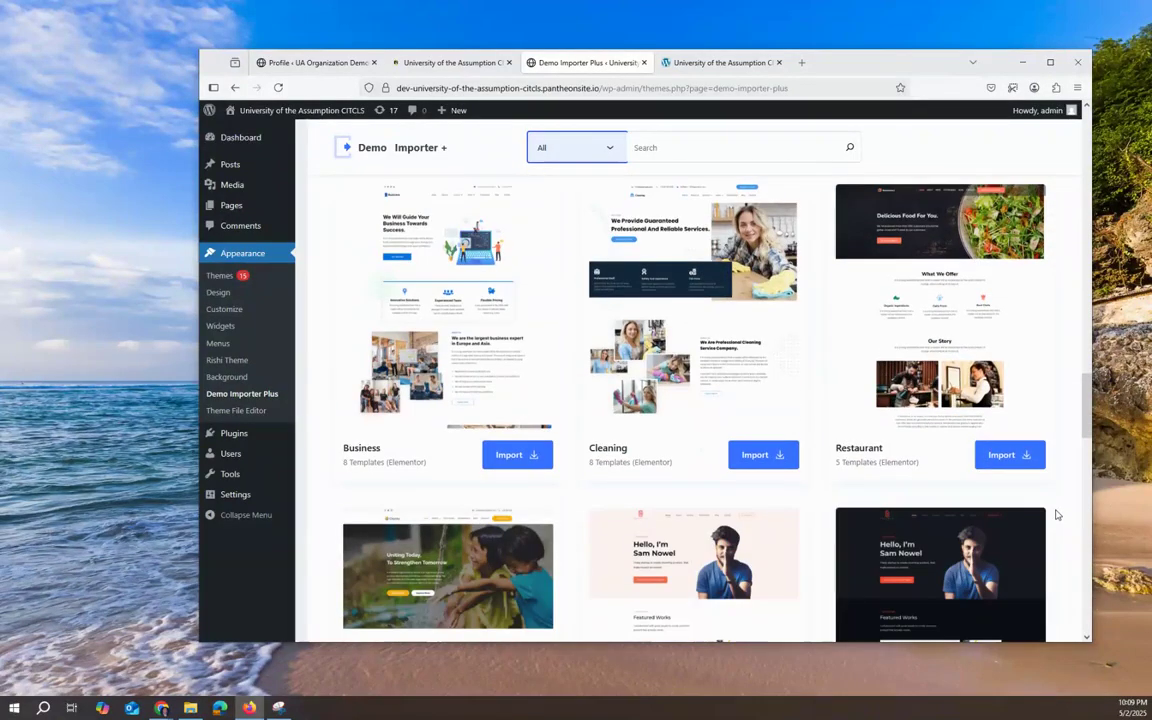
pyautogui.scroll(-3, 1057, 515)
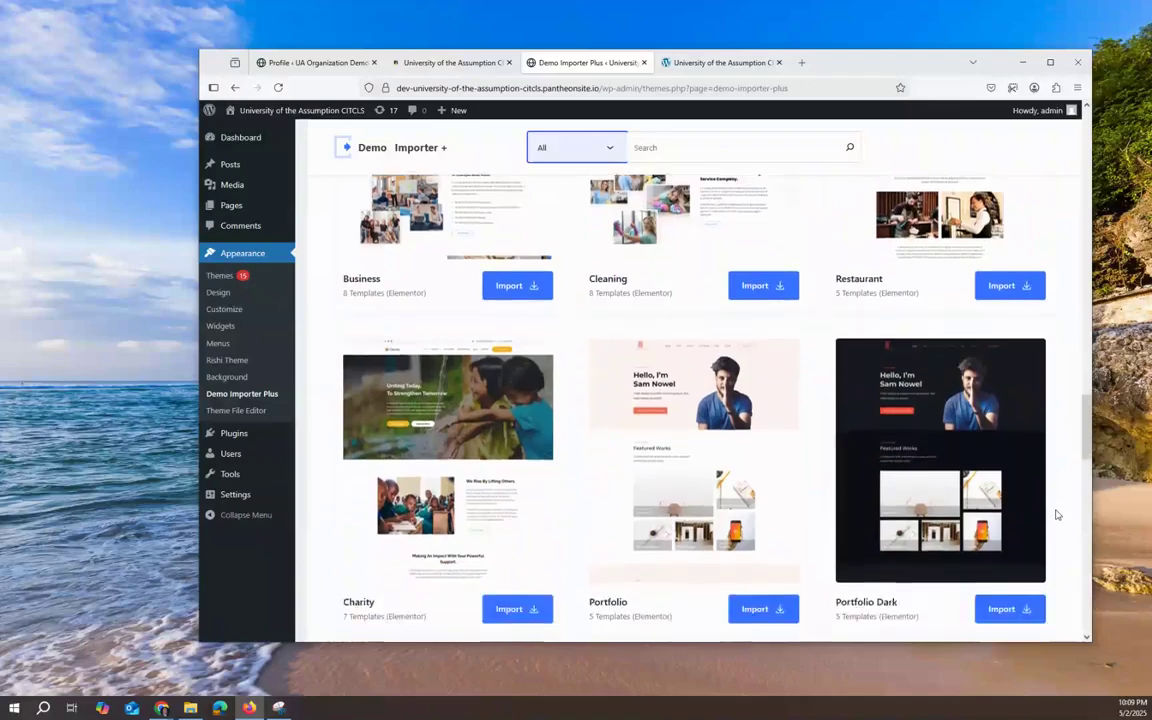
pyautogui.scroll(-5, 1057, 515)
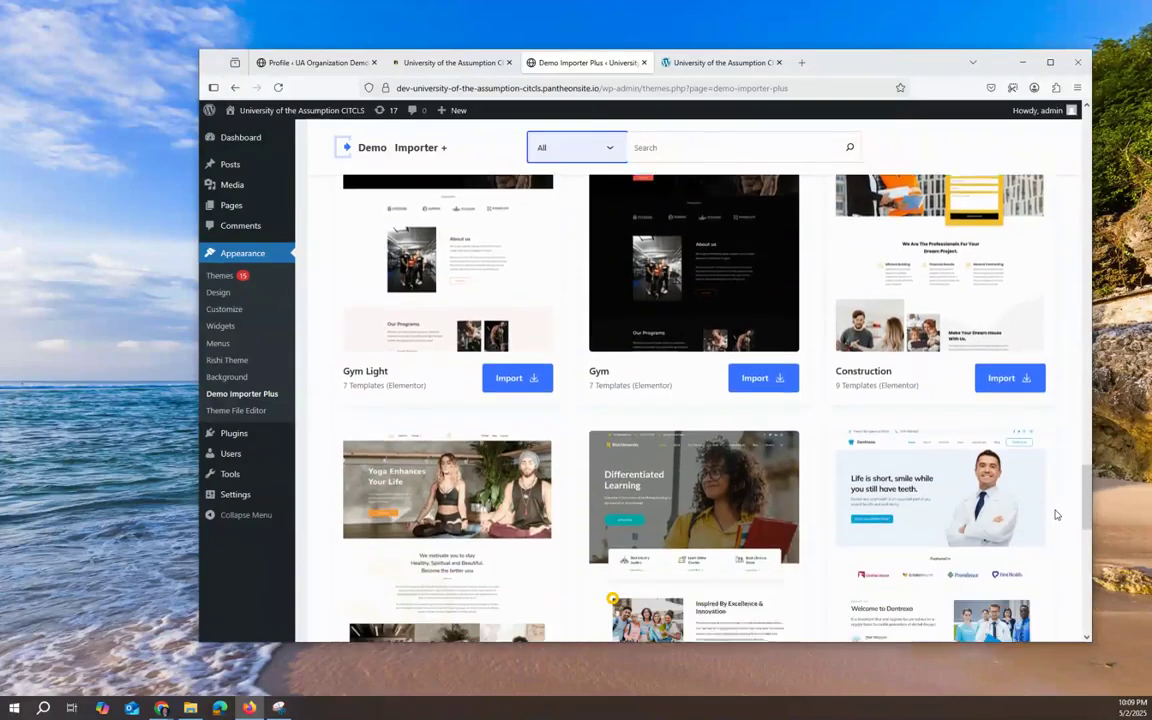
pyautogui.scroll(-2, 1056, 515)
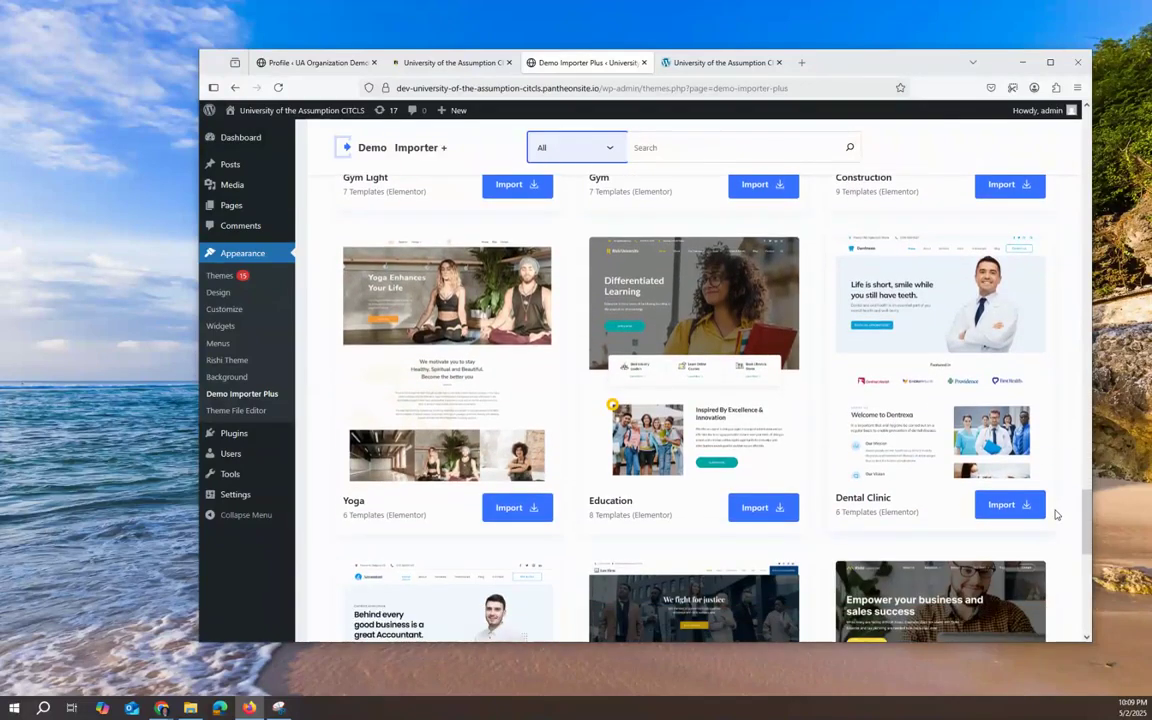
pyautogui.scroll(-5, 1056, 515)
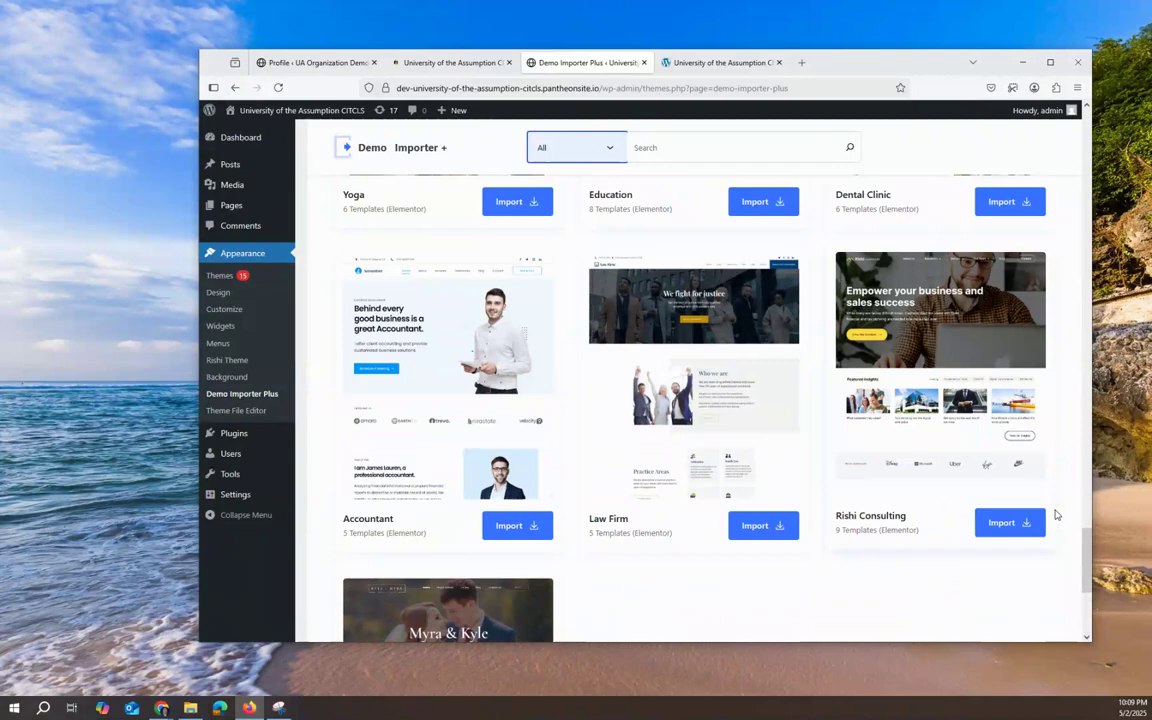
pyautogui.scroll(-3, 1056, 515)
pyautogui.scroll(3, 1054, 516)
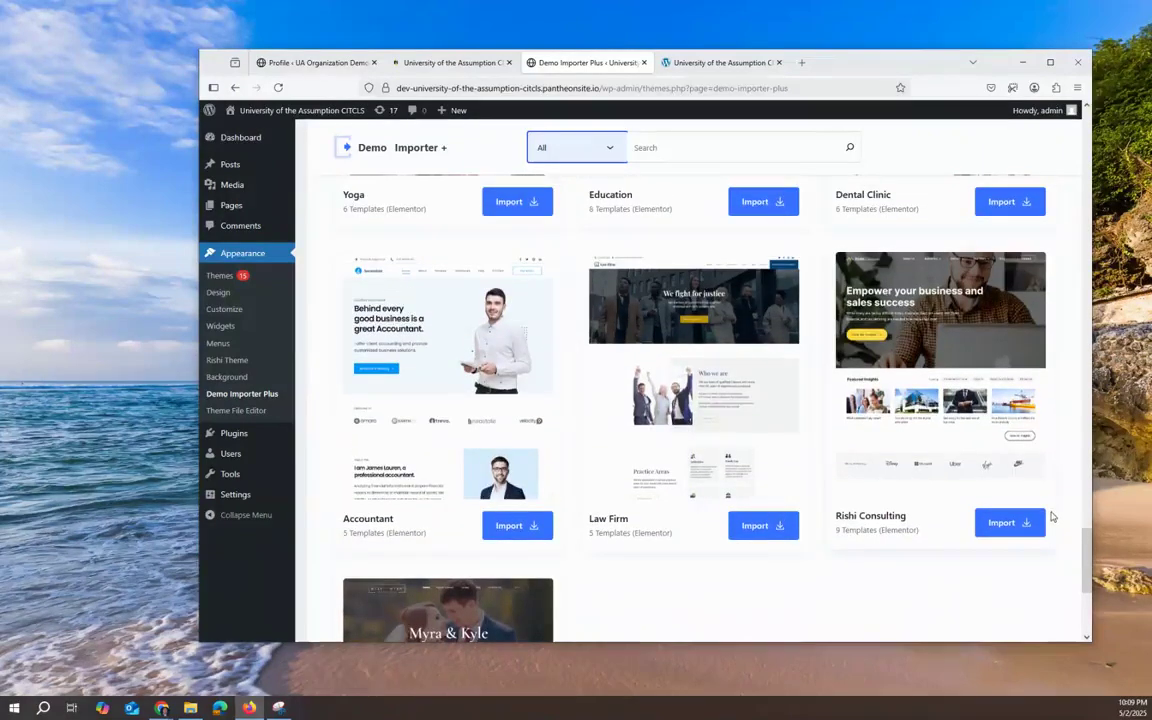
pyautogui.scroll(-5, 1052, 516)
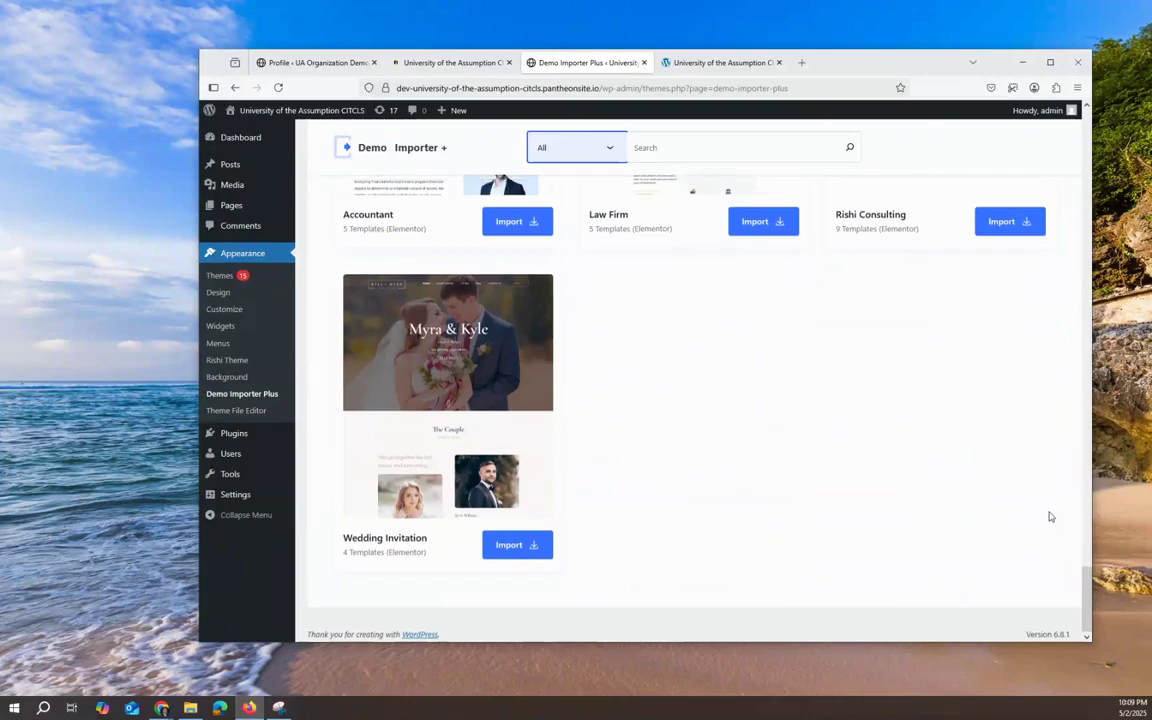
pyautogui.scroll(10, 1050, 516)
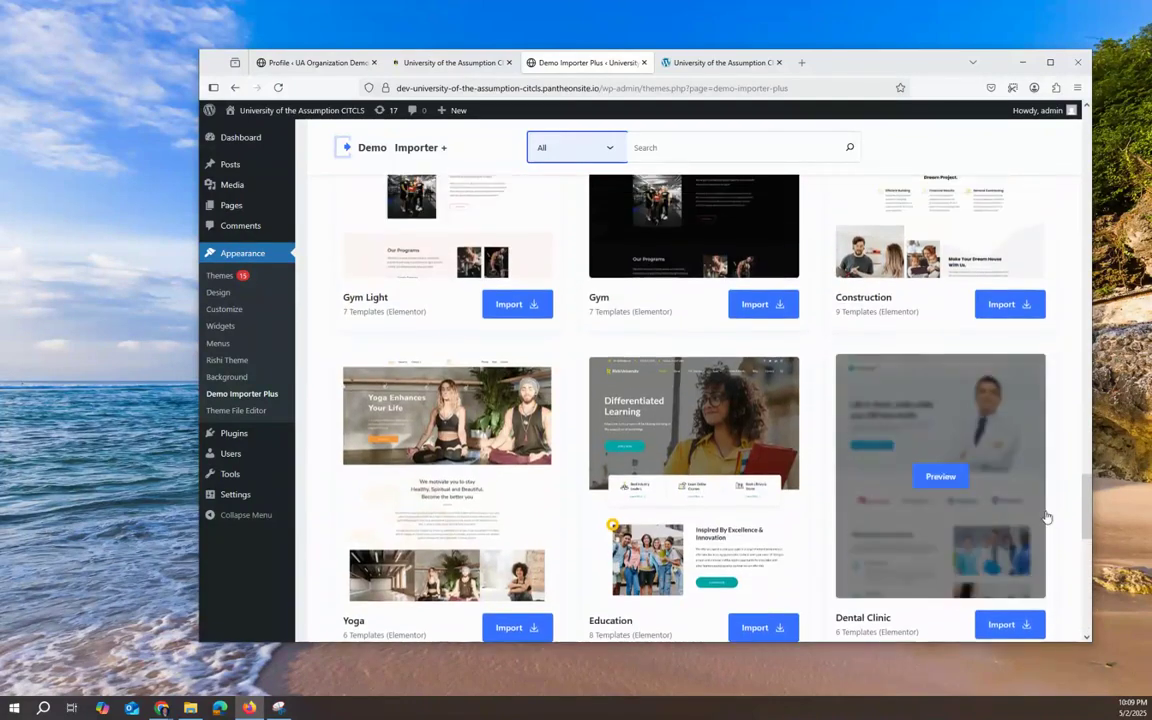
pyautogui.scroll(4, 1046, 517)
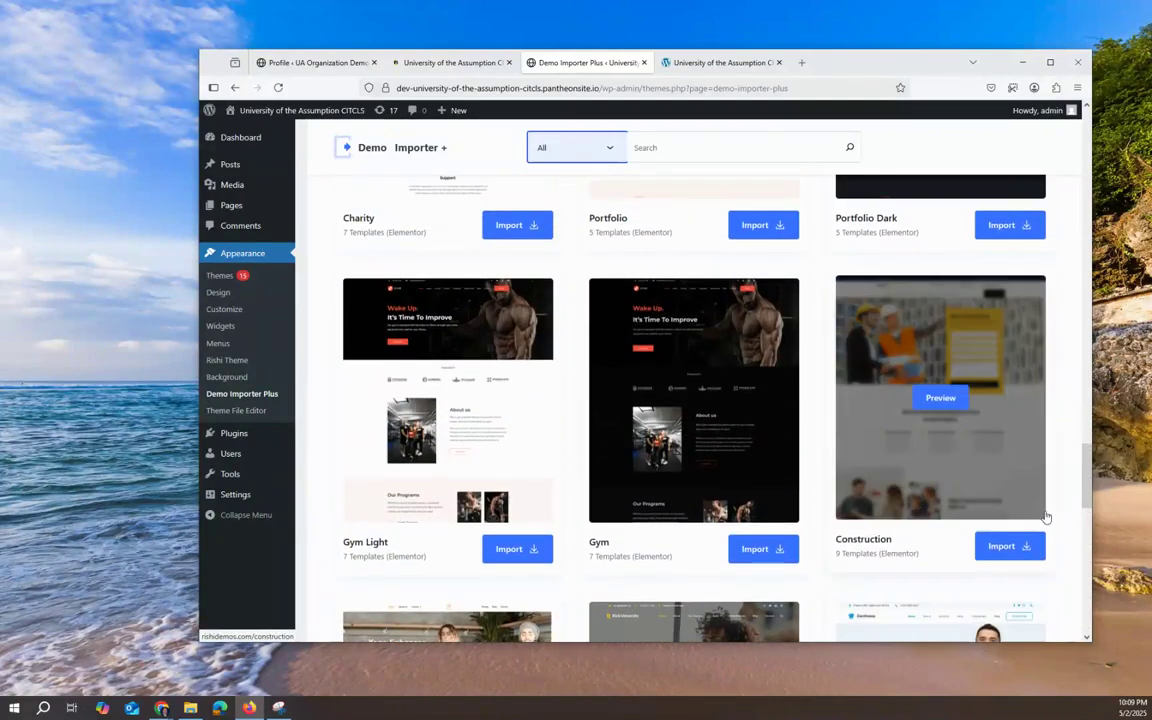
pyautogui.scroll(3, 1046, 517)
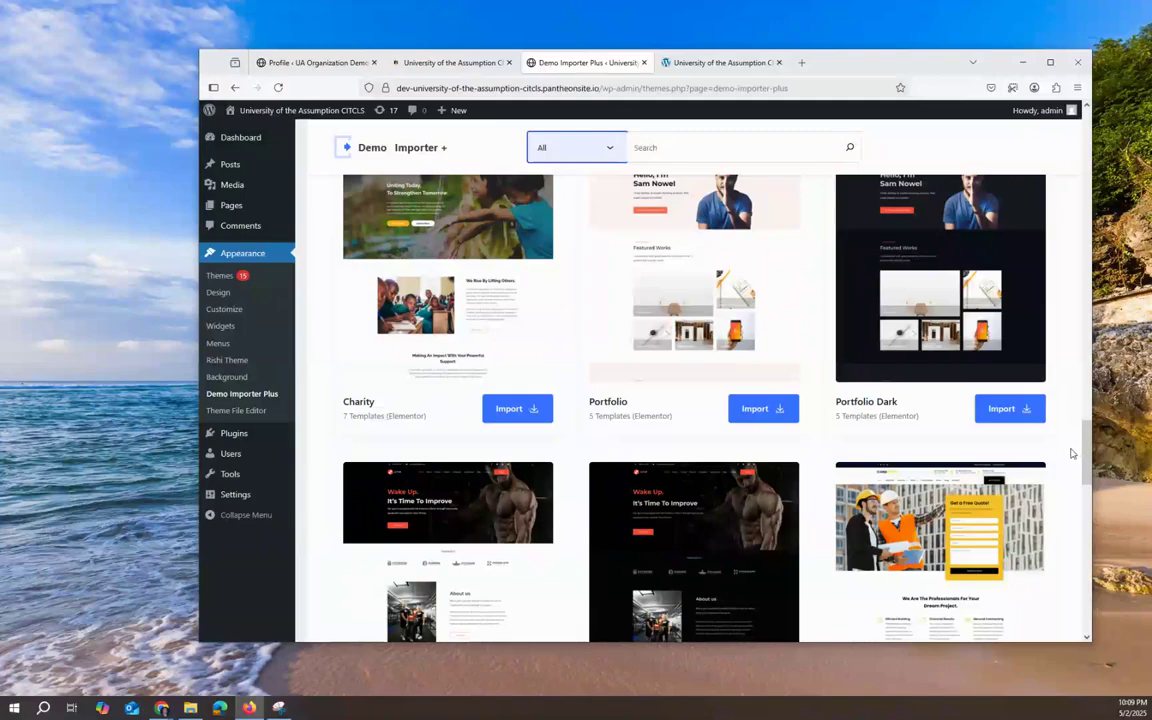
pyautogui.scroll(4, 1070, 453)
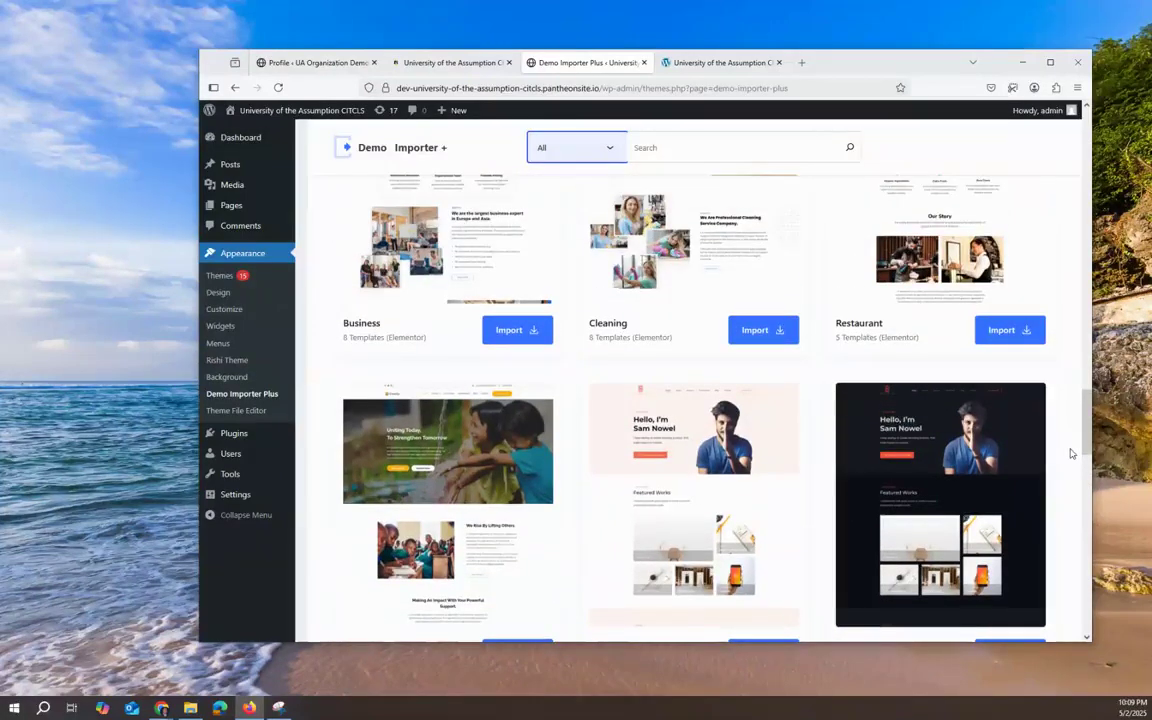
pyautogui.scroll(13, 1070, 453)
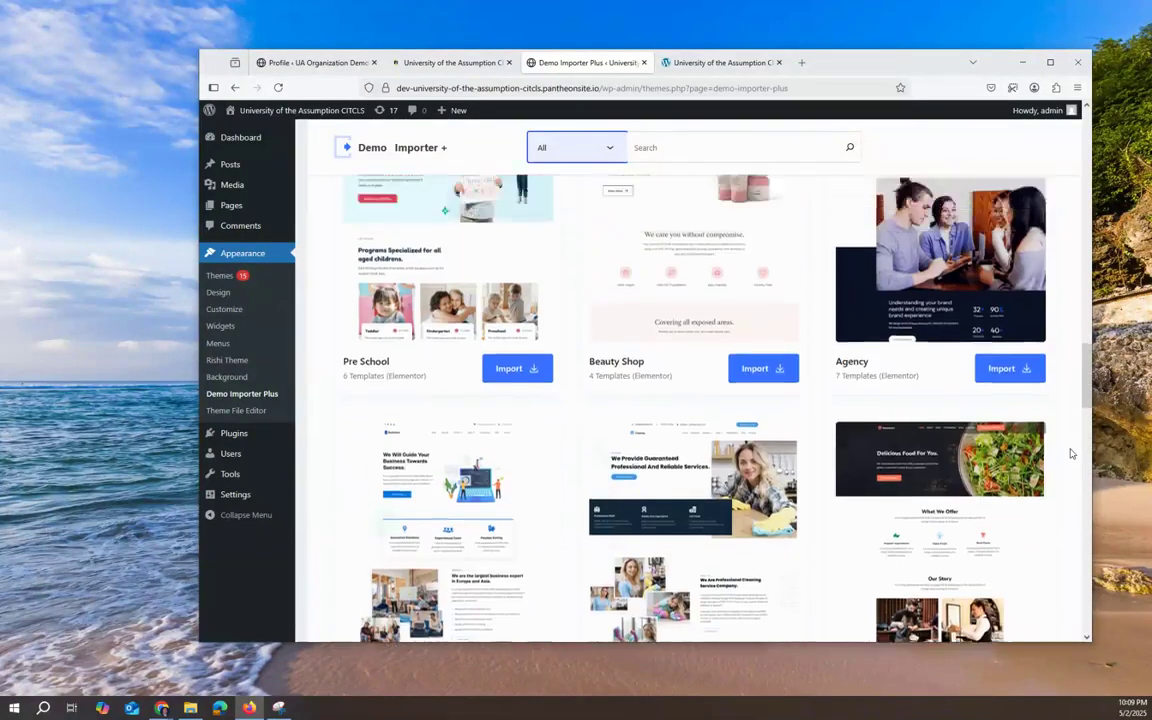
pyautogui.scroll(4, 1070, 453)
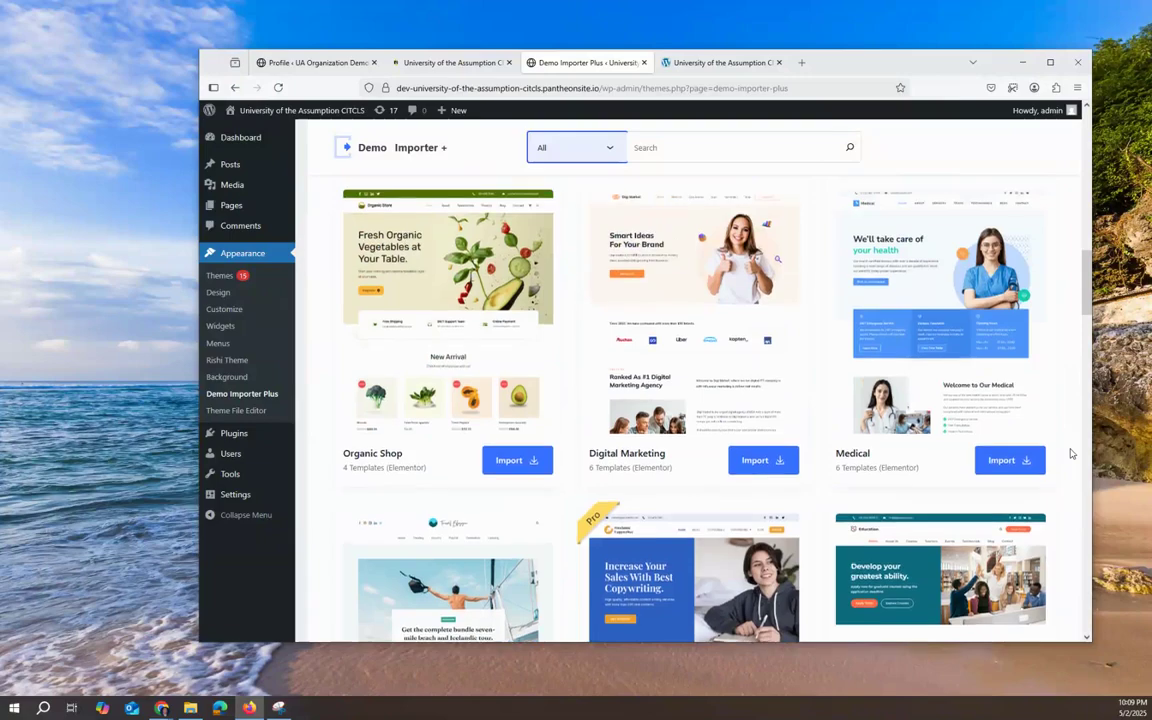
pyautogui.scroll(-5, 1070, 453)
pyautogui.scroll(8, 1070, 453)
pyautogui.scroll(10, 1070, 453)
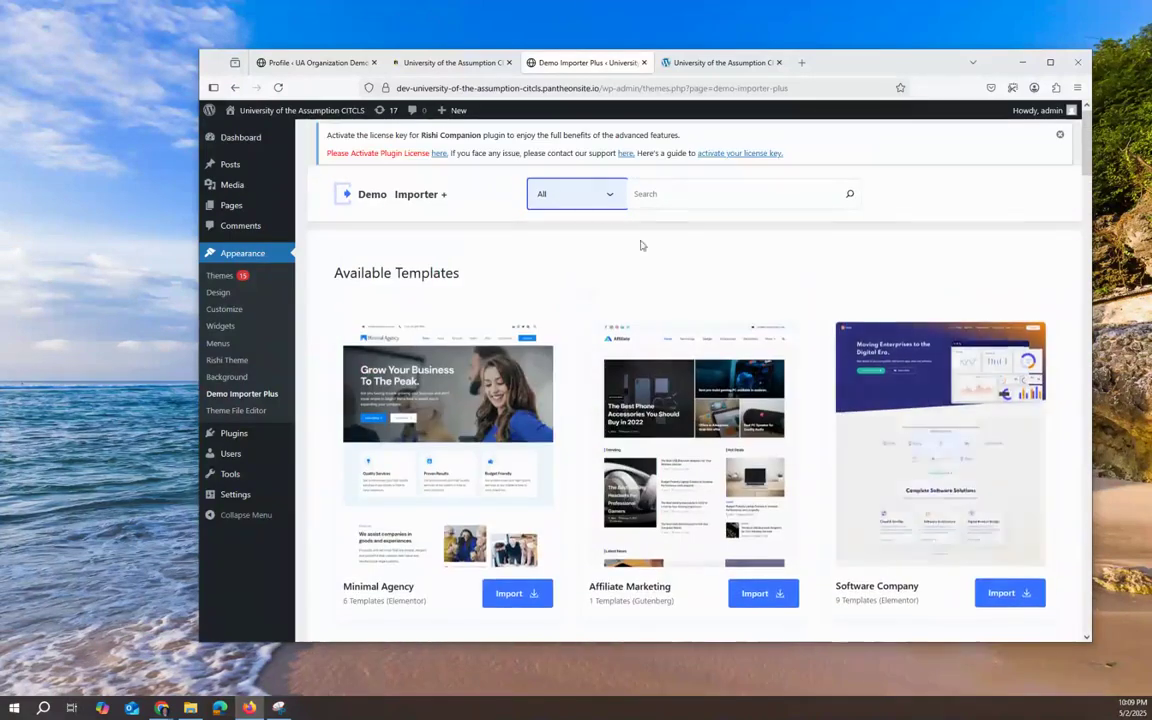
pyautogui.click(594, 193)
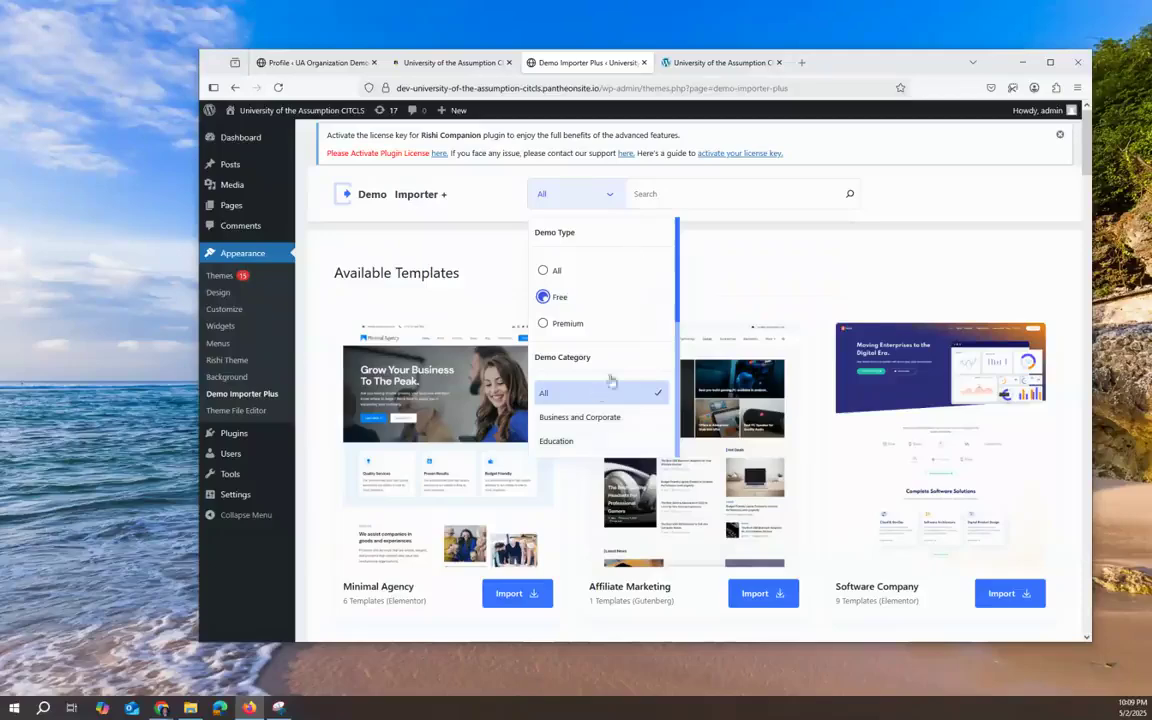
pyautogui.click(785, 290)
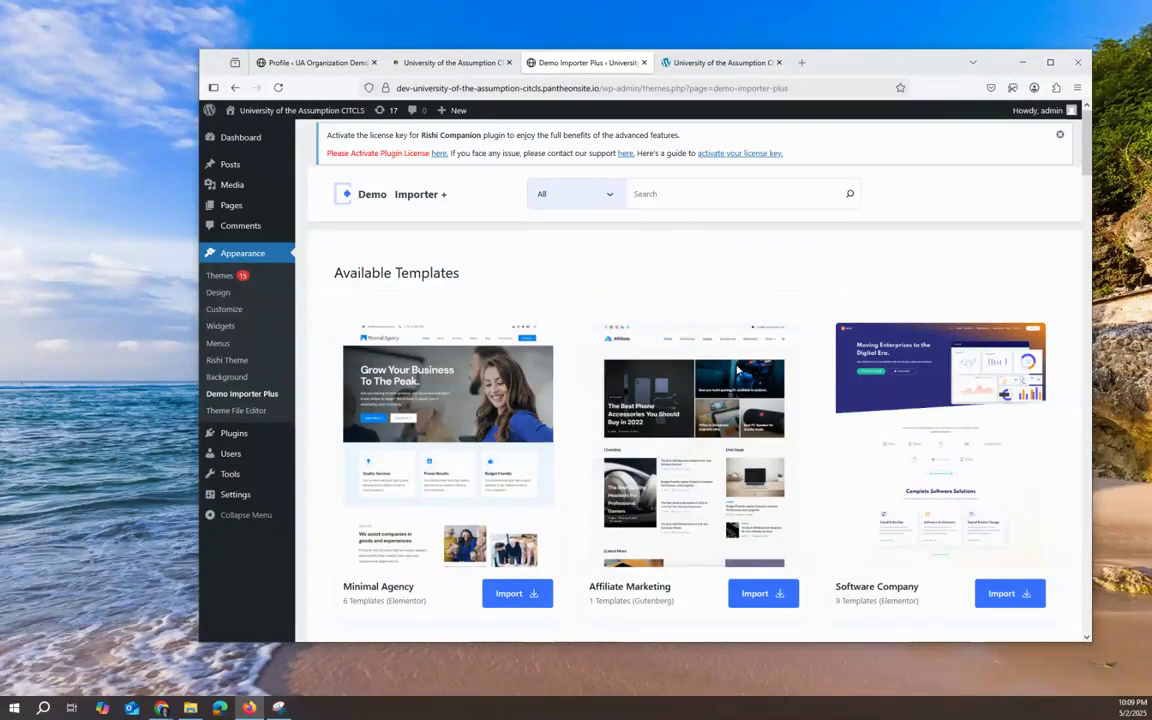
pyautogui.scroll(-5, 586, 404)
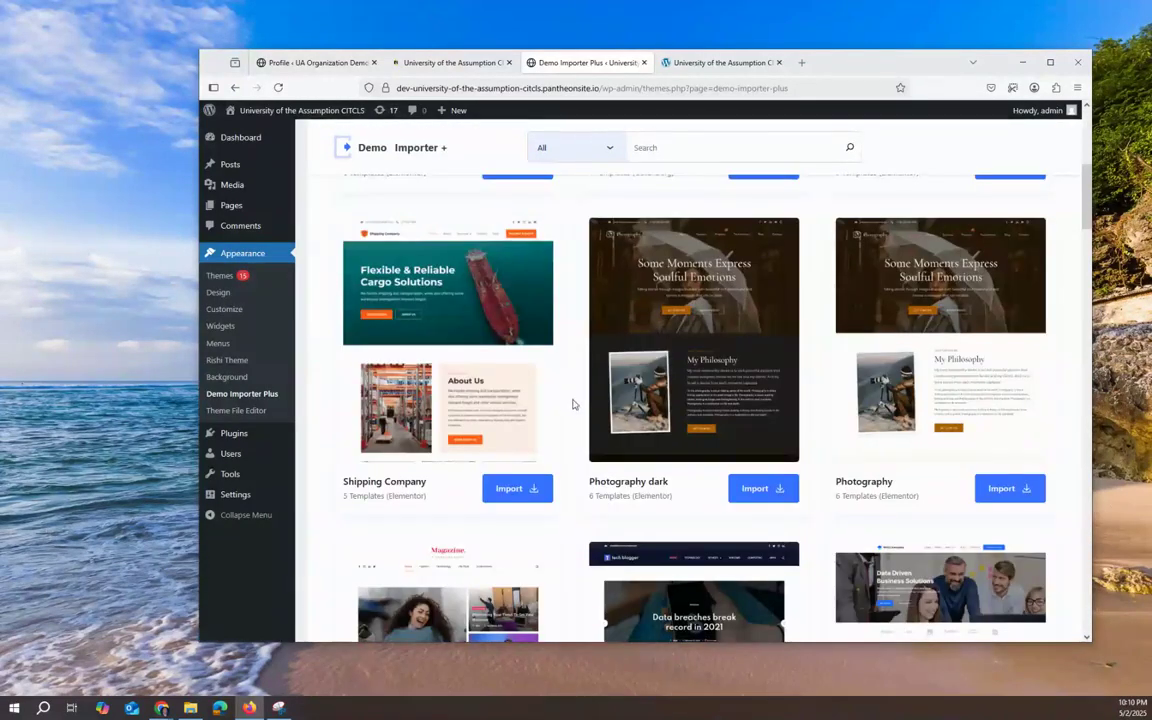
pyautogui.scroll(-4, 571, 404)
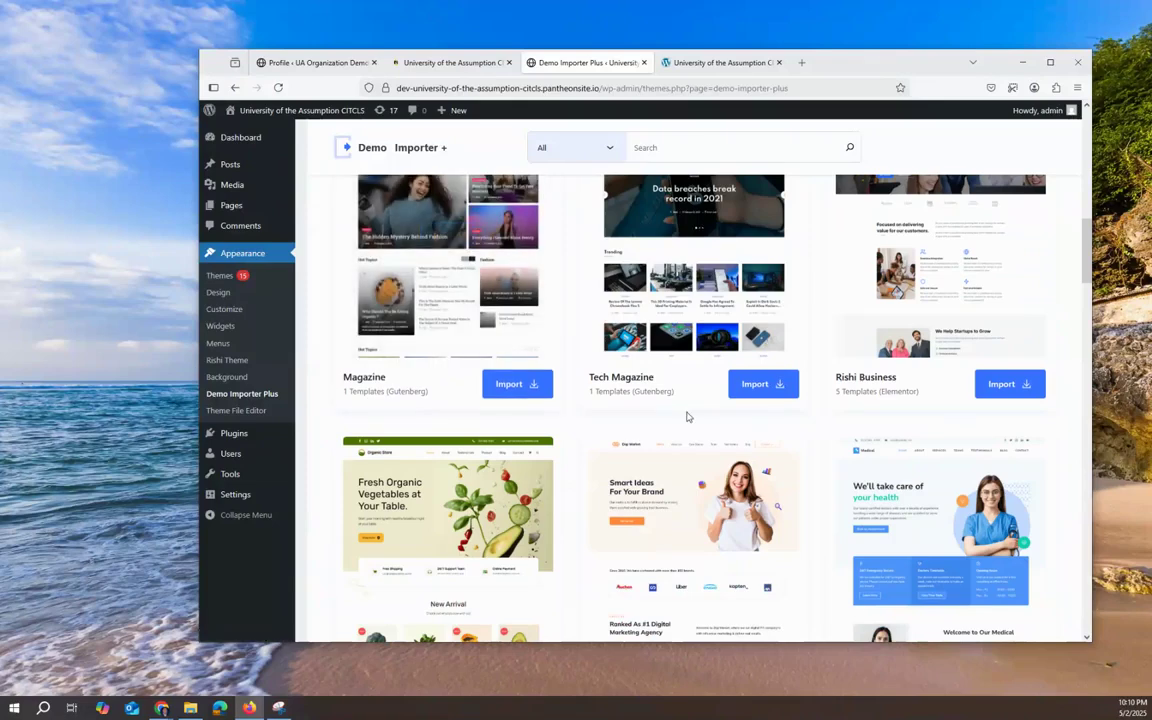
pyautogui.scroll(2, 768, 362)
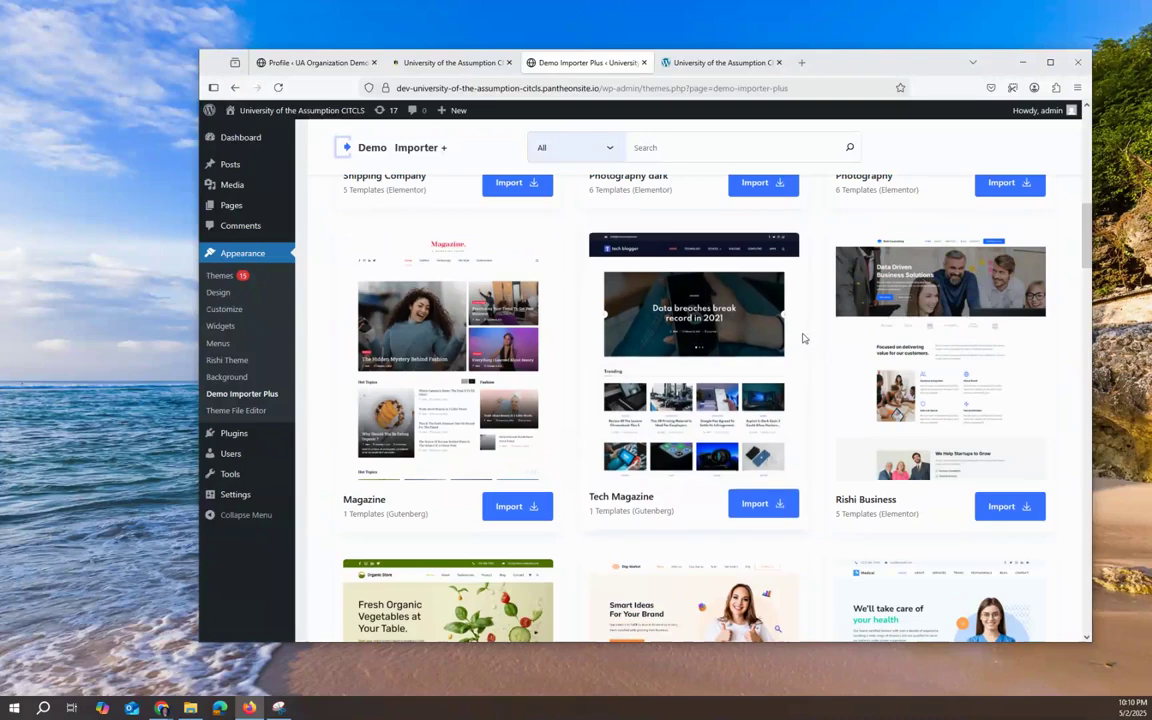
# Step: Preview the Tech Magazine demo in a new tab, then return to the template gallery
pyautogui.moveTo(622, 314)
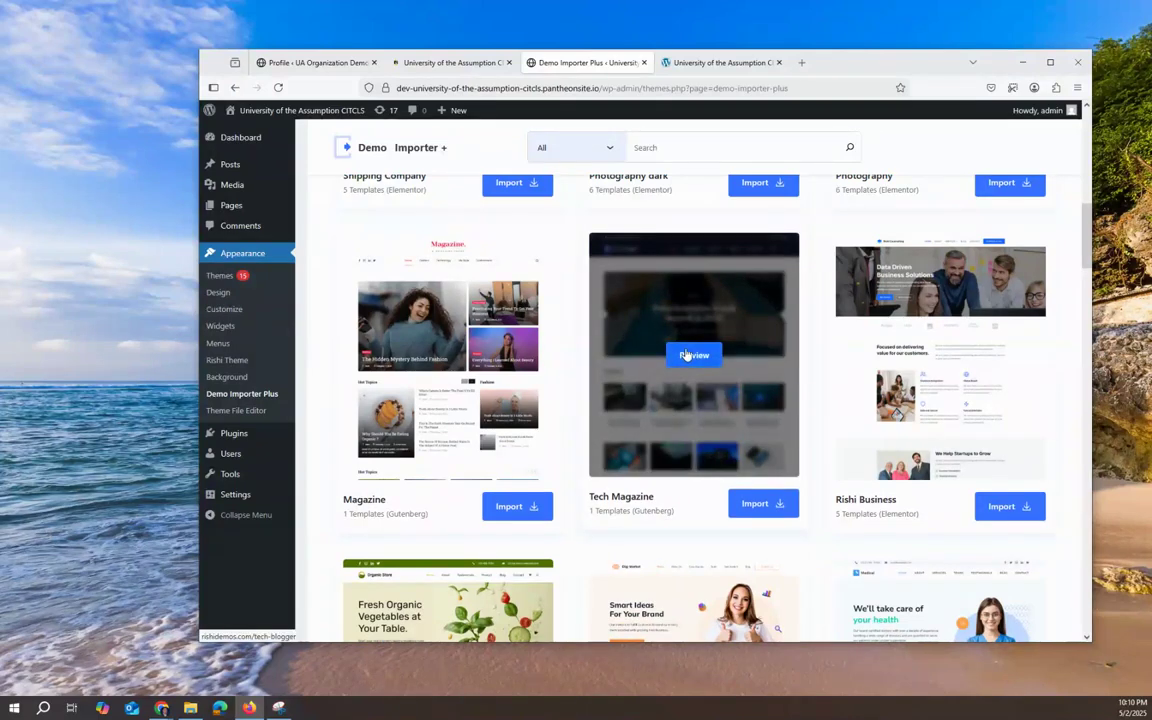
pyautogui.click(686, 355)
pyautogui.click(586, 63)
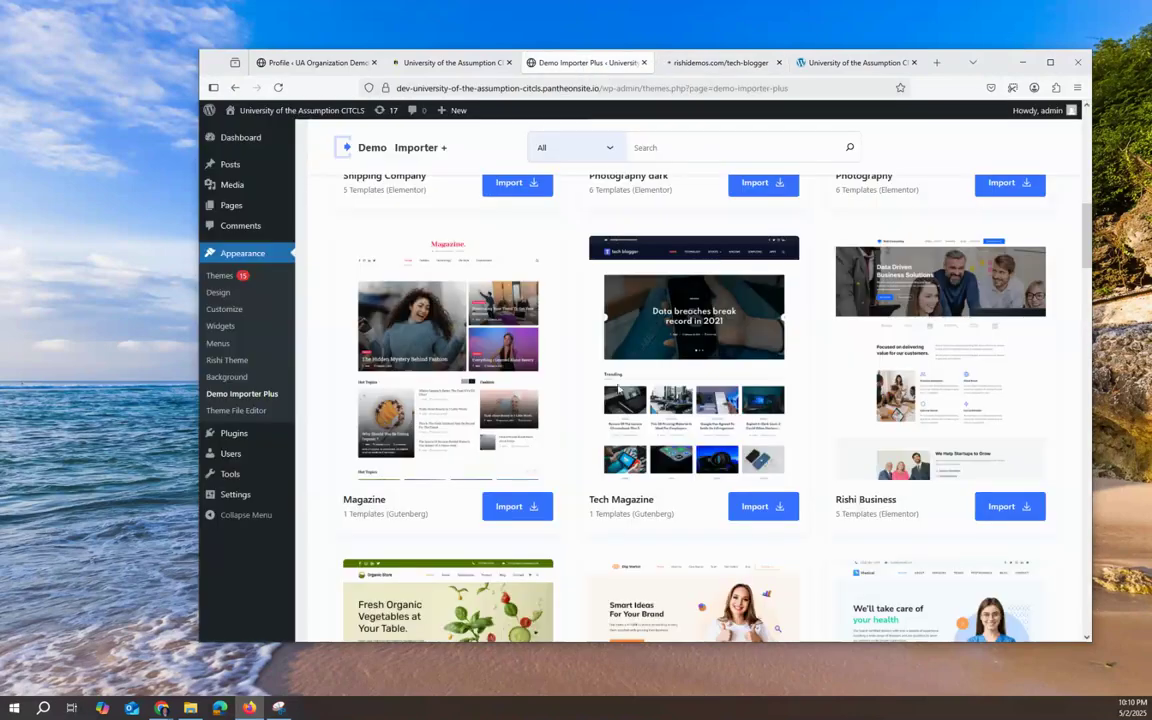
# Step: Highlight 'Elementor' under Rishi Business and scroll further down the gallery
pyautogui.moveTo(852, 445)
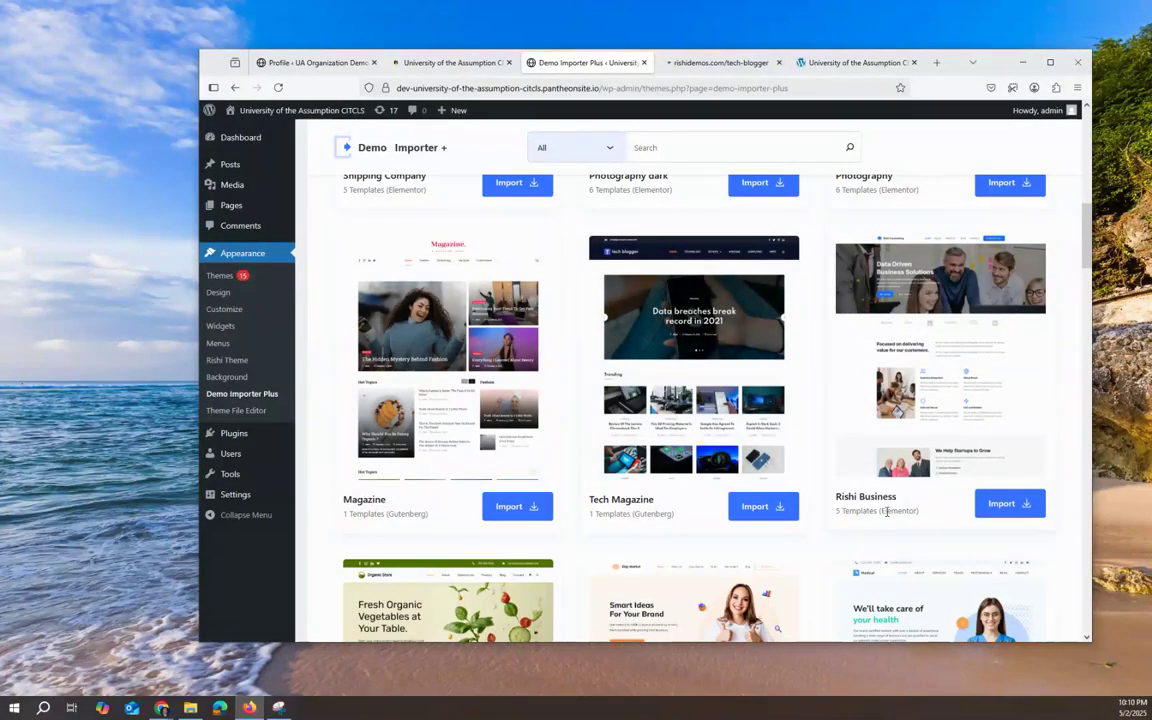
pyautogui.moveTo(881, 510); pyautogui.dragTo(915, 520)
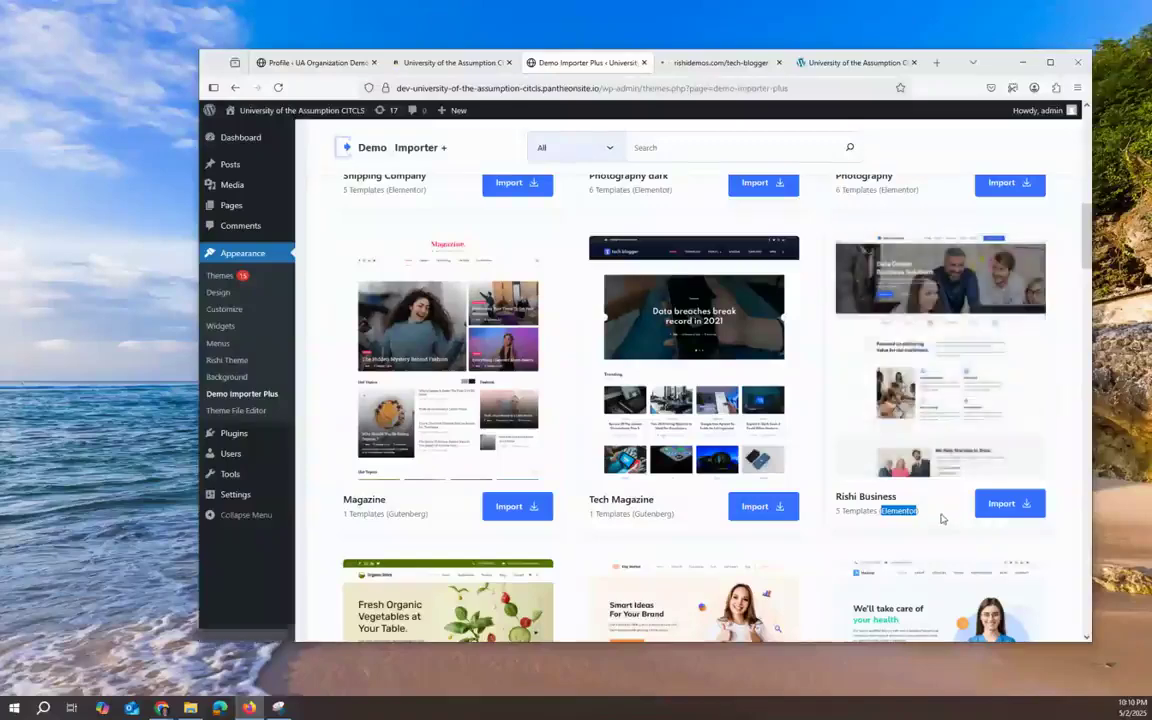
pyautogui.scroll(-3, 900, 525)
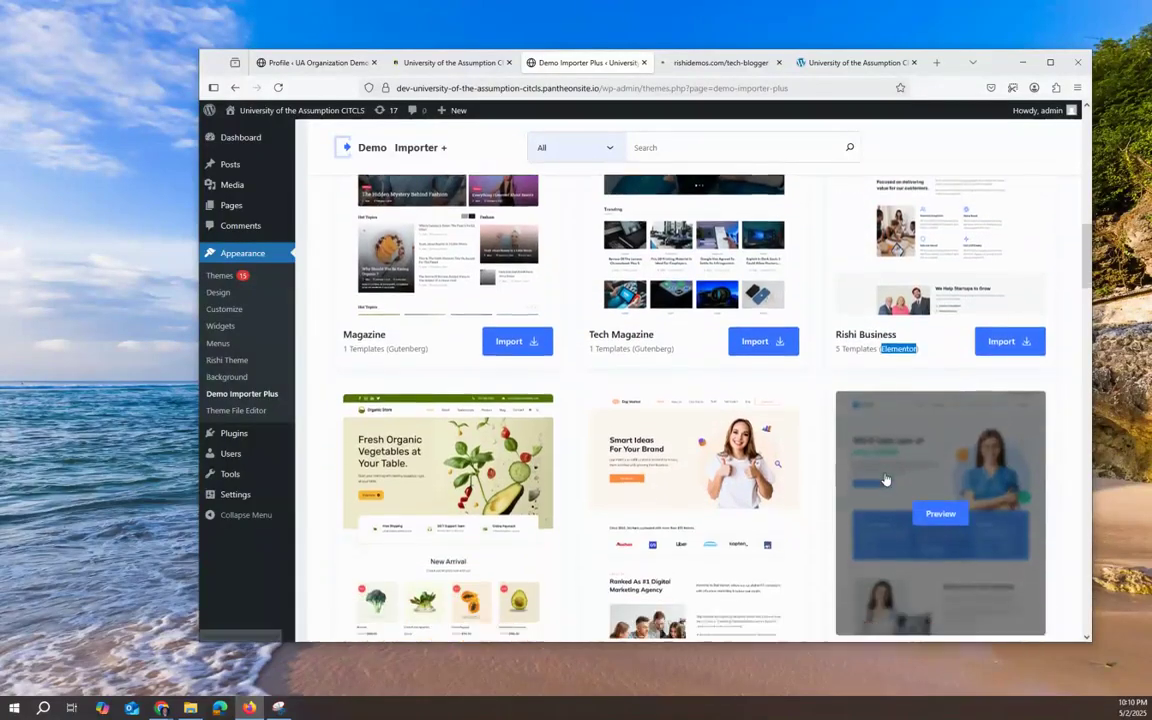
pyautogui.scroll(-3, 885, 480)
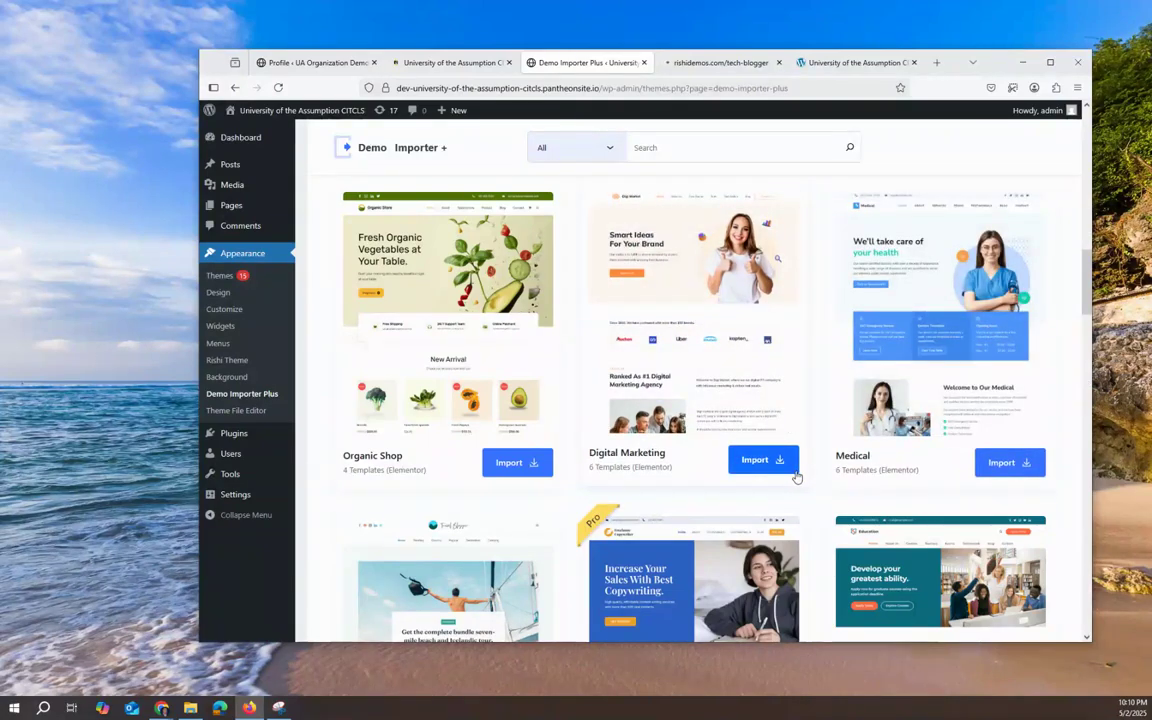
# Step: Scroll past Charity, Gym, Construction and Yoga templates, then preview the Education demo
pyautogui.scroll(-2, 797, 478)
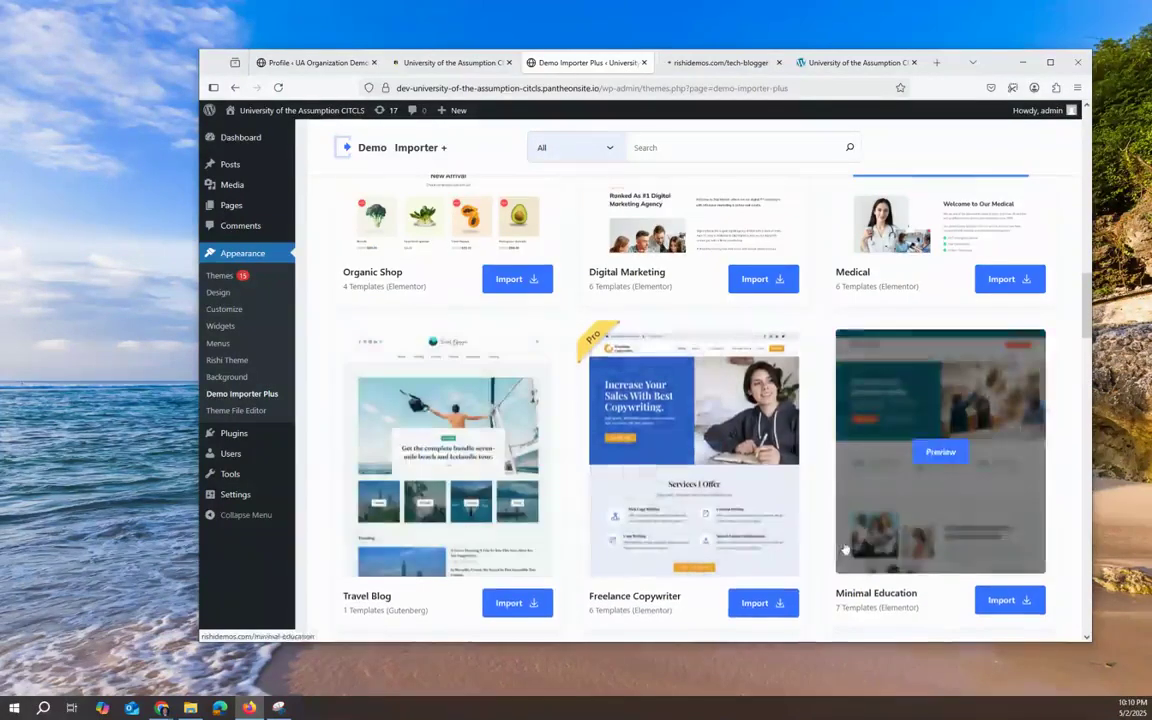
pyautogui.scroll(-2, 1080, 560)
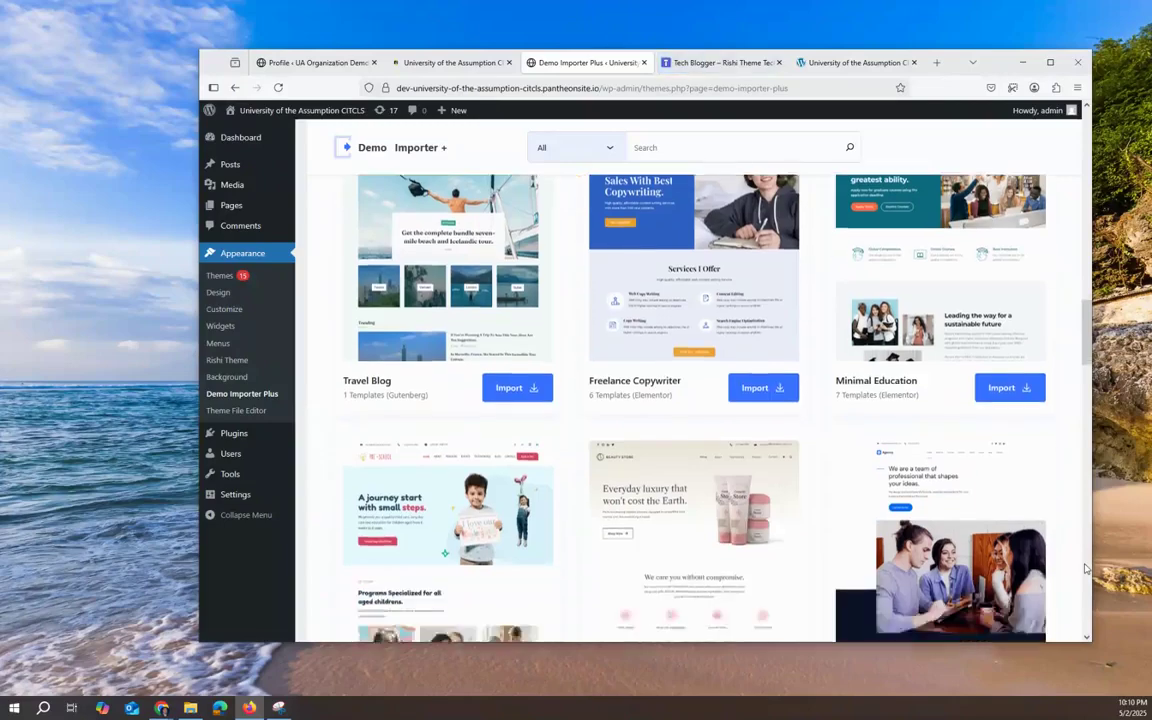
pyautogui.scroll(-2, 1085, 568)
pyautogui.scroll(2, 970, 556)
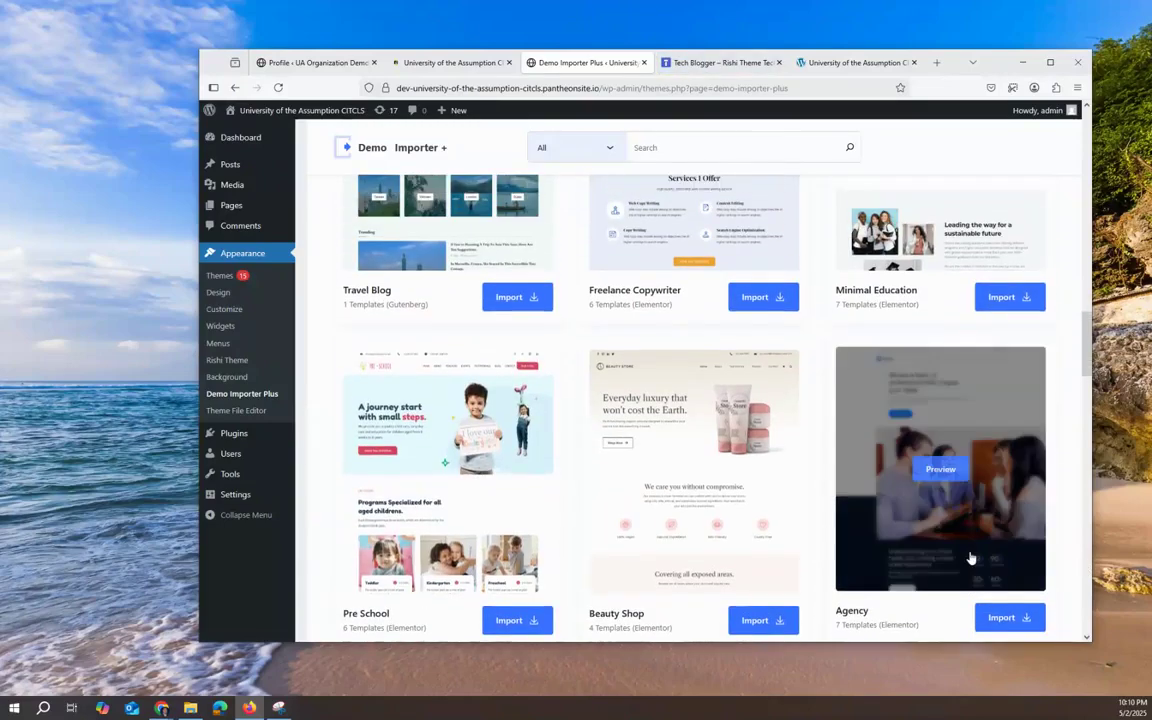
pyautogui.scroll(1, 970, 556)
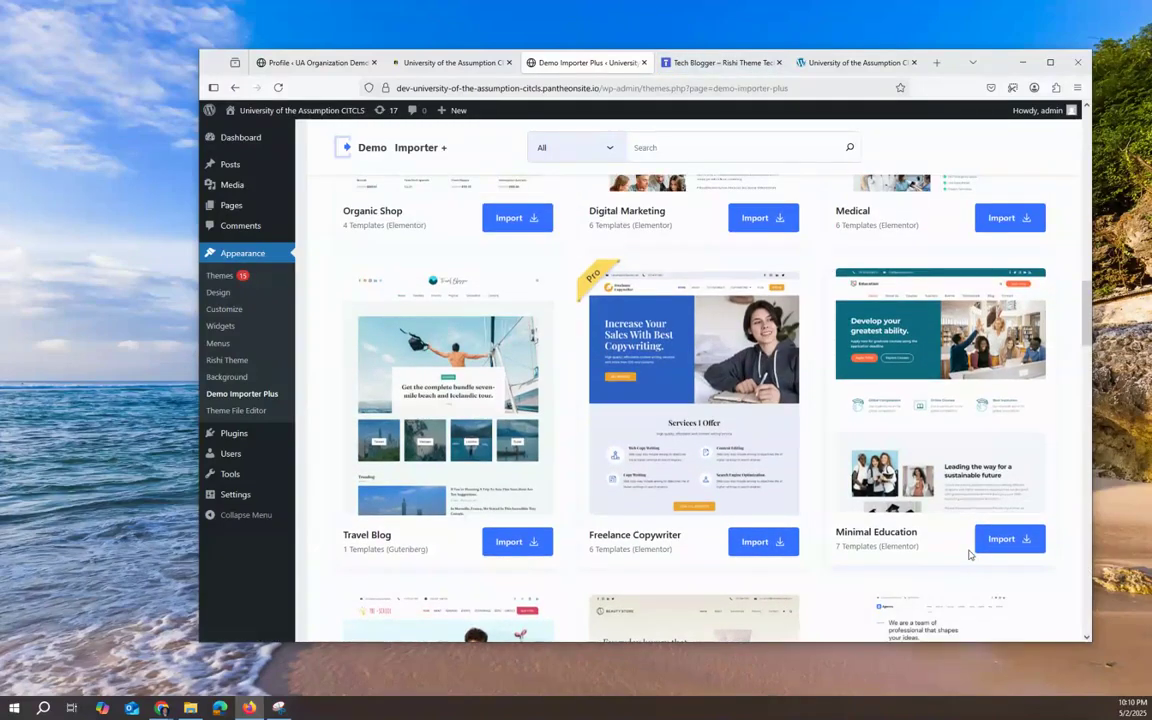
pyautogui.scroll(-3, 965, 556)
pyautogui.scroll(-2, 963, 557)
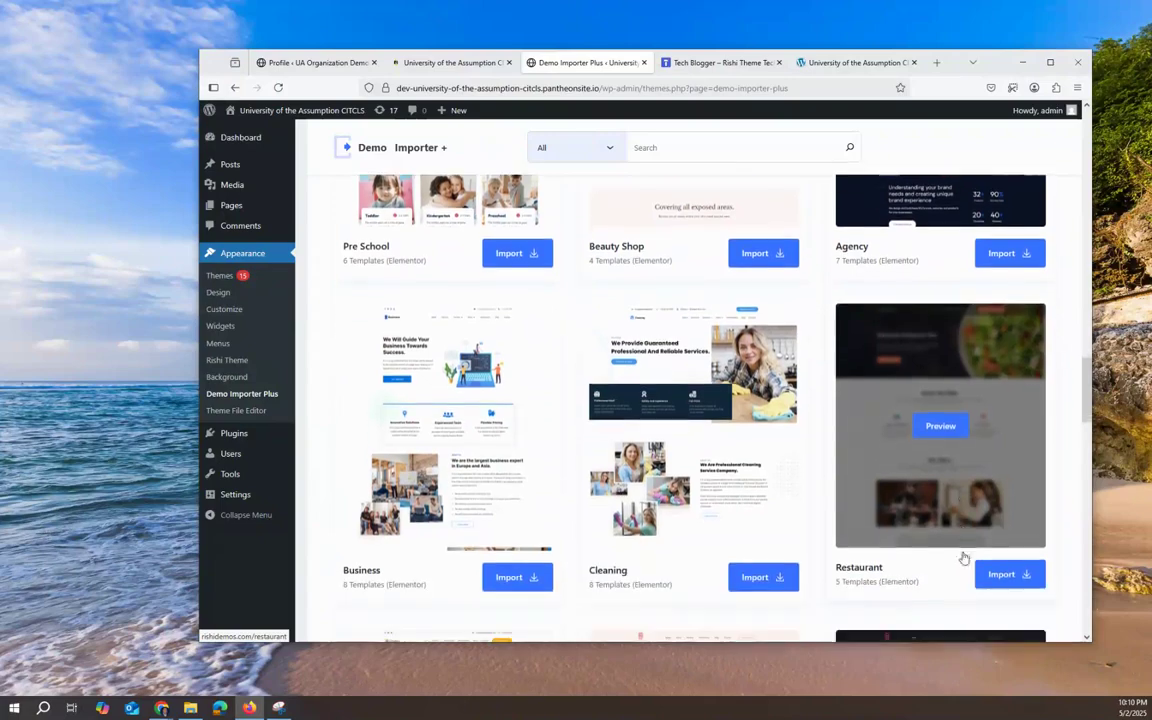
pyautogui.scroll(-2, 964, 553)
pyautogui.scroll(-1, 963, 557)
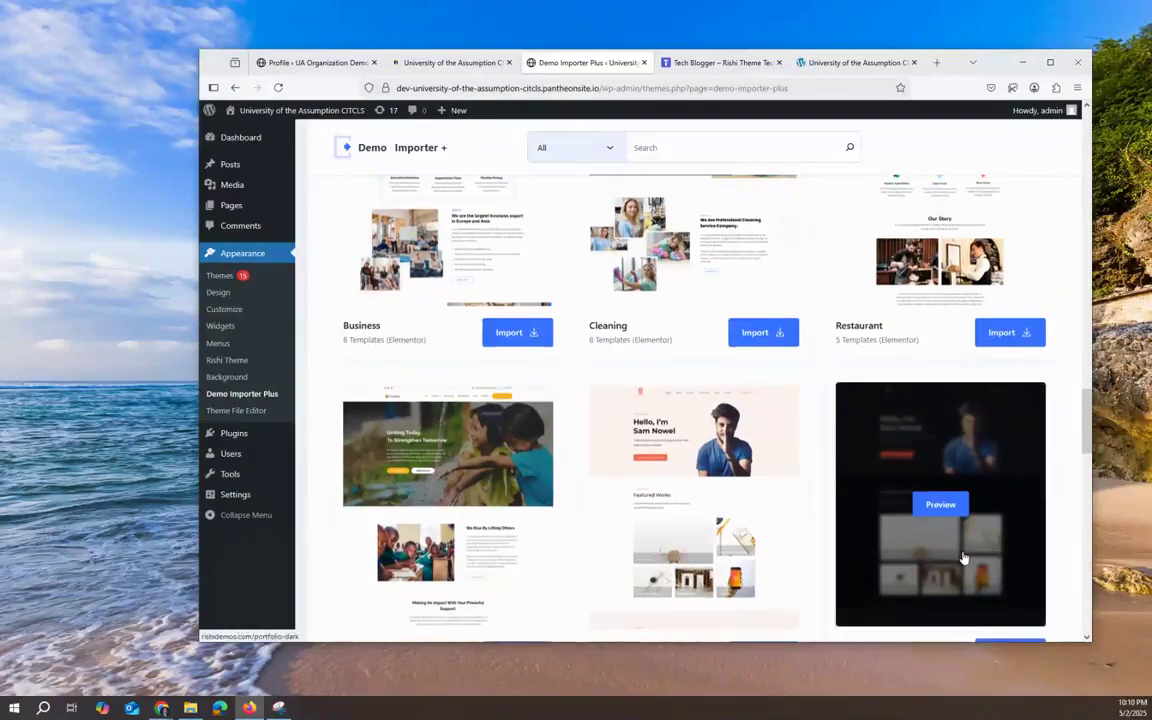
pyautogui.scroll(-2, 963, 557)
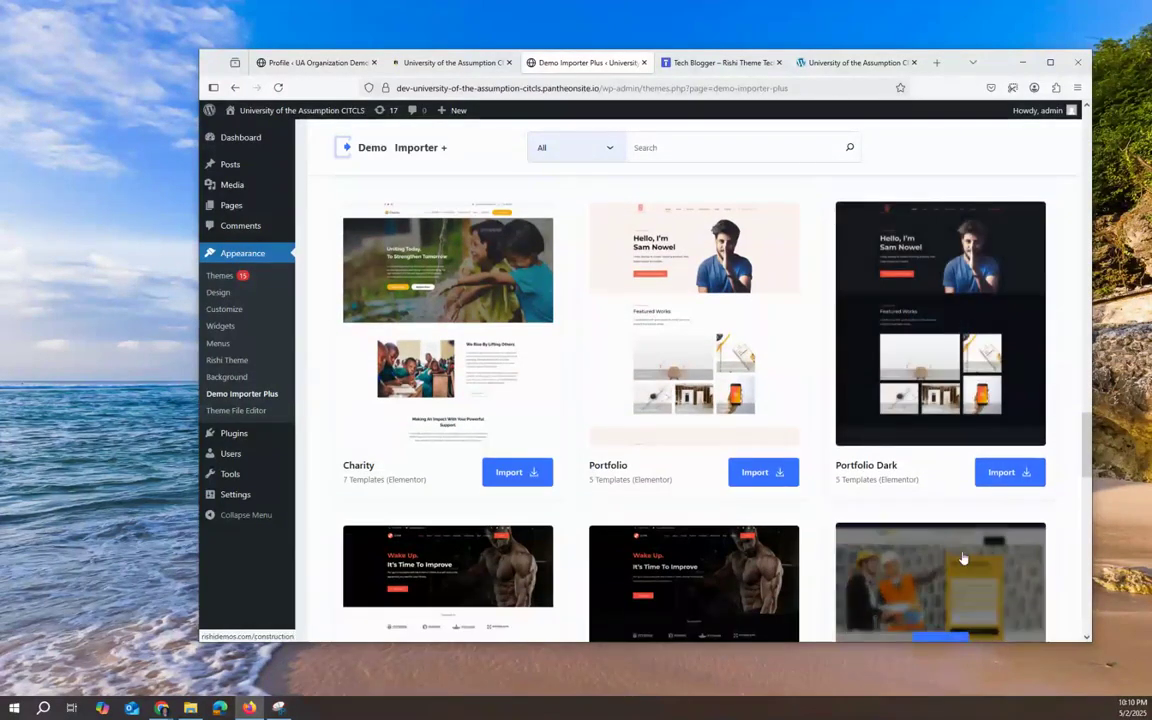
pyautogui.scroll(1, 963, 557)
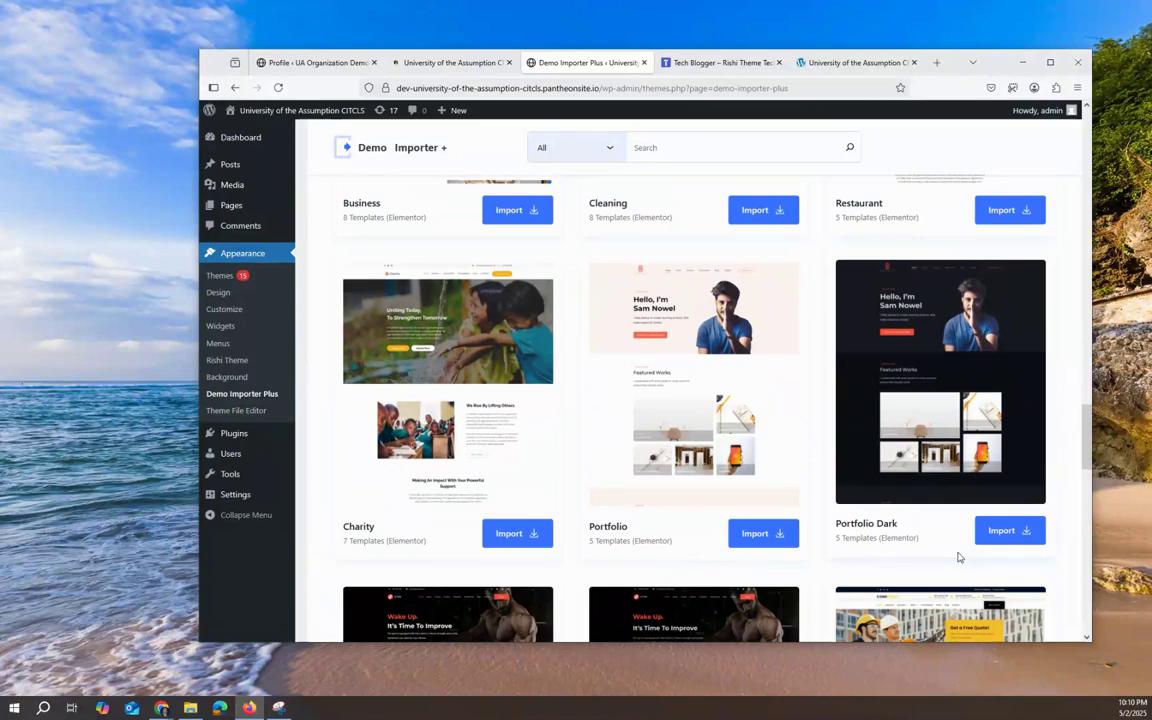
pyautogui.scroll(-3, 818, 501)
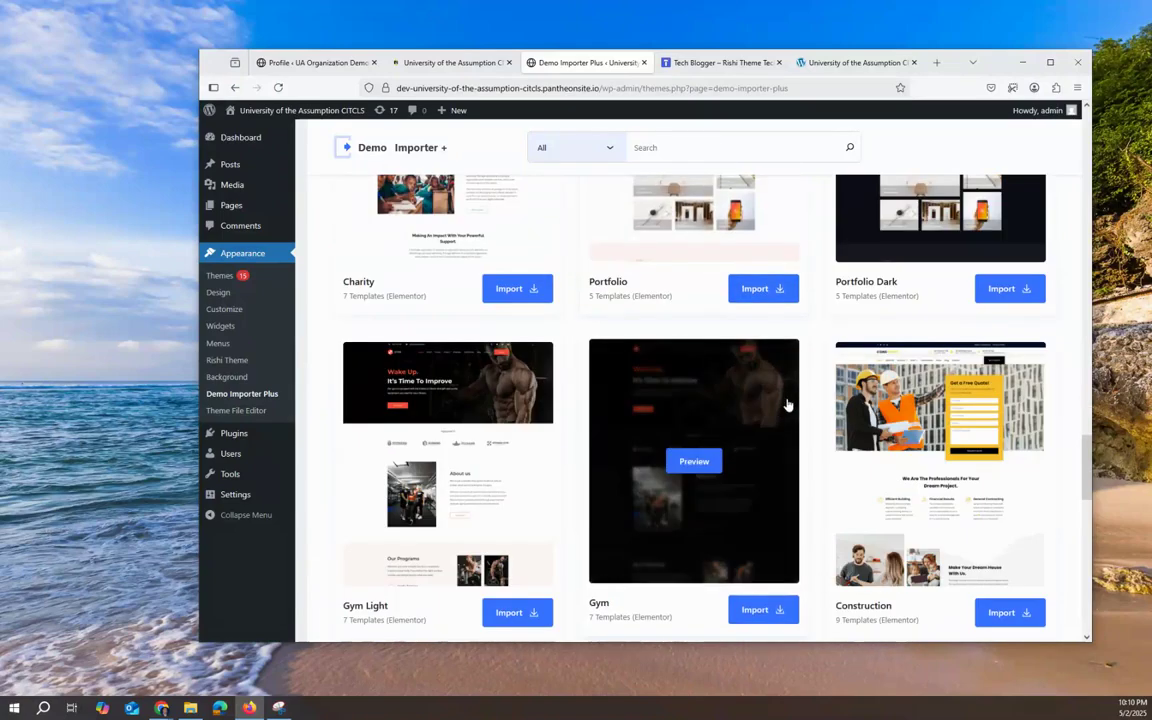
pyautogui.scroll(-2, 788, 404)
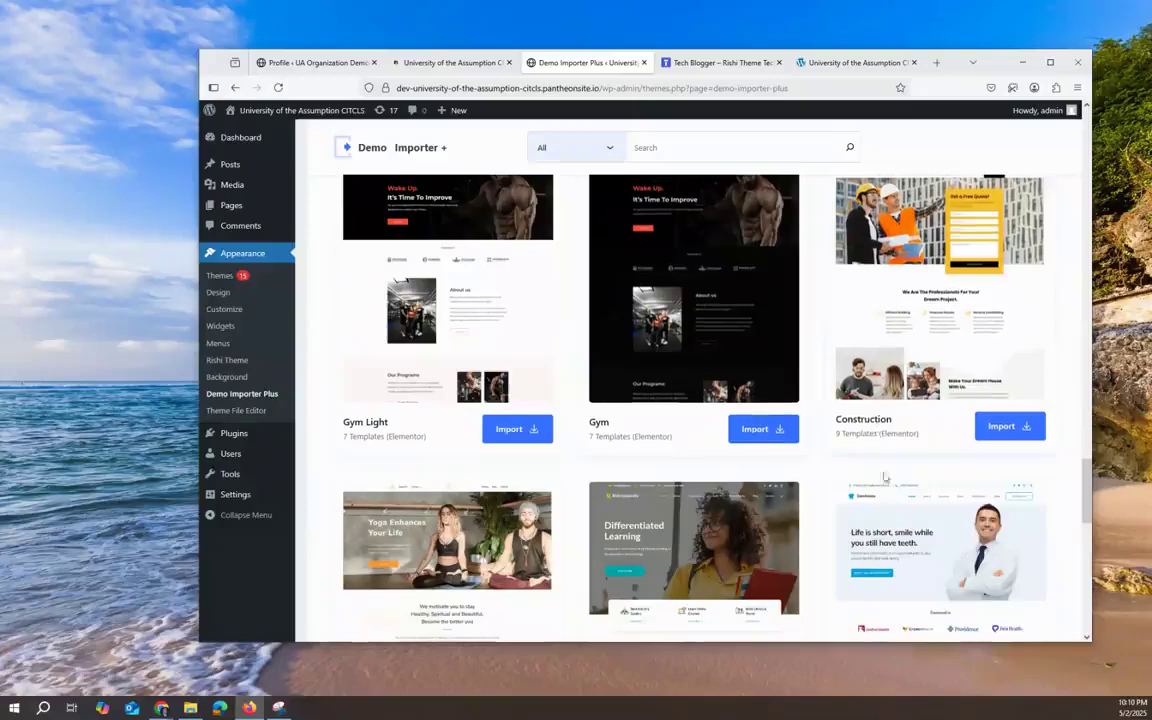
pyautogui.scroll(-1, 900, 515)
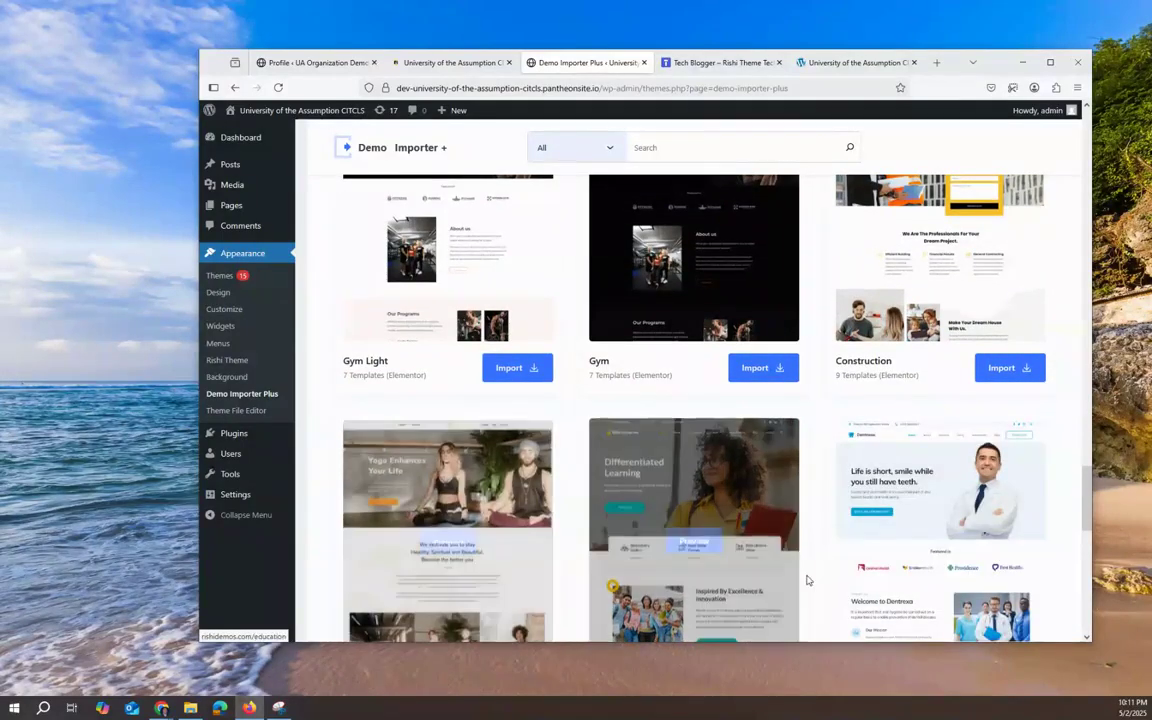
pyautogui.scroll(-2, 805, 578)
pyautogui.scroll(-1, 811, 575)
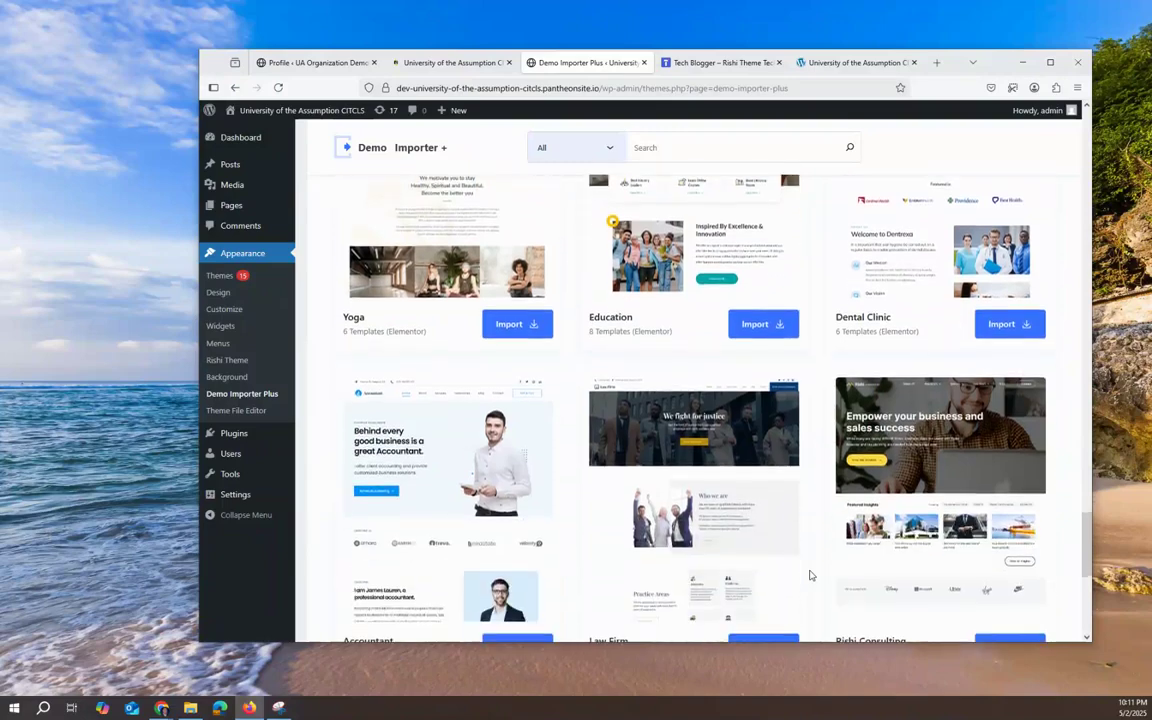
pyautogui.scroll(2, 811, 575)
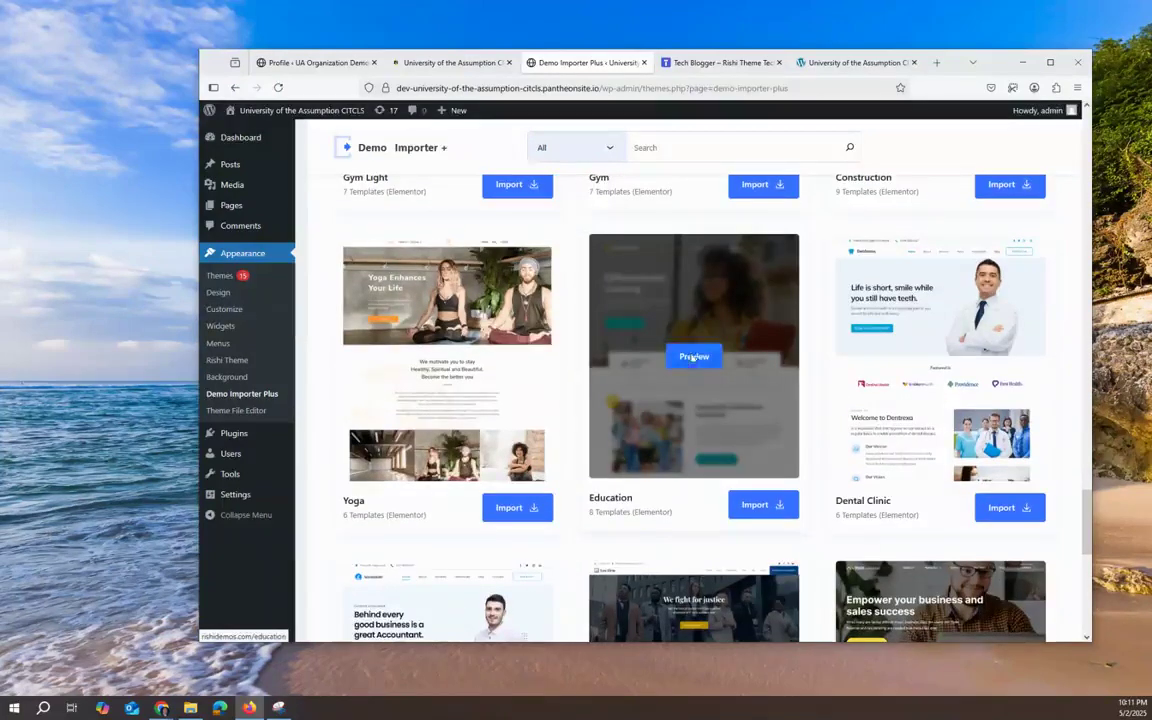
pyautogui.click(694, 427)
pyautogui.click(811, 62)
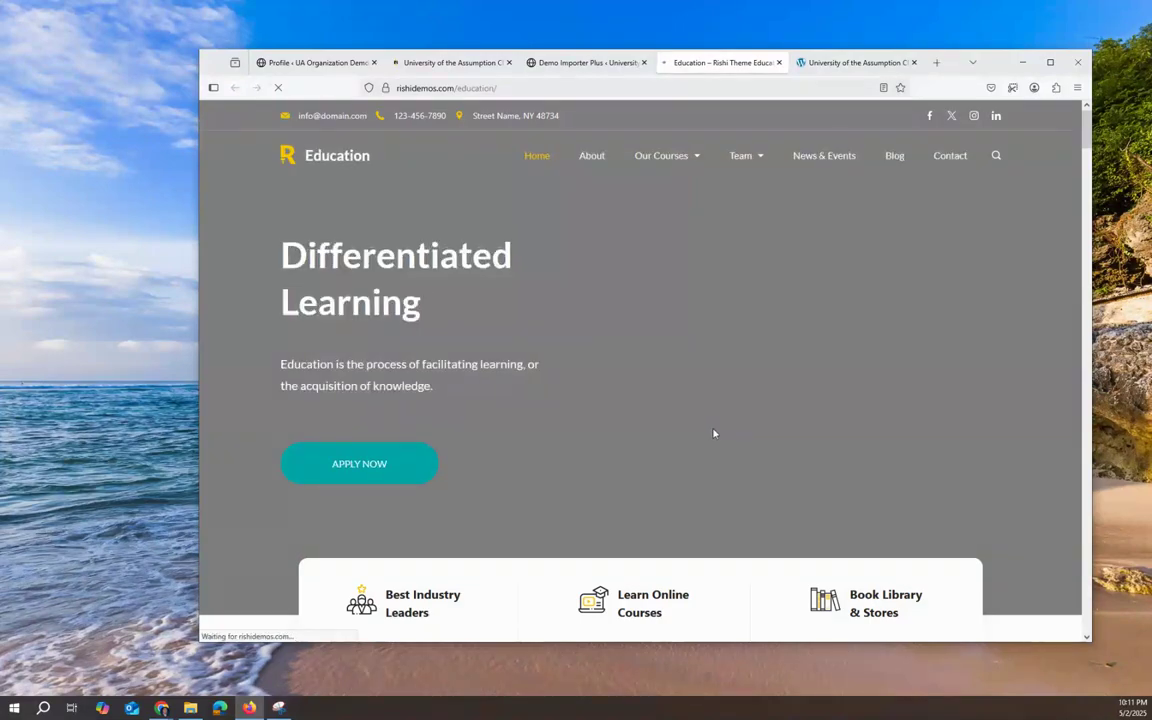
pyautogui.scroll(-10, 617, 430)
pyautogui.scroll(10, 620, 430)
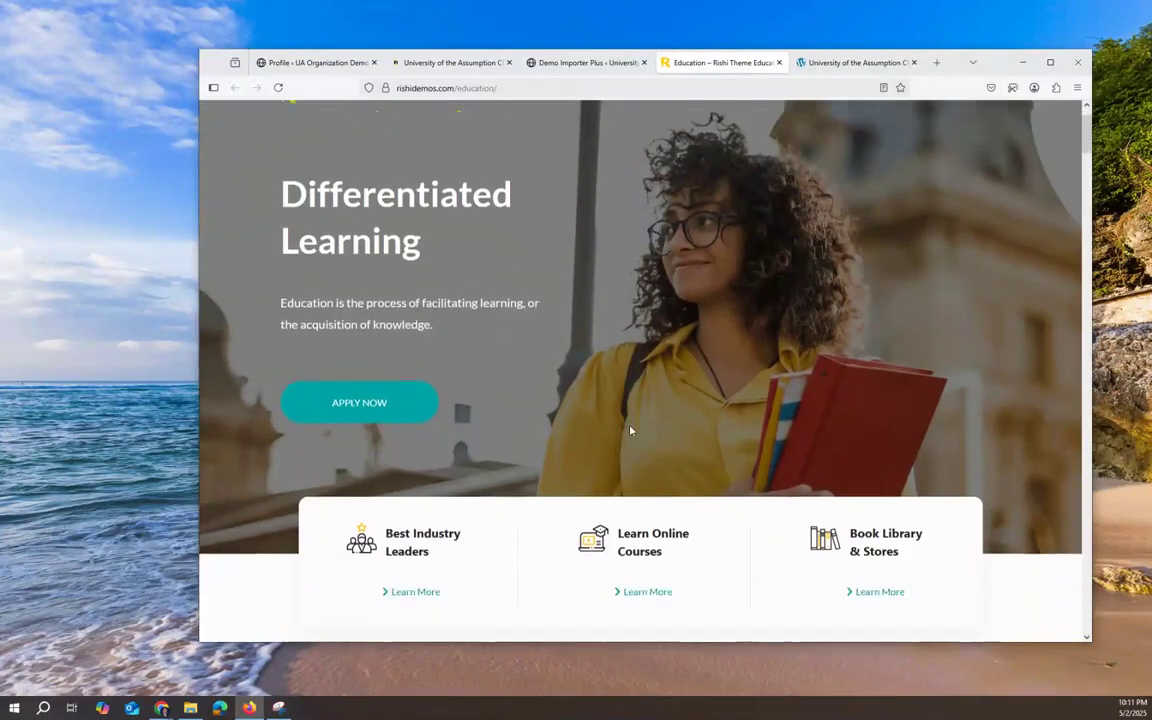
pyautogui.scroll(-10, 630, 430)
pyautogui.scroll(-5, 631, 429)
pyautogui.scroll(6, 633, 431)
pyautogui.scroll(10, 633, 431)
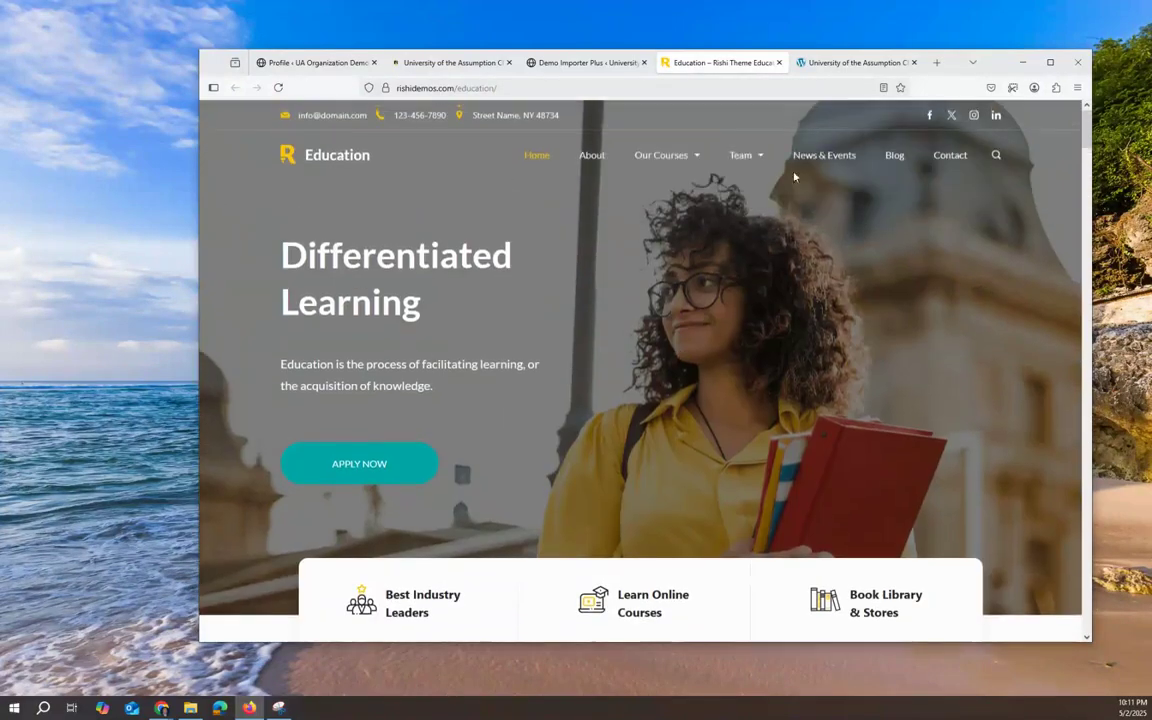
pyautogui.click(697, 166)
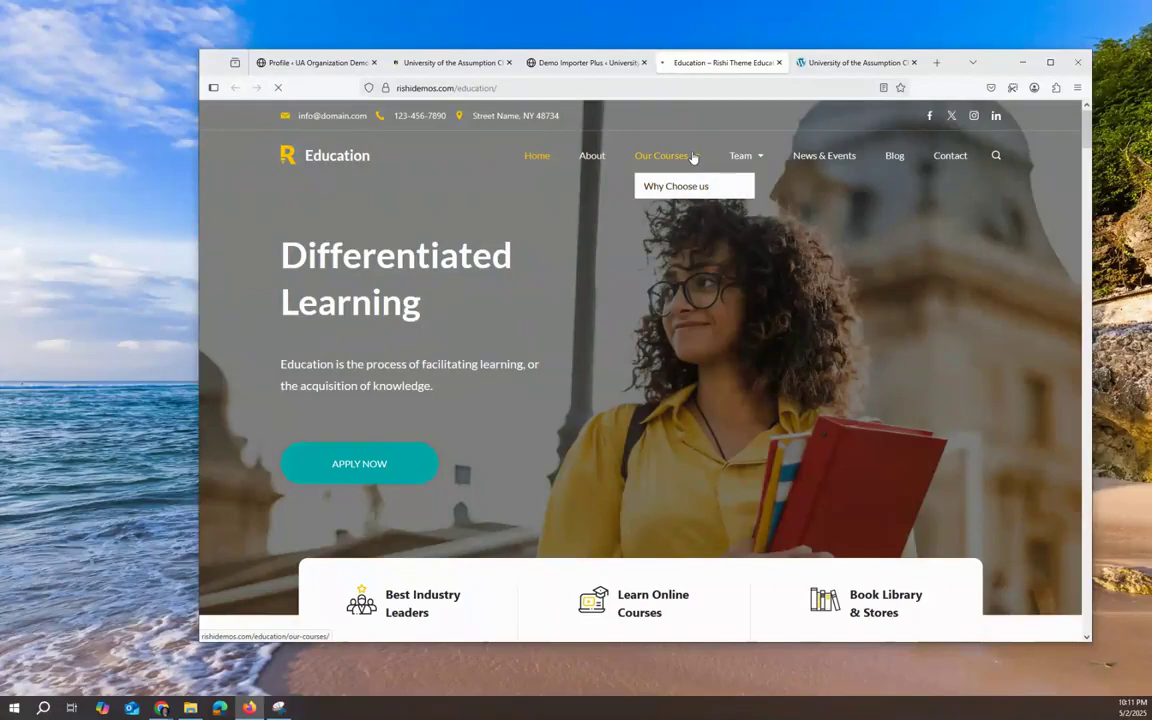
pyautogui.click(745, 160)
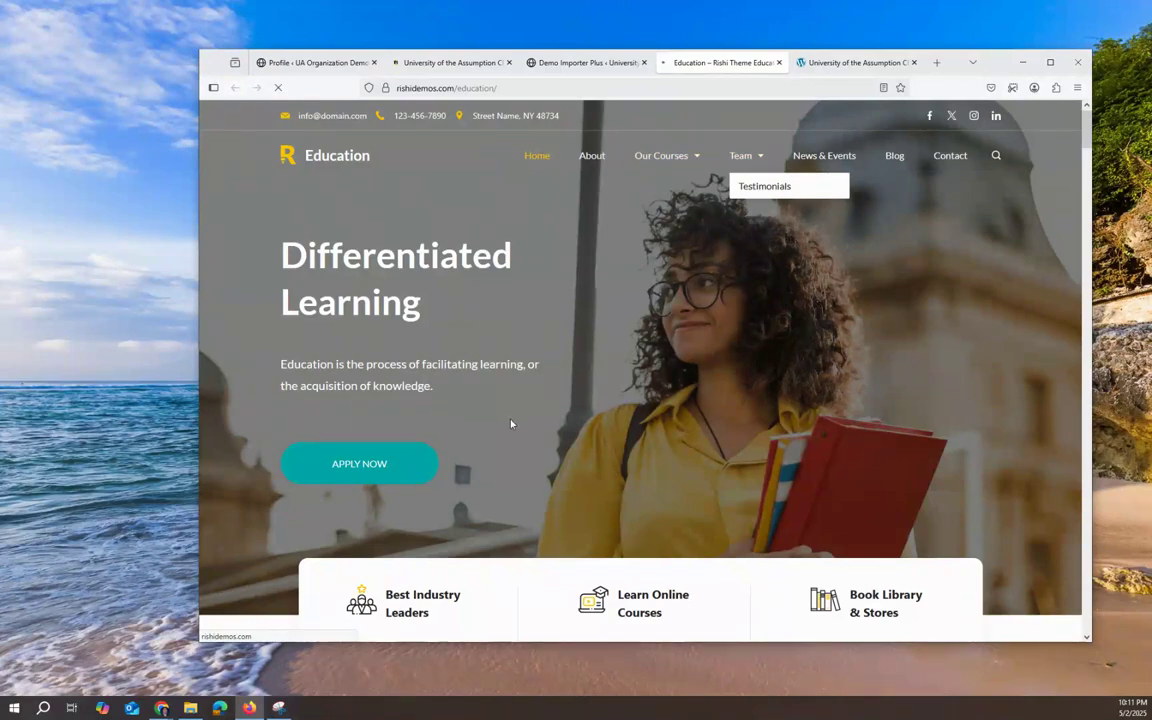
pyautogui.scroll(-10, 512, 423)
pyautogui.scroll(-15, 518, 420)
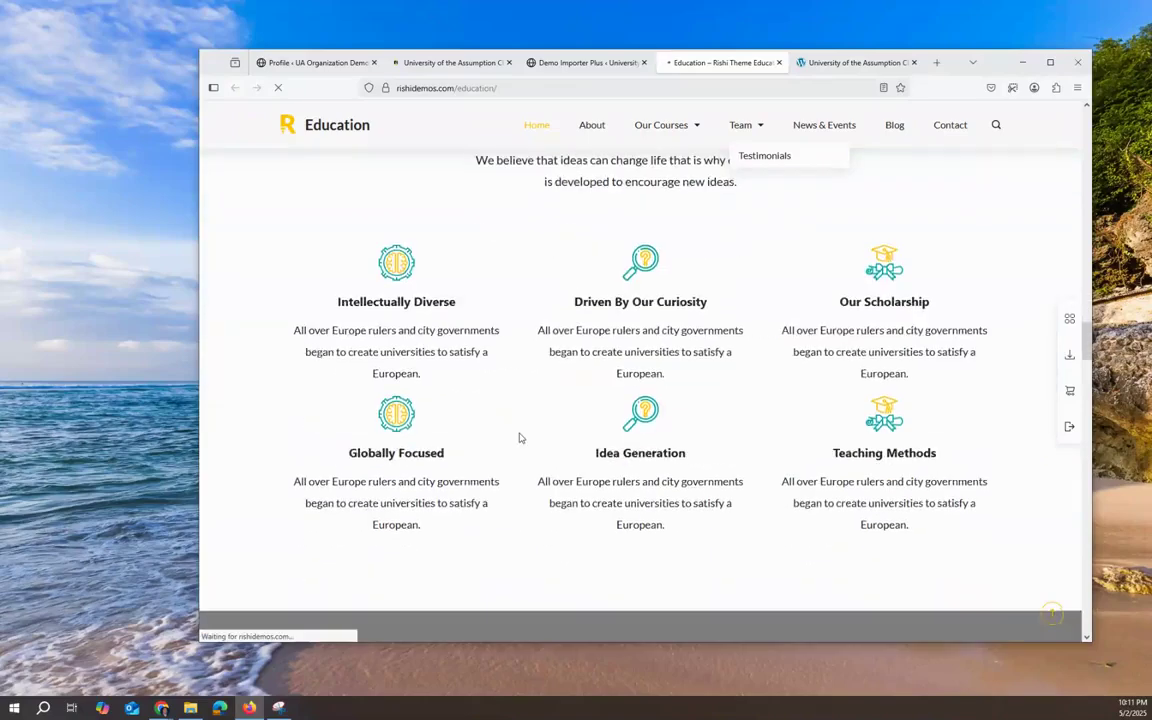
pyautogui.scroll(-15, 519, 435)
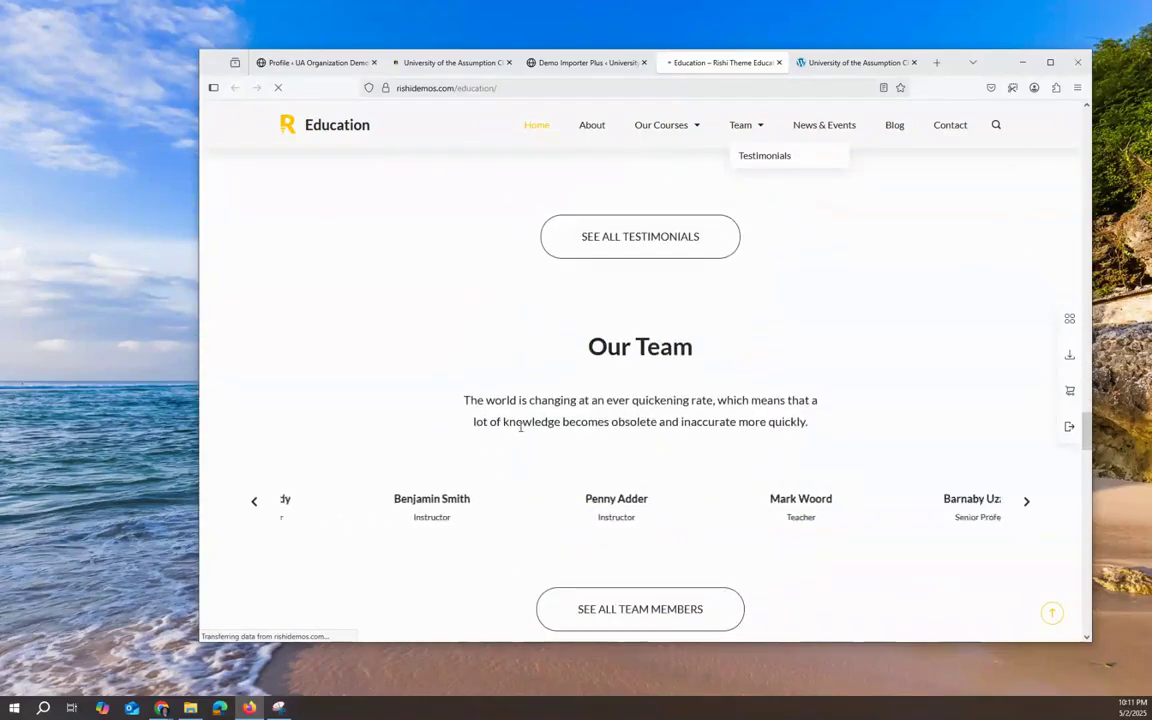
pyautogui.scroll(-2, 520, 428)
pyautogui.scroll(-1, 520, 432)
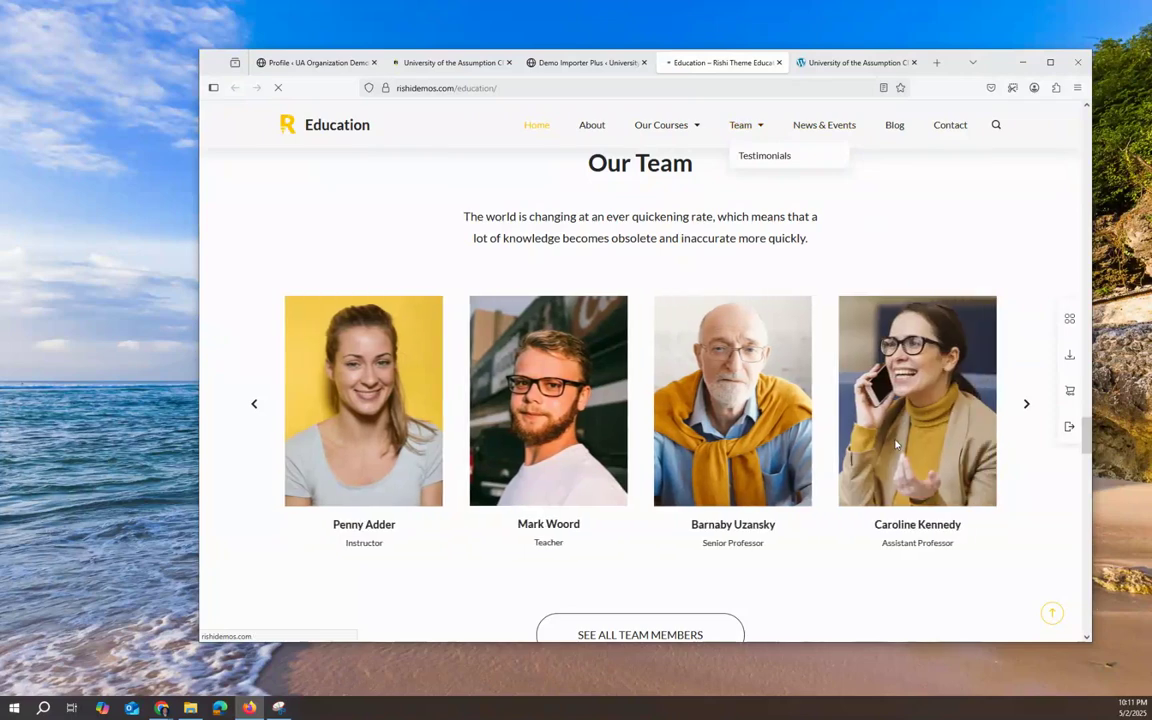
pyautogui.scroll(-3, 893, 445)
pyautogui.scroll(-2, 895, 443)
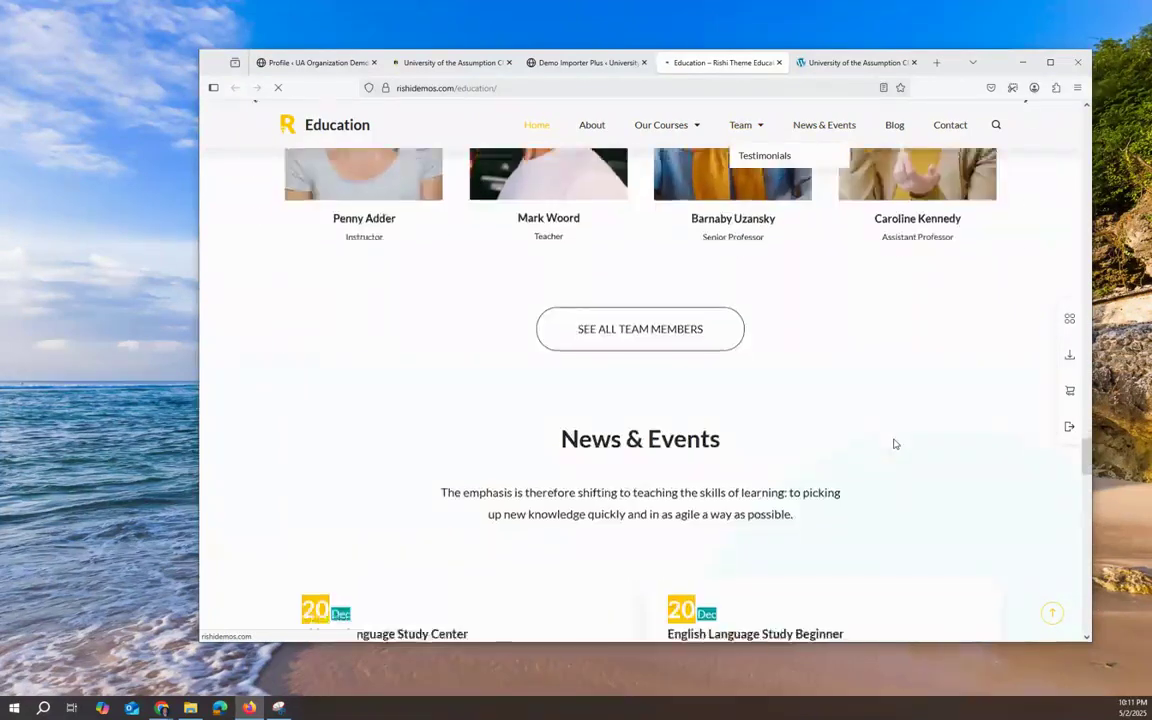
pyautogui.scroll(5, 780, 455)
pyautogui.scroll(-3, 652, 470)
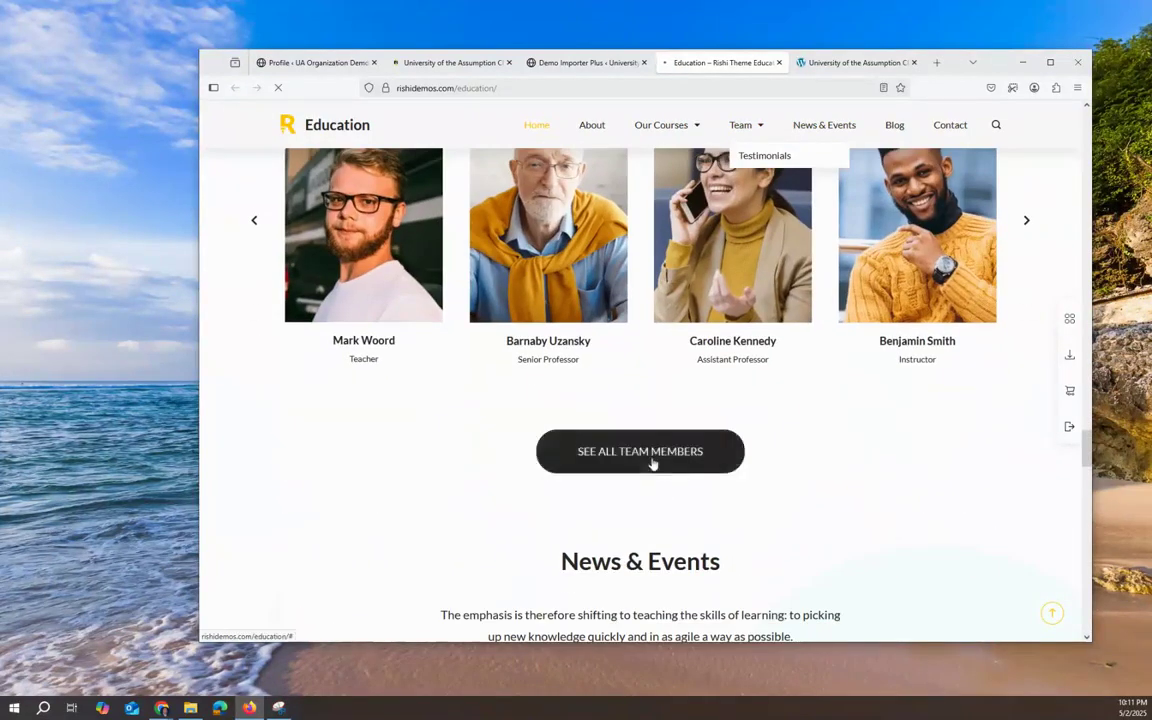
pyautogui.click(669, 451)
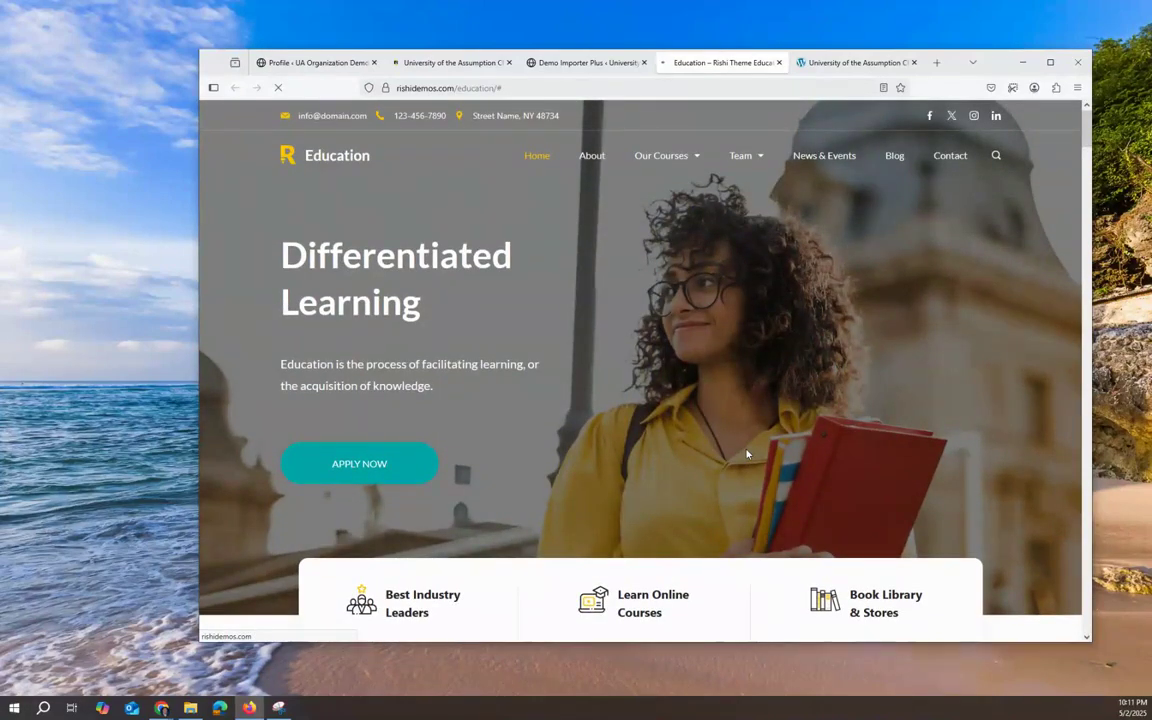
pyautogui.click(741, 163)
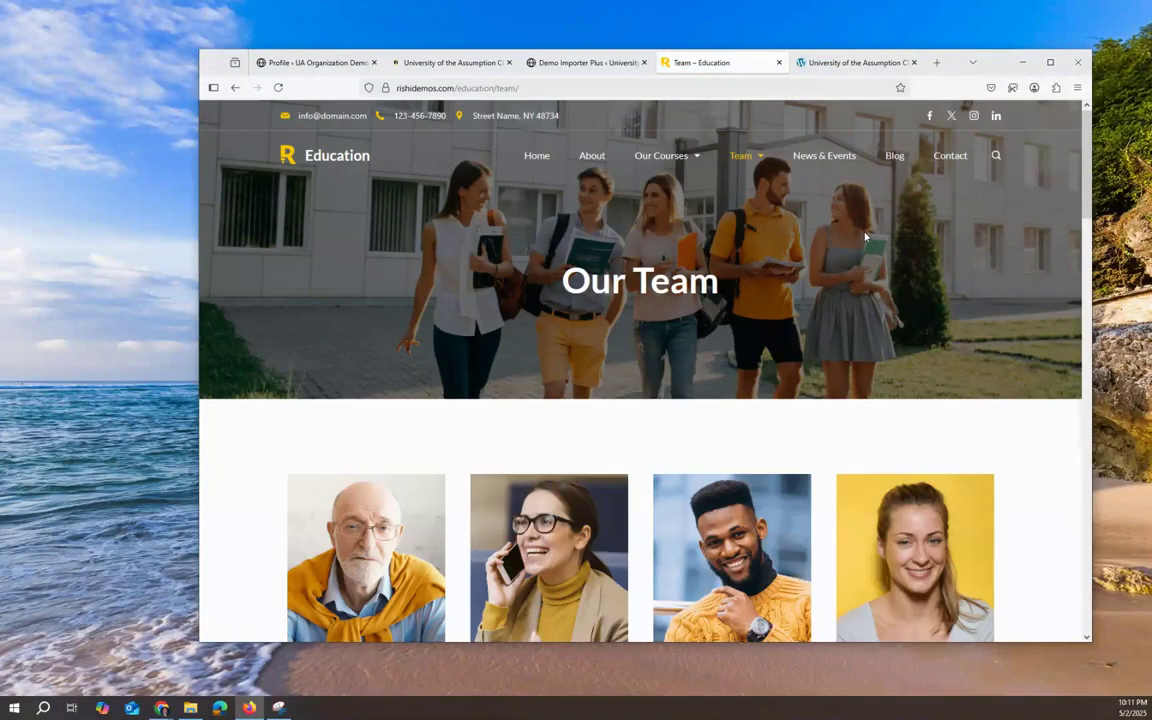
# Step: Scroll the Our Team staff grid, check the Education demo's detail page, then return to Our Team
pyautogui.scroll(-6, 890, 303)
pyautogui.scroll(-3, 890, 303)
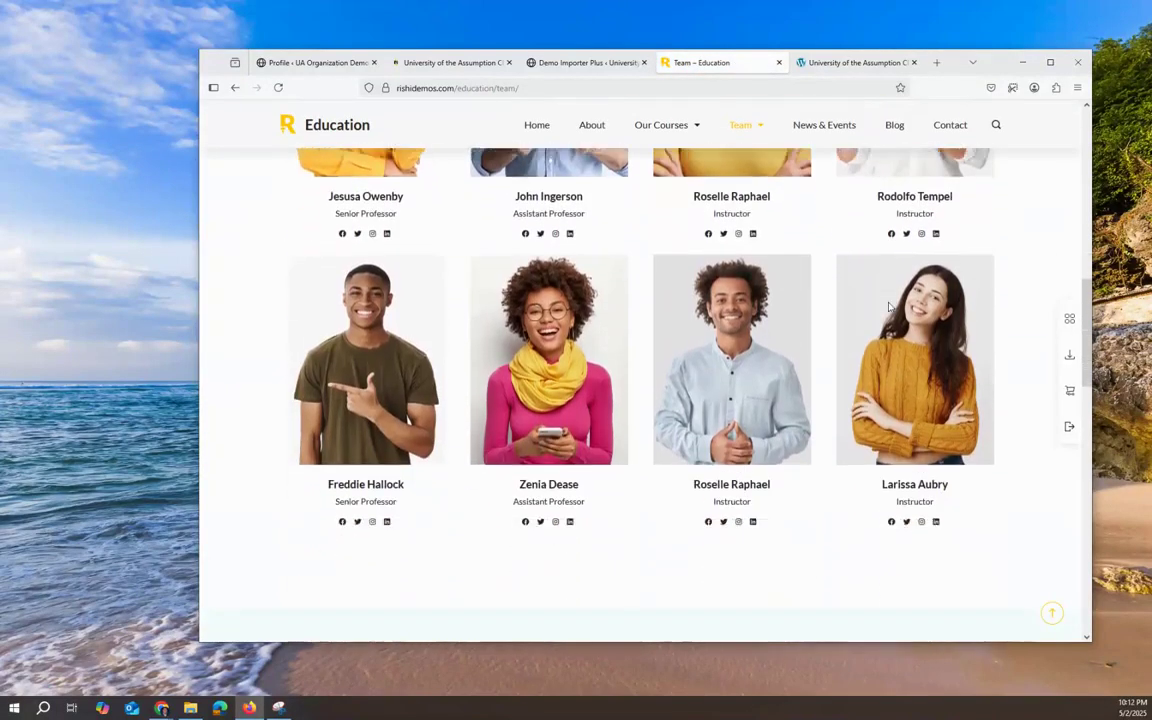
pyautogui.scroll(10, 890, 305)
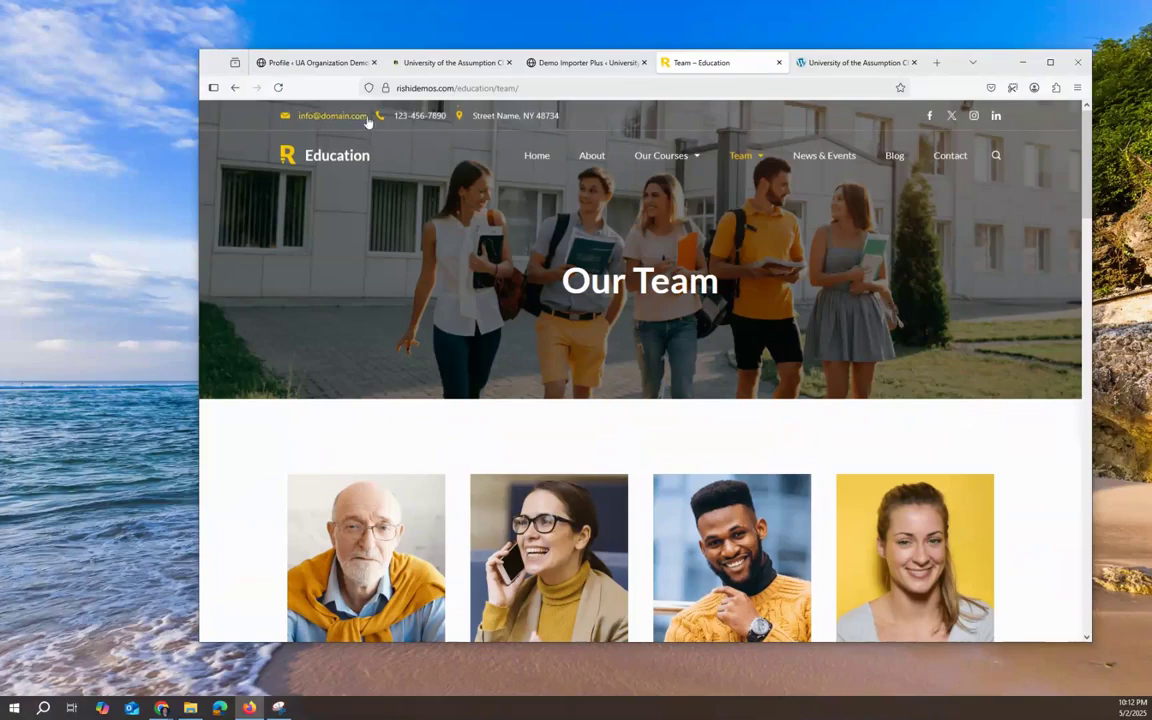
pyautogui.click(592, 63)
pyautogui.click(936, 356)
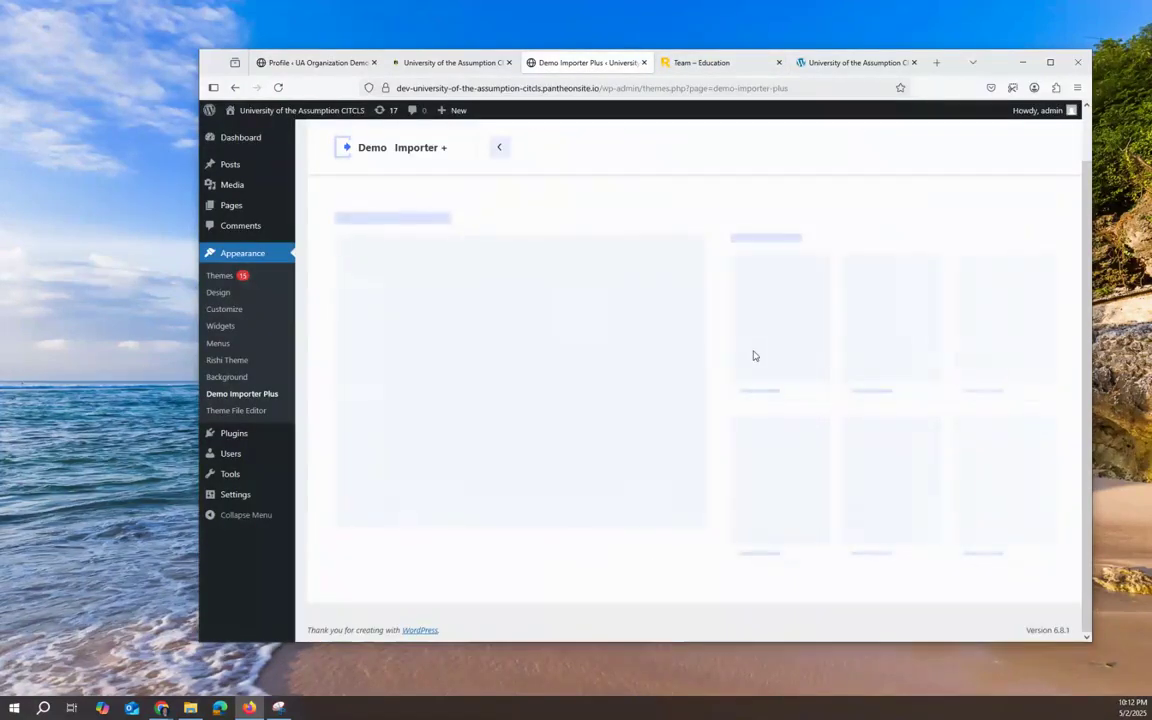
pyautogui.click(700, 62)
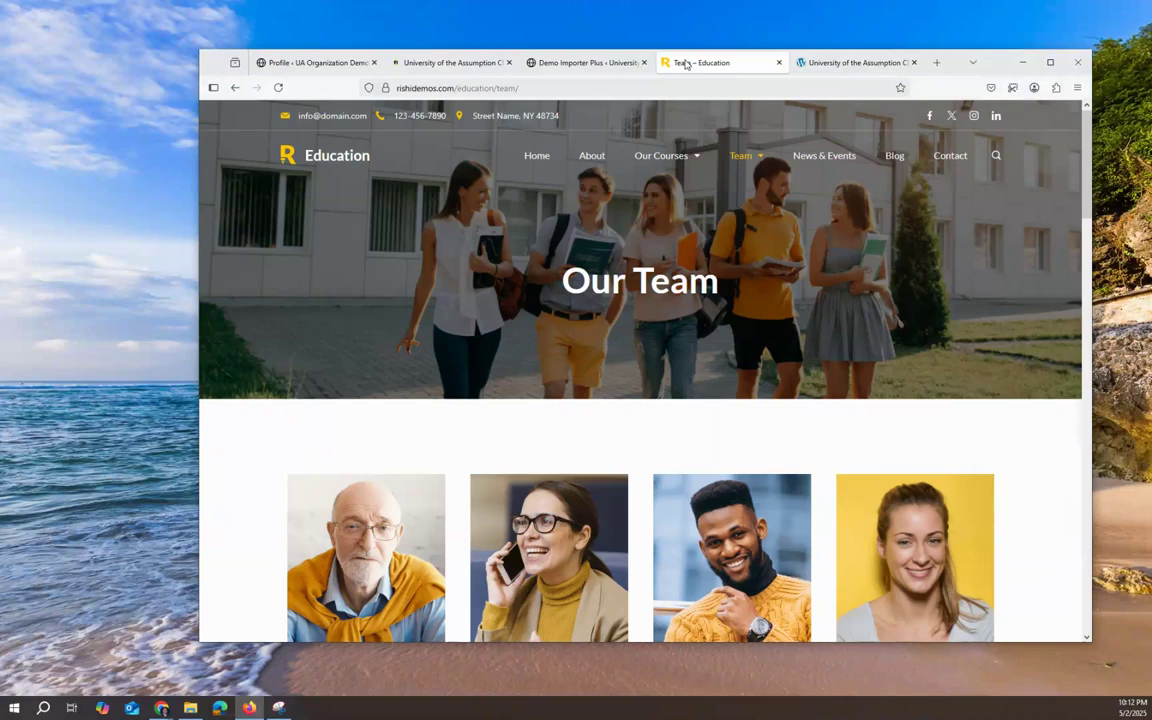
# Step: Return to Demo Importer Plus and browse the Education demo's preview and page templates, Homepage through Our Courses
pyautogui.click(588, 62)
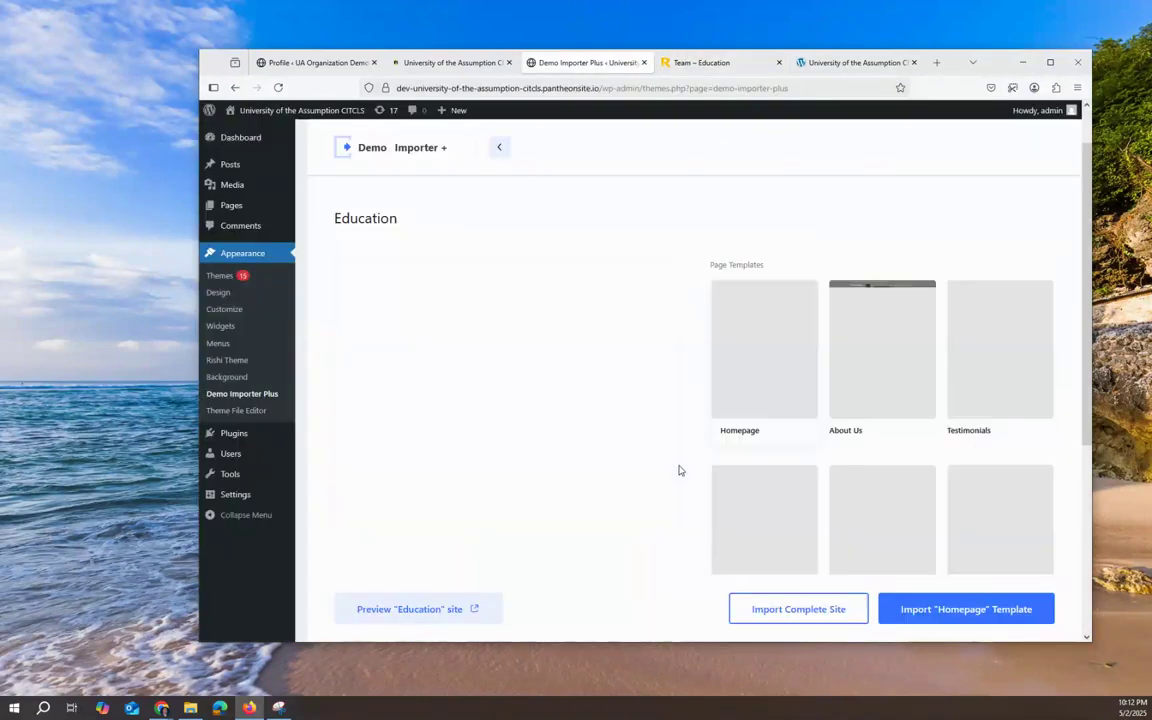
pyautogui.scroll(-1, 836, 580)
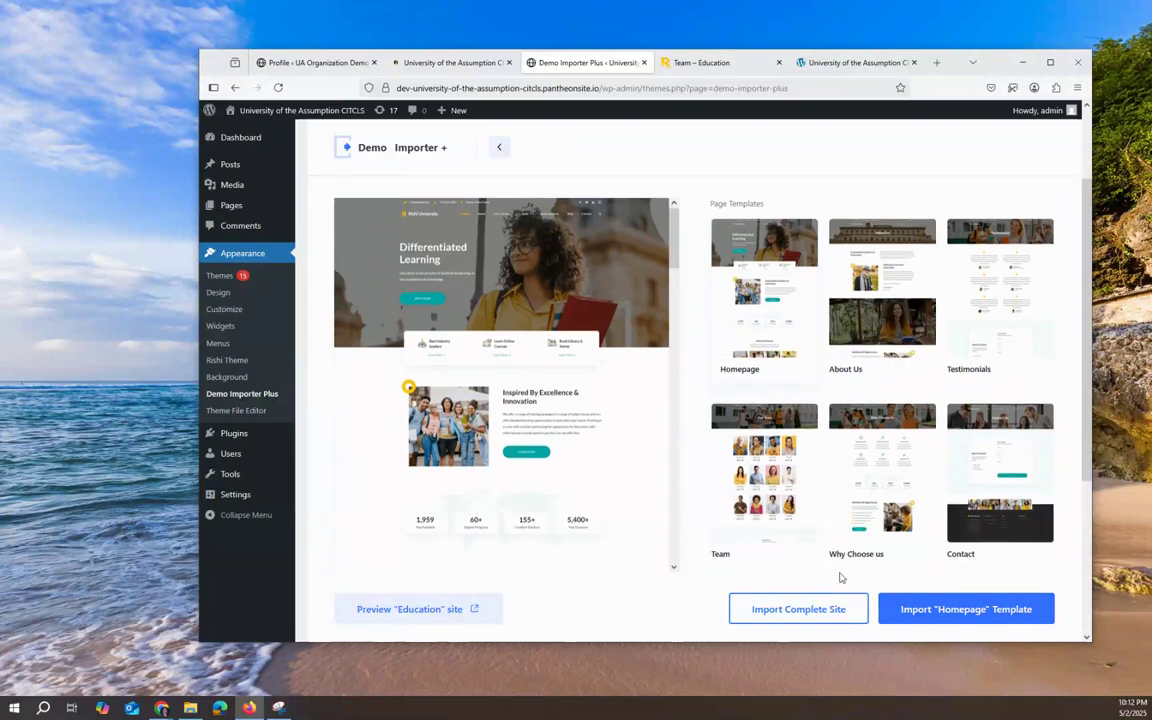
pyautogui.scroll(-2, 960, 520)
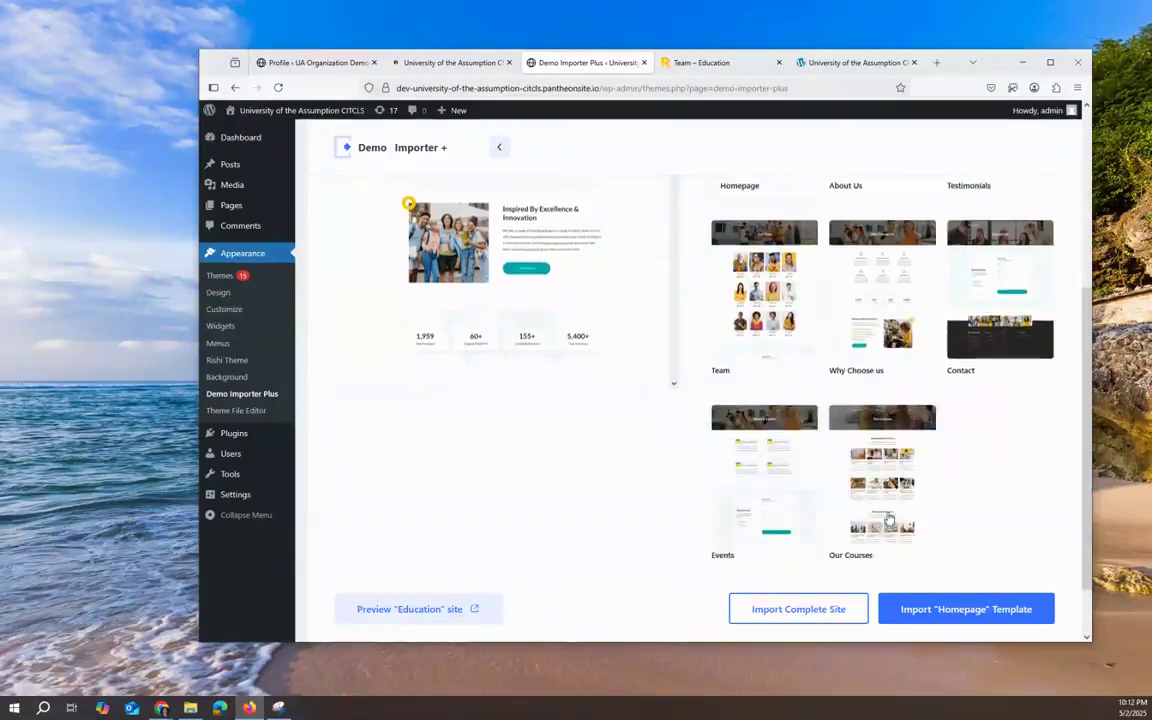
pyautogui.scroll(-1, 865, 420)
pyautogui.scroll(3, 836, 425)
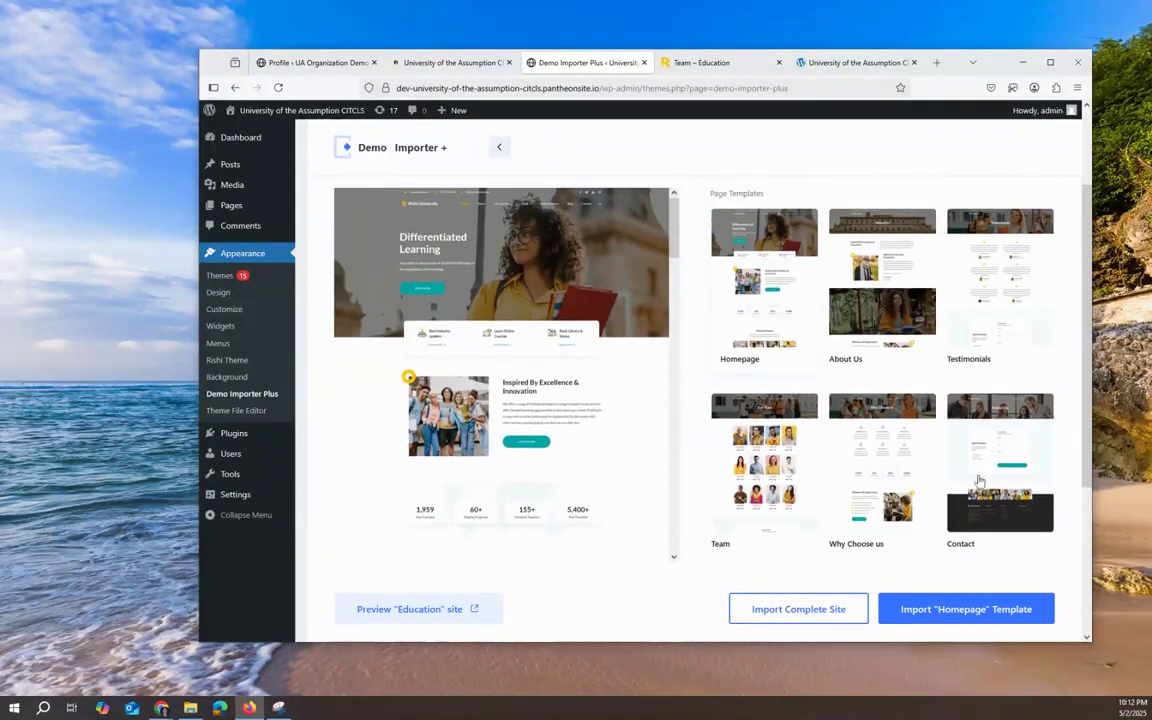
pyautogui.scroll(-3, 853, 438)
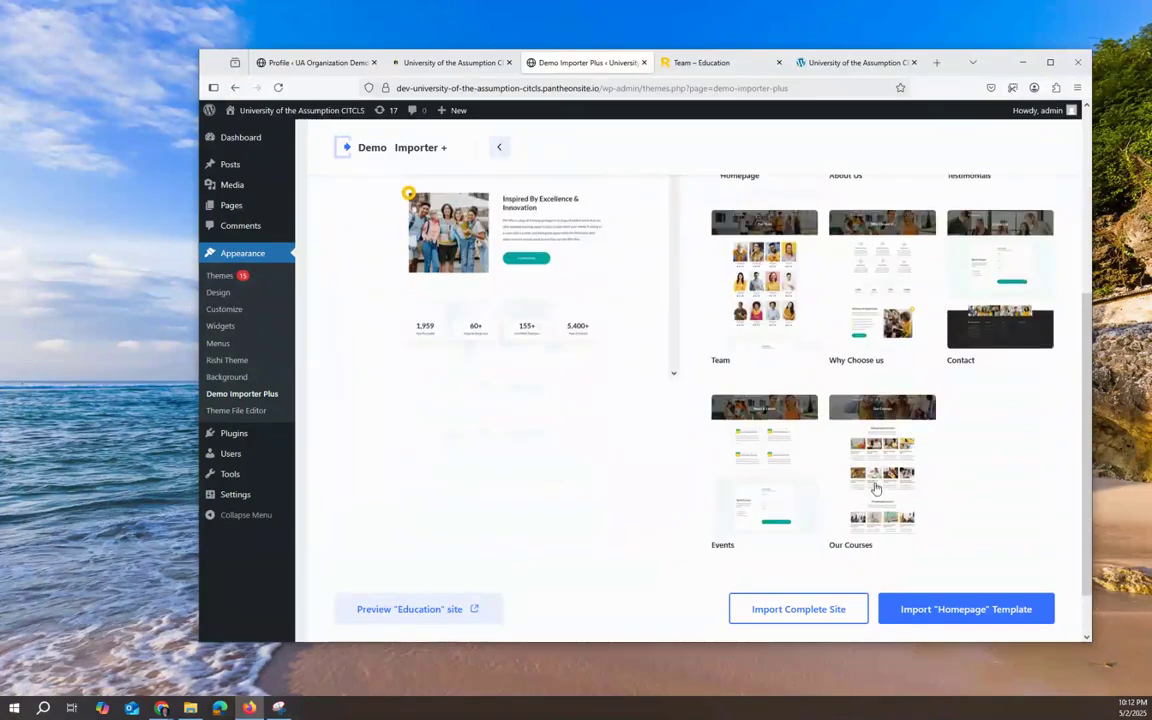
pyautogui.scroll(5, 631, 265)
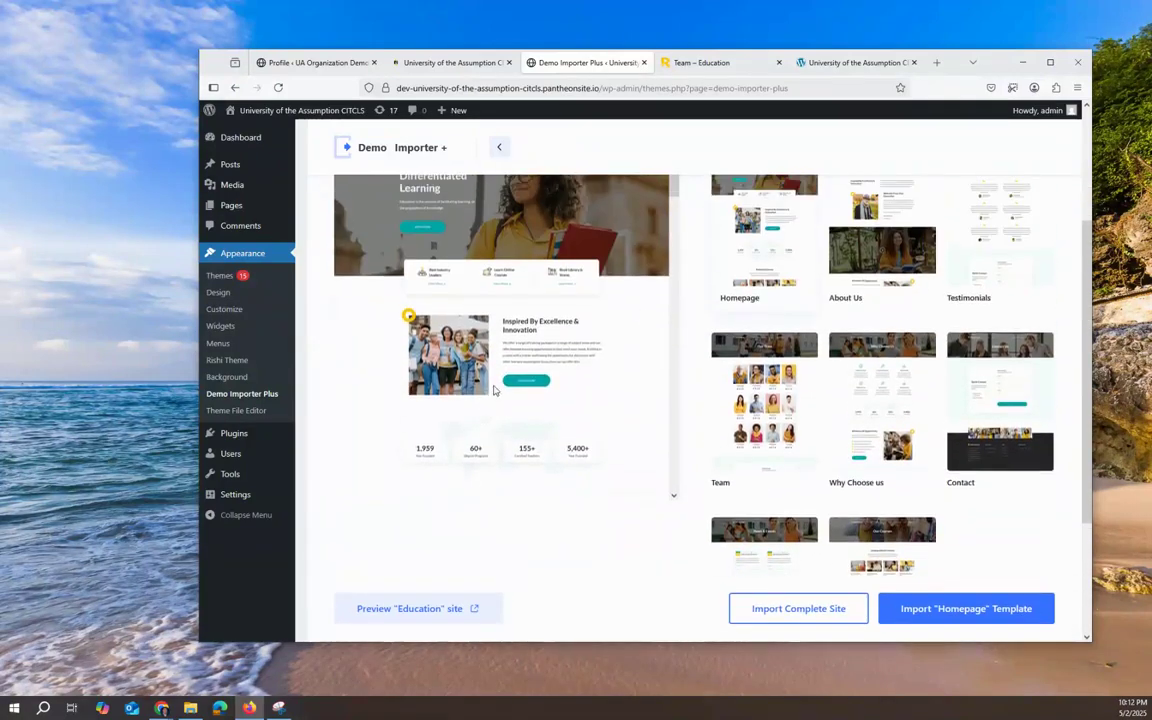
# Step: Start the complete Education site import, accept the override warning, and get its four required plugins installed
pyautogui.click(804, 616)
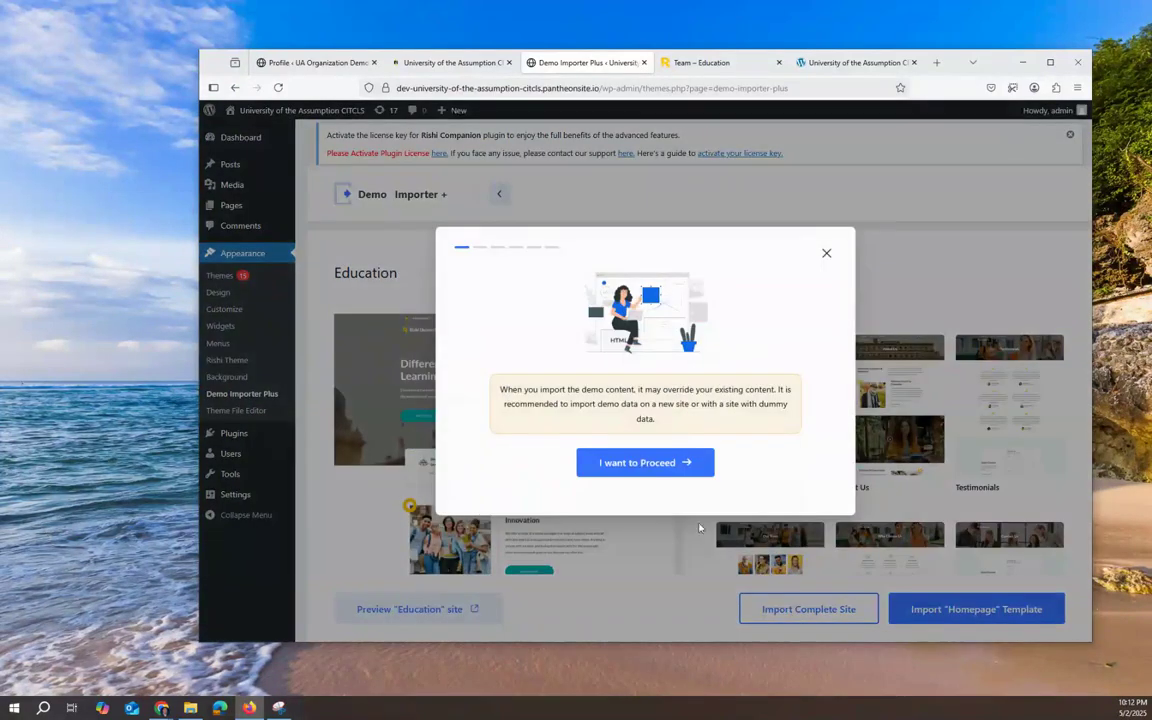
pyautogui.click(655, 466)
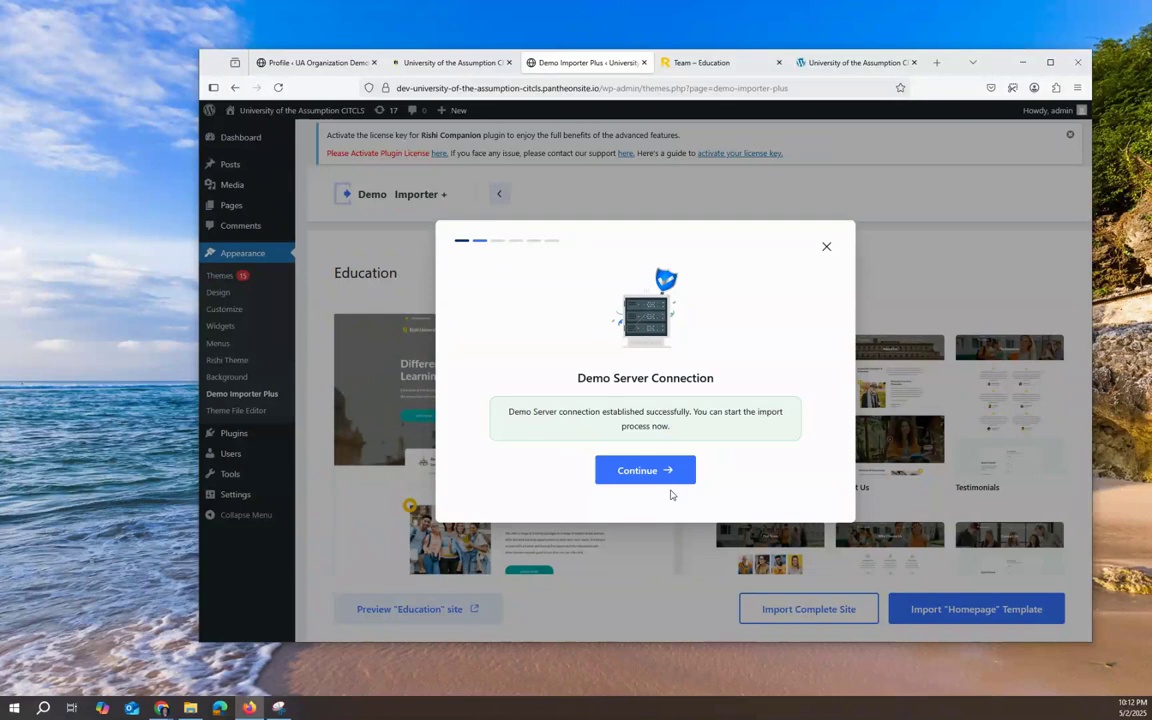
pyautogui.click(662, 474)
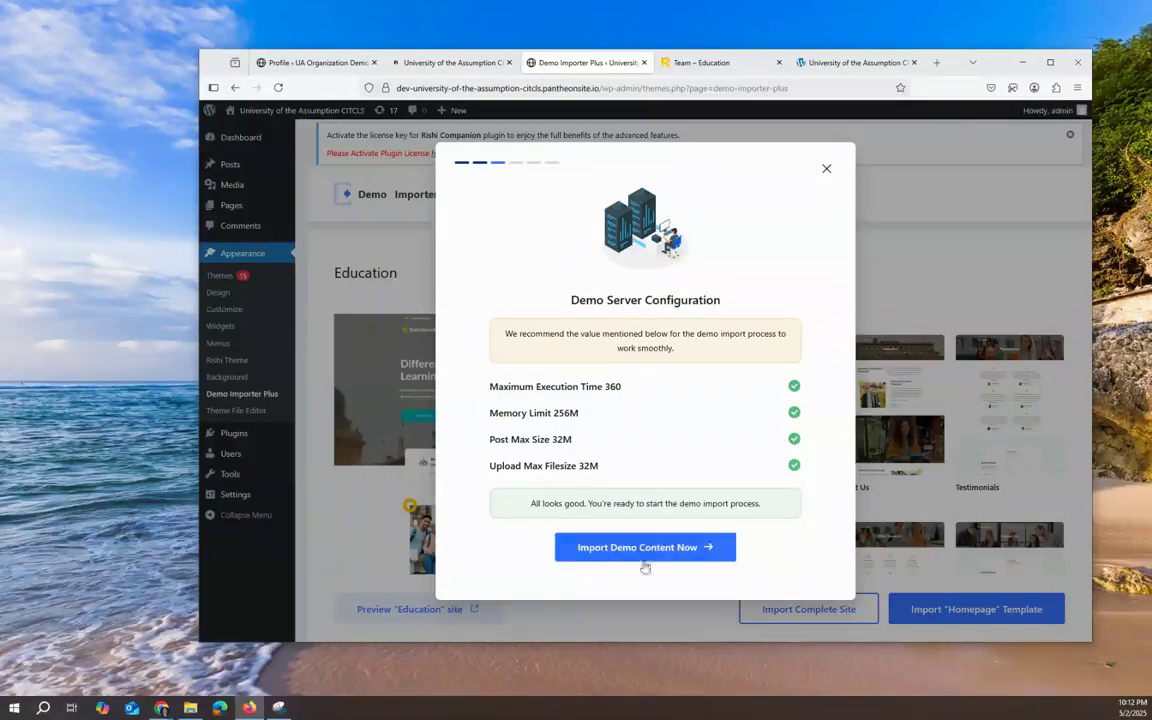
pyautogui.click(678, 556)
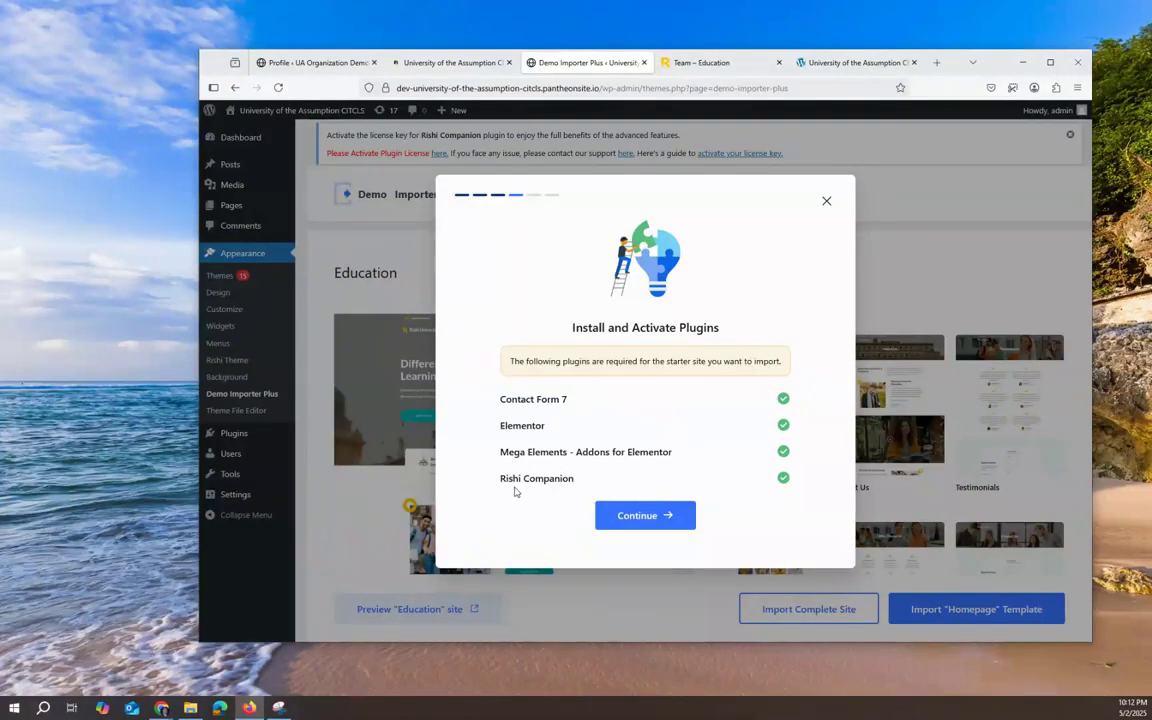
pyautogui.click(621, 515)
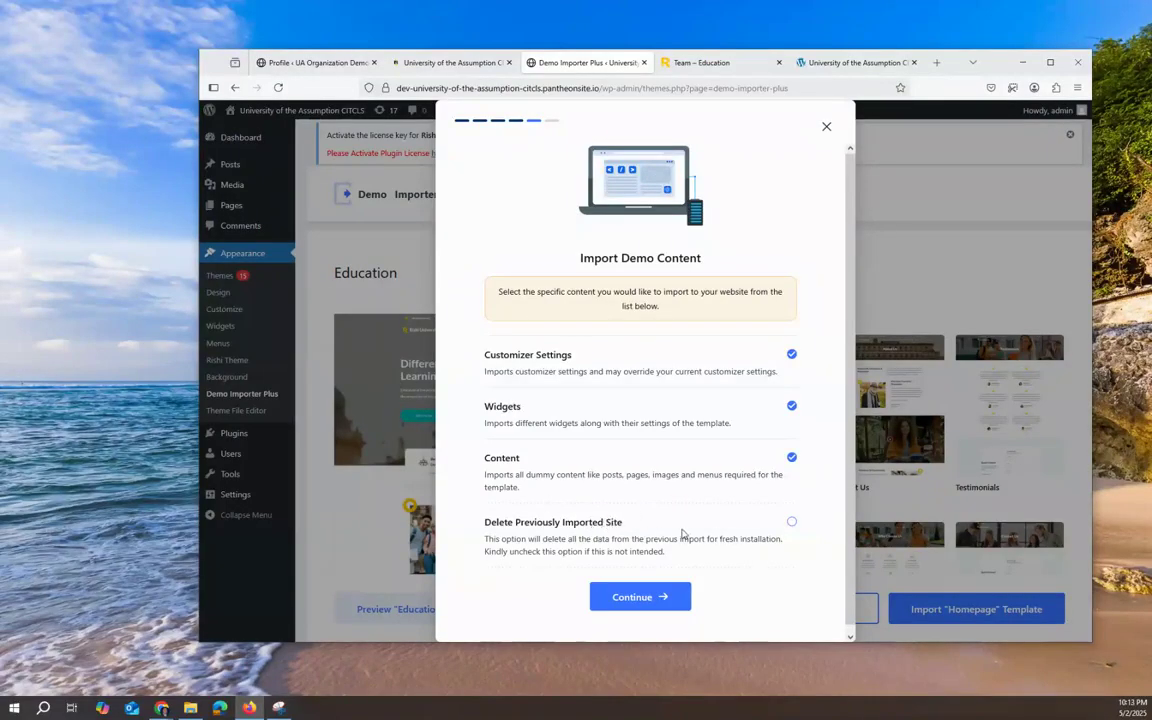
# Step: Tick Delete Previously Imported Site and import the customizer settings, widgets and content
pyautogui.click(790, 523)
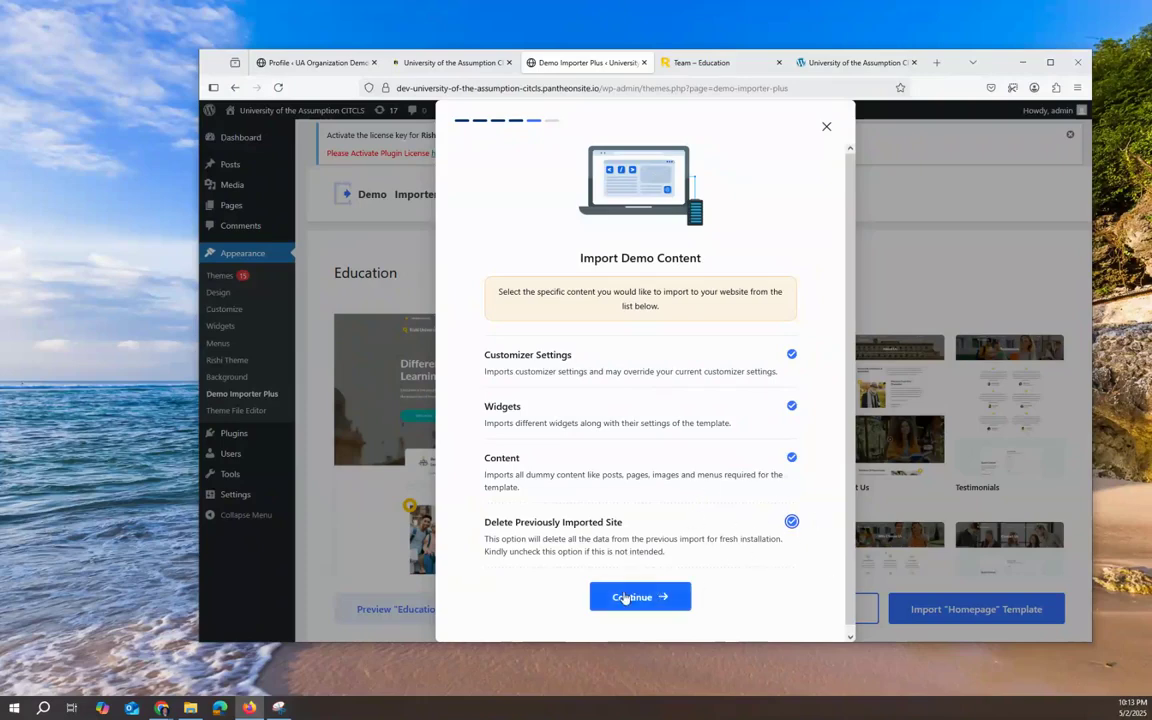
pyautogui.click(620, 598)
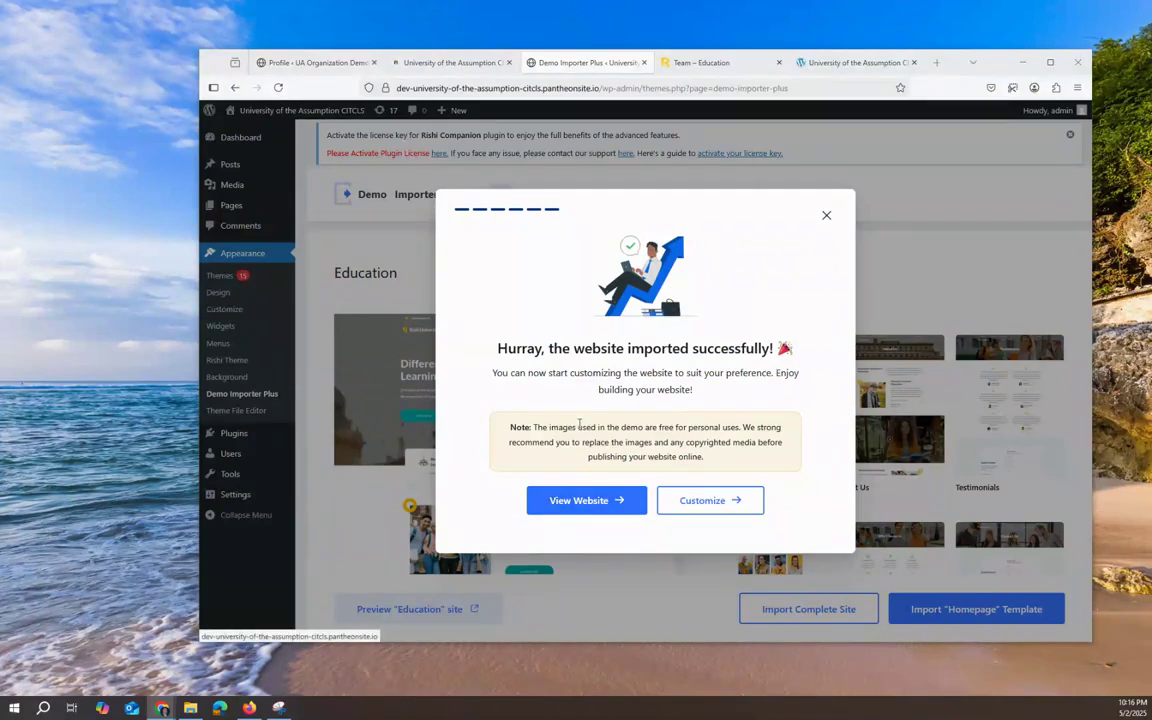
# Step: Open the imported website and the Customizer in new tabs, close the old Team – Education tab, and place the website tab after the Customizer
pyautogui.rightClick(596, 505)
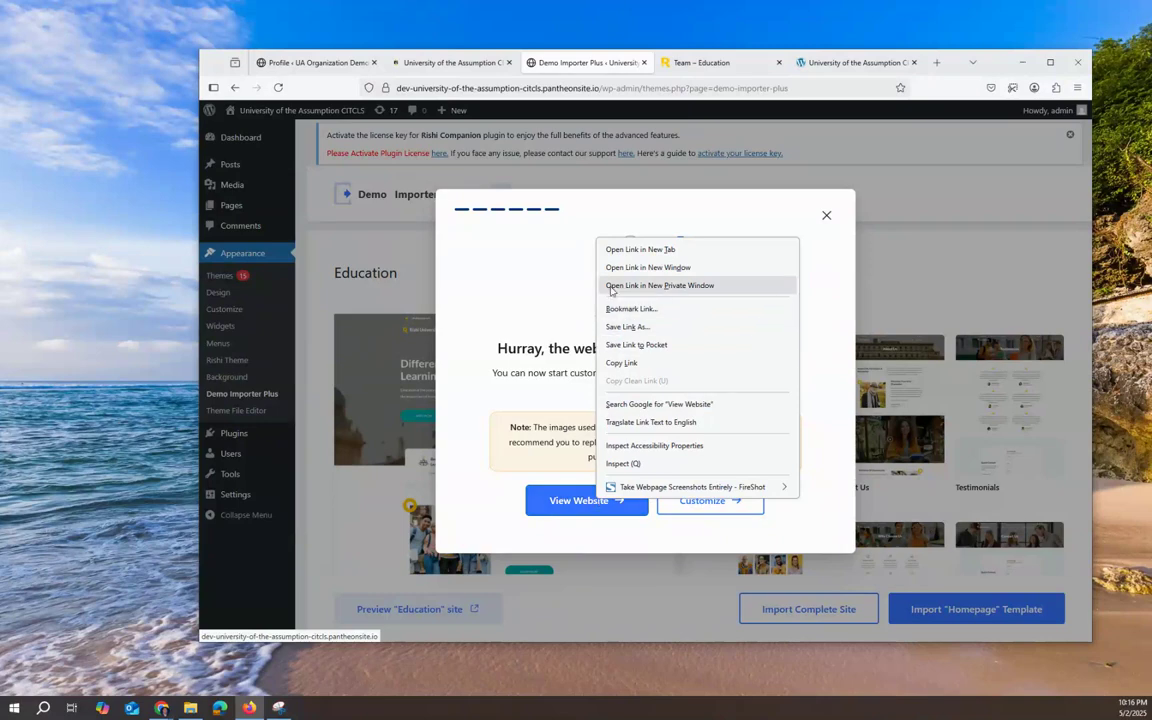
pyautogui.click(620, 250)
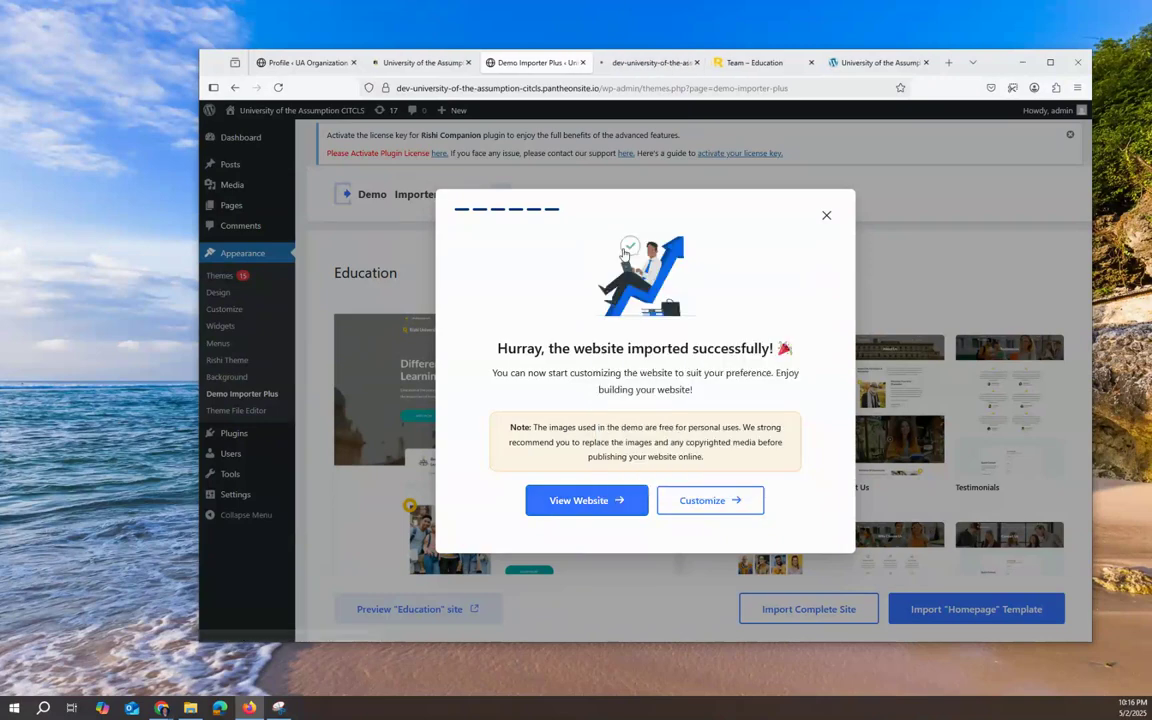
pyautogui.click(733, 501)
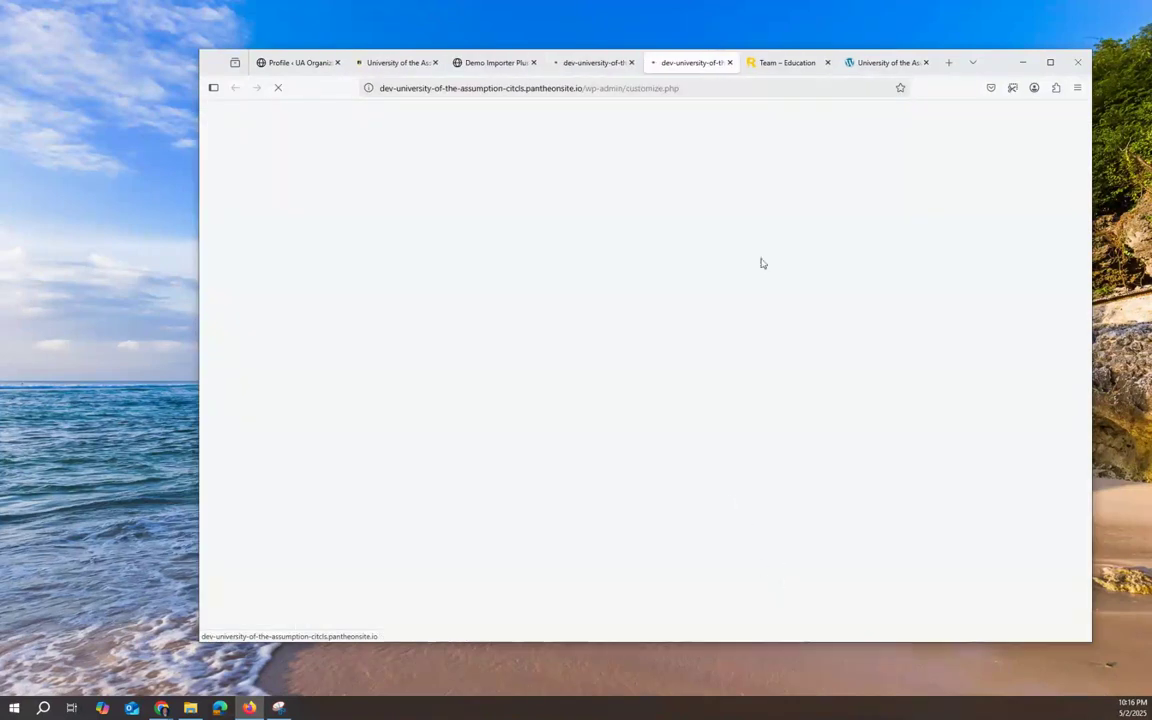
pyautogui.click(788, 63)
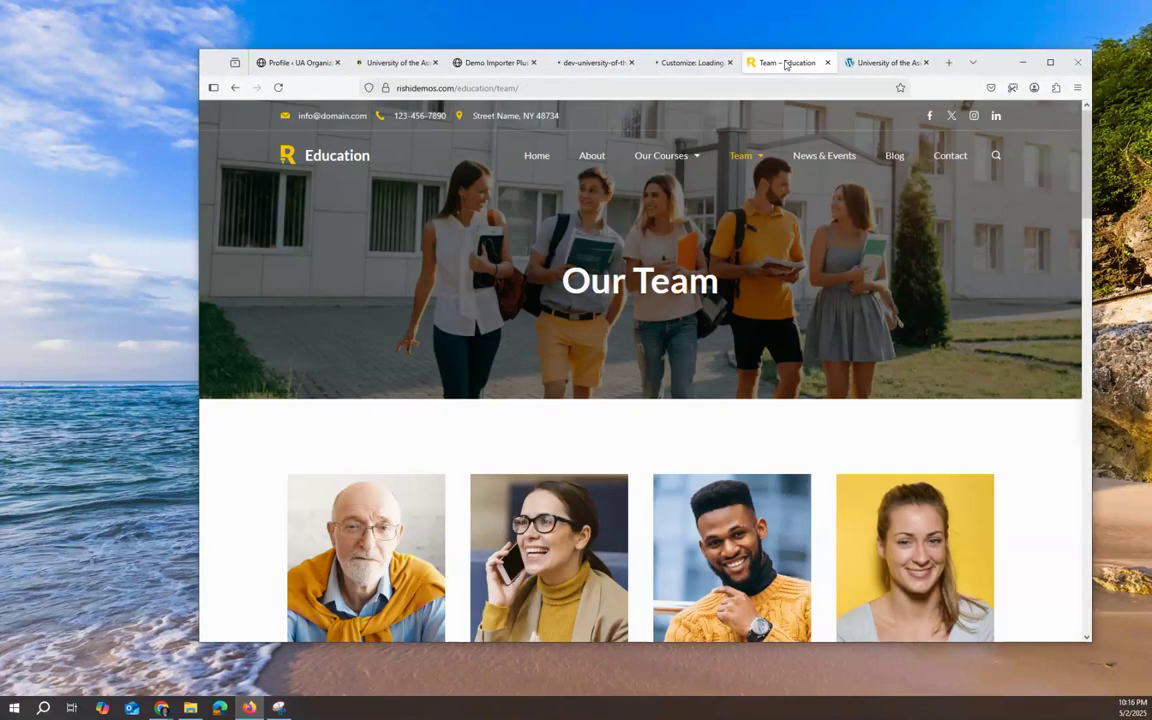
pyautogui.click(827, 63)
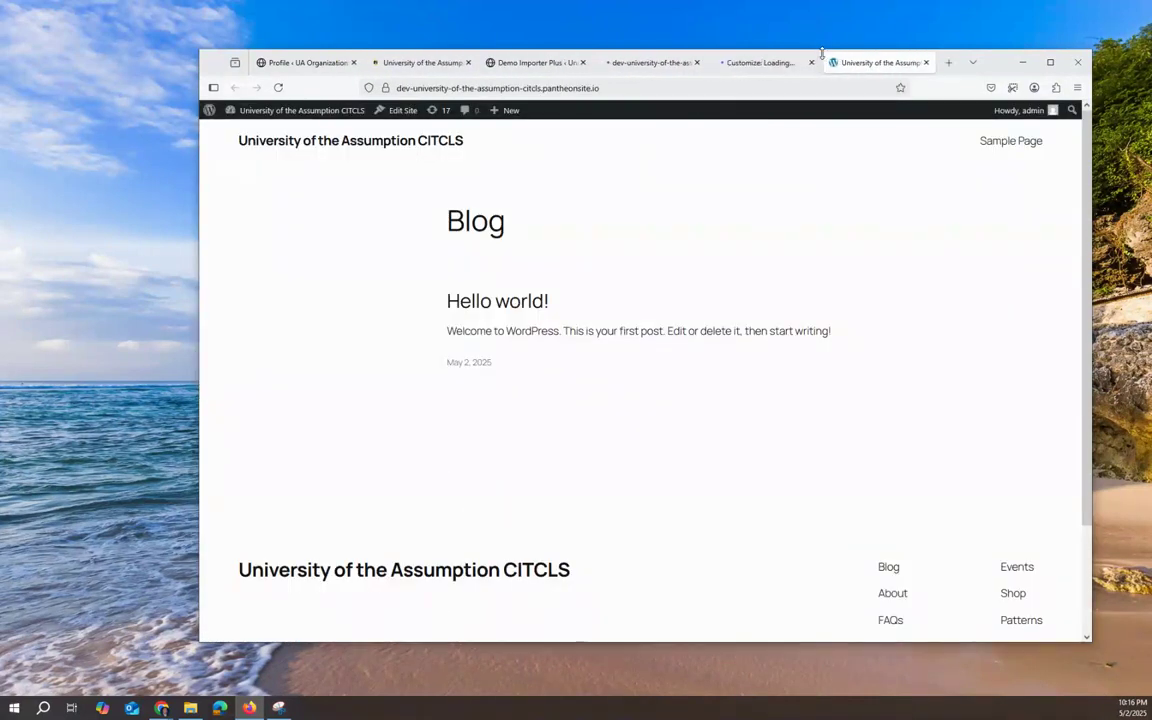
pyautogui.click(628, 65)
pyautogui.moveTo(628, 68); pyautogui.dragTo(780, 68)
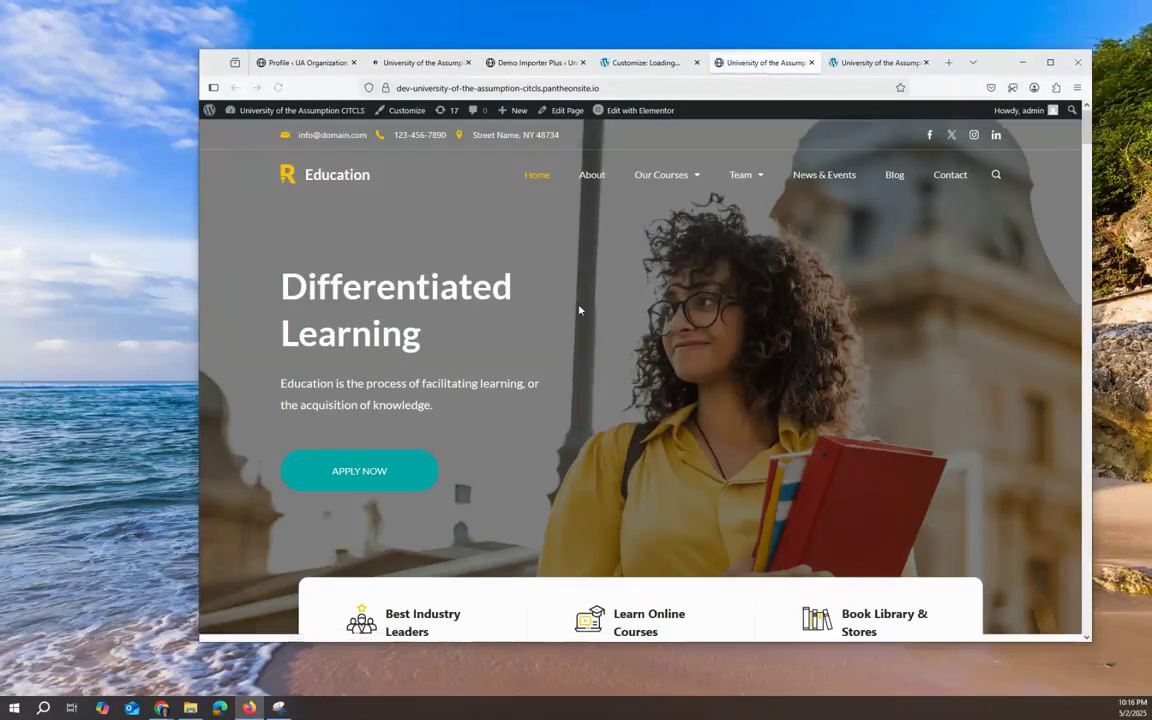
pyautogui.scroll(-15, 589, 411)
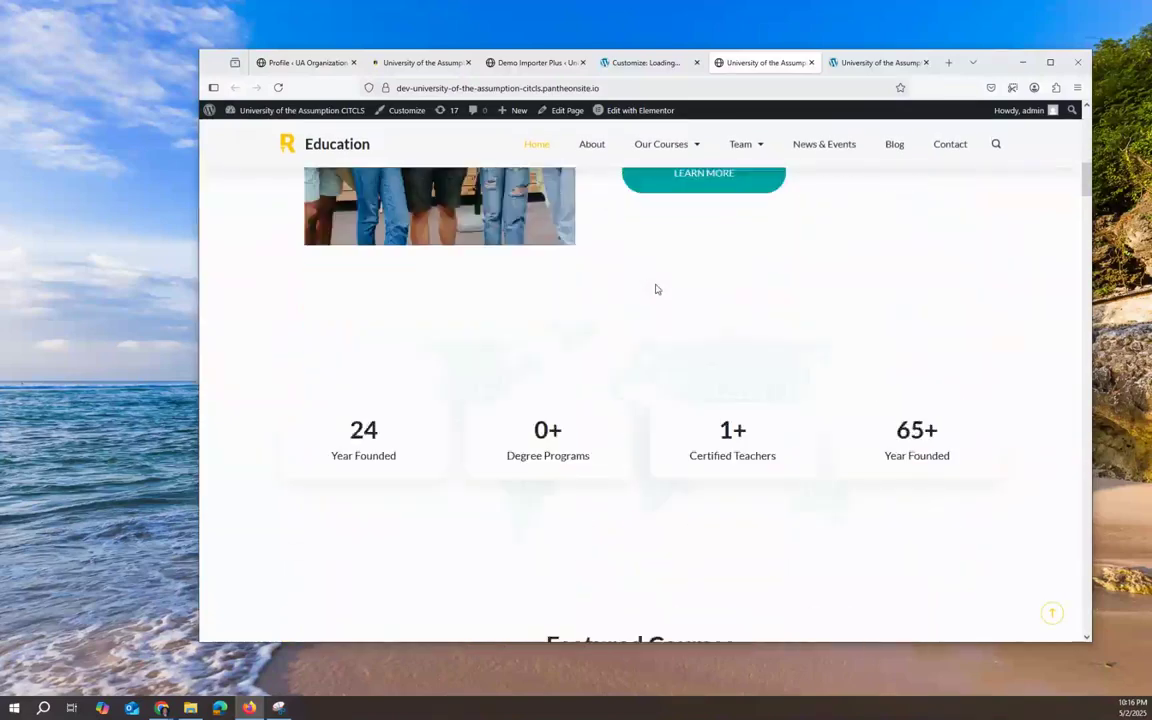
pyautogui.scroll(-6, 677, 310)
pyautogui.scroll(11, 684, 347)
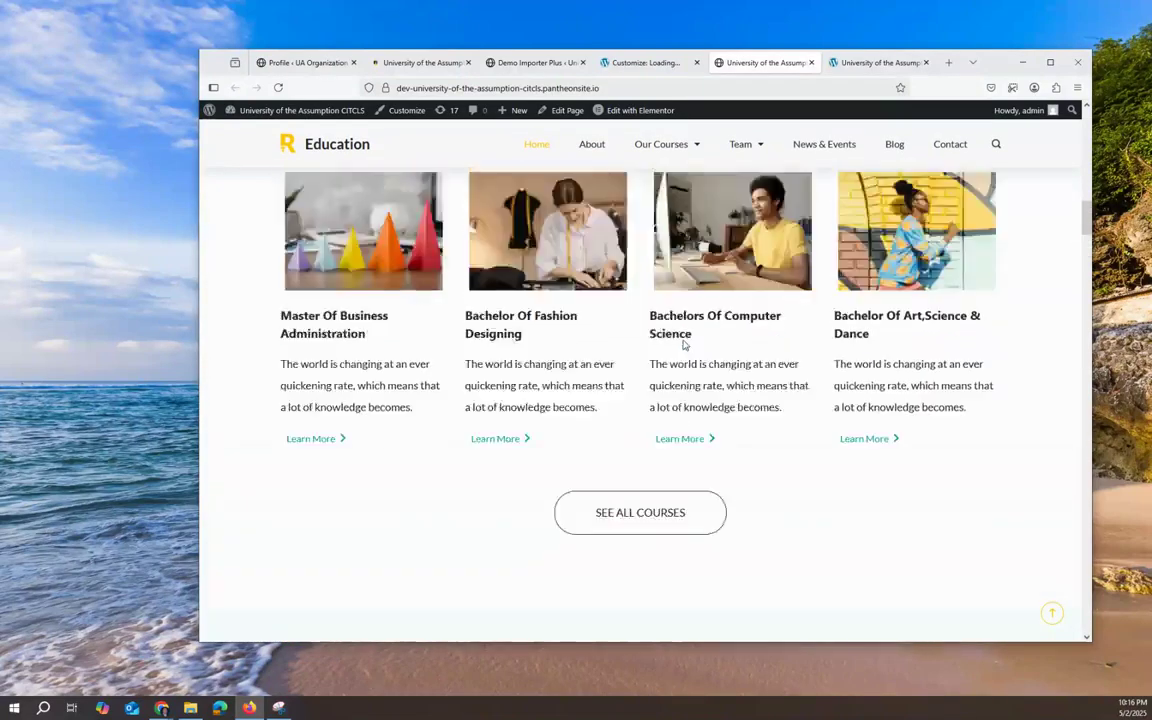
pyautogui.scroll(-7, 684, 345)
pyautogui.scroll(1, 684, 345)
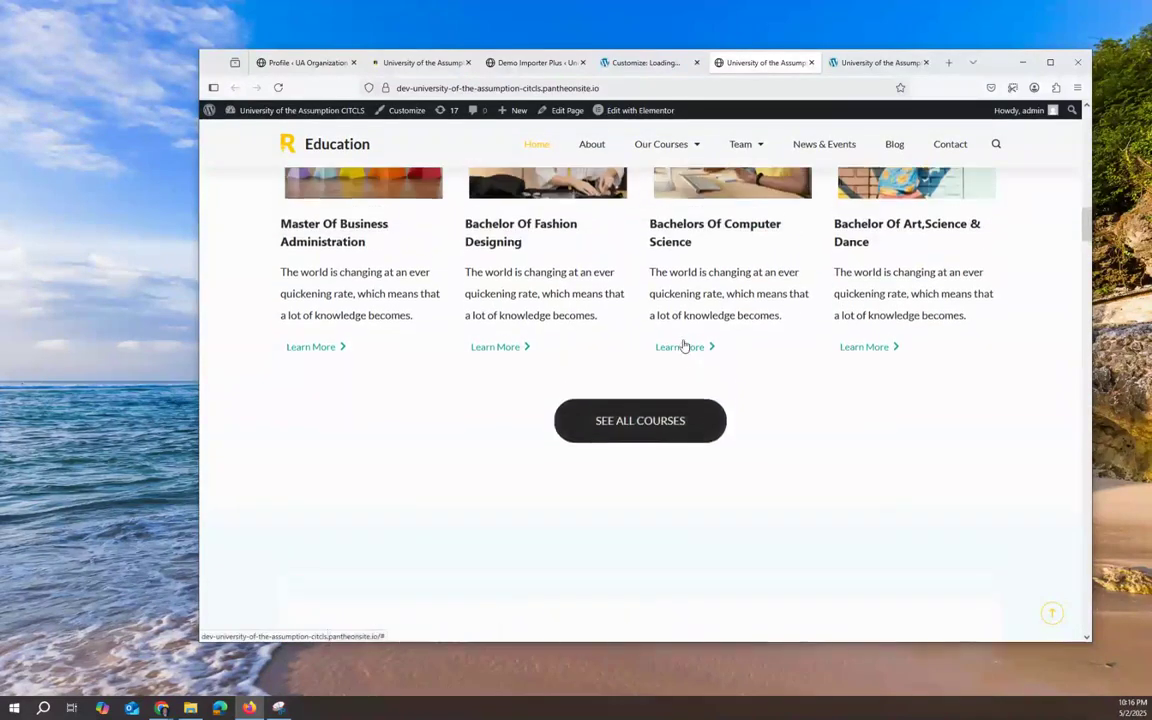
pyautogui.scroll(1, 684, 345)
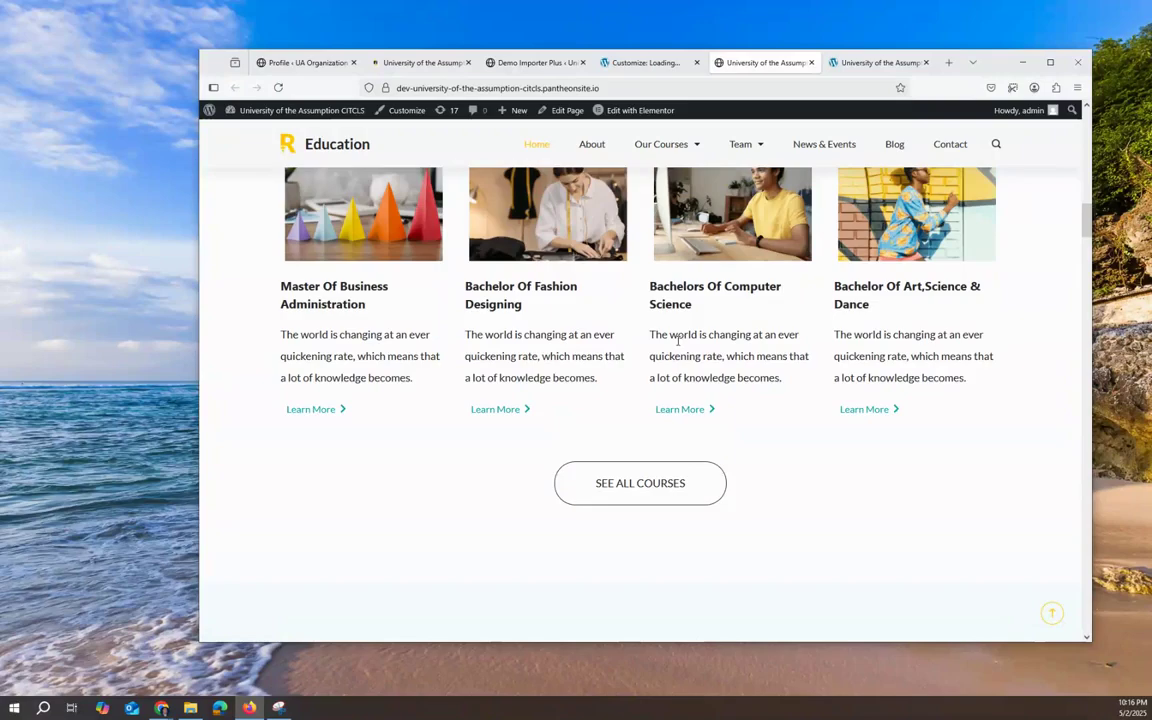
pyautogui.scroll(6, 678, 341)
pyautogui.scroll(10, 671, 346)
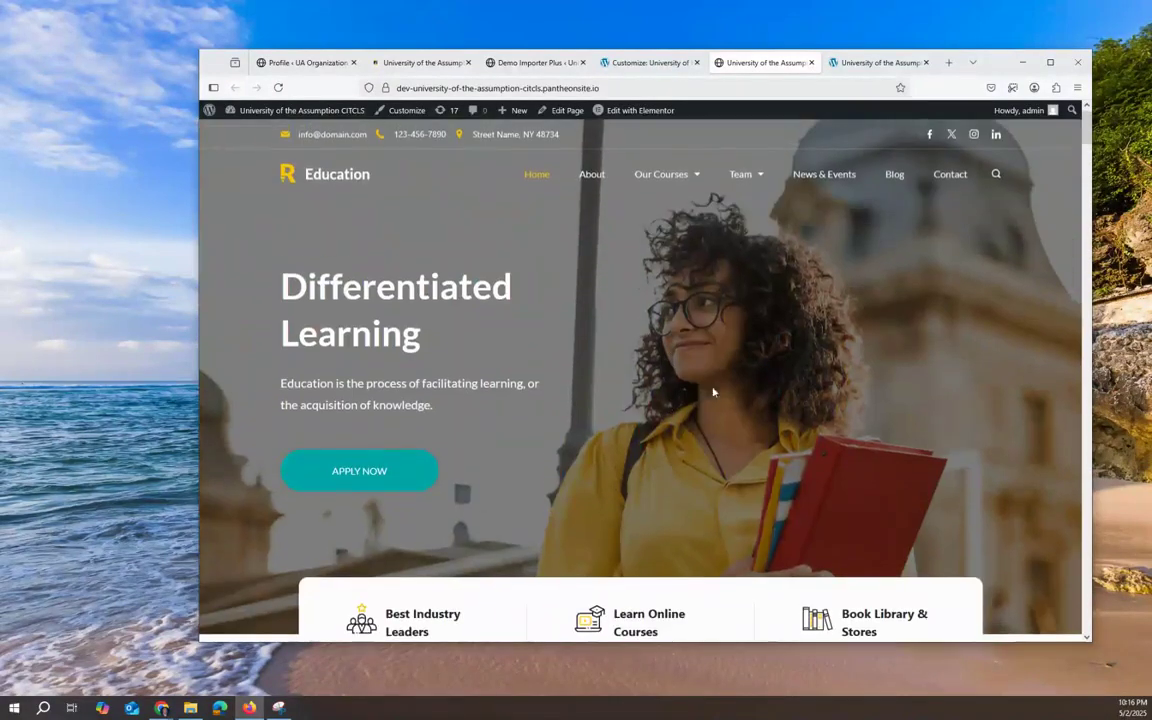
pyautogui.scroll(-15, 763, 322)
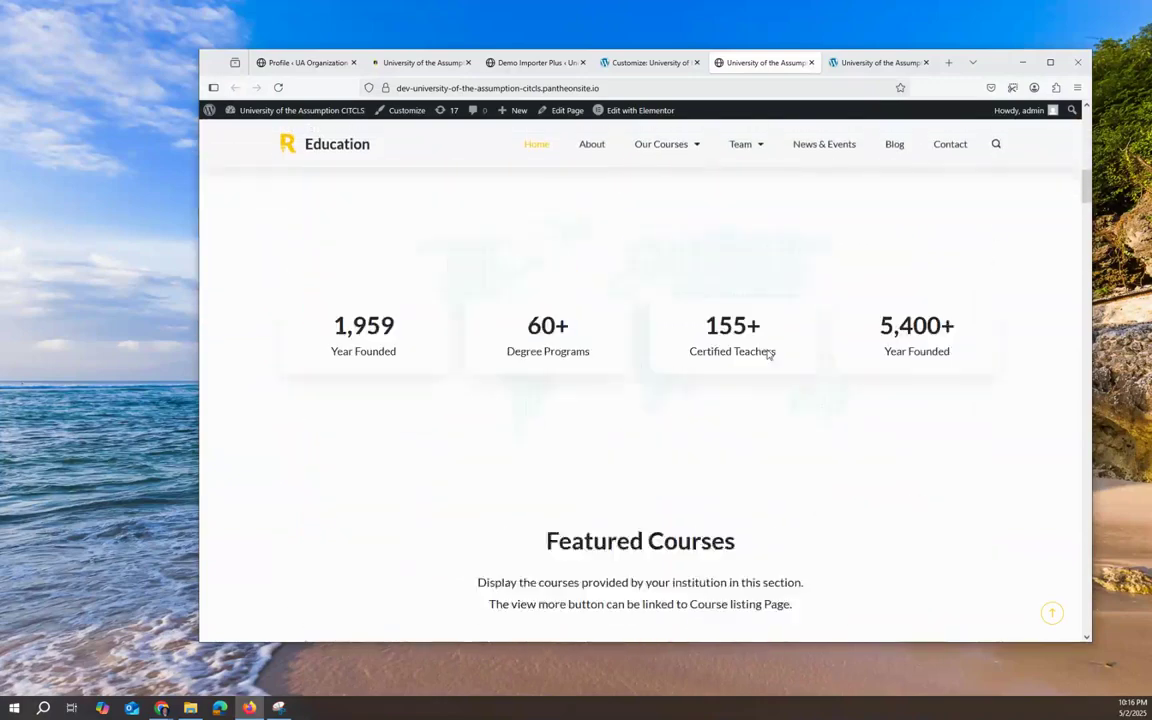
pyautogui.scroll(8, 769, 372)
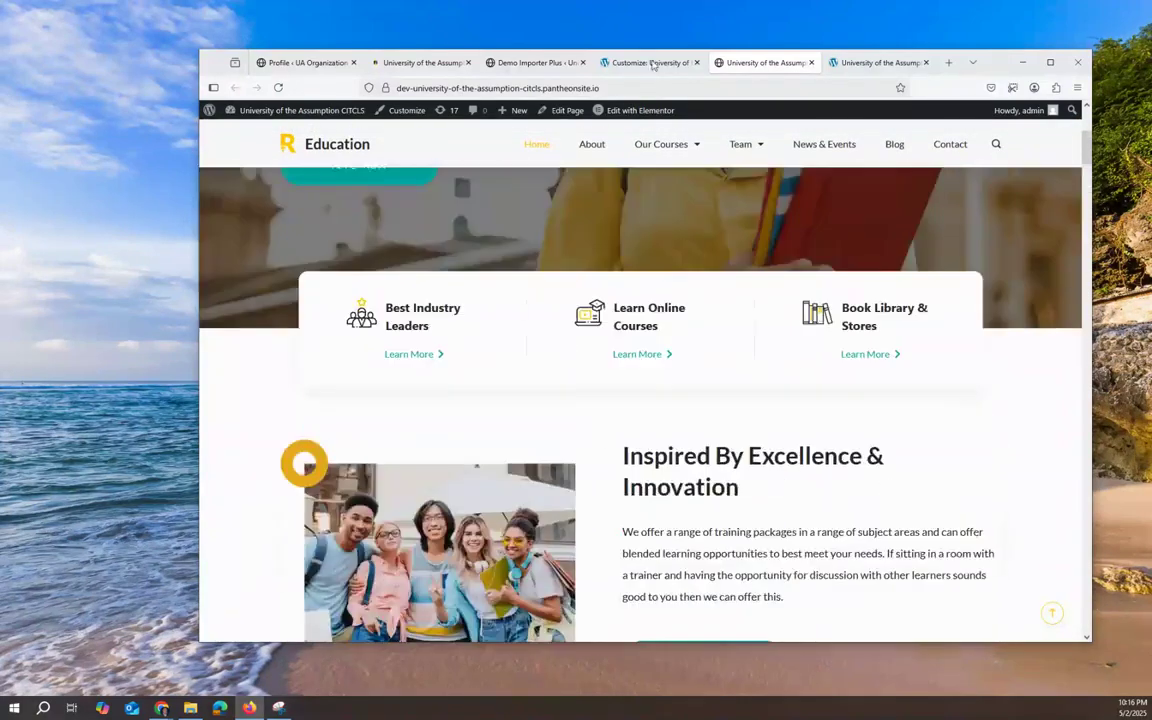
pyautogui.click(645, 62)
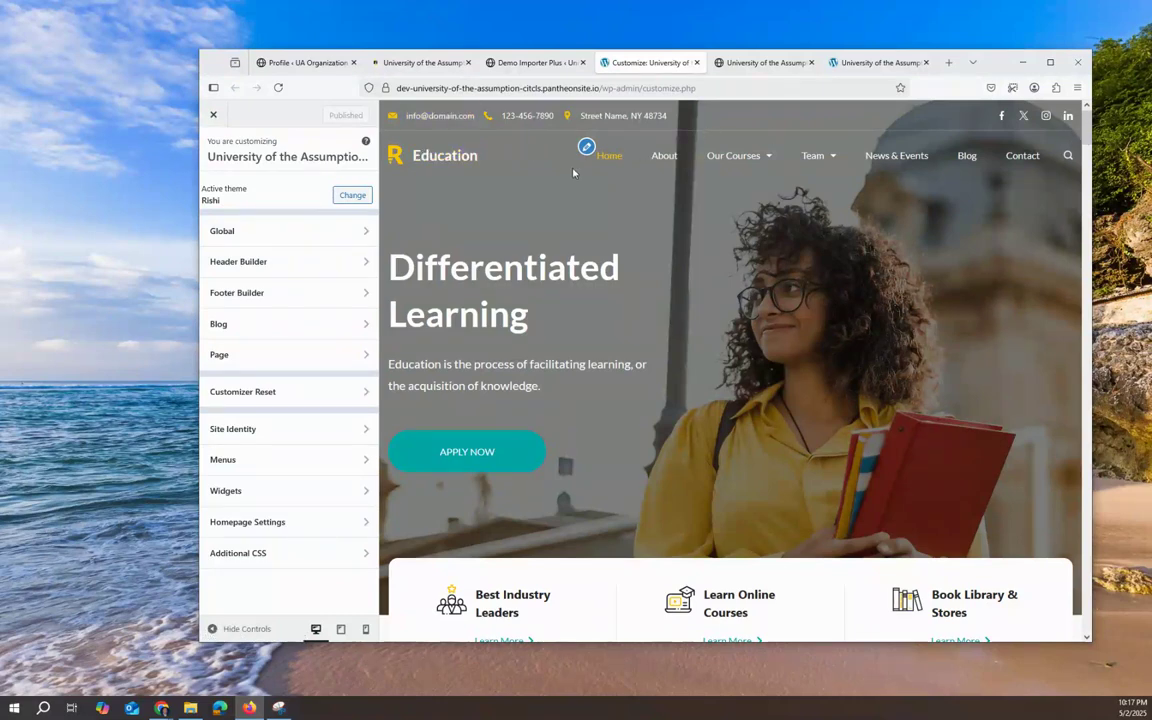
# Step: Open the Header Builder and the top row's Contact element settings
pyautogui.click(284, 273)
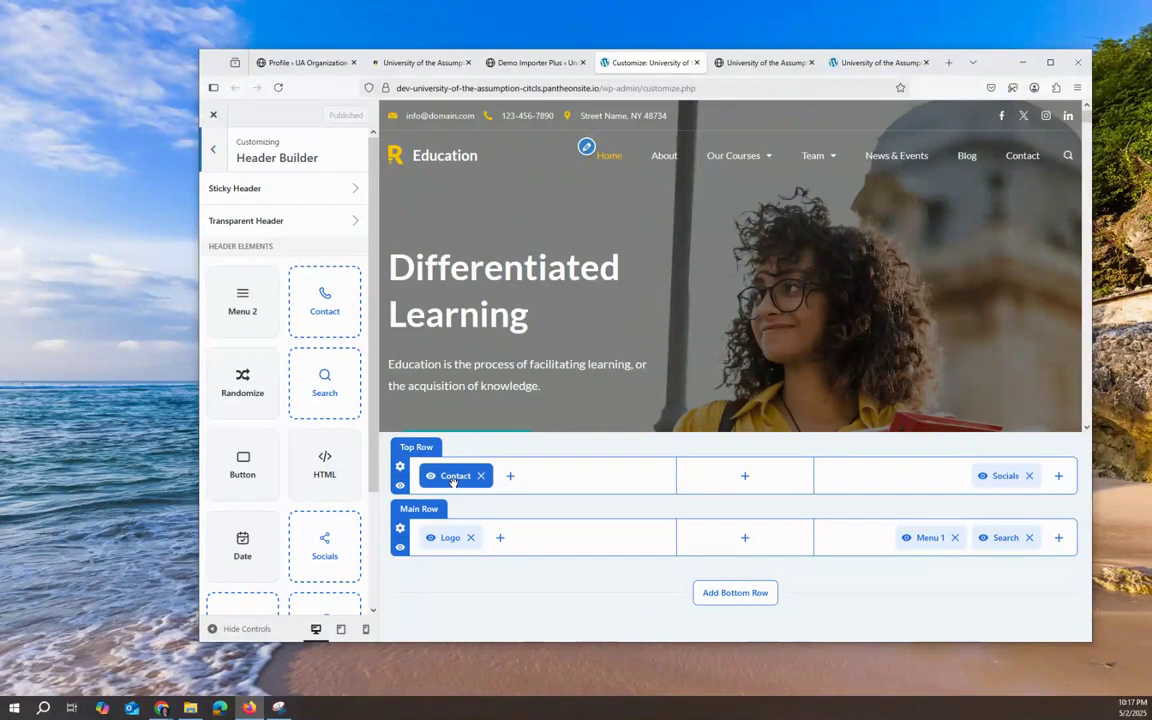
pyautogui.click(453, 478)
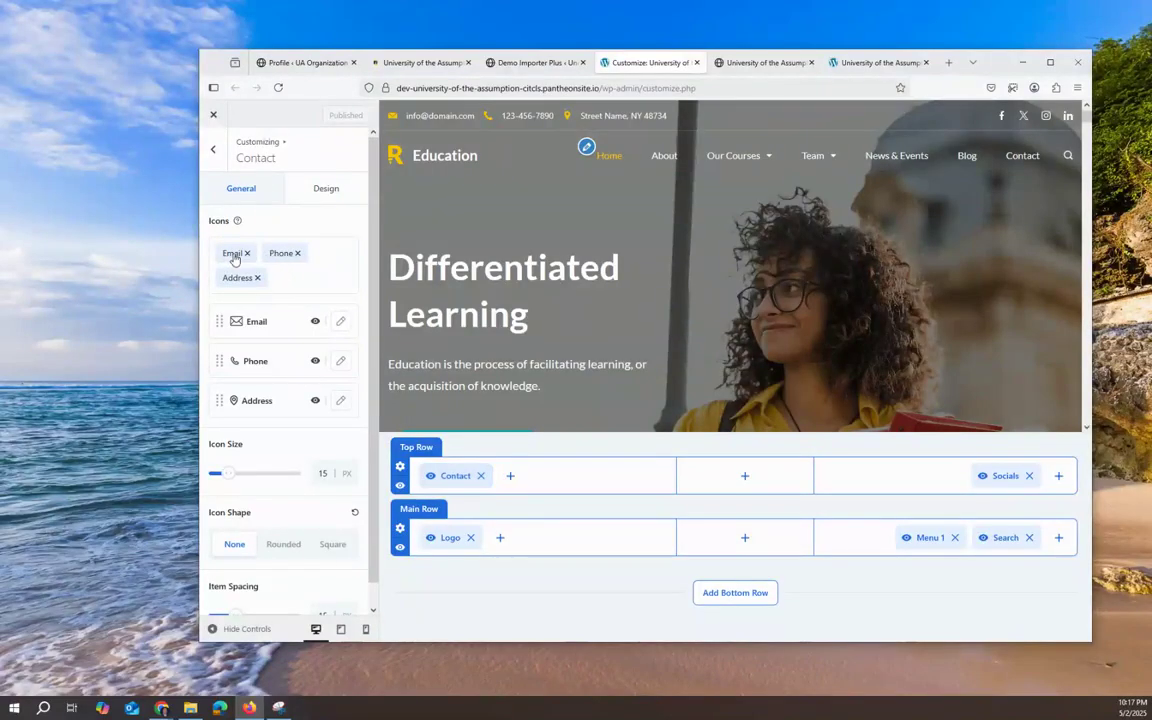
# Step: Review the Contact element's available item types, then open the Email item for editing
pyautogui.click(292, 276)
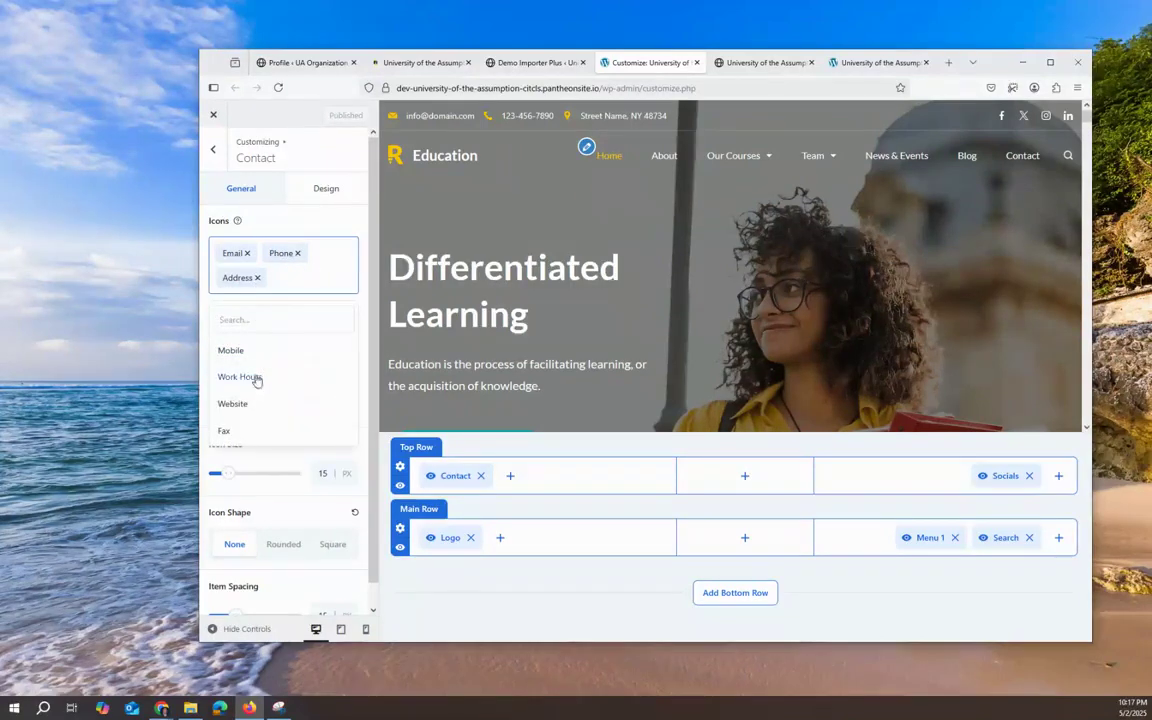
pyautogui.scroll(-1, 251, 410)
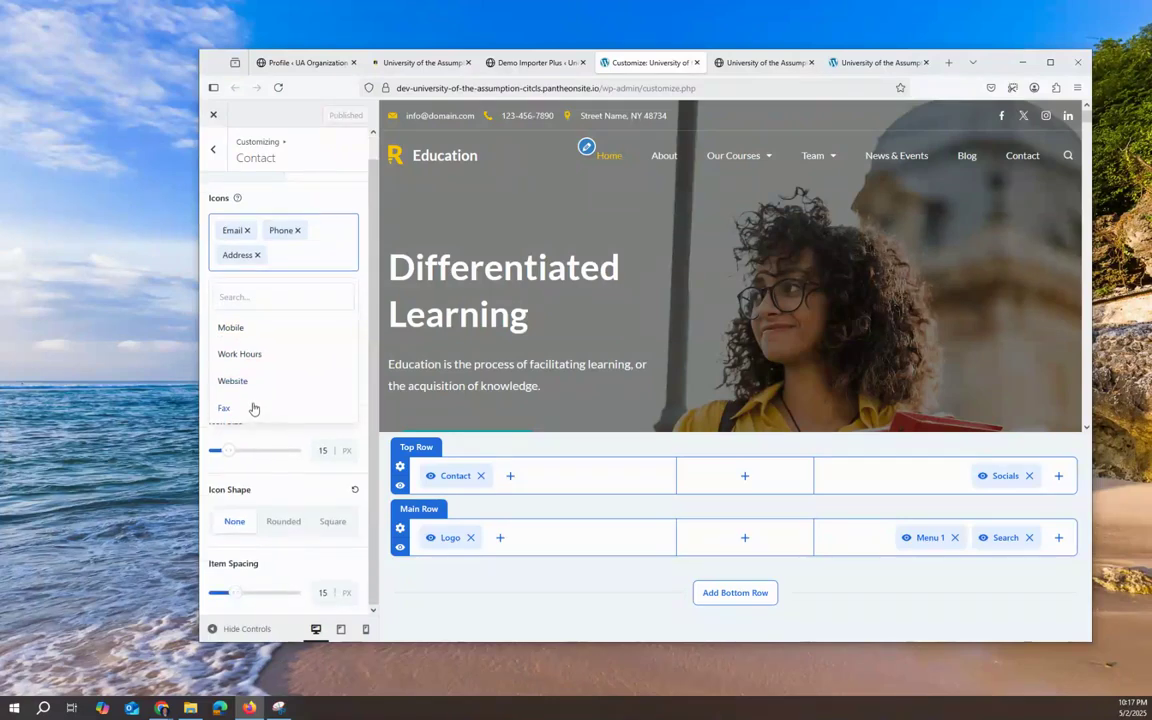
pyautogui.click(373, 308)
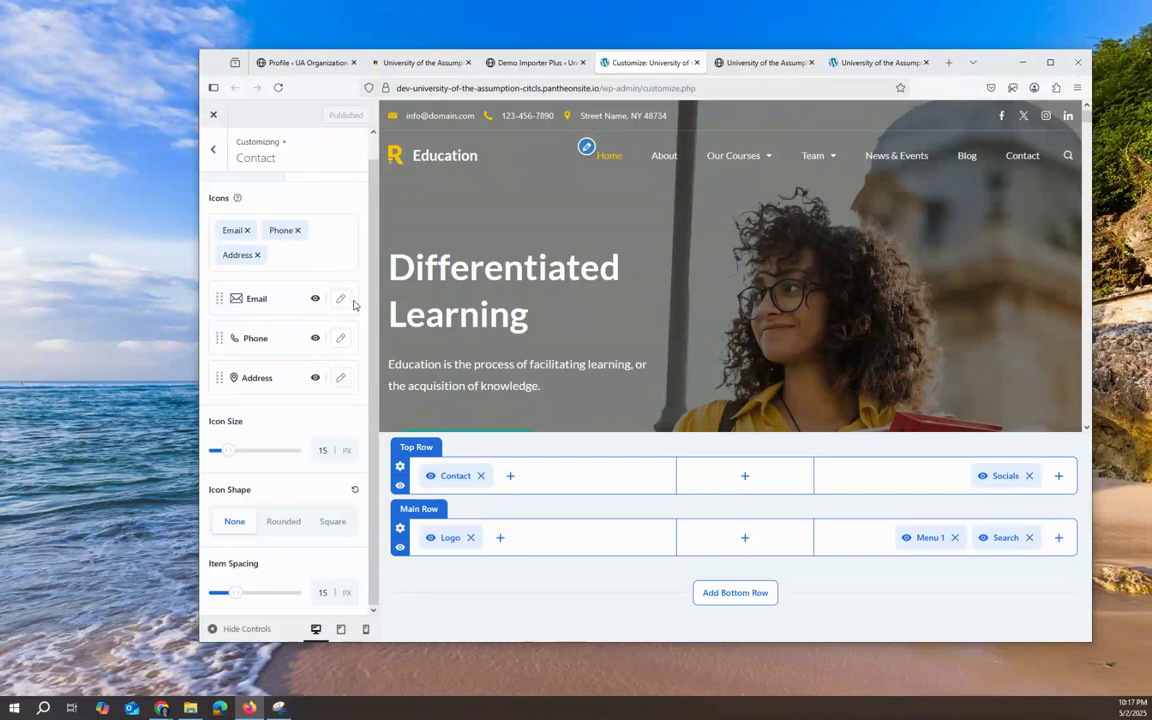
pyautogui.click(340, 298)
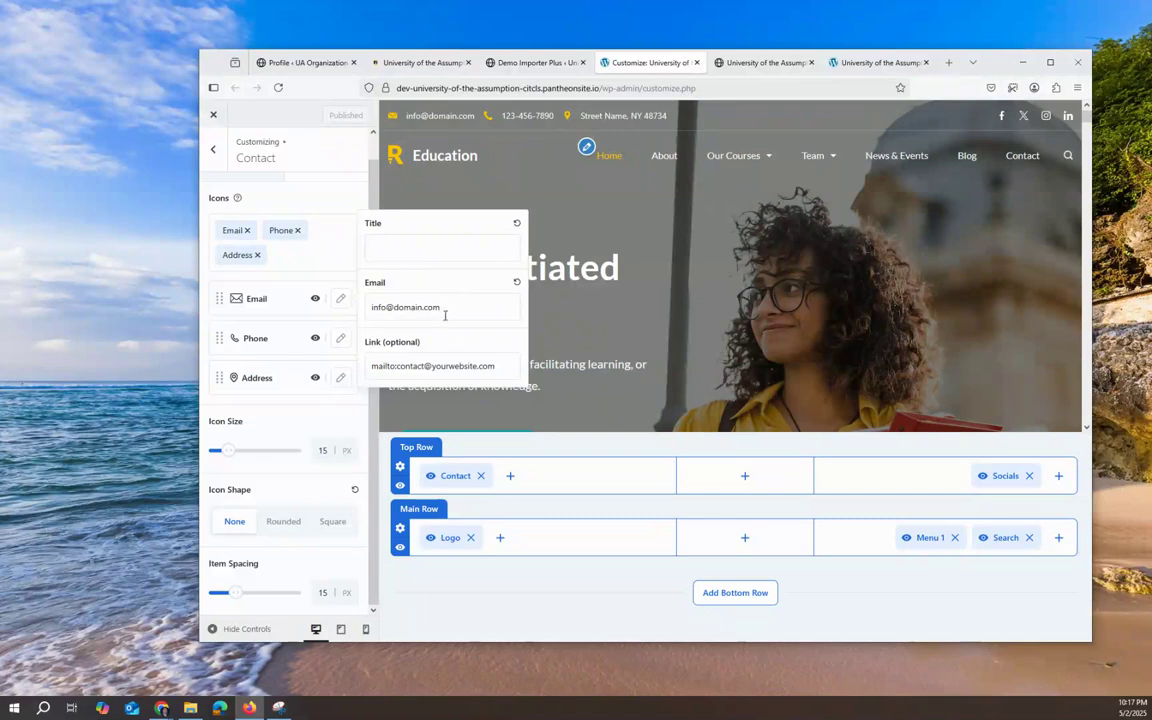
# Step: Replace the placeholder email with the school's info address and paste it into the mailto link
pyautogui.moveTo(440, 310); pyautogui.dragTo(358, 305)
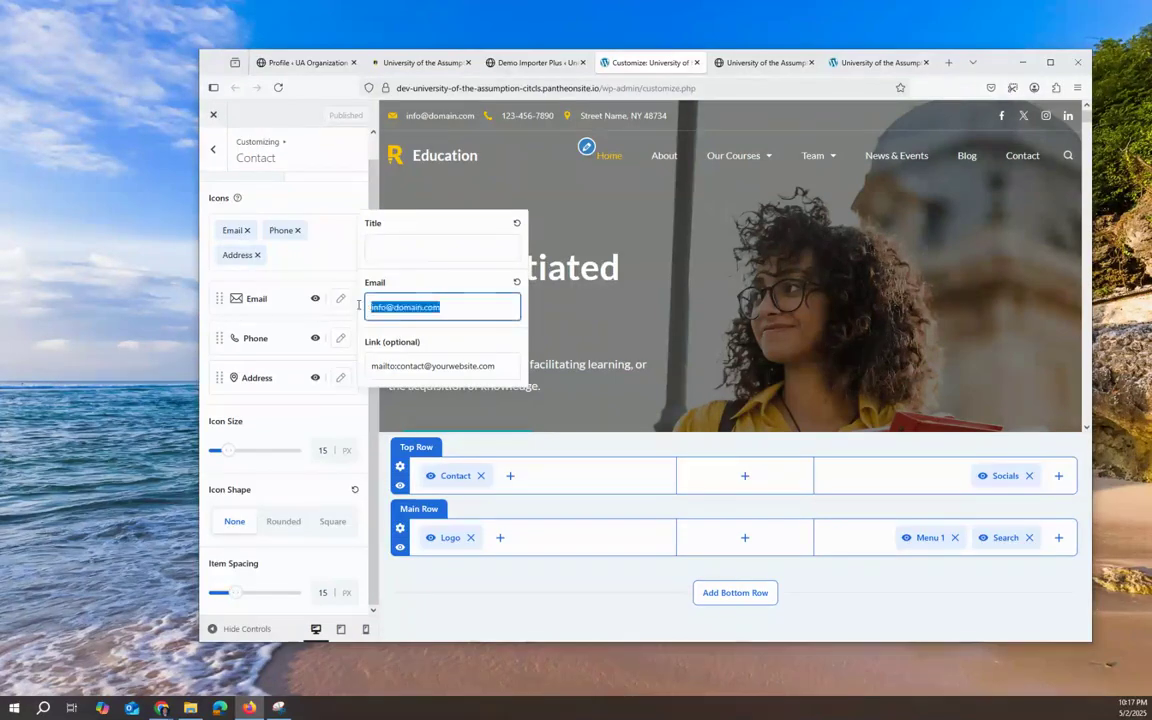
pyautogui.click(354, 308)
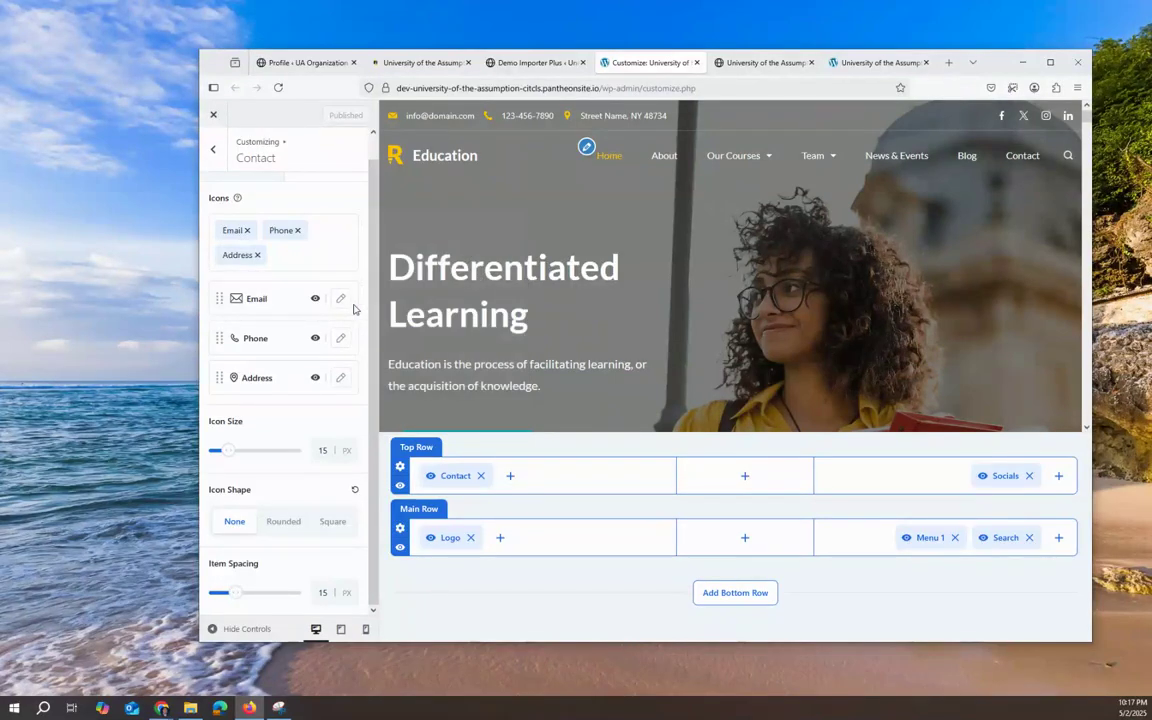
pyautogui.click(340, 298)
pyautogui.click(454, 311)
pyautogui.moveTo(454, 311); pyautogui.dragTo(375, 313)
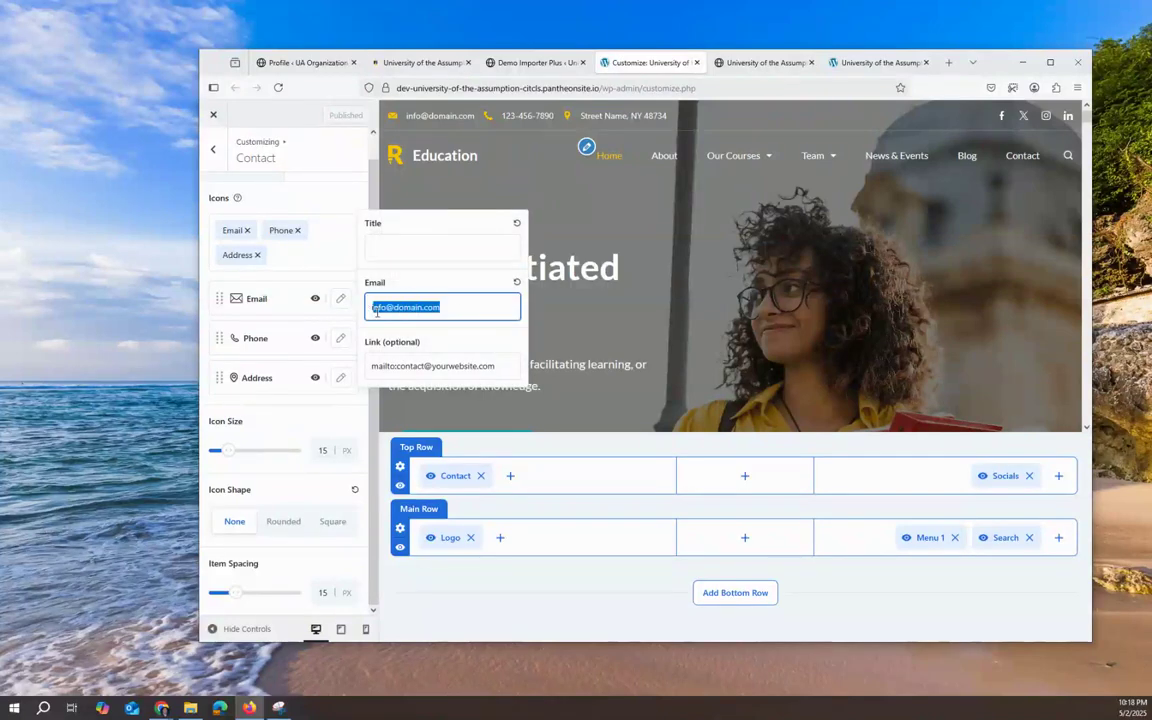
pyautogui.press('BackSpace')
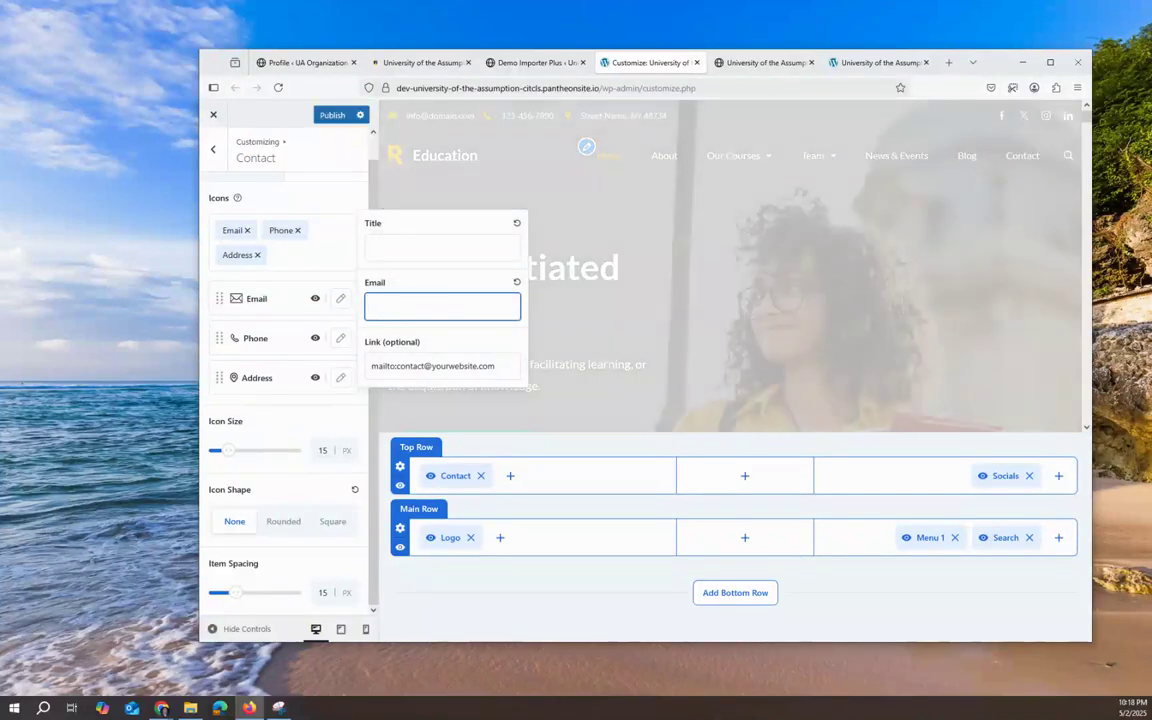
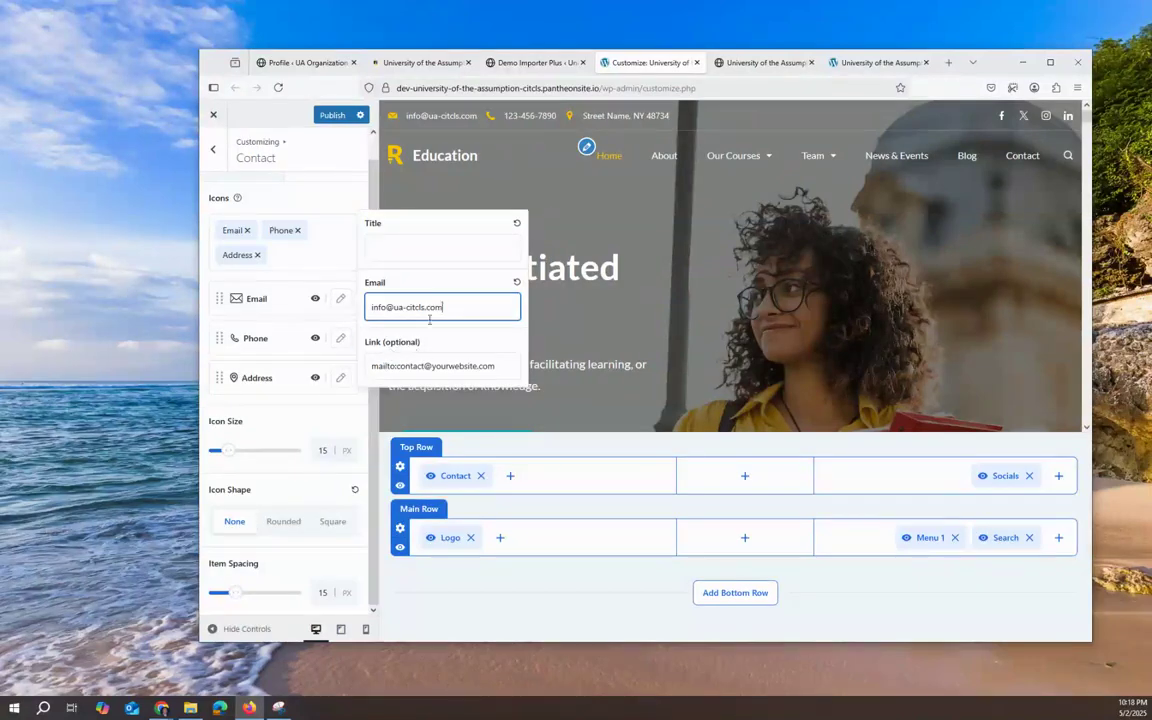
pyautogui.moveTo(445, 307); pyautogui.dragTo(348, 307)
pyautogui.hotkey('ctrl', 'c')
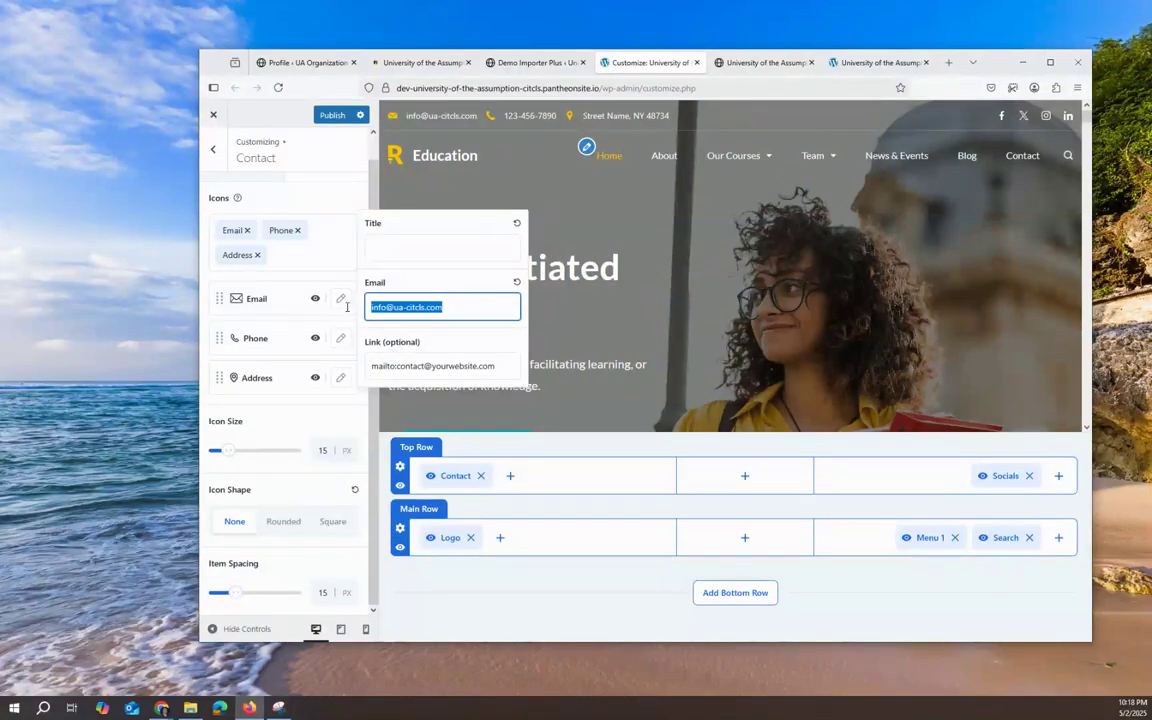
pyautogui.moveTo(499, 365); pyautogui.dragTo(398, 368)
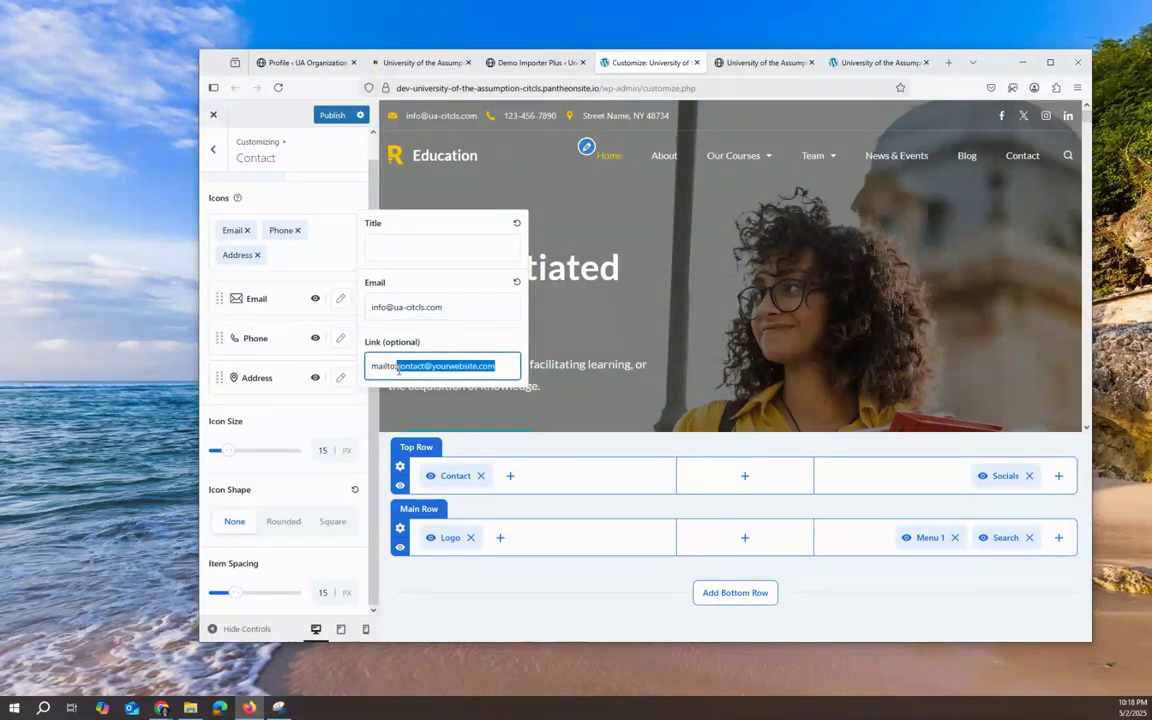
pyautogui.hotkey('ctrl', 'v')
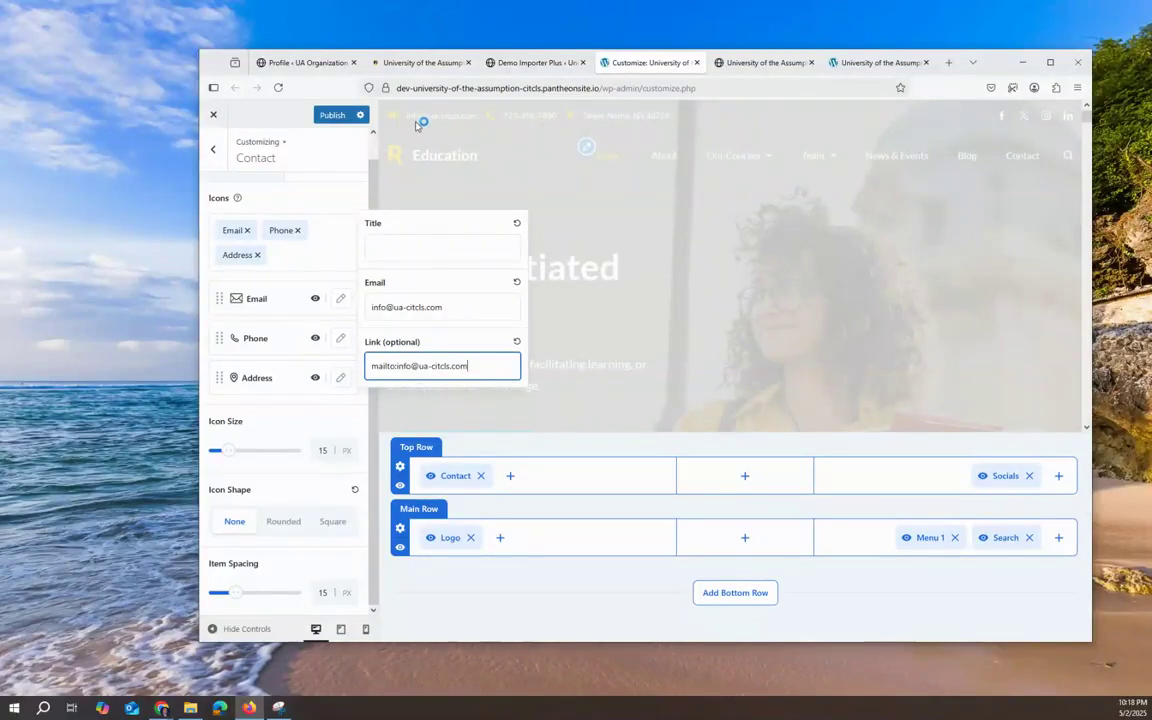
# Step: Replace the placeholder street address with the school's address and raise the contact icon size to 17 px
pyautogui.click(341, 341)
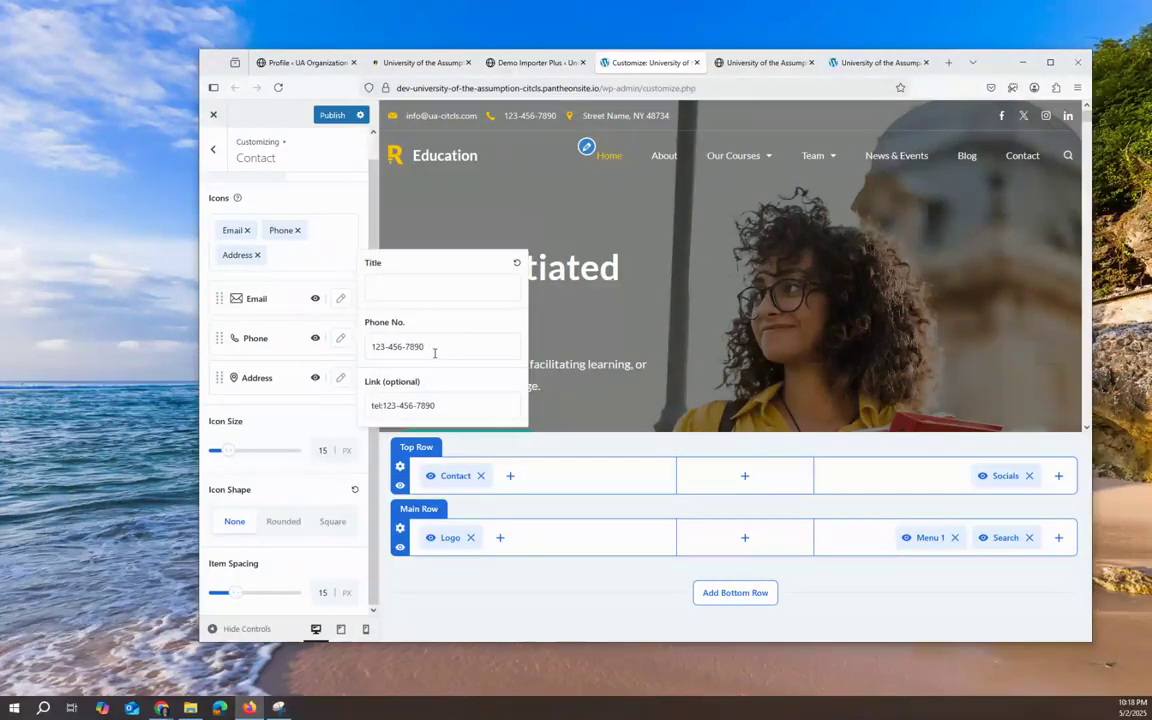
pyautogui.click(341, 377)
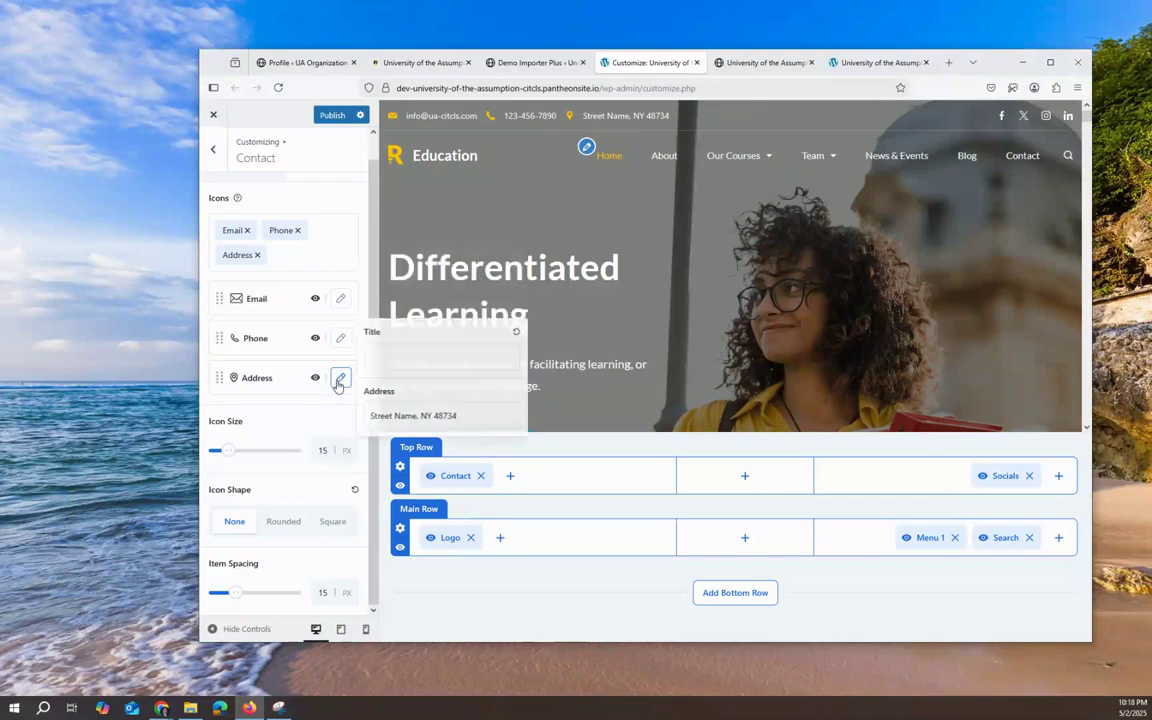
pyautogui.tripleClick(486, 413)
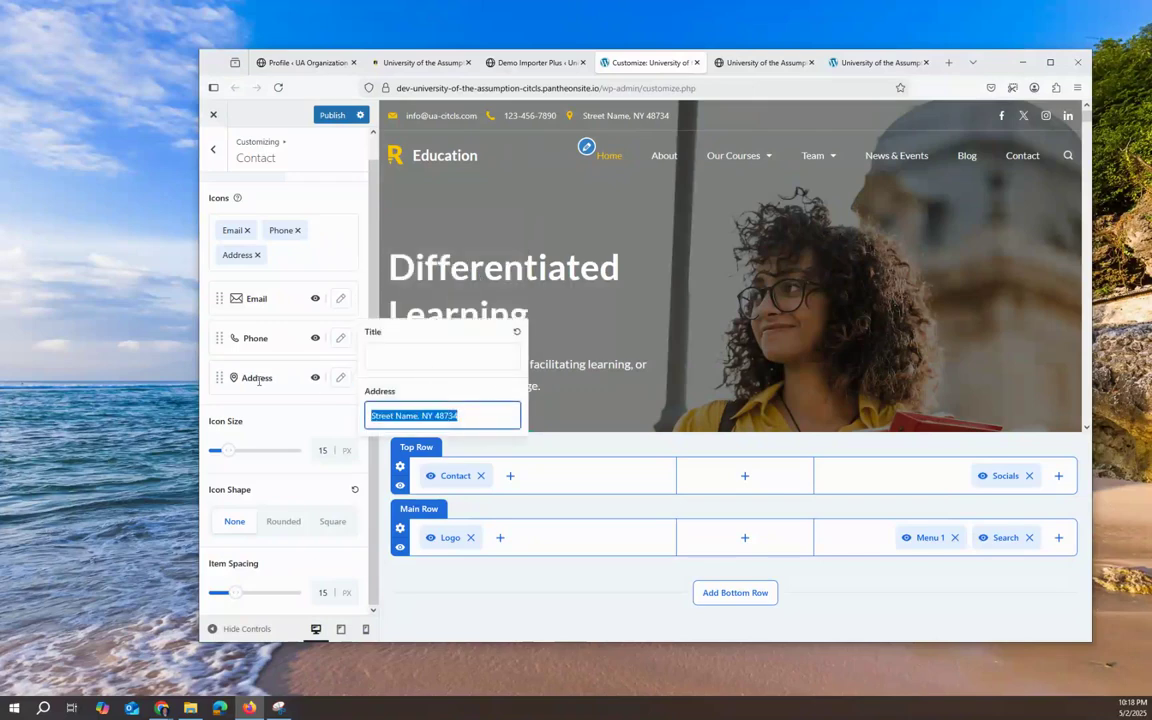
pyautogui.write('Un')
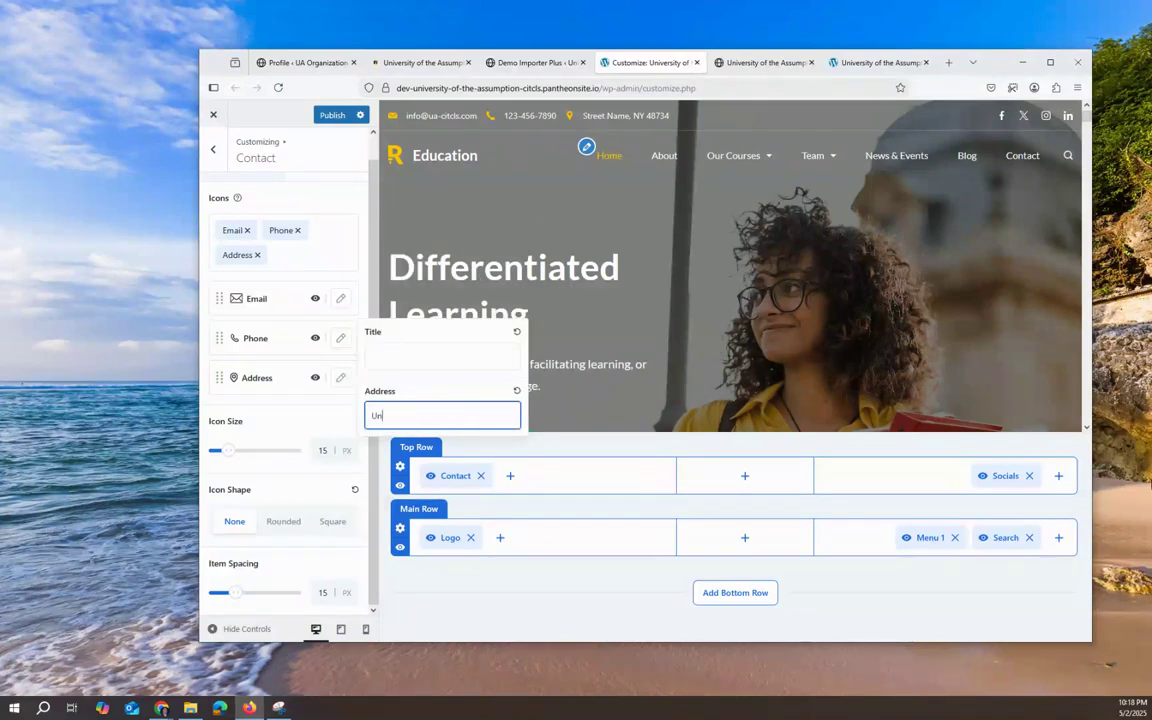
pyautogui.write('isite Subdivison')
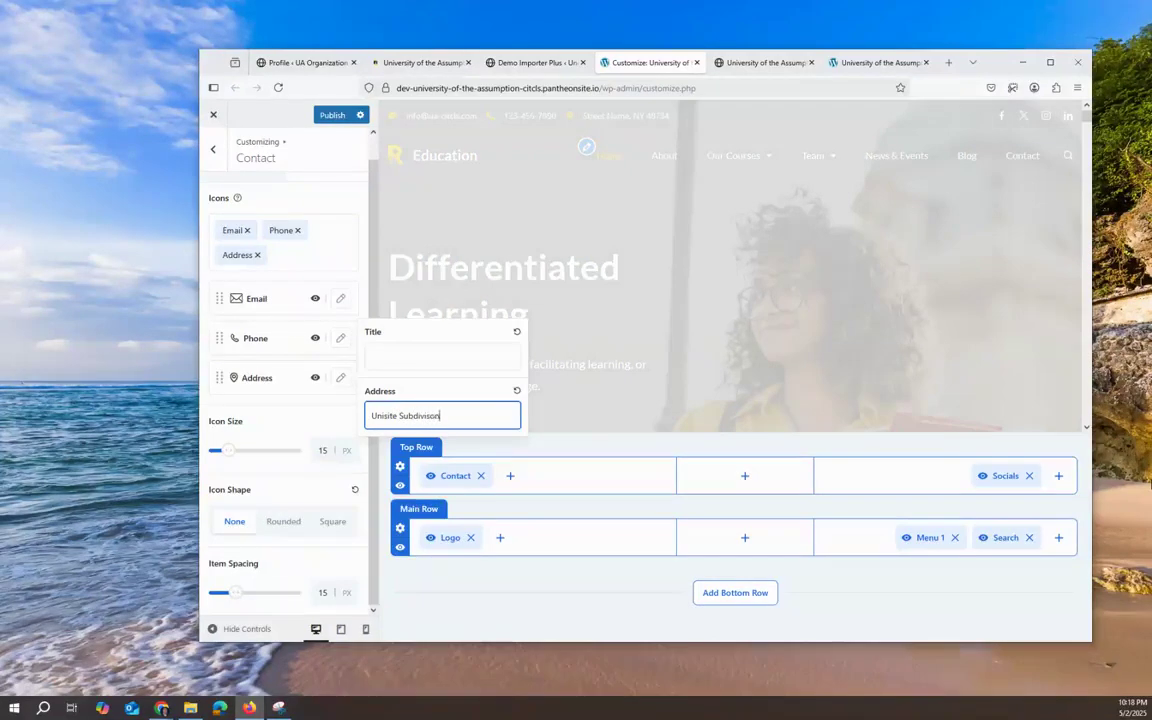
pyautogui.write('P')
pyautogui.click(297, 424)
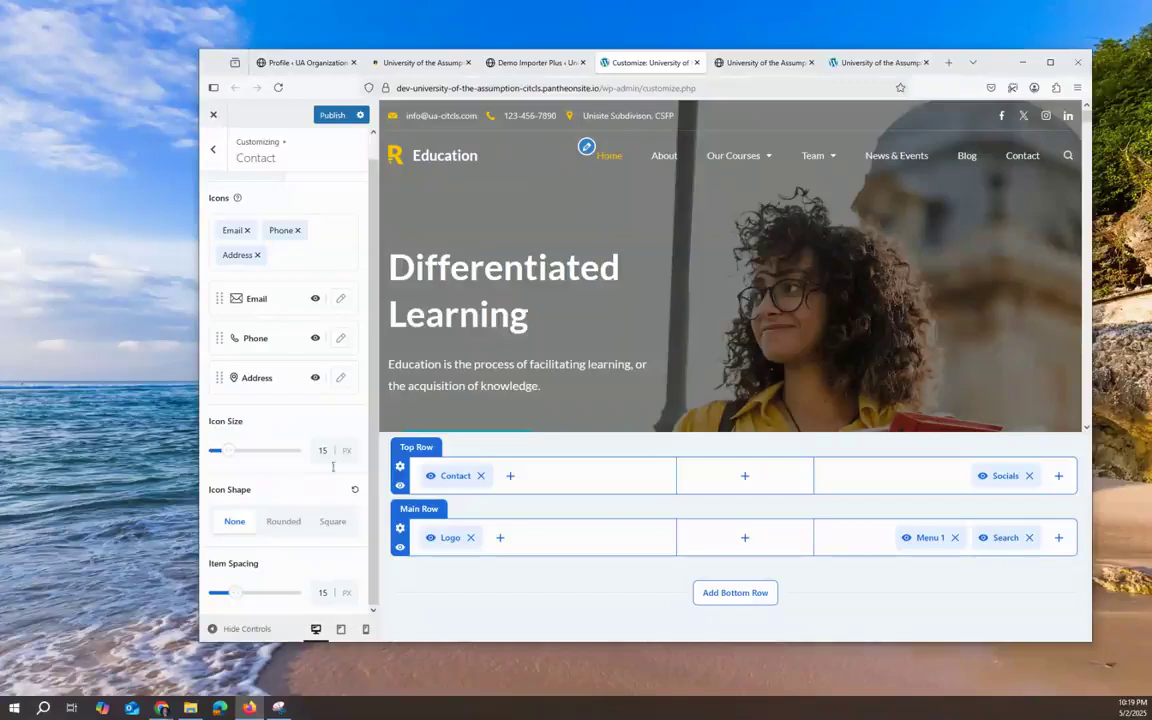
pyautogui.moveTo(230, 457); pyautogui.dragTo(235, 457)
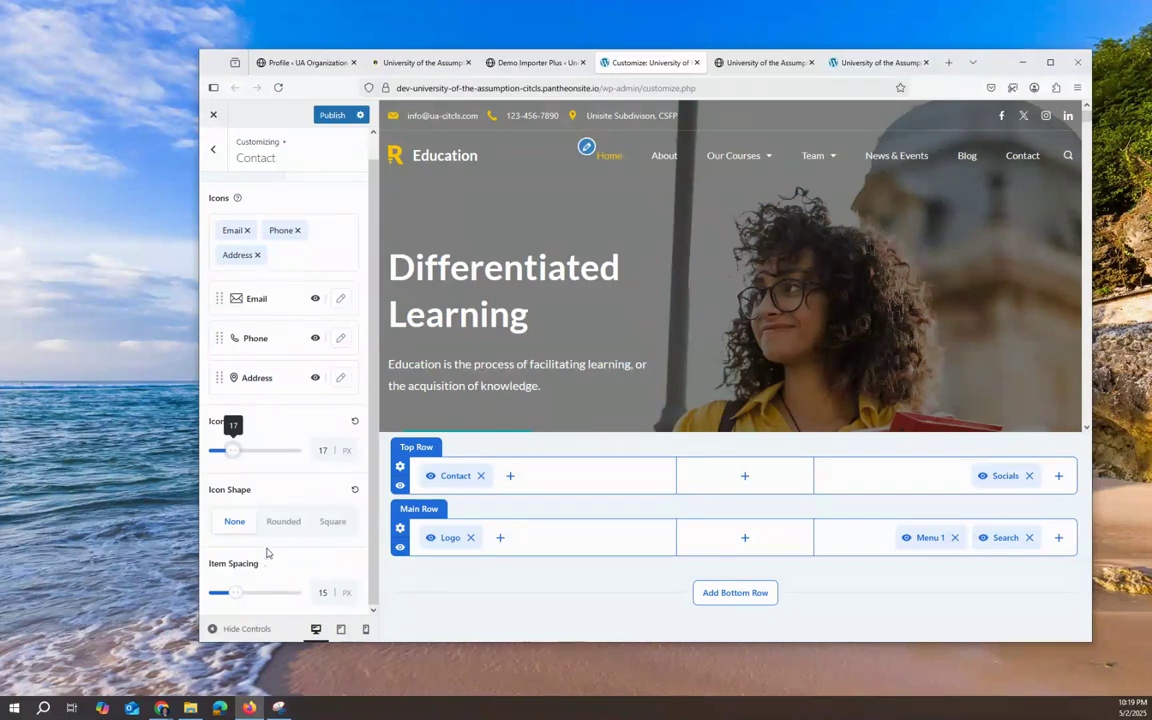
# Step: Try Rounded and Square icon shapes, set Icon Shape to None, and return to the Header Builder
pyautogui.click(284, 522)
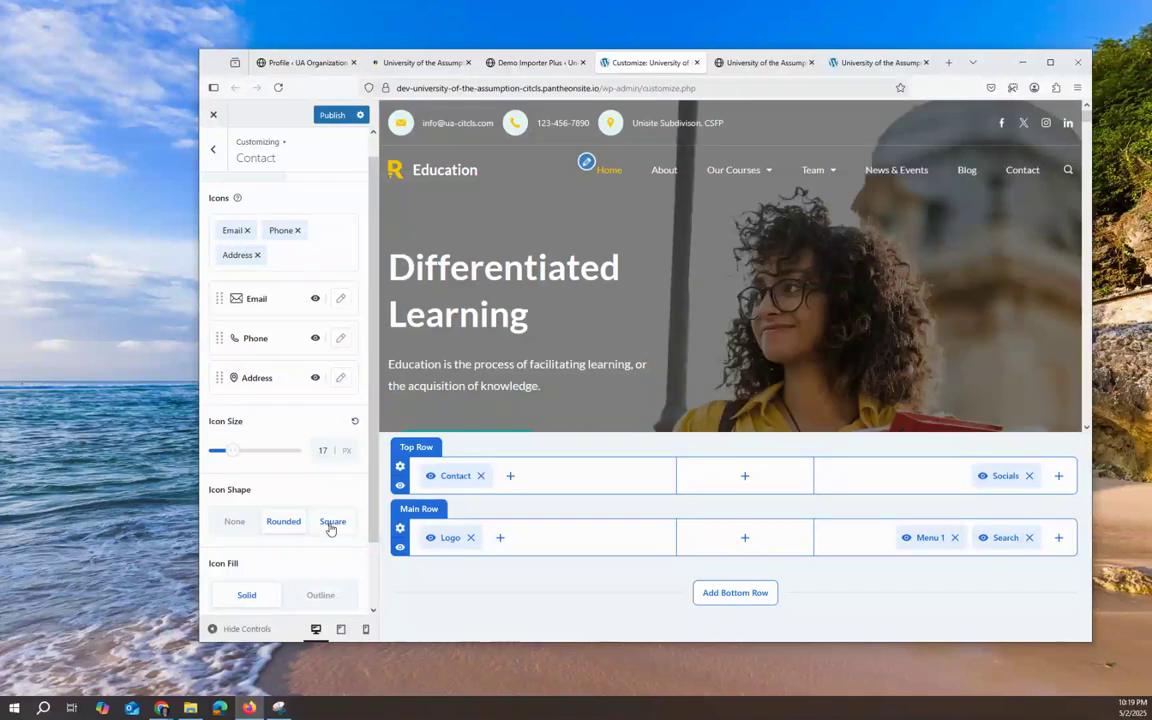
pyautogui.click(331, 526)
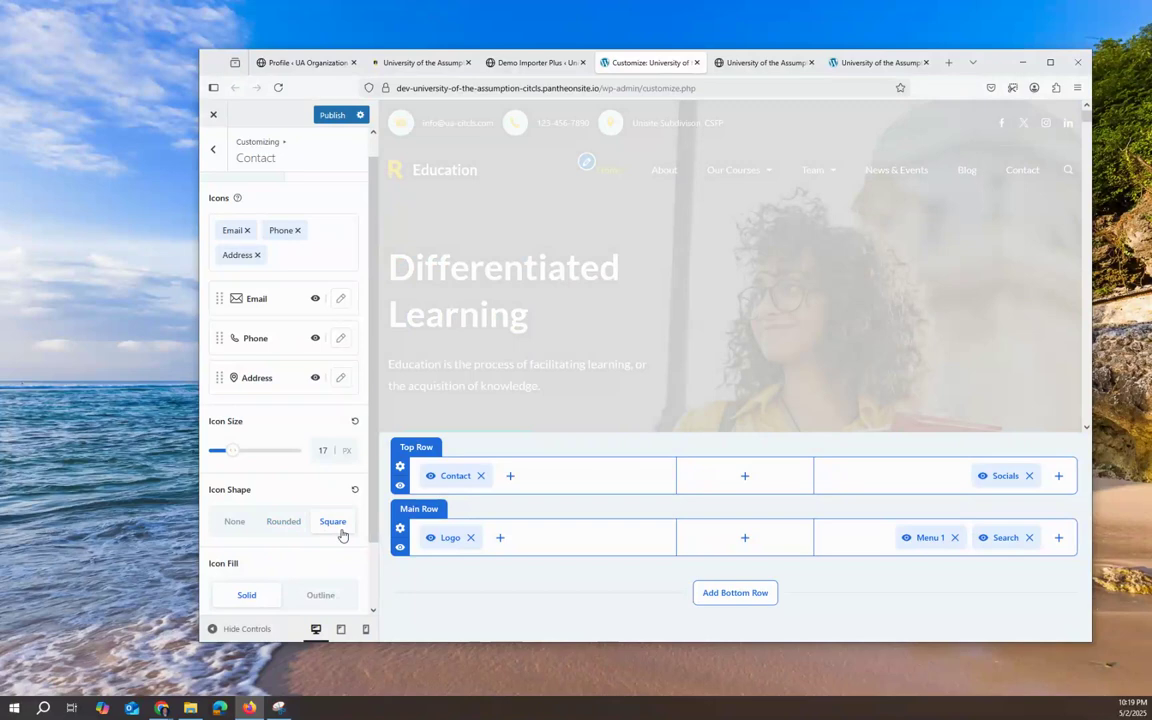
pyautogui.scroll(-1, 328, 553)
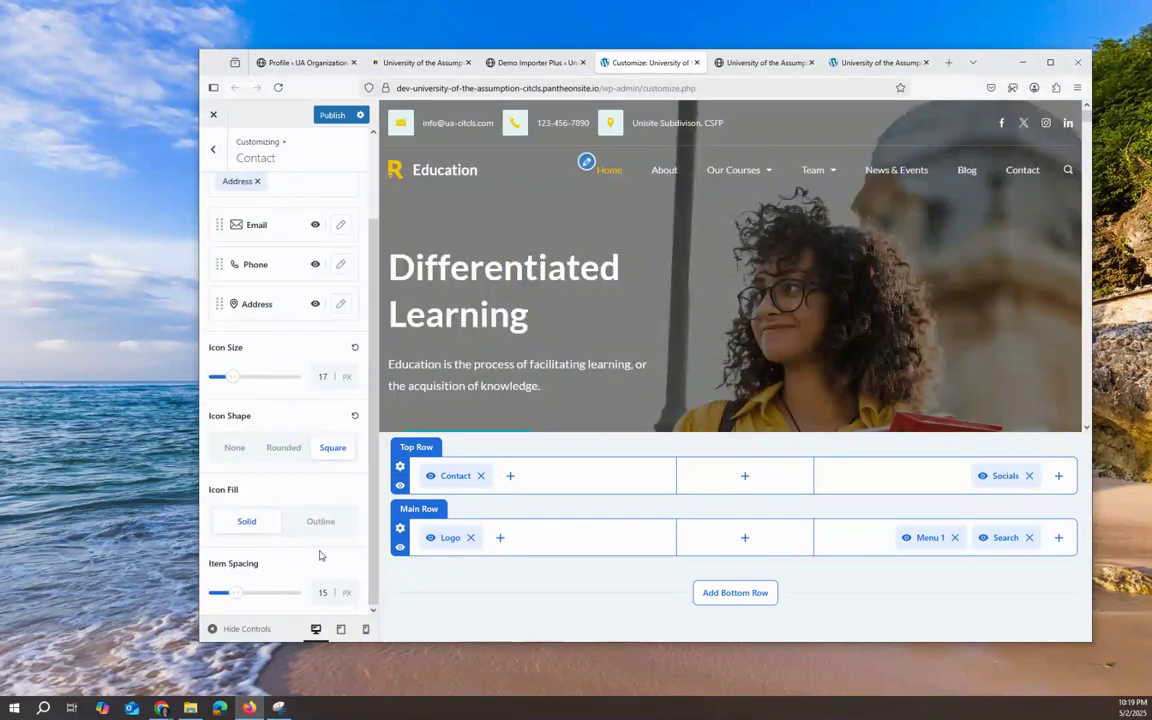
pyautogui.click(232, 449)
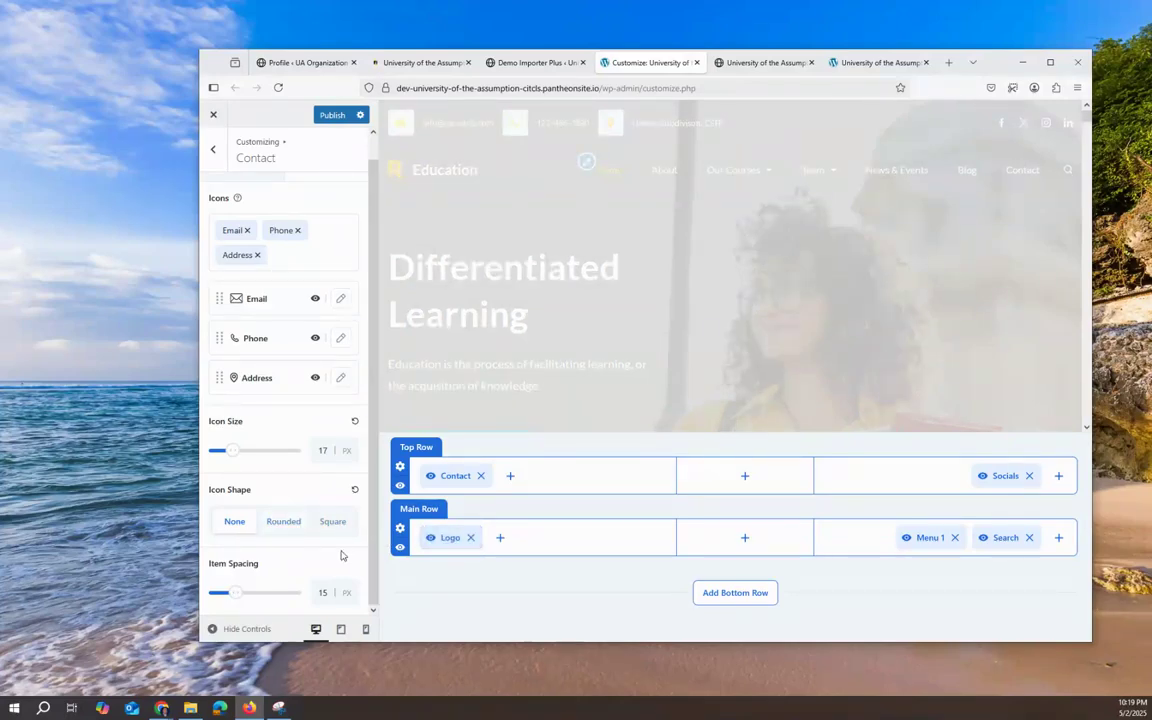
pyautogui.scroll(1, 272, 483)
pyautogui.scroll(-1, 280, 483)
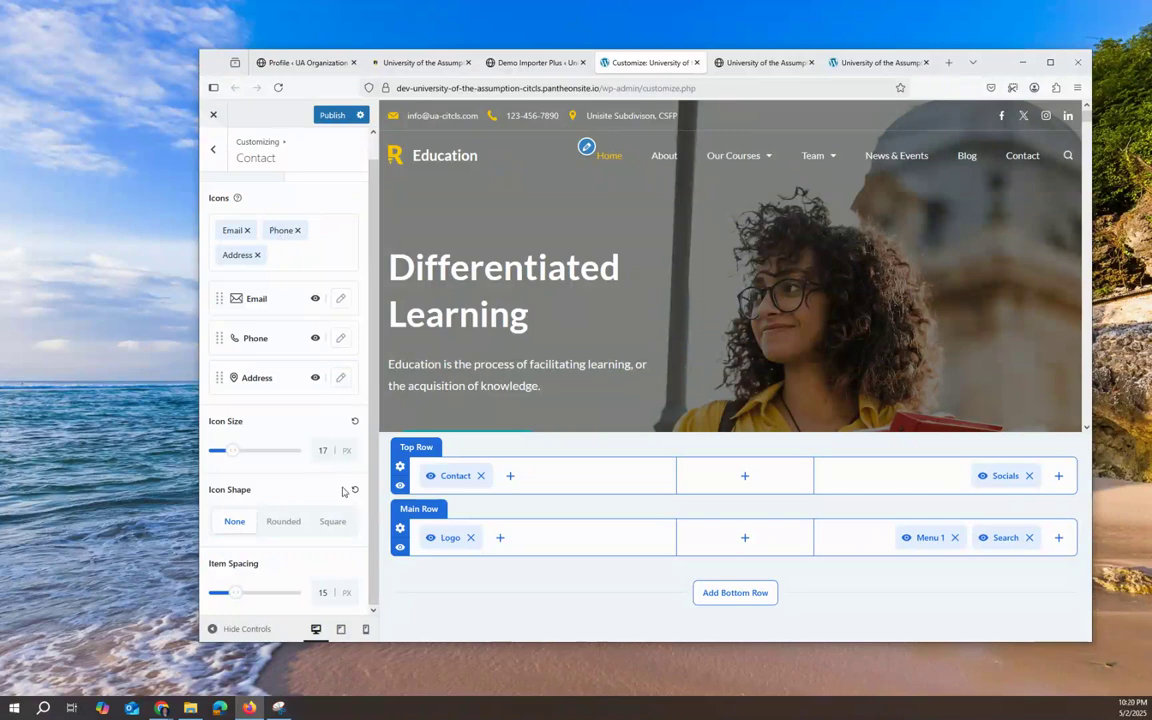
pyautogui.click(211, 152)
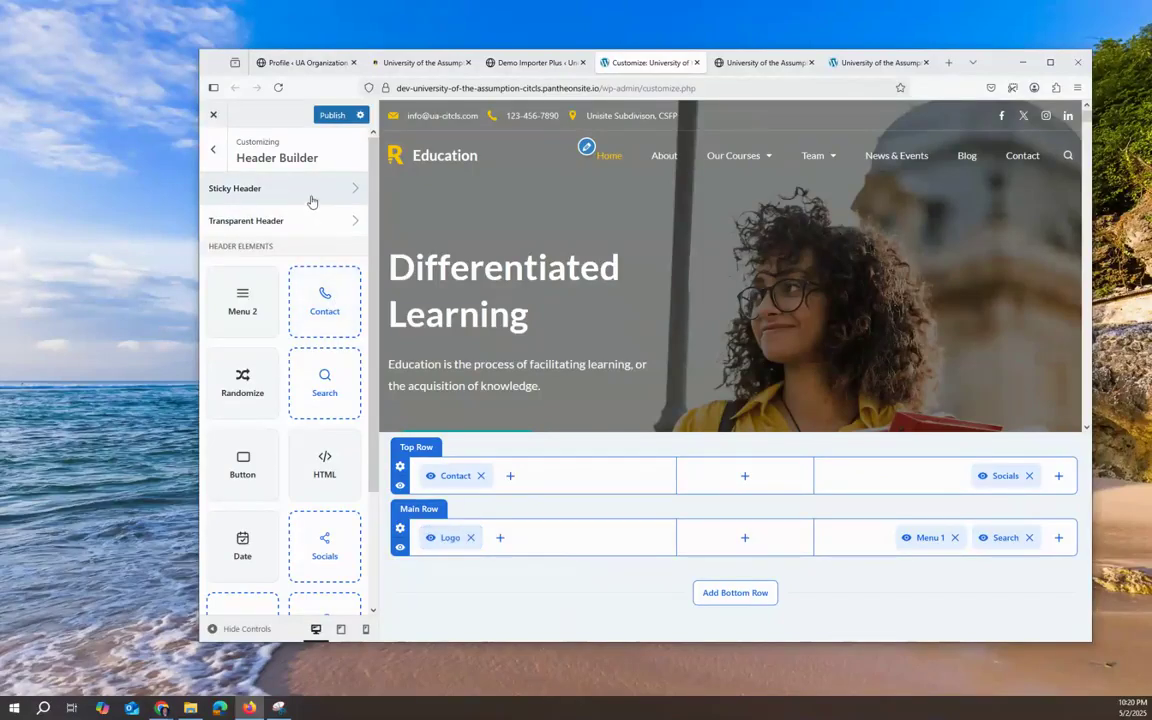
# Step: Look over the Header Builder panel's elements and open the Sticky Header settings
pyautogui.scroll(-5, 523, 214)
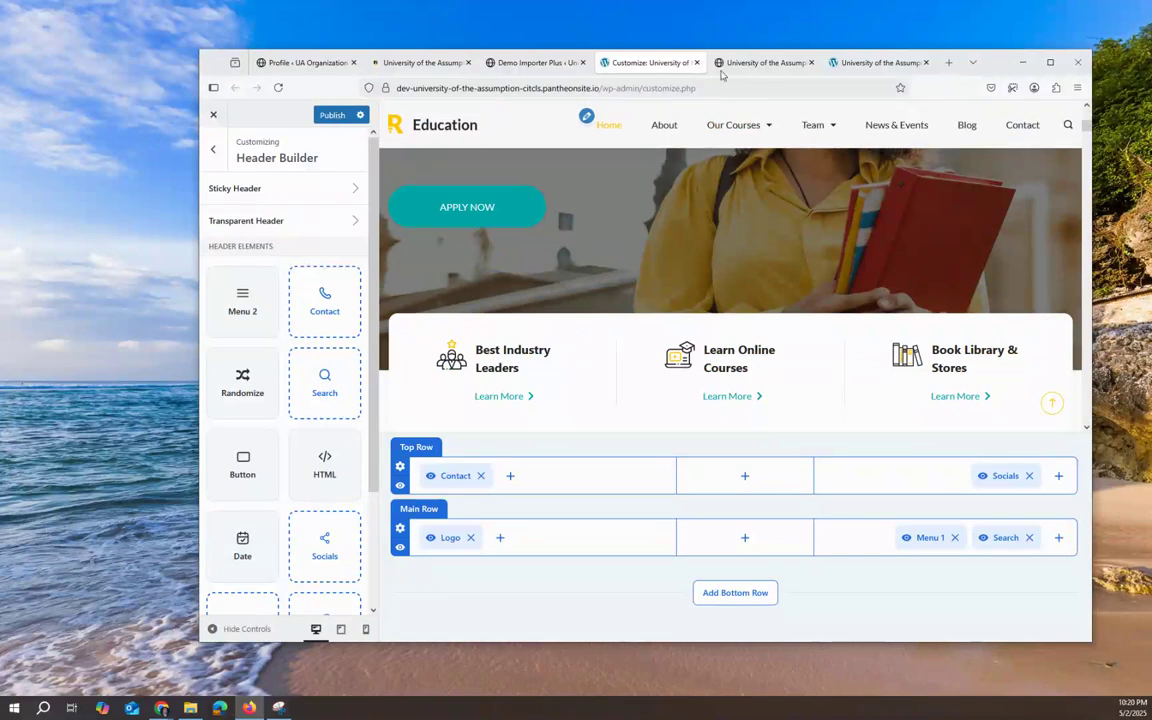
pyautogui.scroll(5, 550, 180)
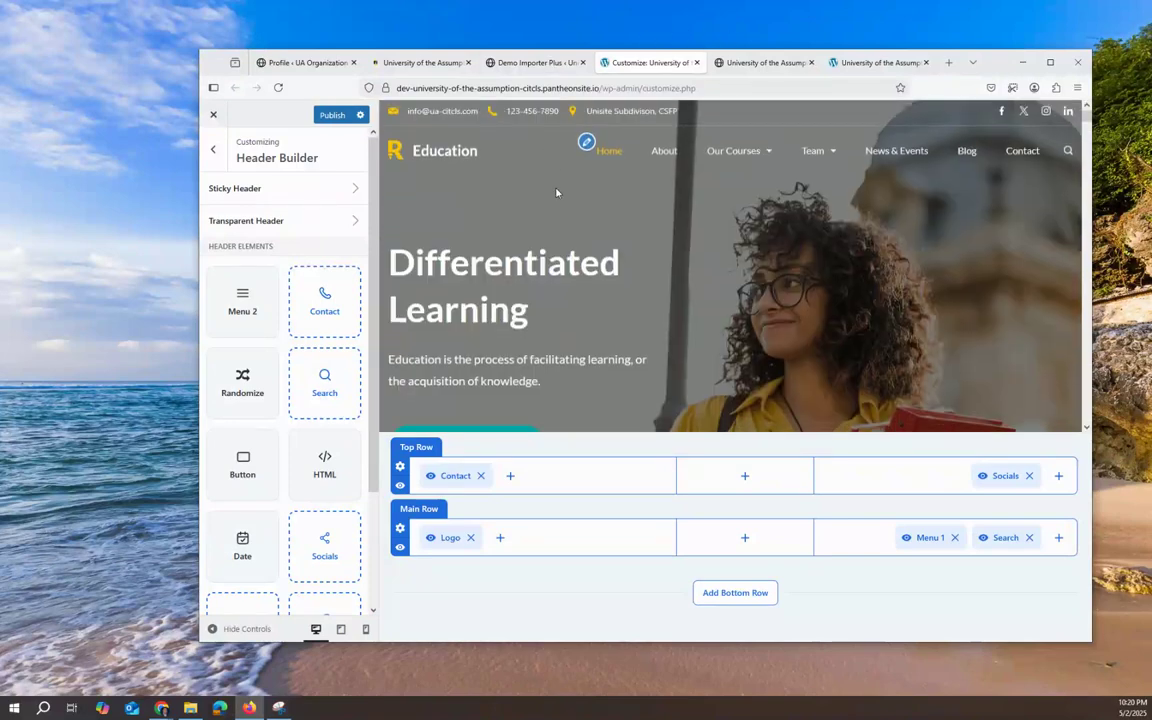
pyautogui.scroll(-3, 557, 192)
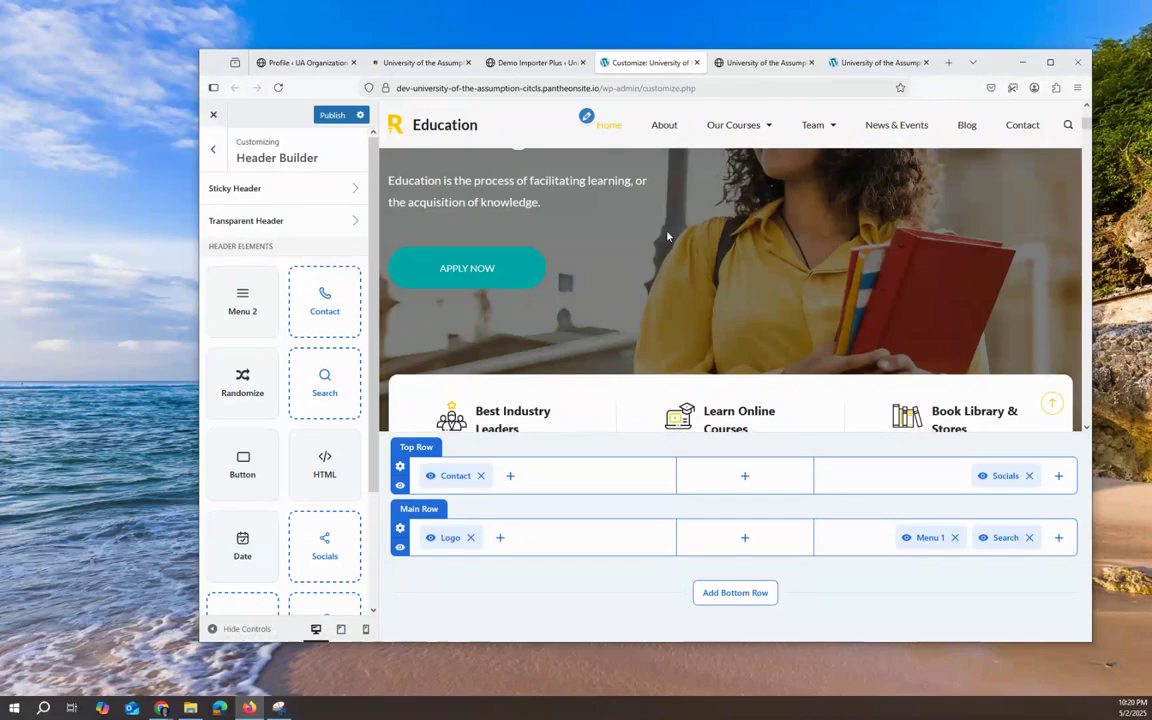
pyautogui.scroll(3, 504, 205)
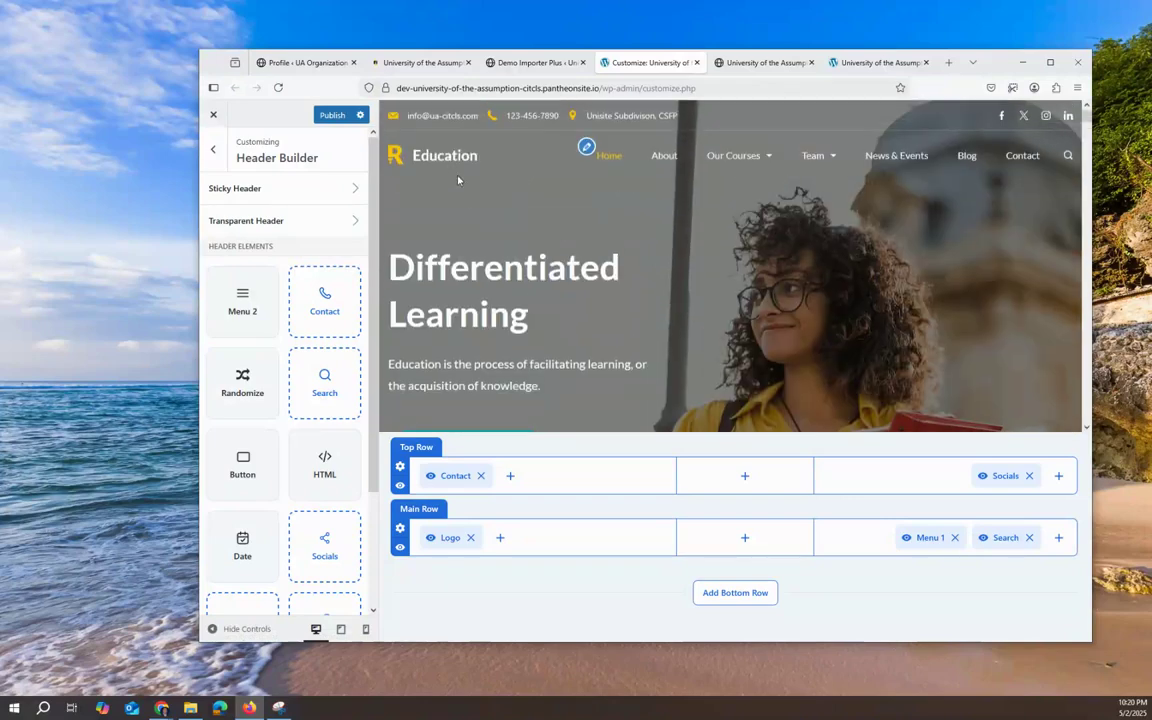
pyautogui.click(303, 187)
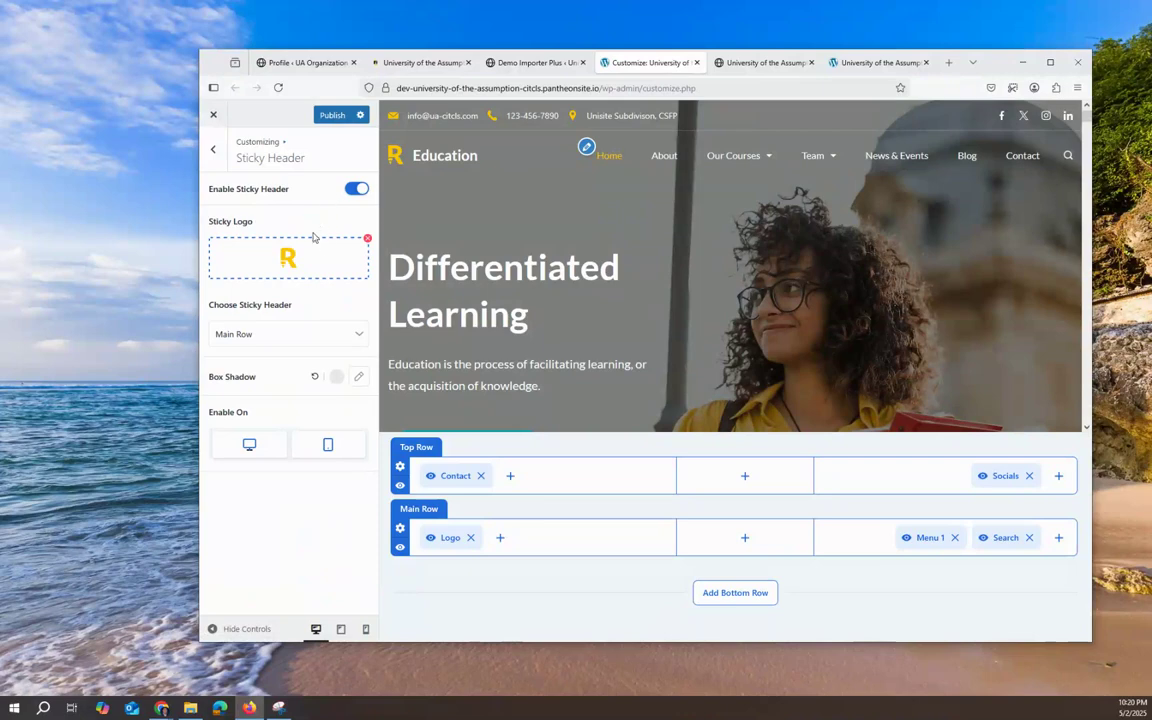
# Step: Upload SSITE-Text-Logo from Downloads and set it as the sticky logo
pyautogui.click(305, 266)
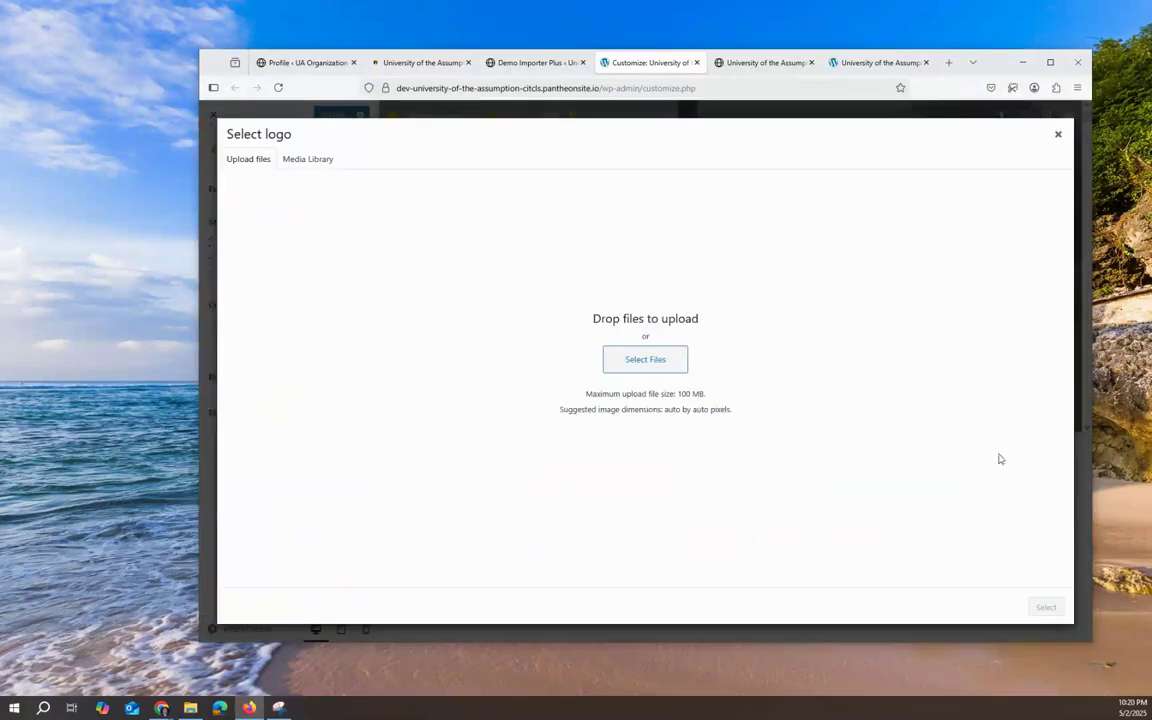
pyautogui.click(656, 363)
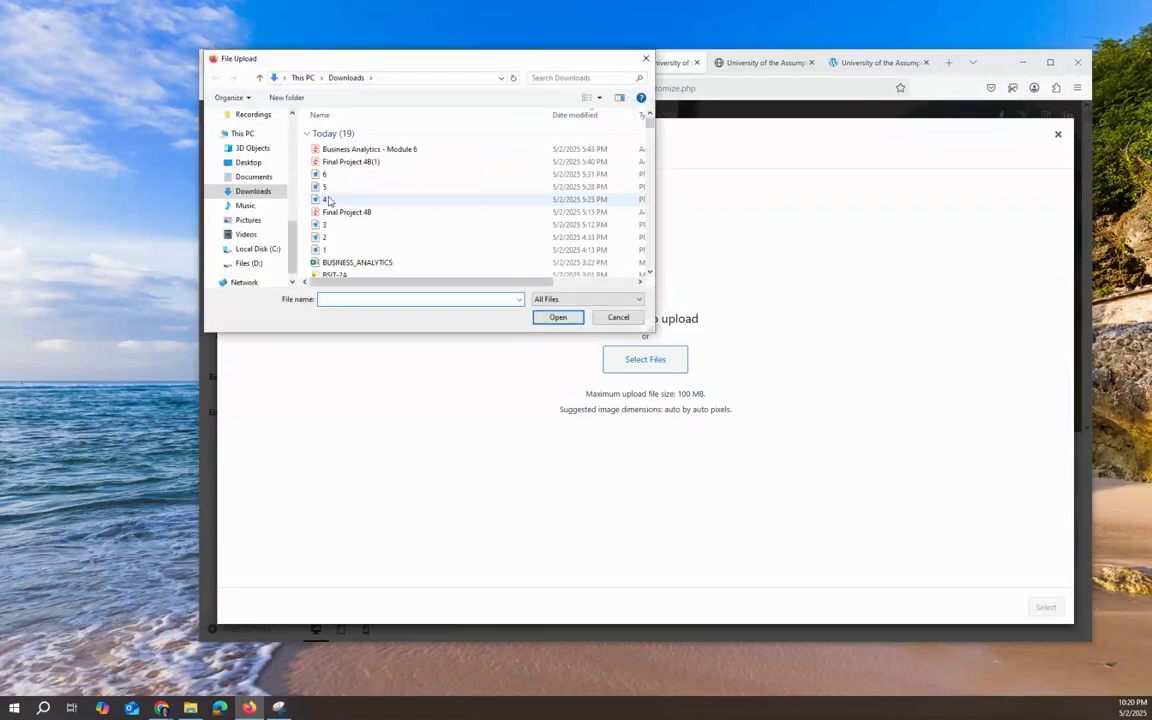
pyautogui.scroll(-3, 373, 210)
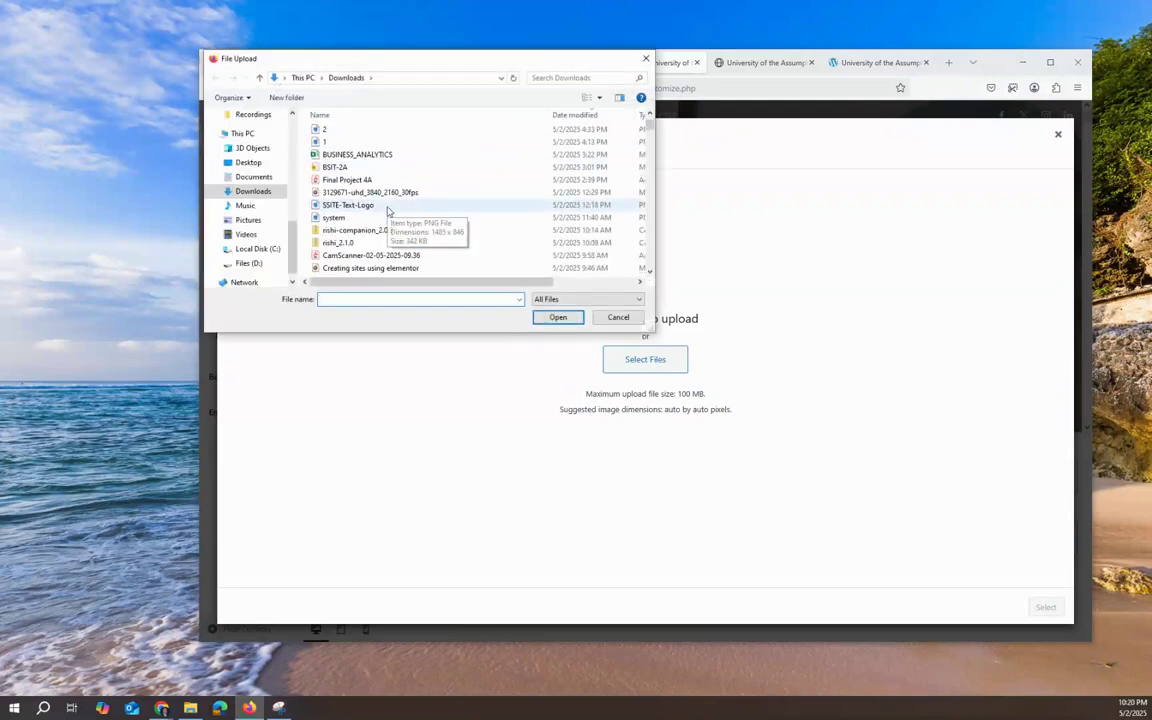
pyautogui.click(370, 206)
pyautogui.click(557, 317)
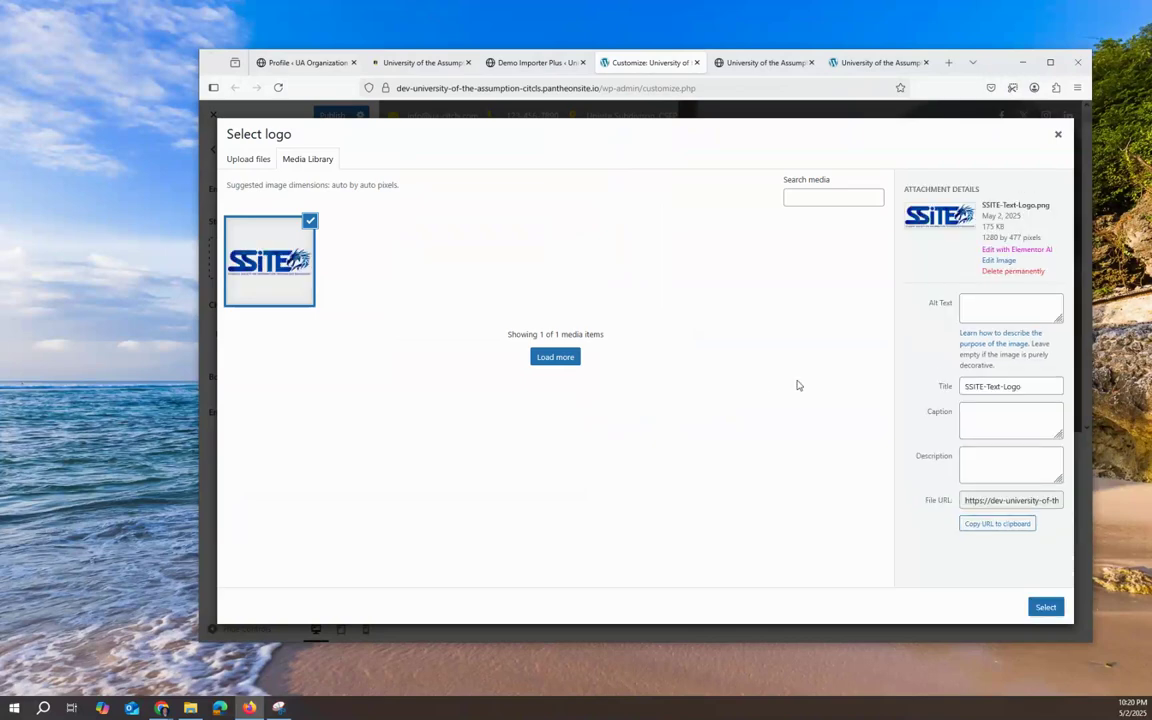
pyautogui.click(1045, 607)
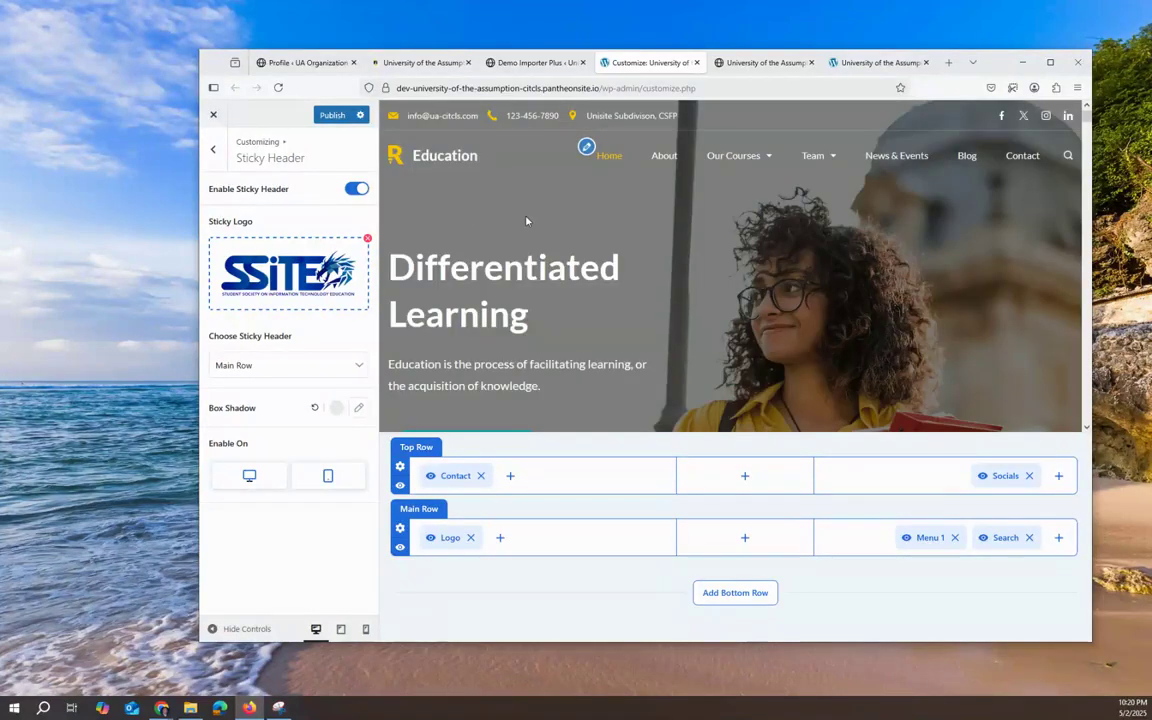
# Step: Keep Main Row as the sticky header row, check its box shadow options, then open the header Logo settings
pyautogui.scroll(-3, 416, 221)
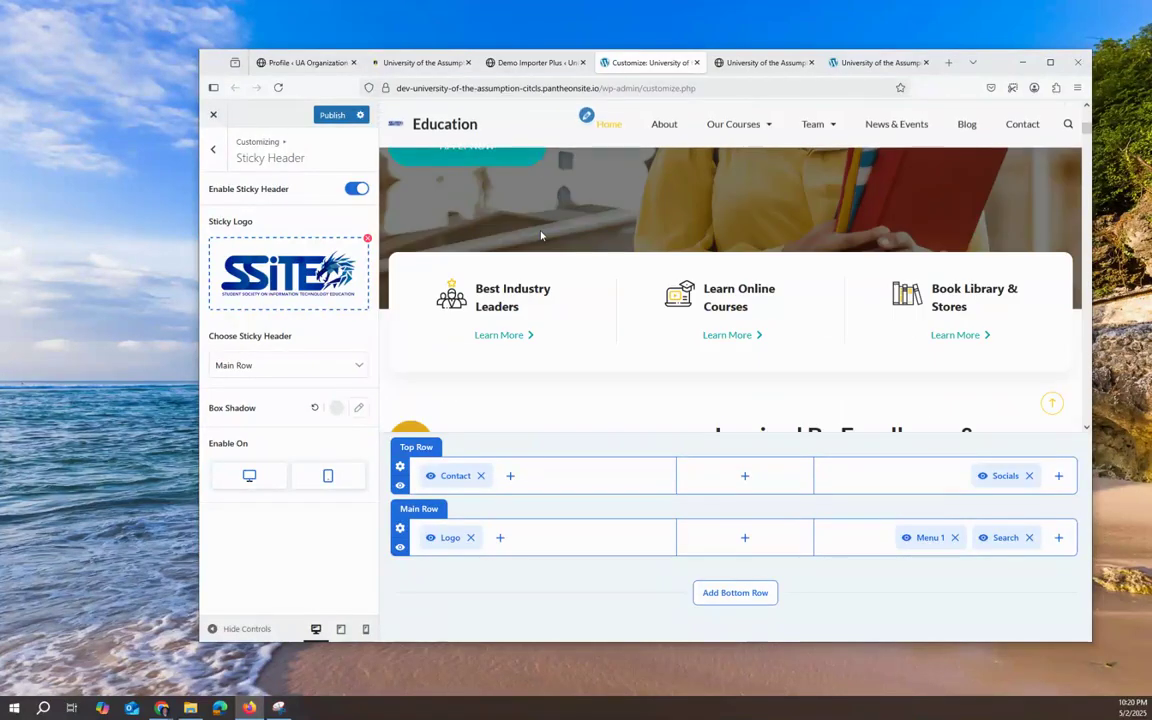
pyautogui.click(406, 134)
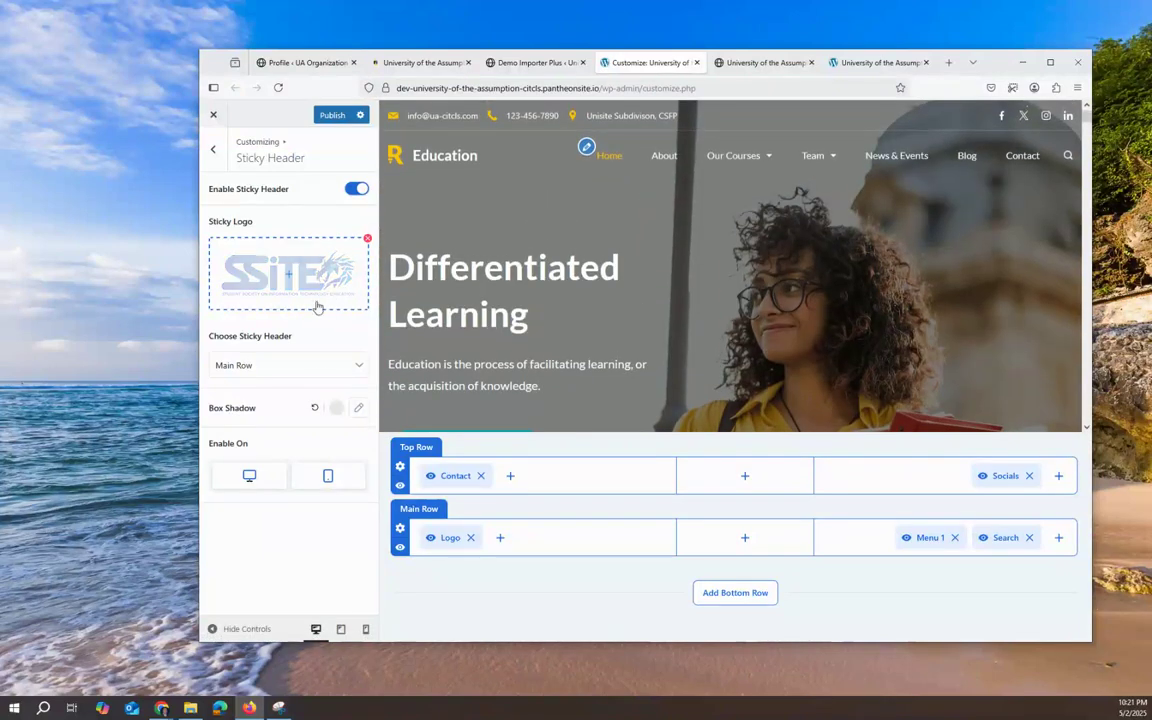
pyautogui.click(356, 370)
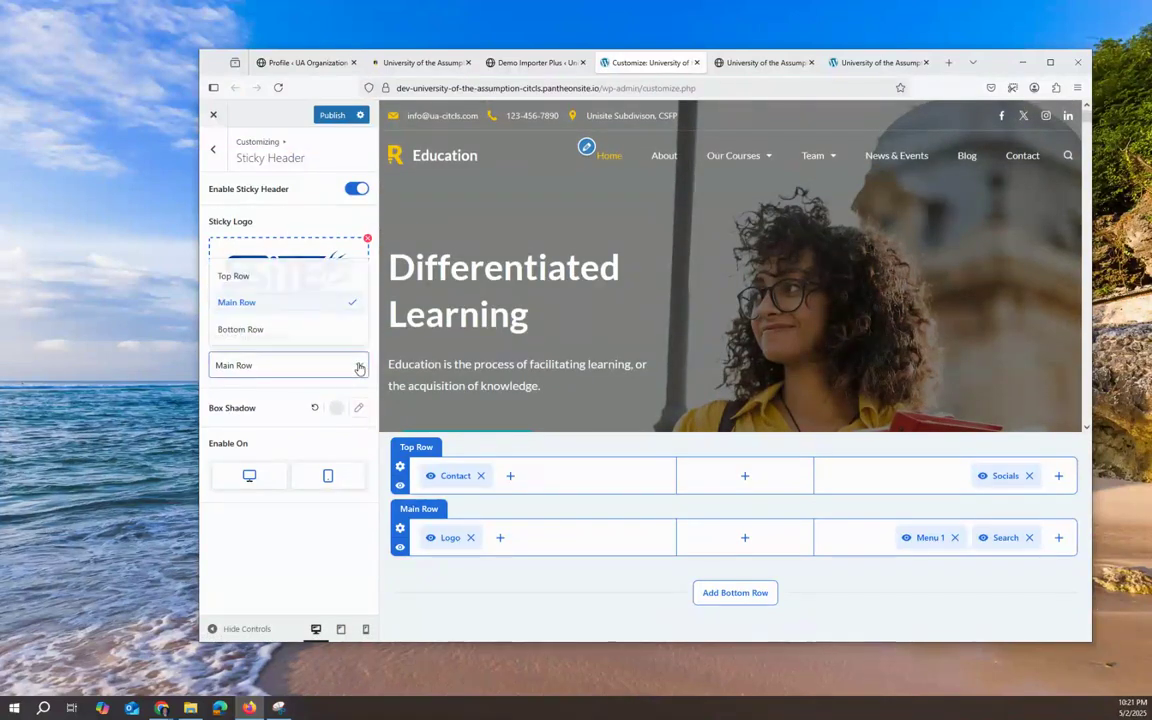
pyautogui.click(358, 368)
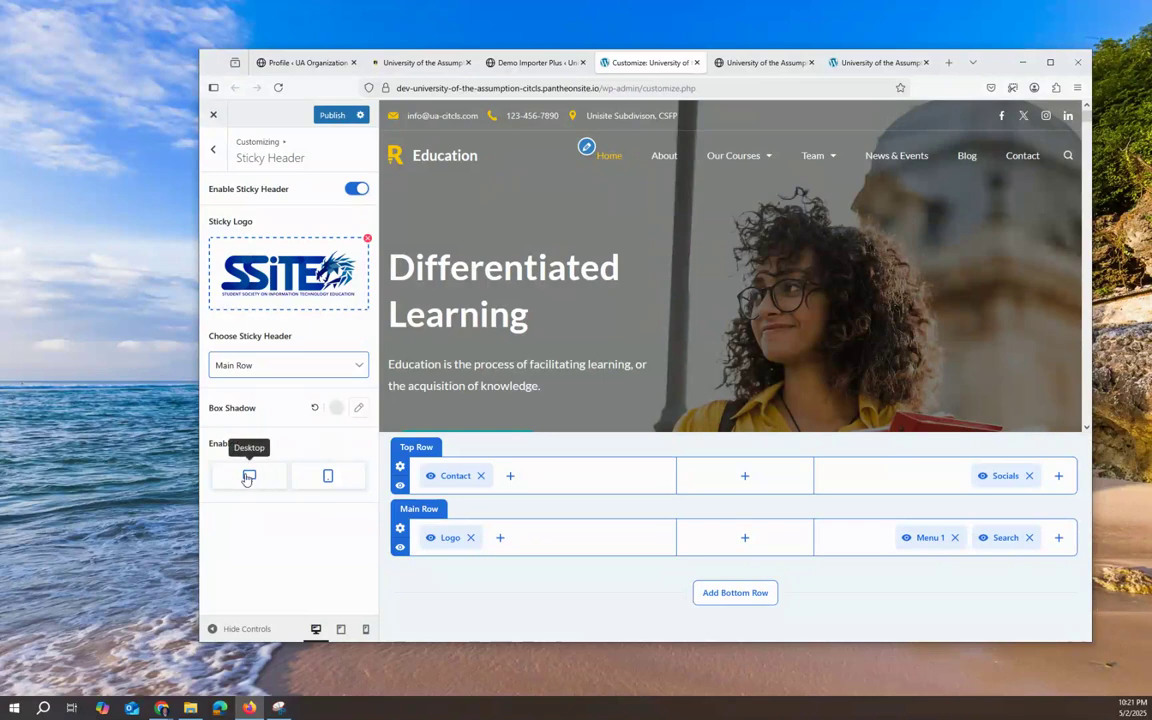
pyautogui.click(360, 408)
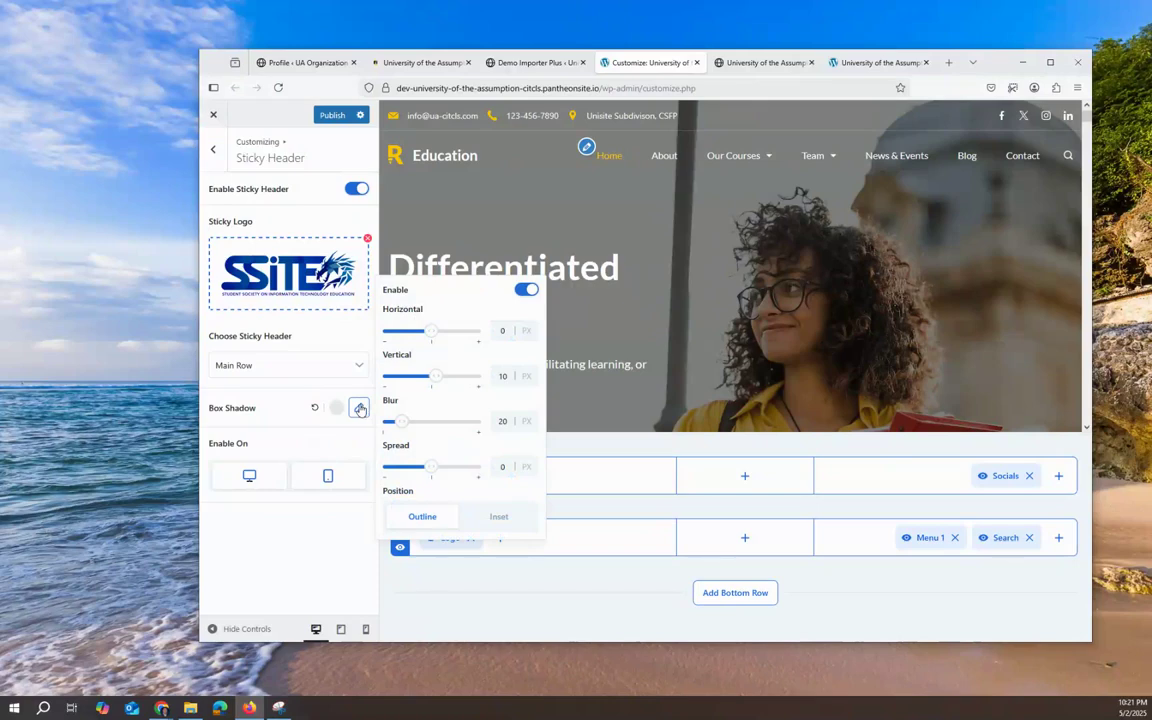
pyautogui.click(307, 283)
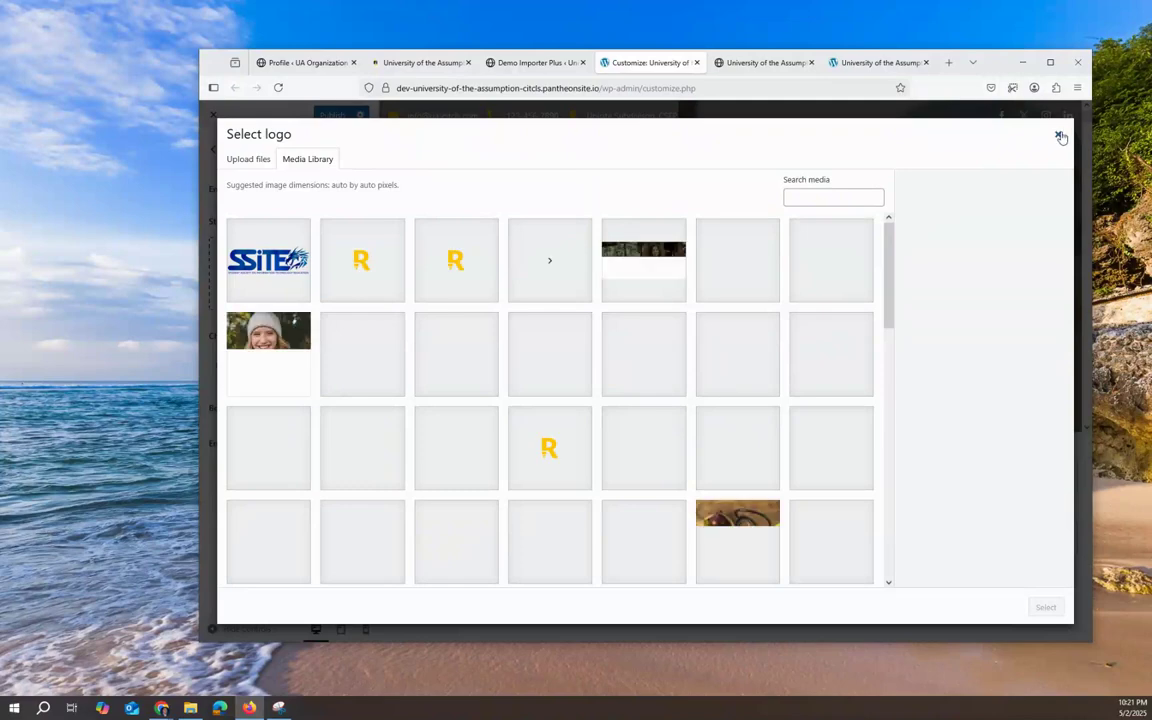
pyautogui.click(1058, 134)
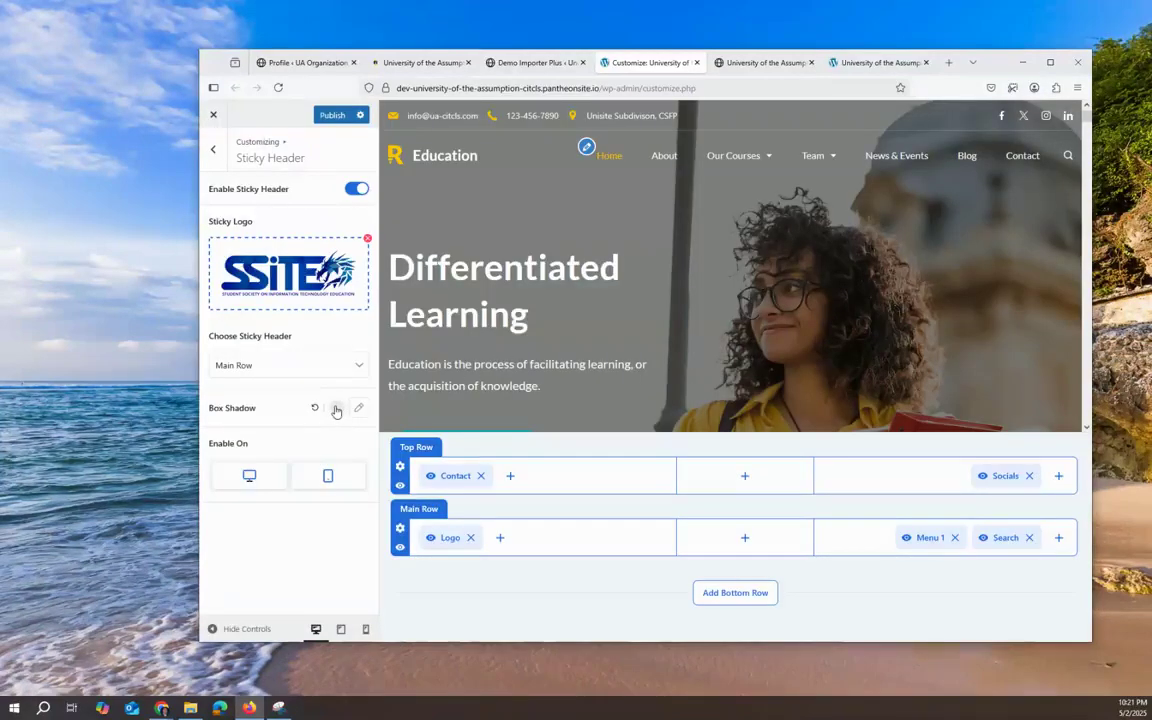
pyautogui.scroll(-3, 550, 322)
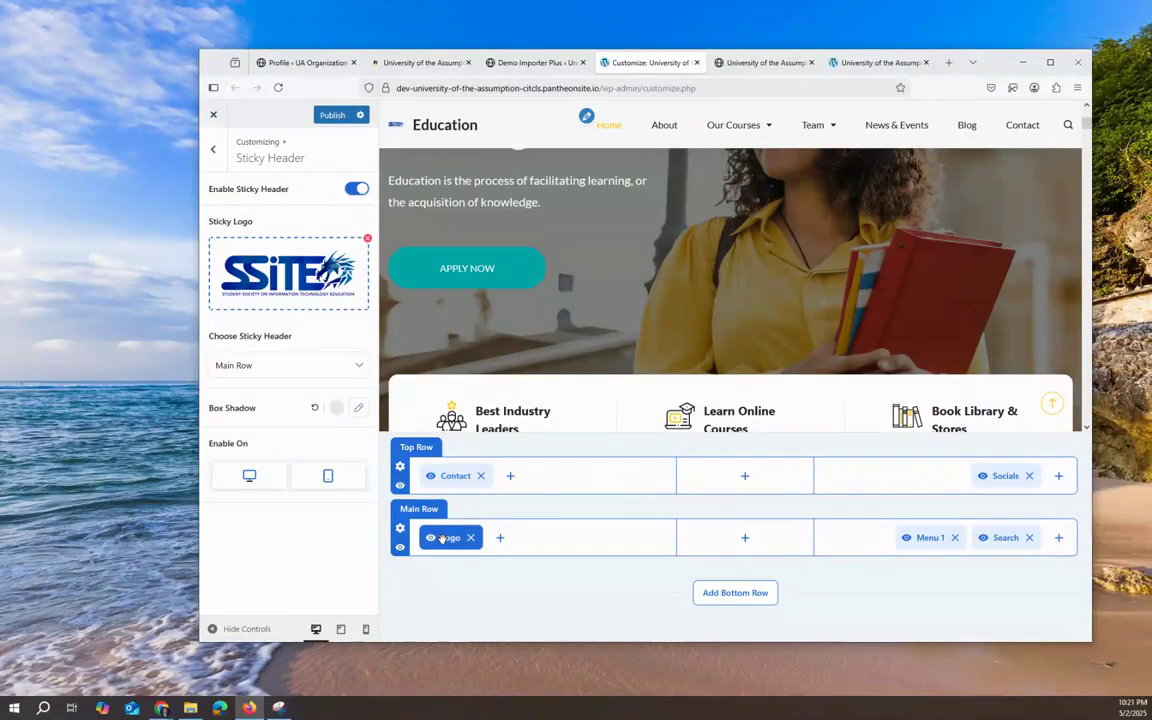
pyautogui.click(438, 538)
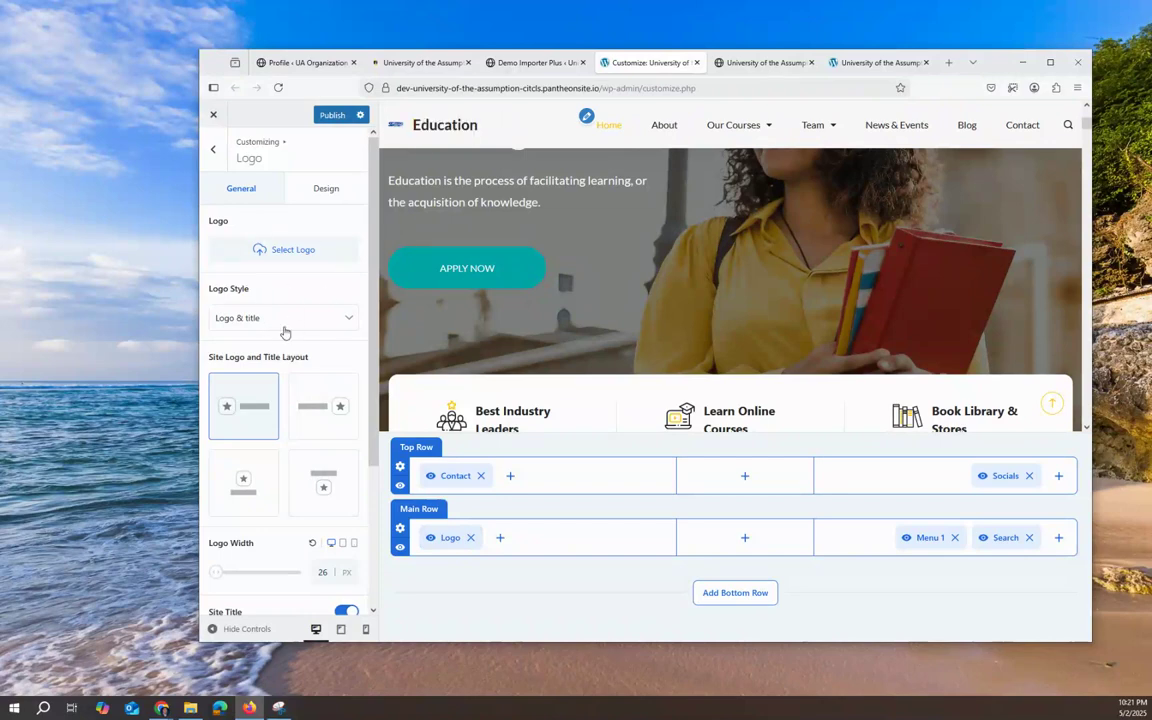
# Step: Switch the header logo to Logo-only style and widen it to 154 px
pyautogui.click(284, 318)
pyautogui.click(243, 236)
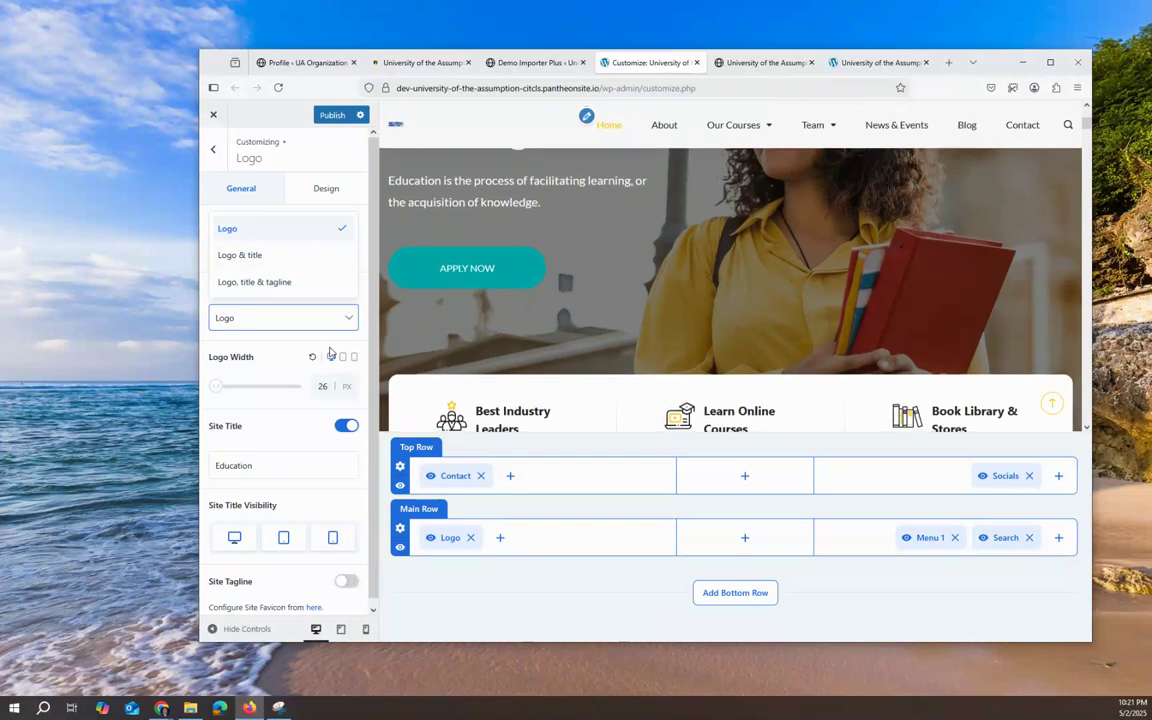
pyautogui.moveTo(216, 388); pyautogui.dragTo(257, 391)
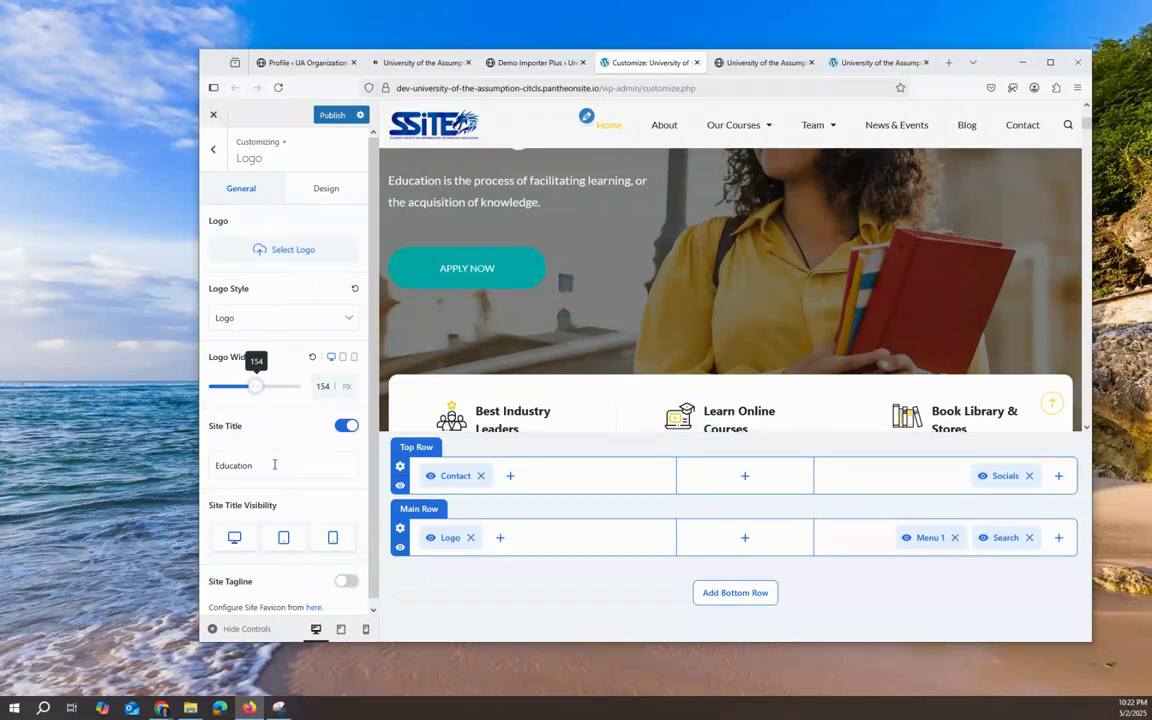
pyautogui.scroll(-1, 283, 470)
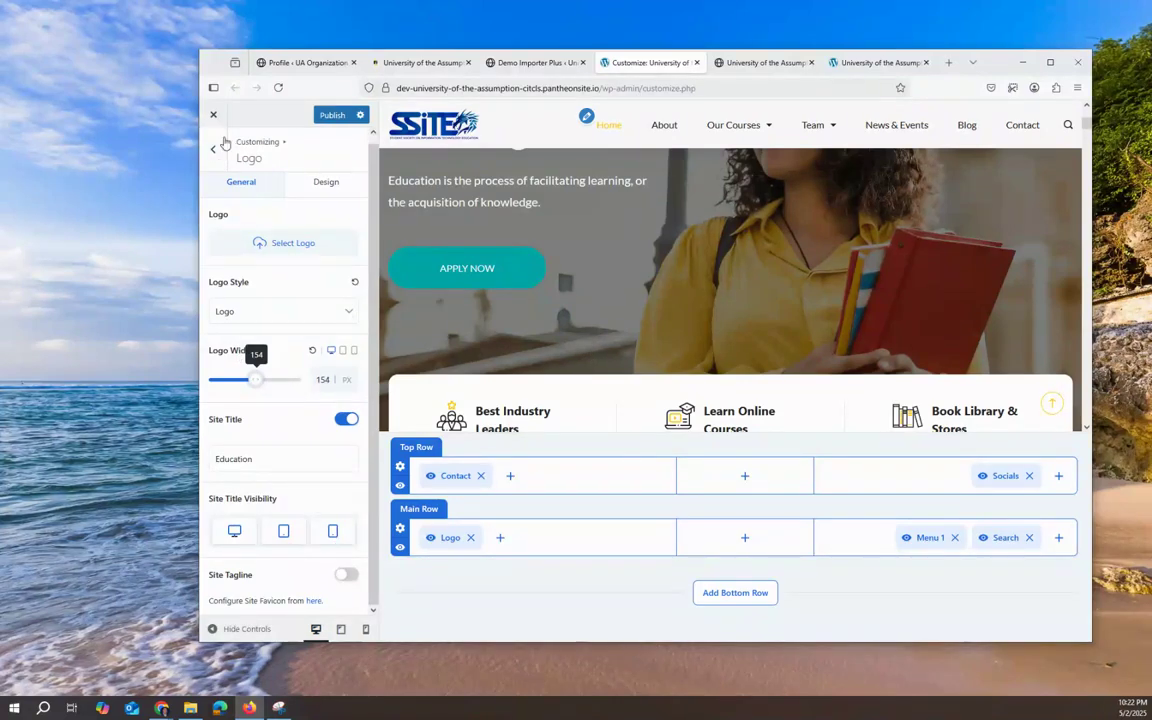
pyautogui.click(213, 149)
pyautogui.click(287, 183)
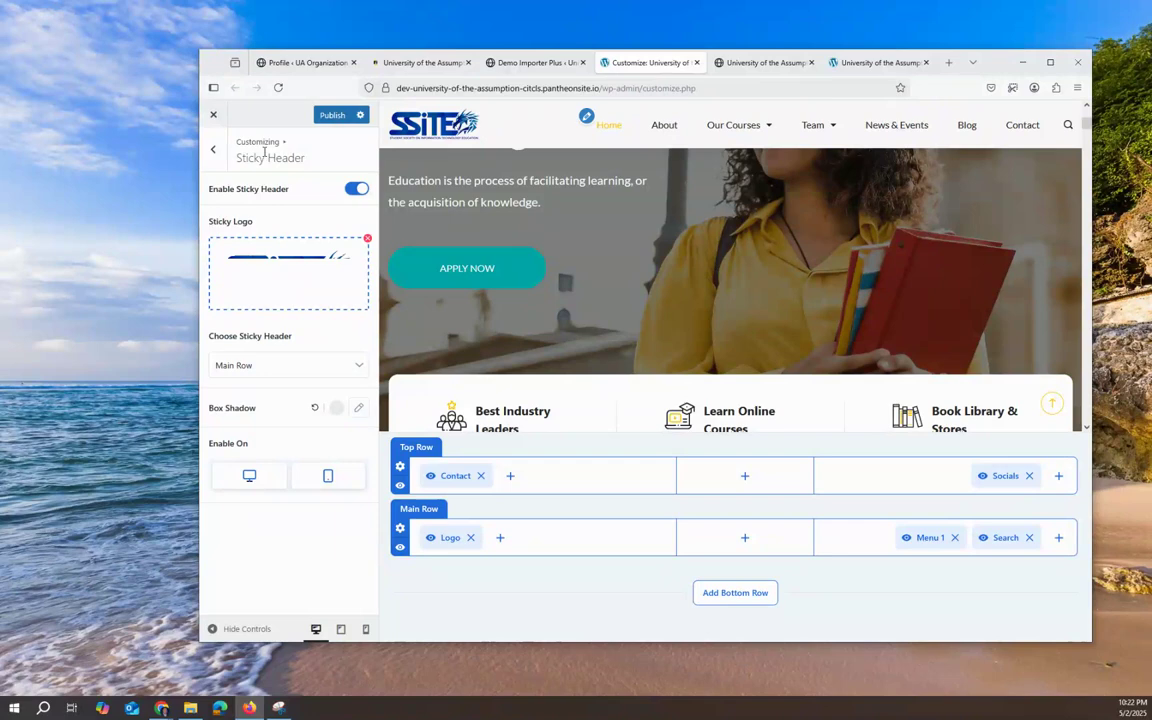
# Step: Set SSITE-Text-Logo from the Media Library as the transparent header's logo
pyautogui.click(213, 149)
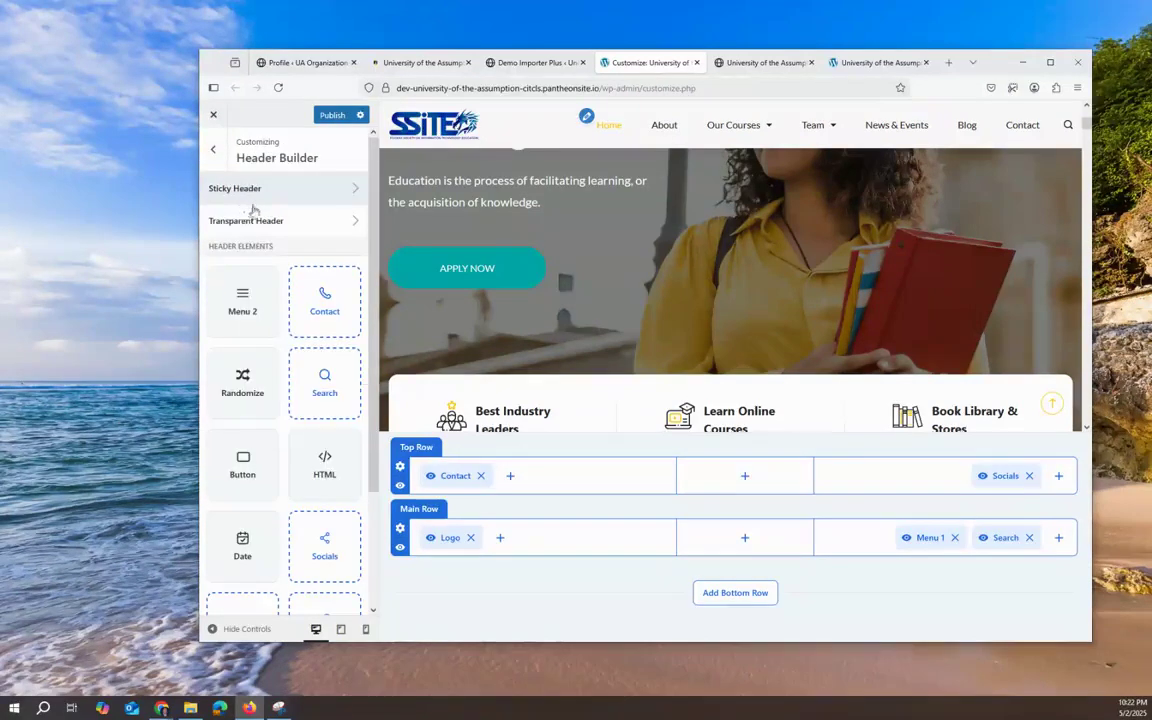
pyautogui.click(286, 221)
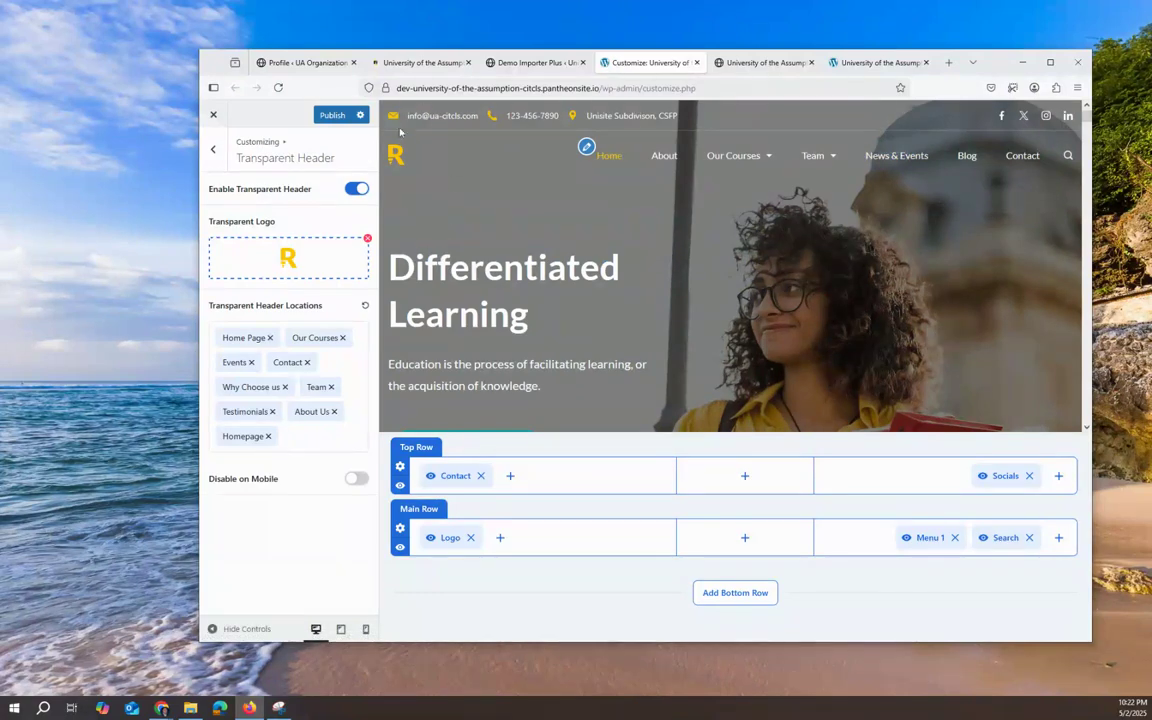
pyautogui.click(286, 261)
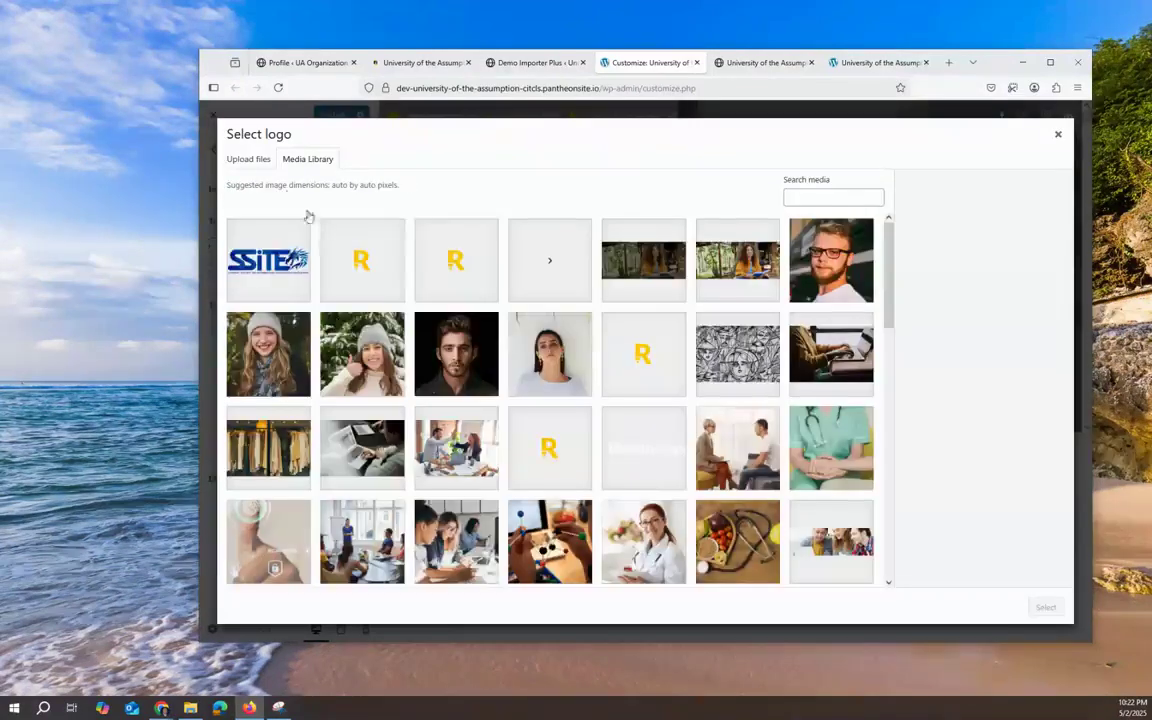
pyautogui.click(265, 238)
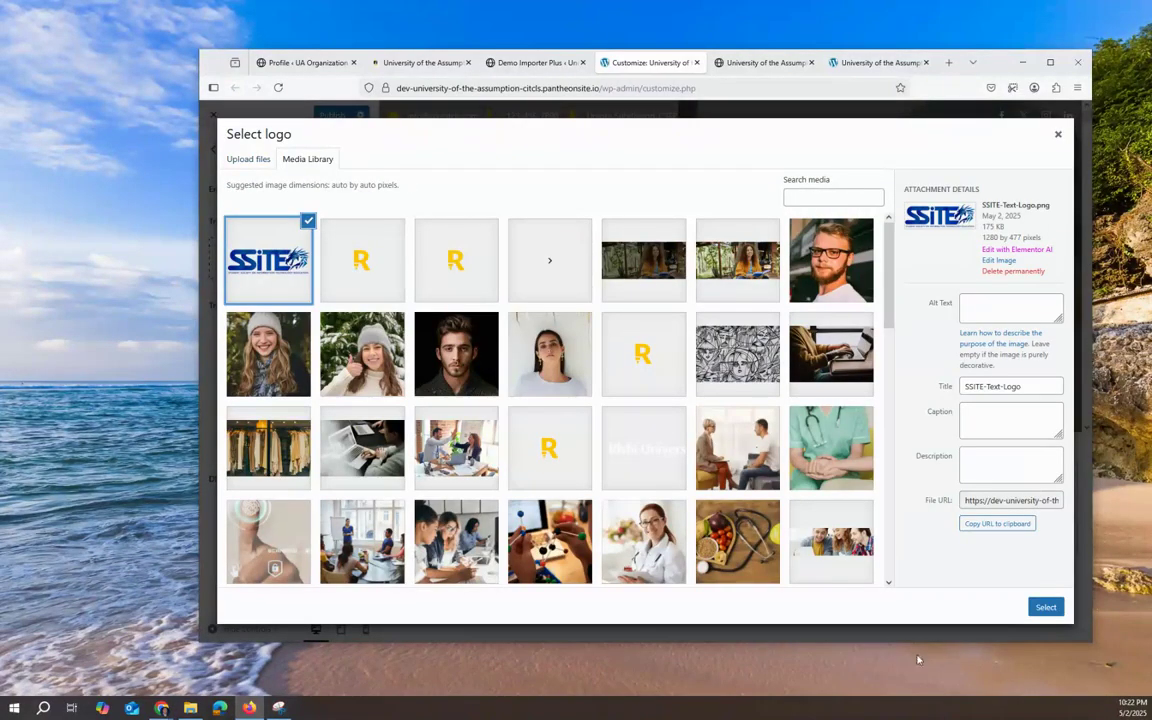
pyautogui.click(1045, 608)
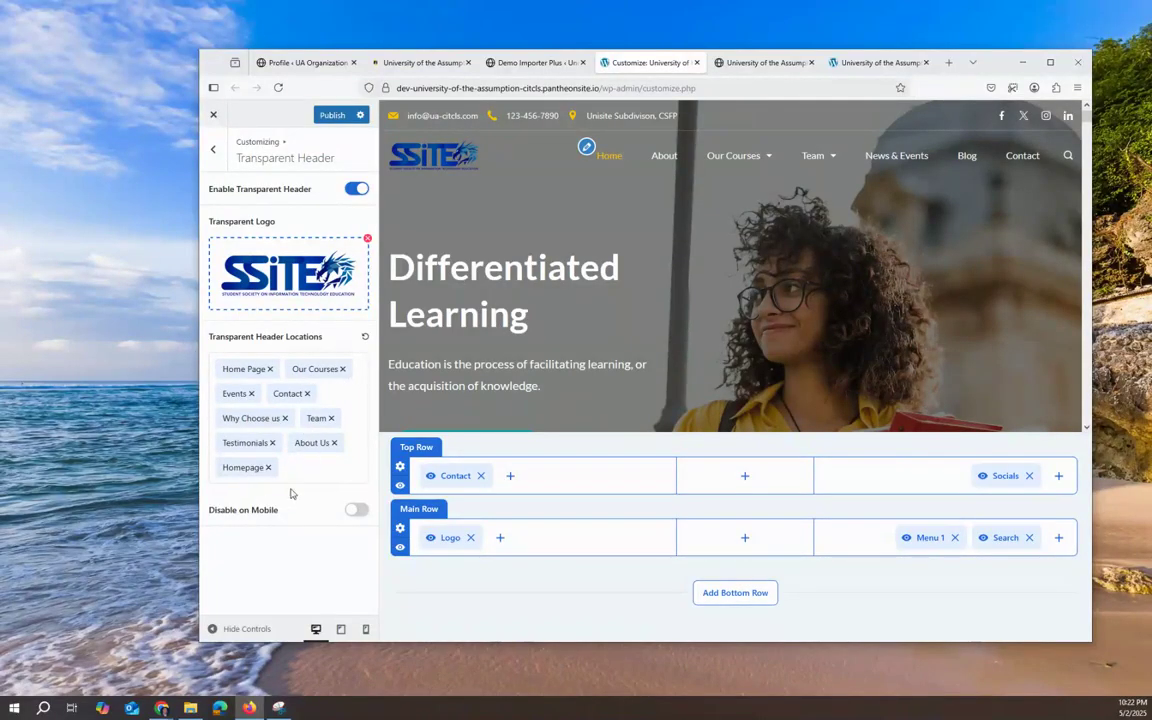
pyautogui.scroll(-2, 694, 347)
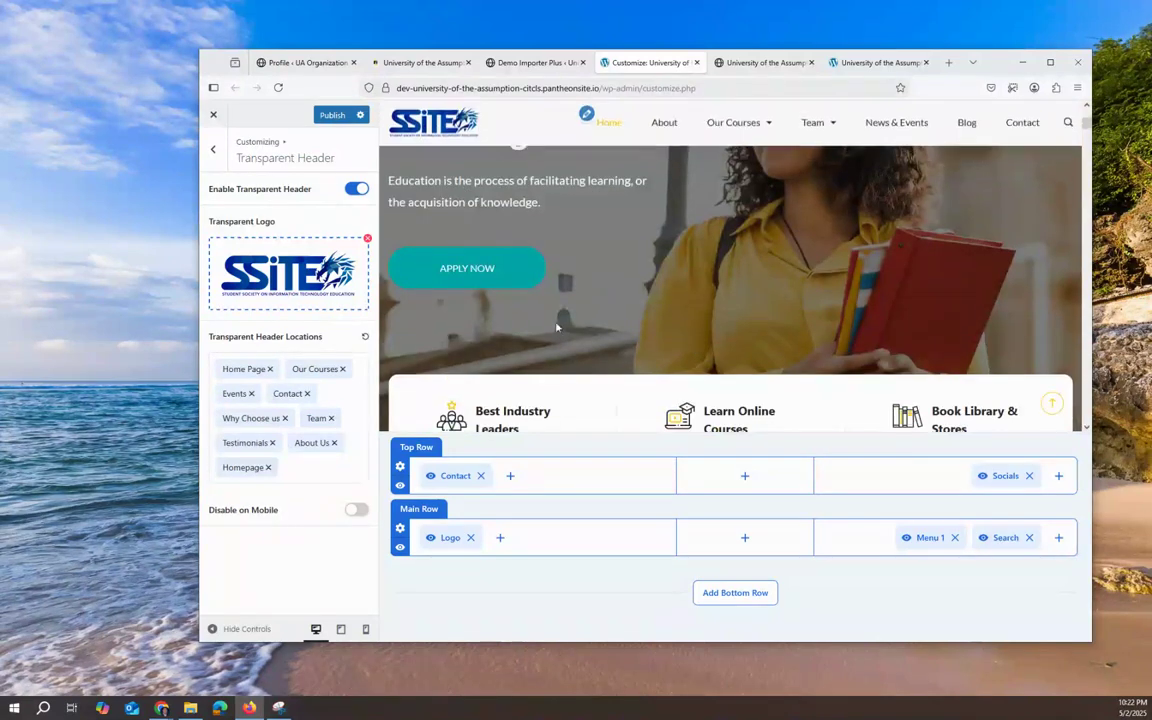
pyautogui.click(212, 149)
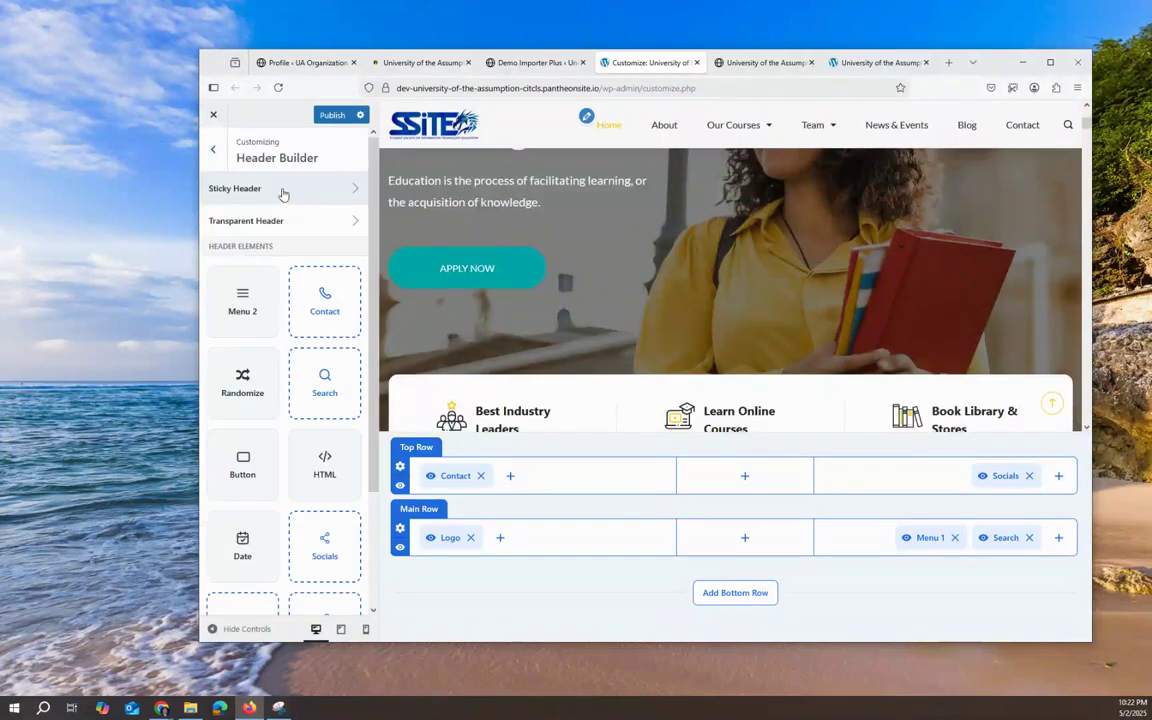
# Step: Keep Main Row as the sticky header row and check the logo settings
pyautogui.click(283, 191)
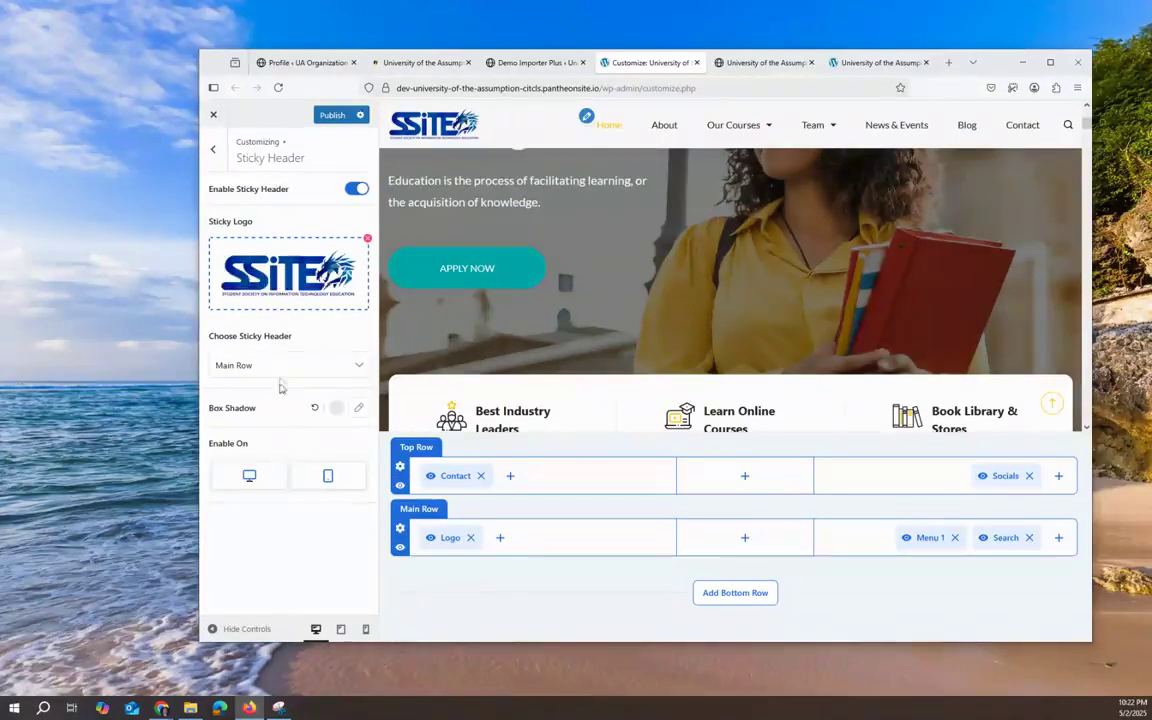
pyautogui.click(280, 365)
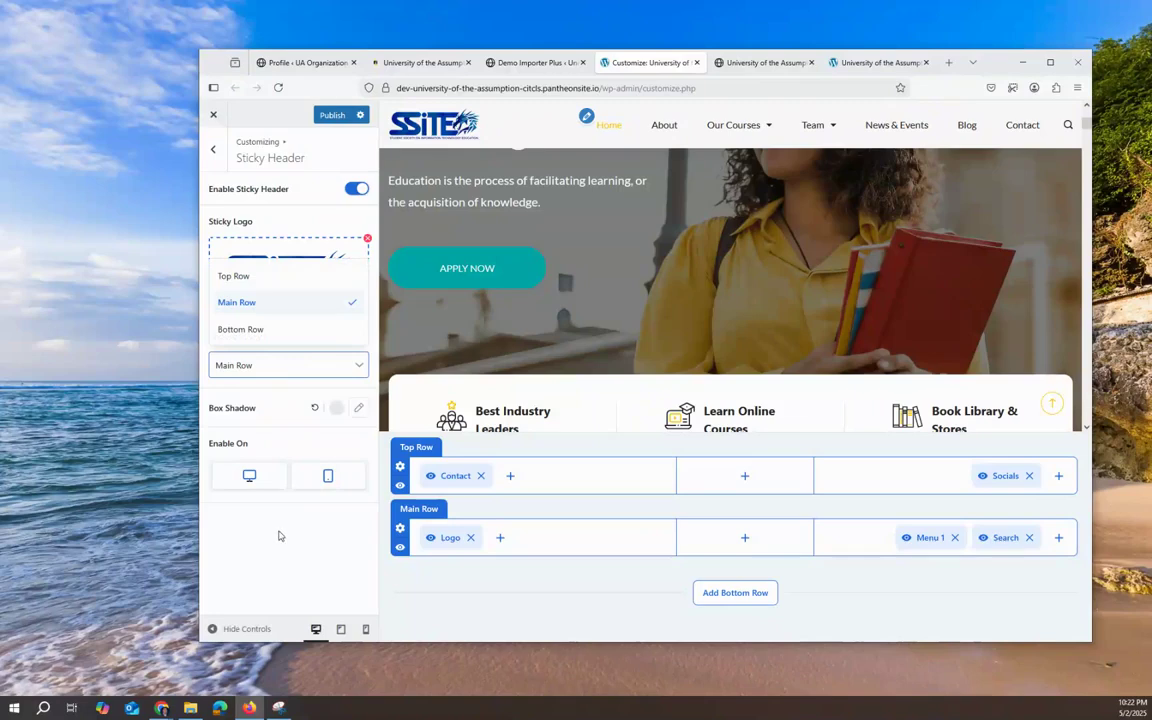
pyautogui.click(296, 382)
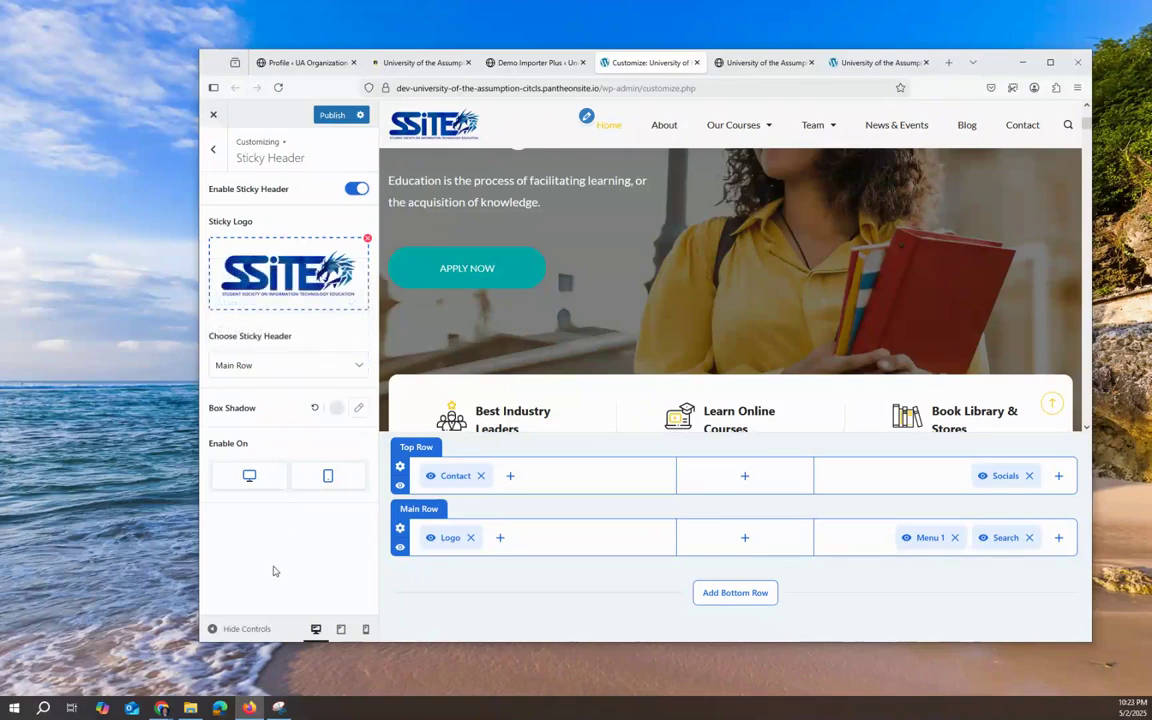
pyautogui.click(445, 537)
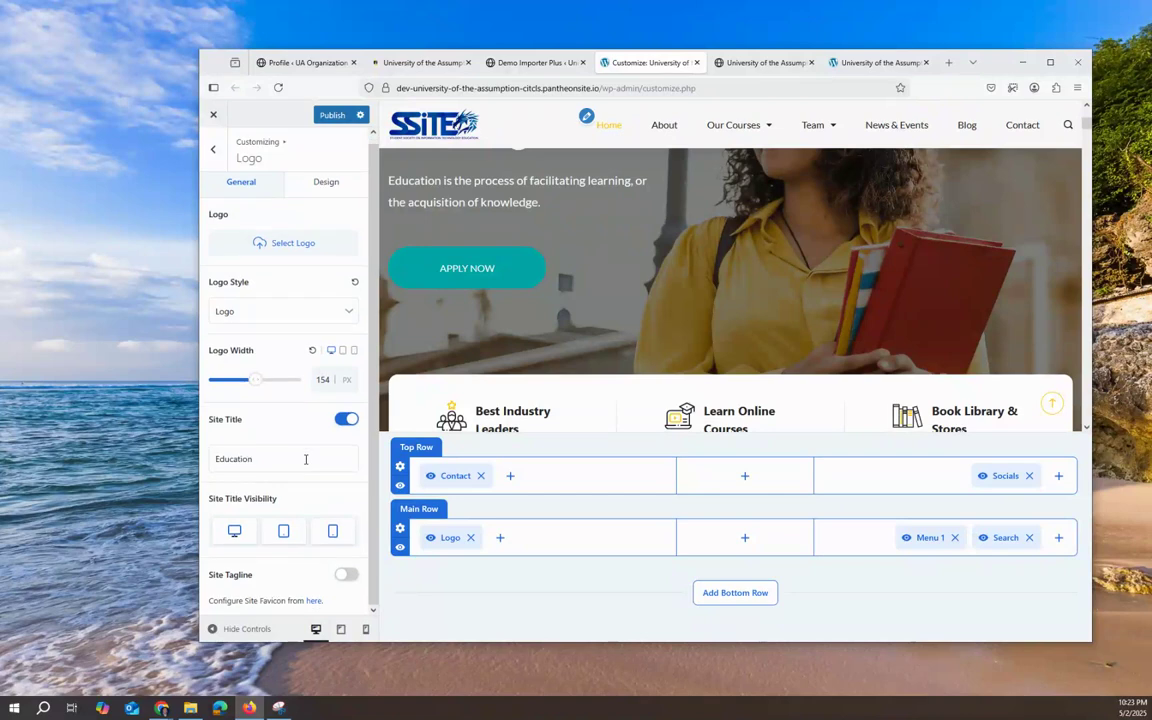
pyautogui.click(212, 149)
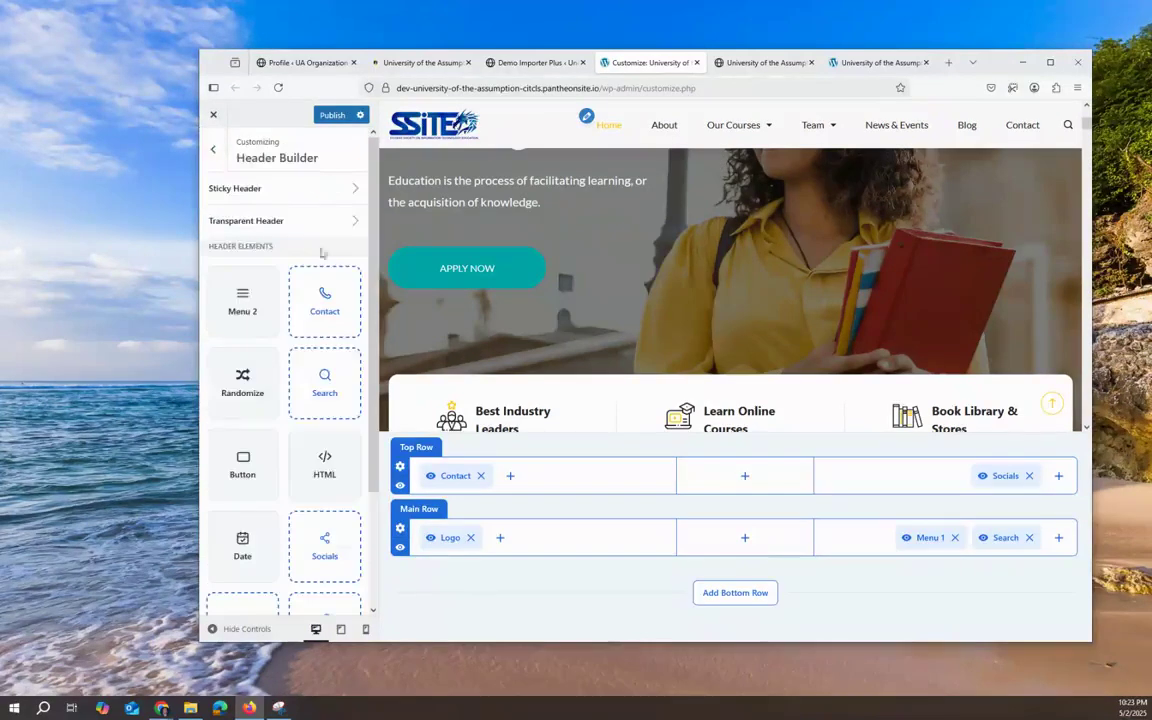
pyautogui.click(240, 186)
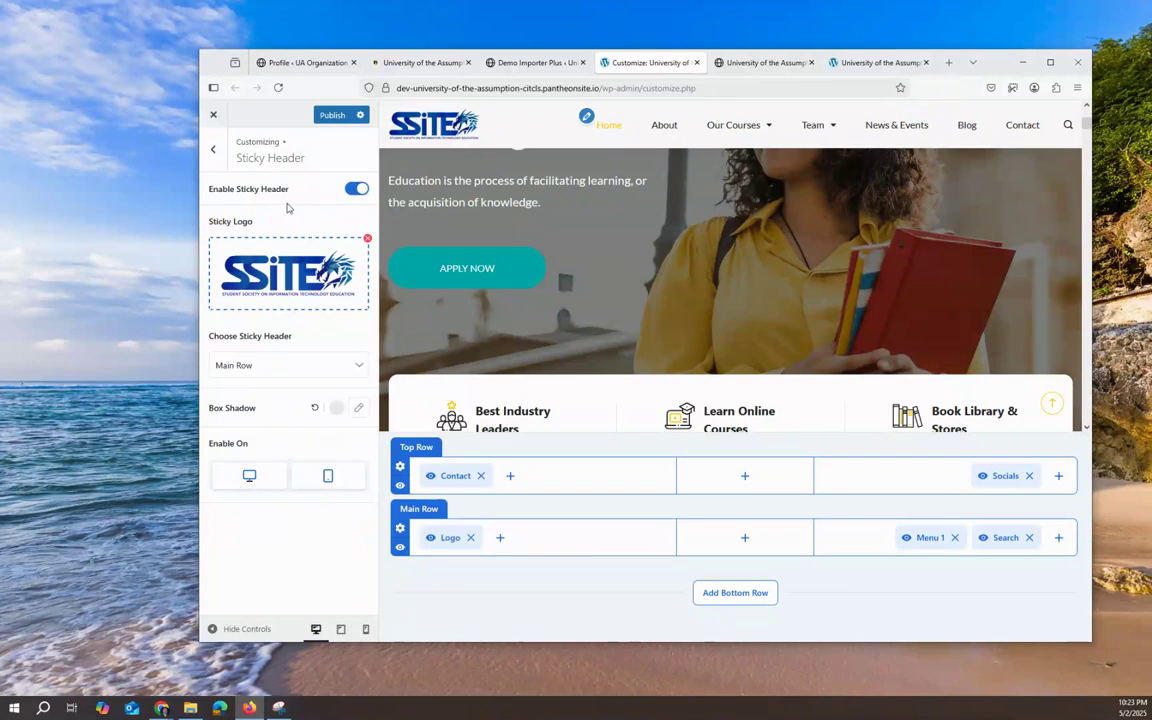
# Step: Browse the Transparent Header and Menus panels, then return to the Header Builder
pyautogui.click(212, 149)
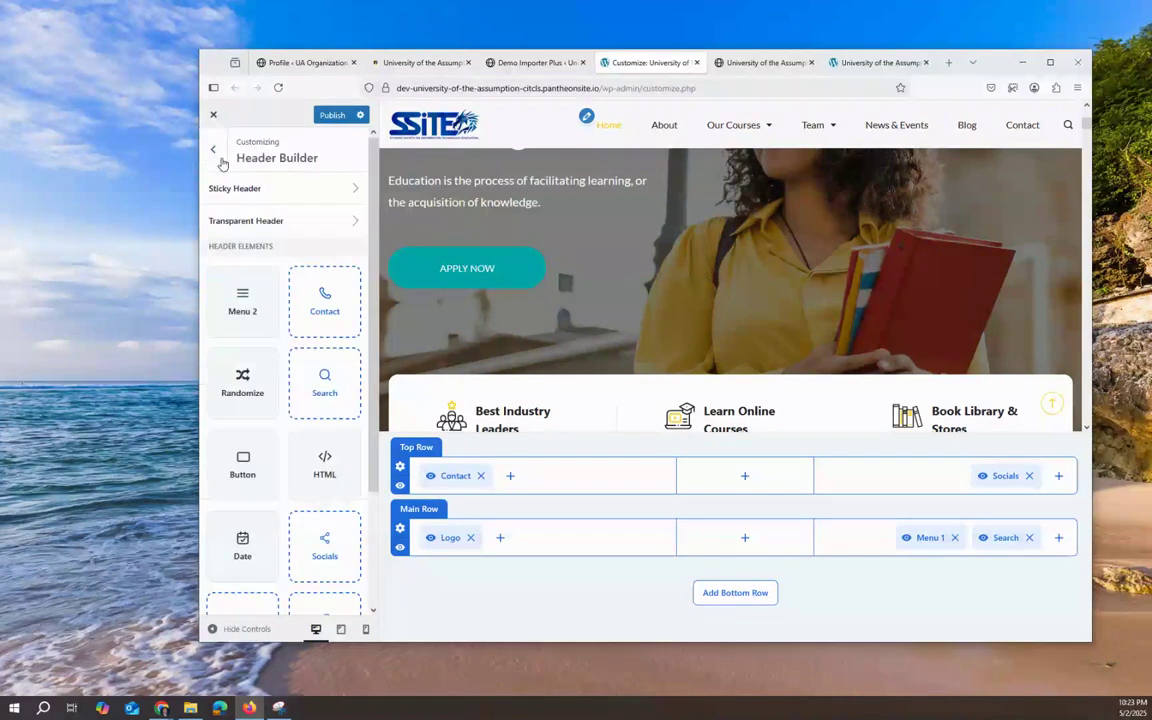
pyautogui.click(232, 219)
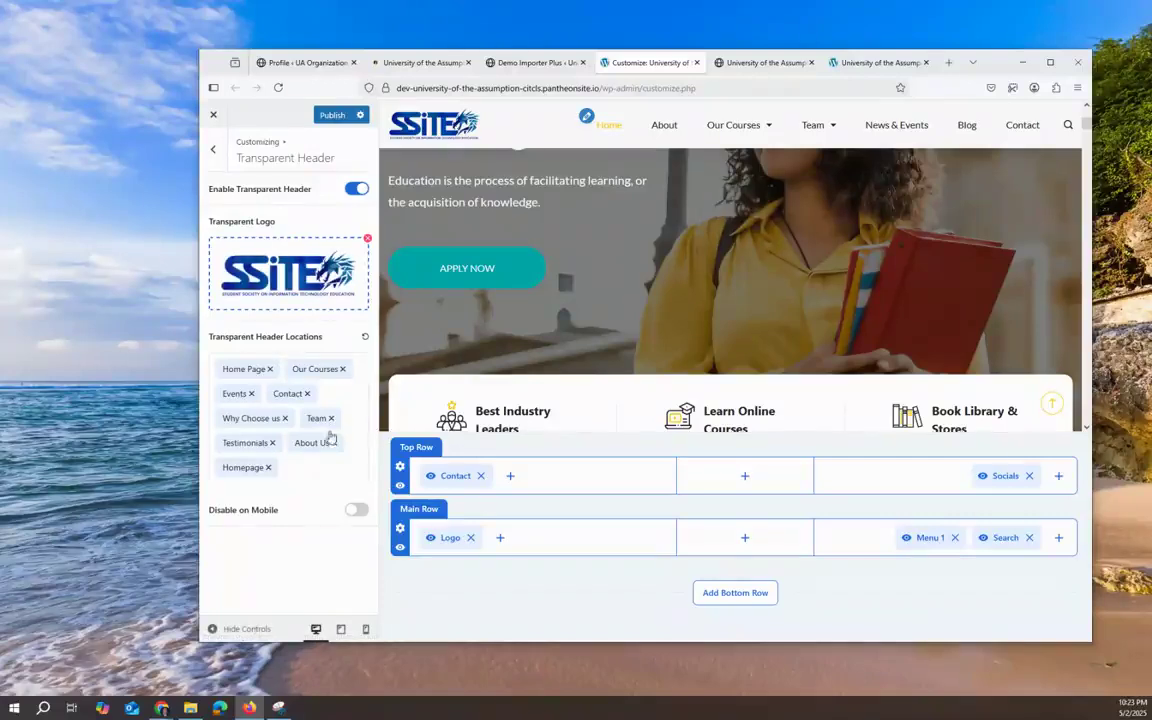
pyautogui.click(213, 152)
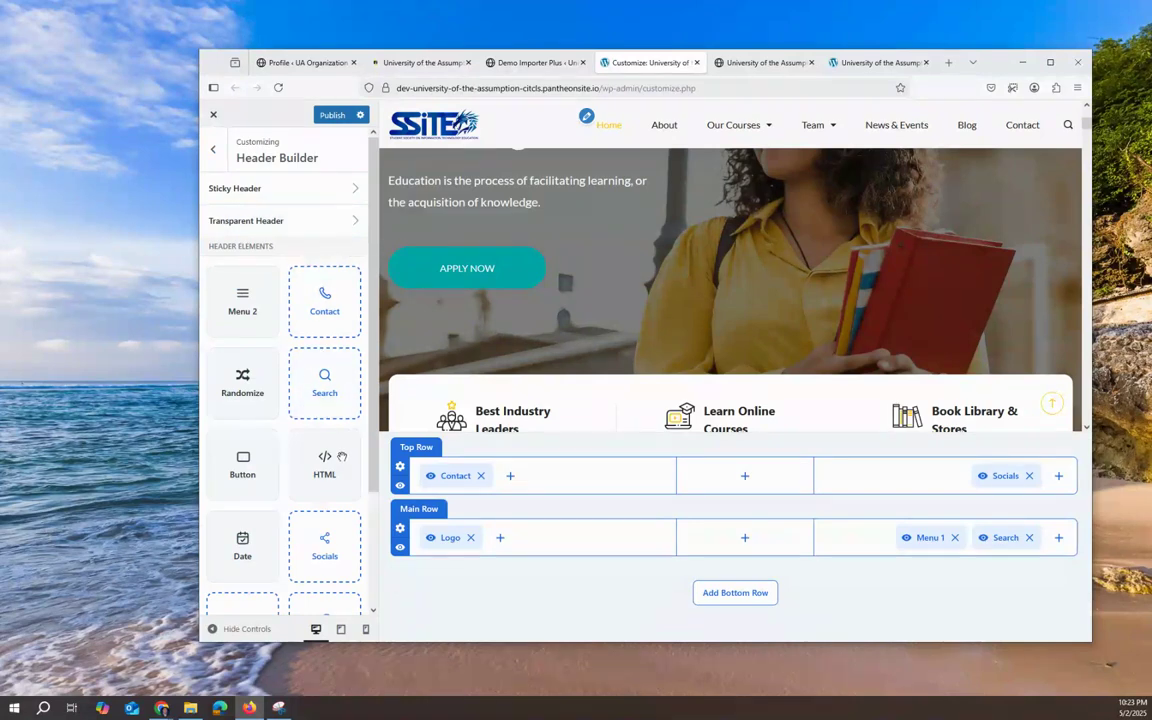
pyautogui.scroll(-3, 360, 538)
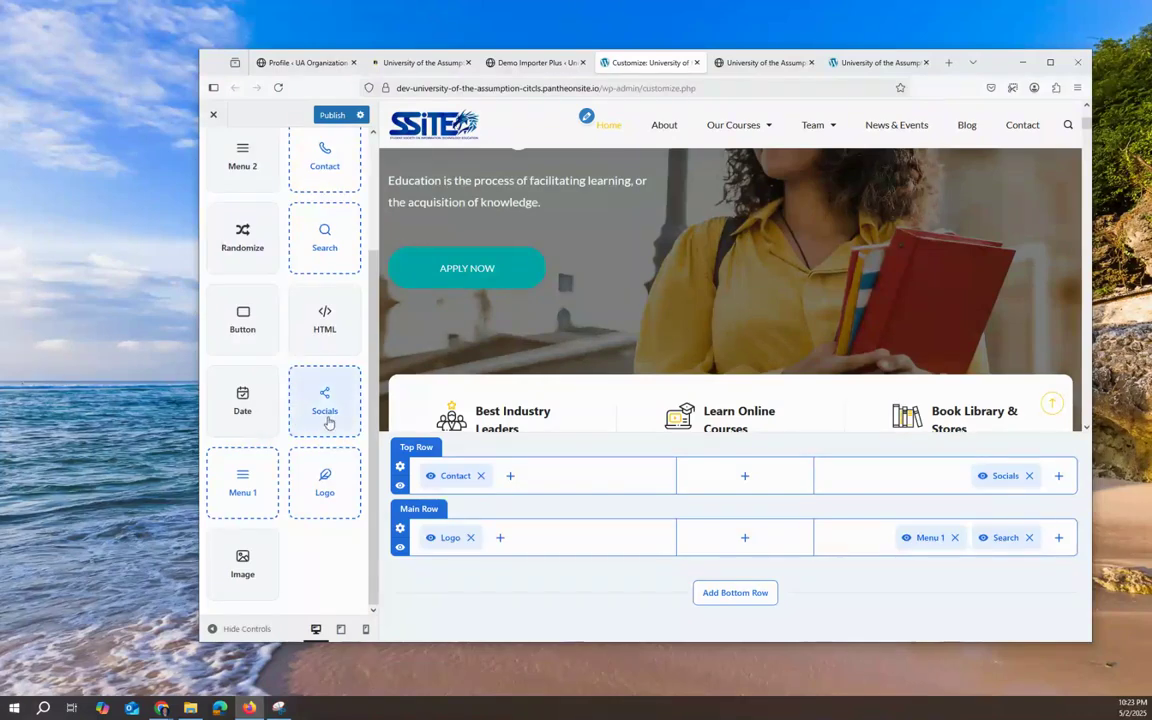
pyautogui.scroll(3, 330, 408)
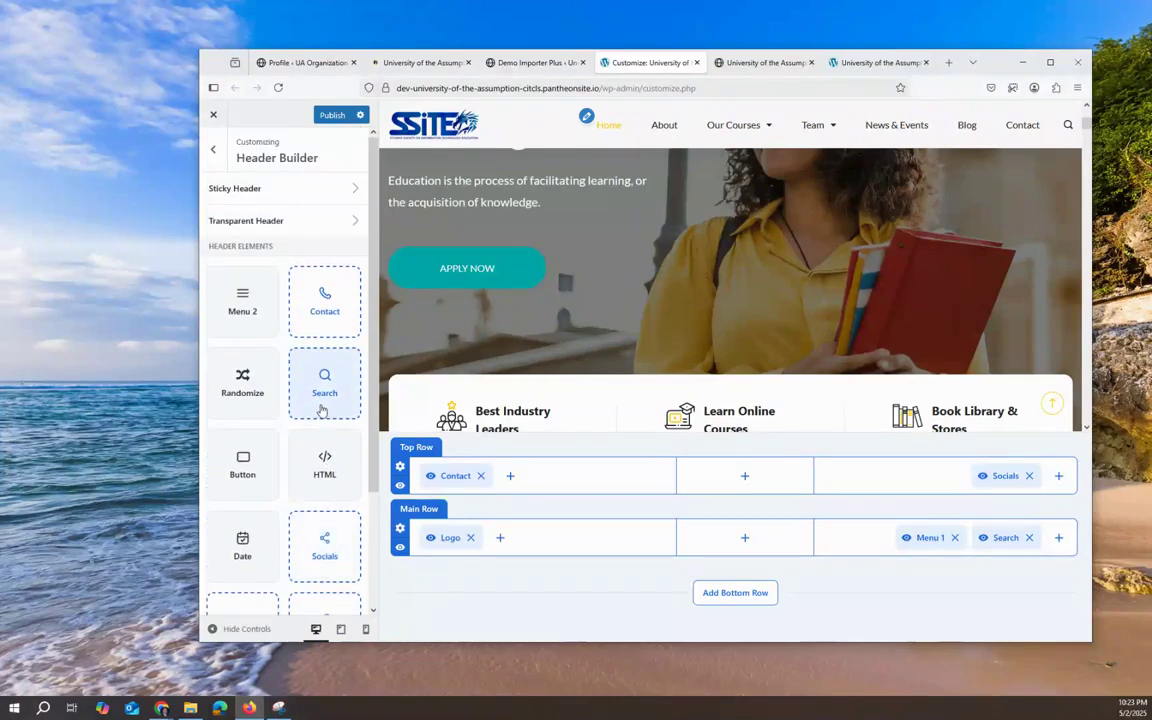
pyautogui.click(212, 149)
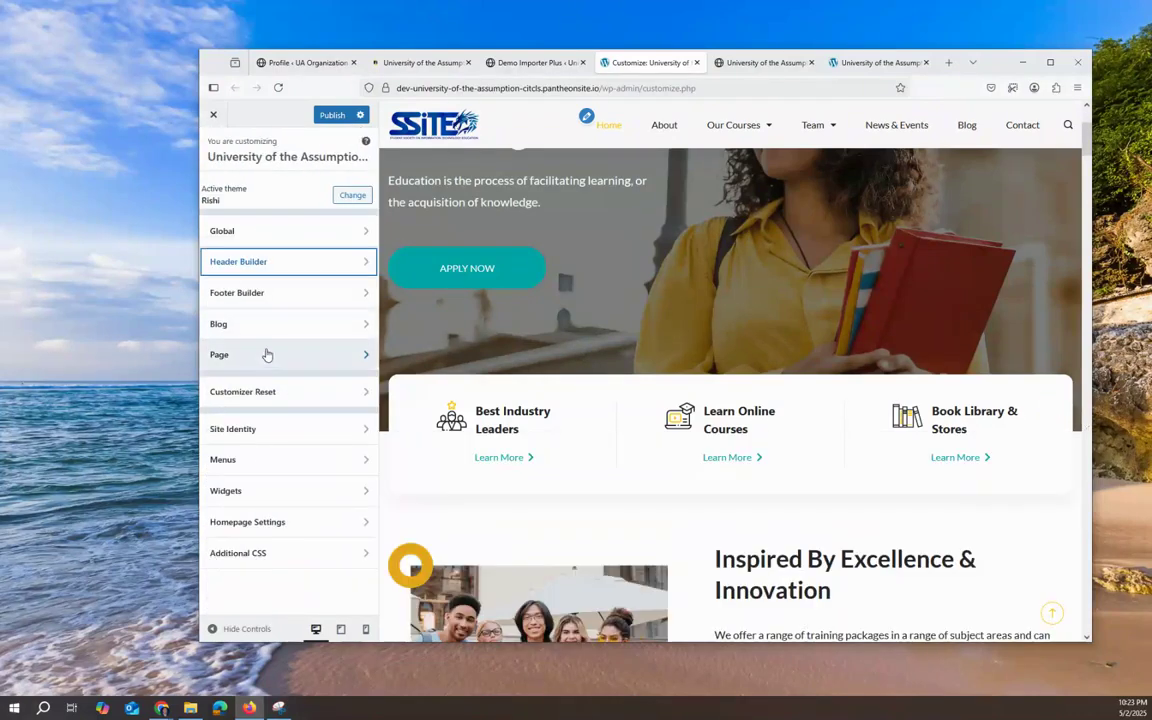
pyautogui.click(316, 461)
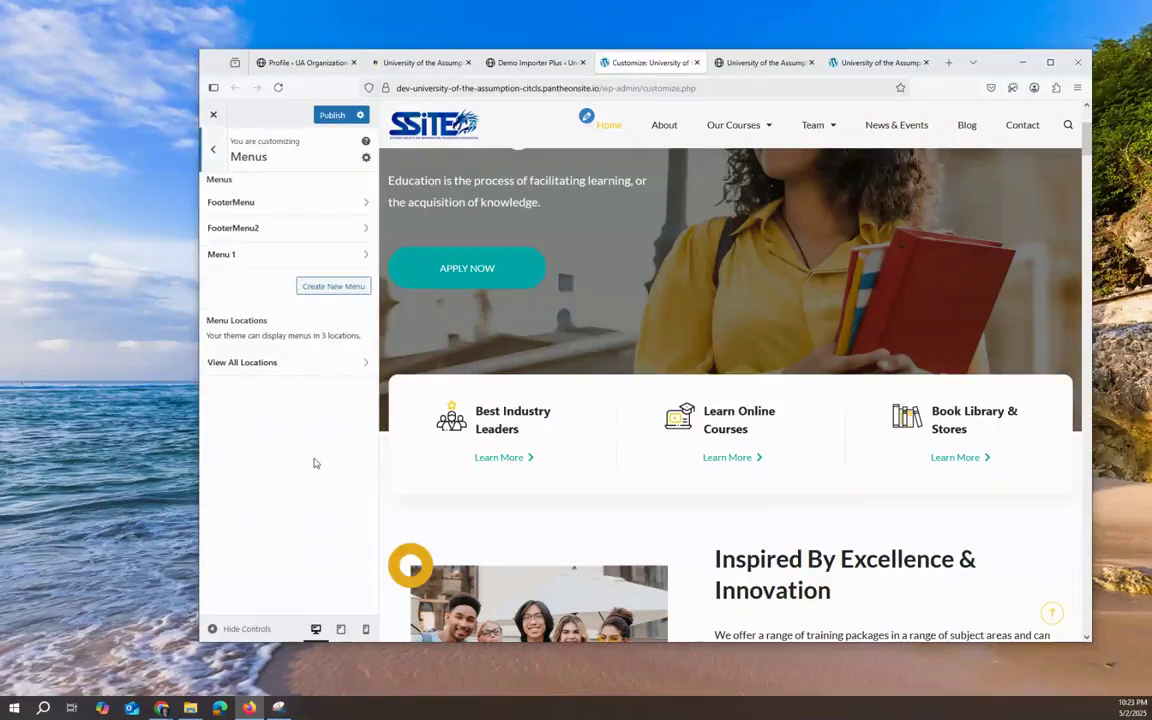
pyautogui.click(212, 149)
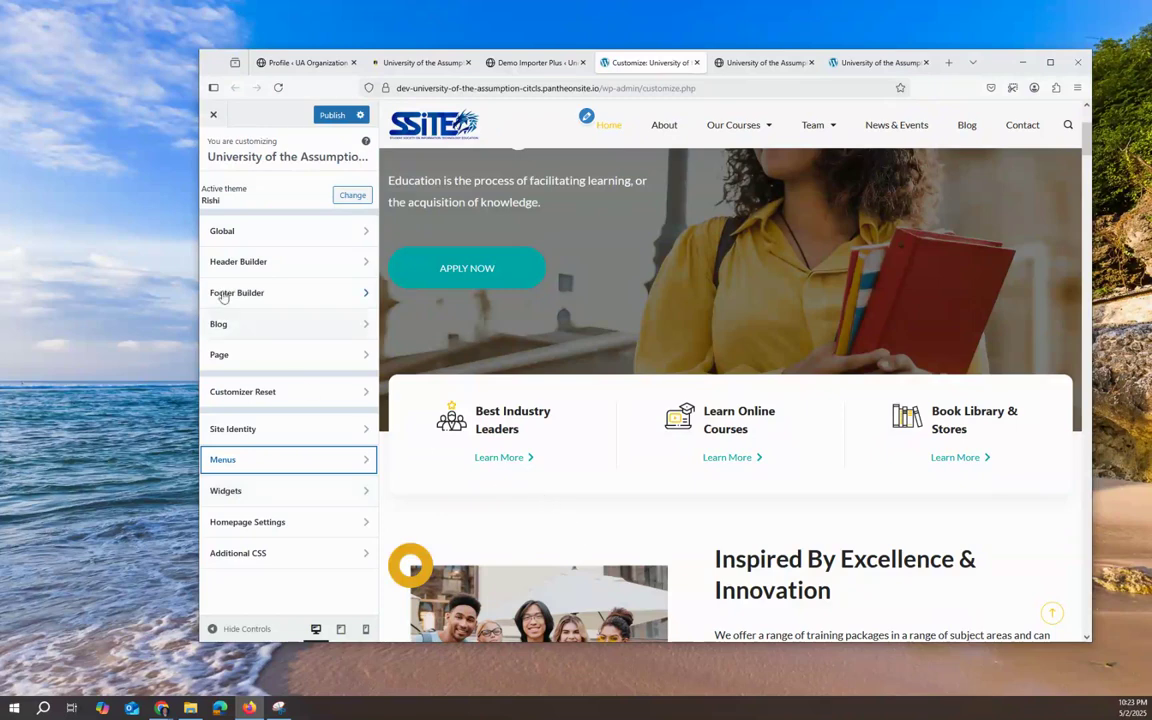
pyautogui.click(232, 261)
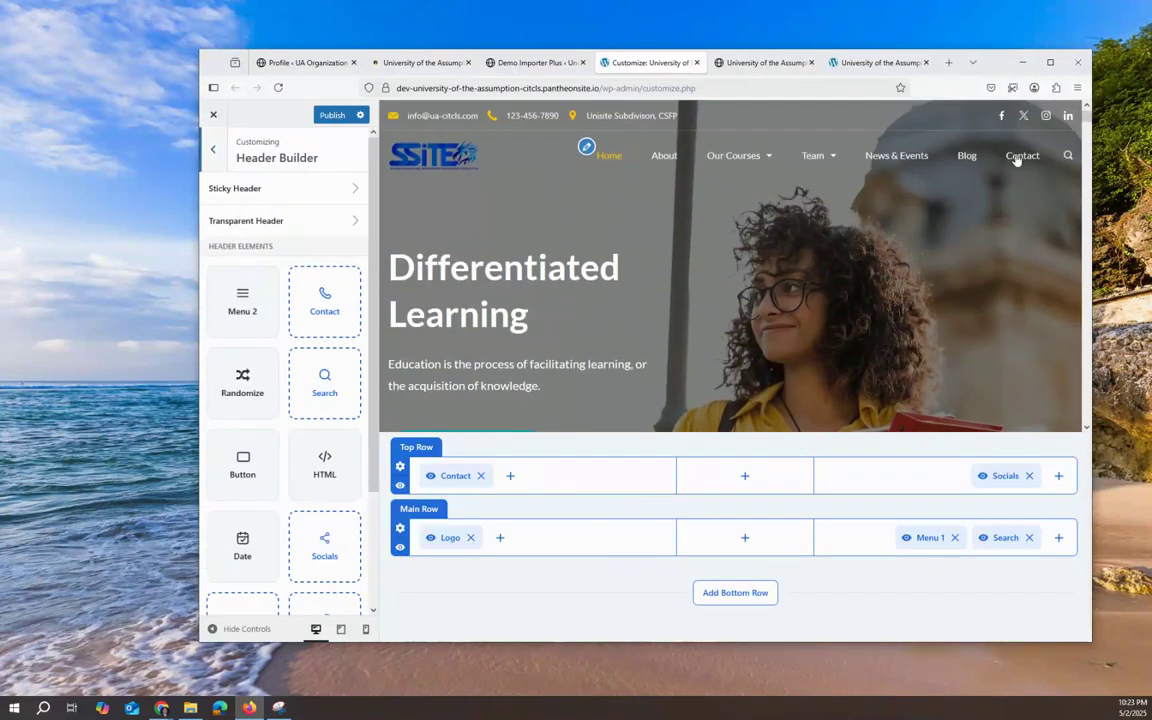
# Step: Add YouTube to the top row's Socials element
pyautogui.click(1004, 477)
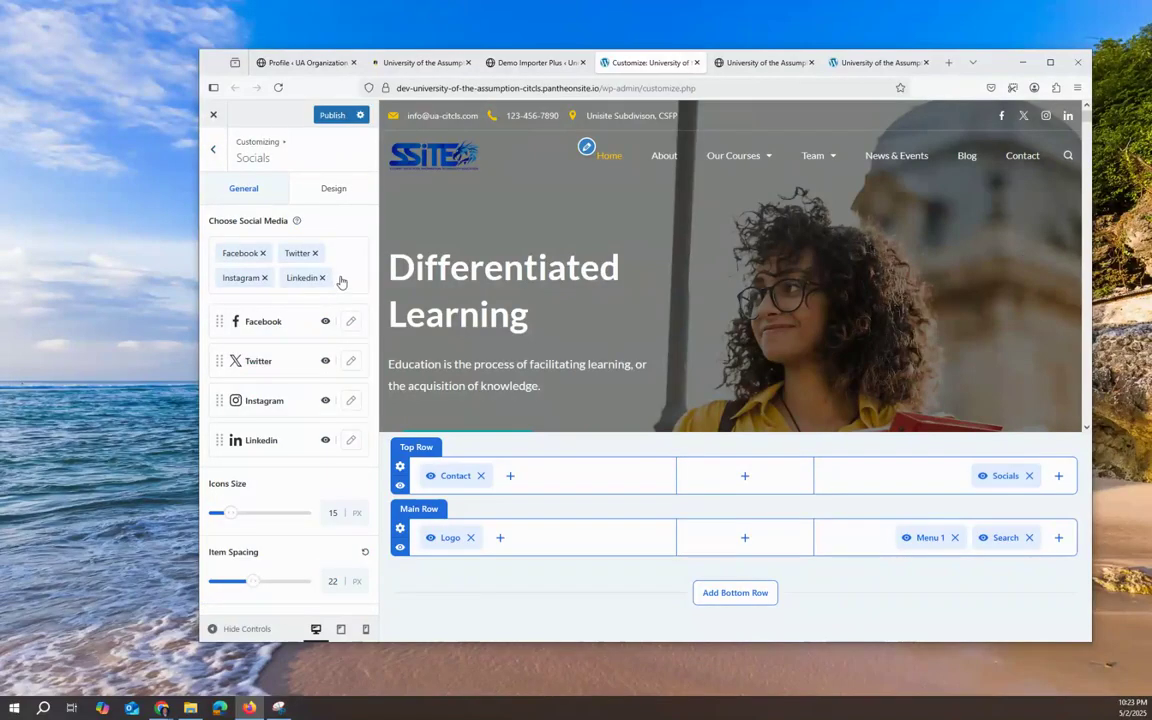
pyautogui.click(342, 283)
pyautogui.scroll(-1, 273, 446)
pyautogui.scroll(-3, 273, 446)
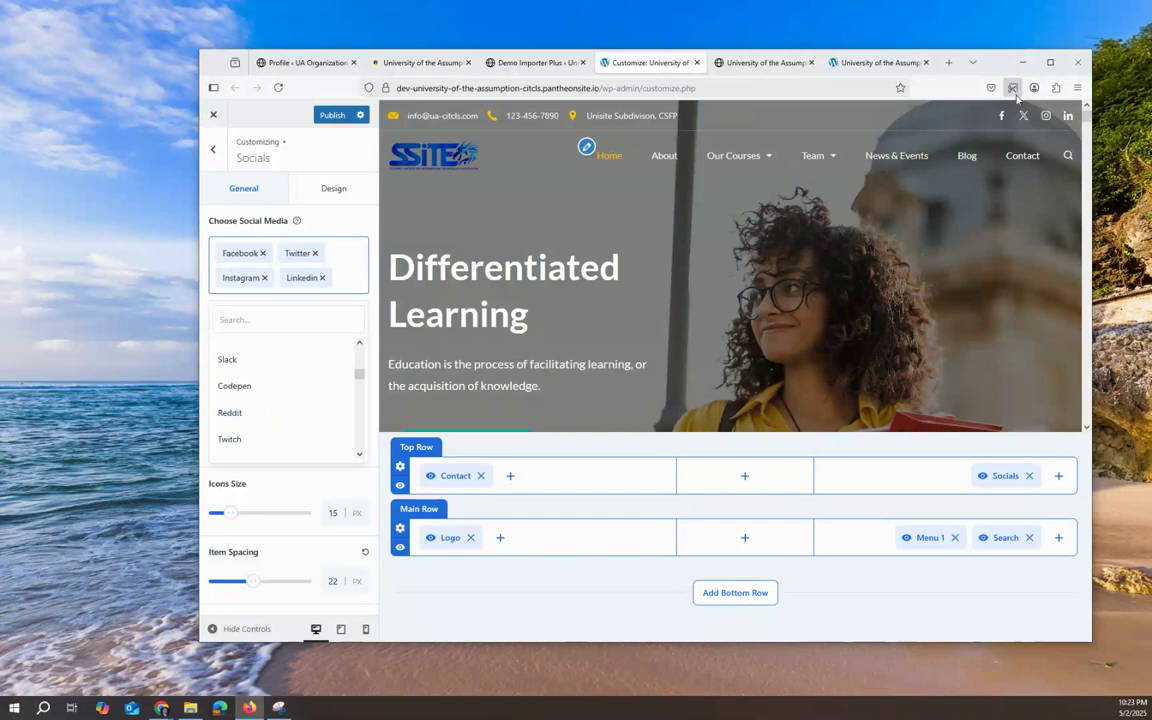
pyautogui.scroll(-5, 275, 405)
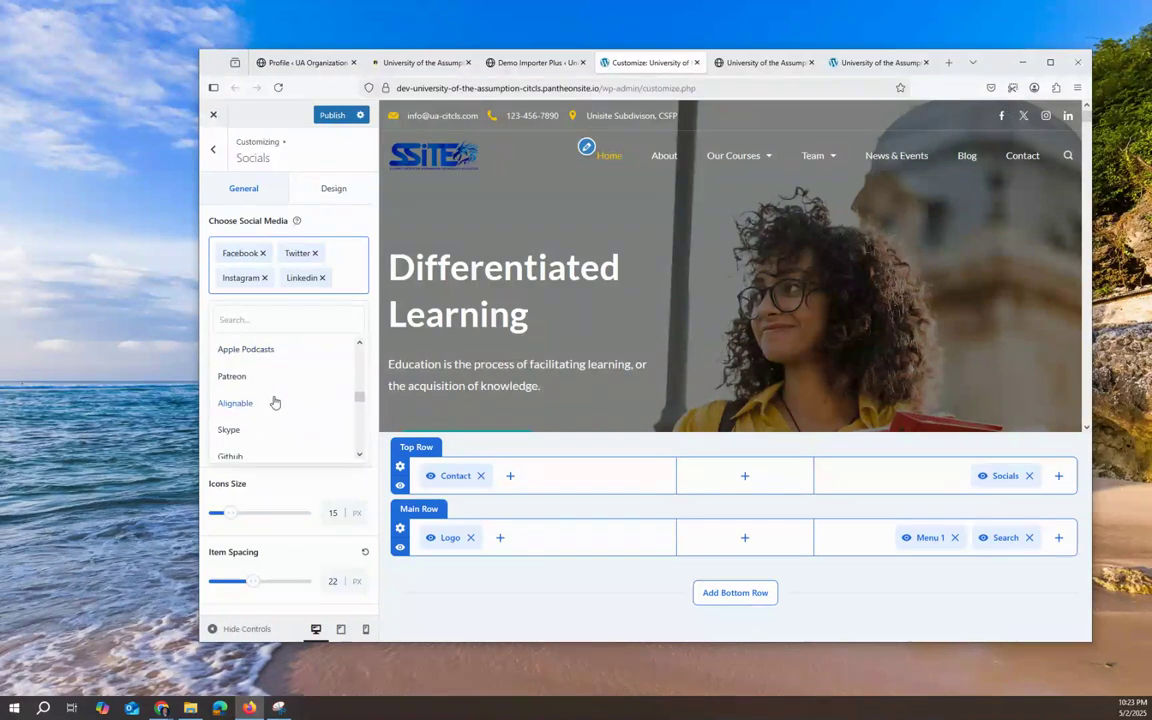
pyautogui.scroll(-1, 275, 401)
pyautogui.click(274, 320)
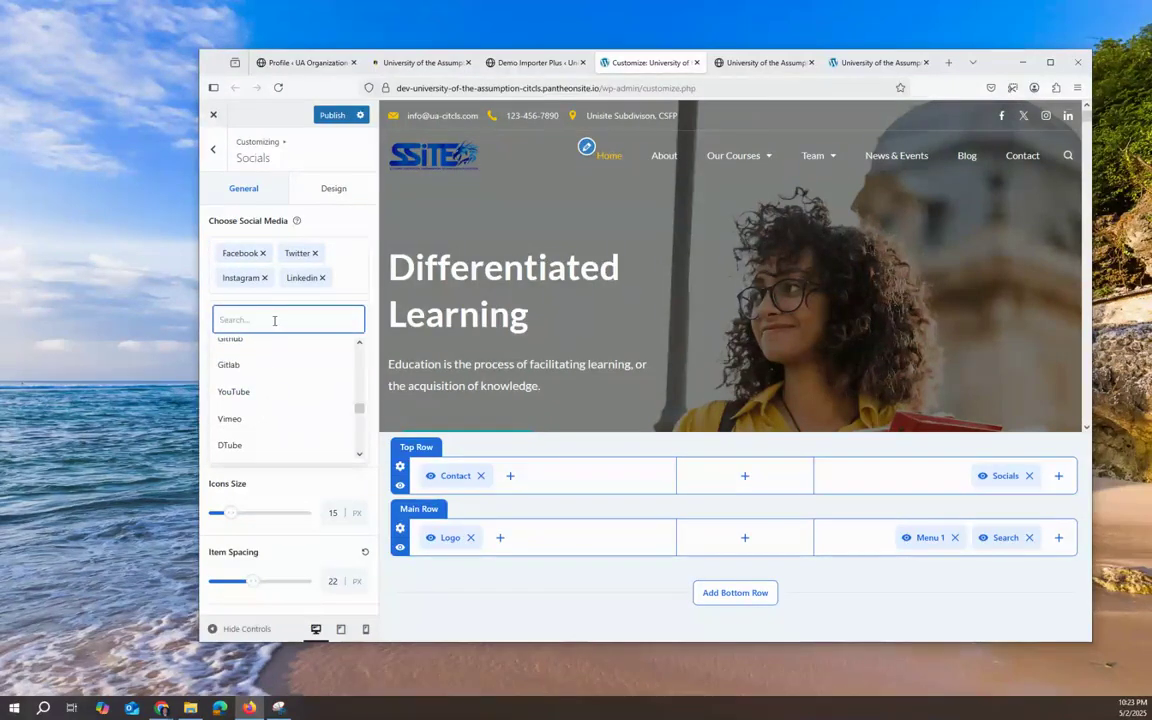
pyautogui.write('You')
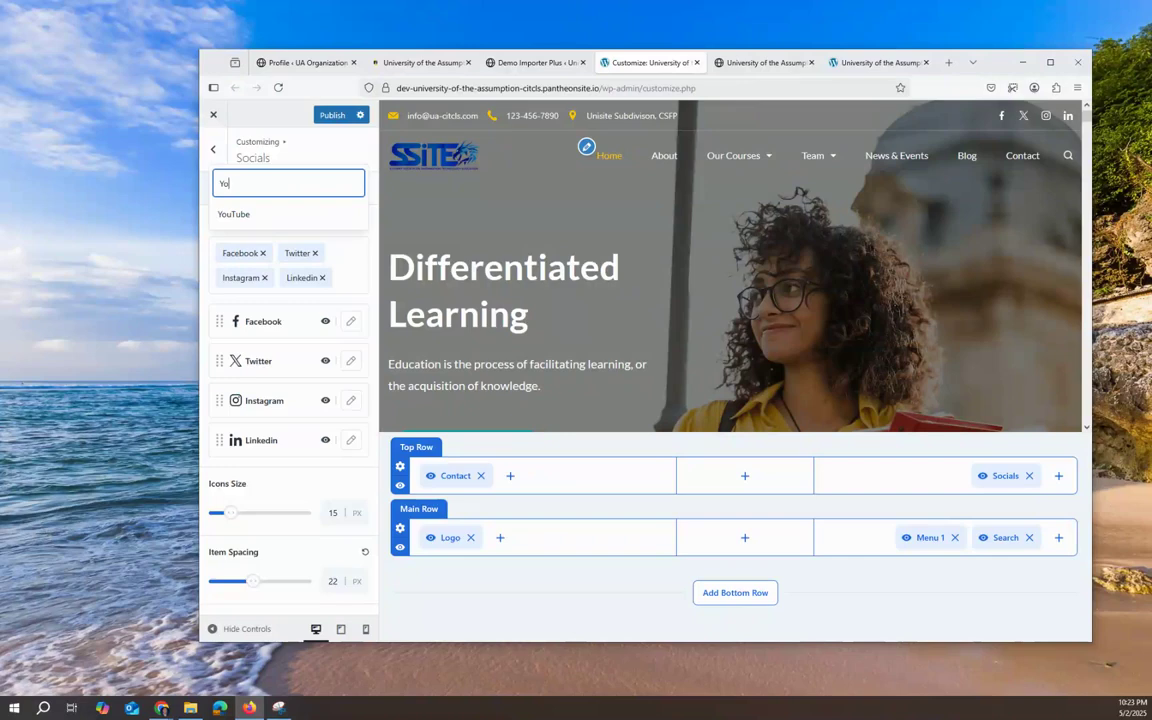
pyautogui.press('BackSpace')
pyautogui.press('BackSpace')
pyautogui.write('Y')
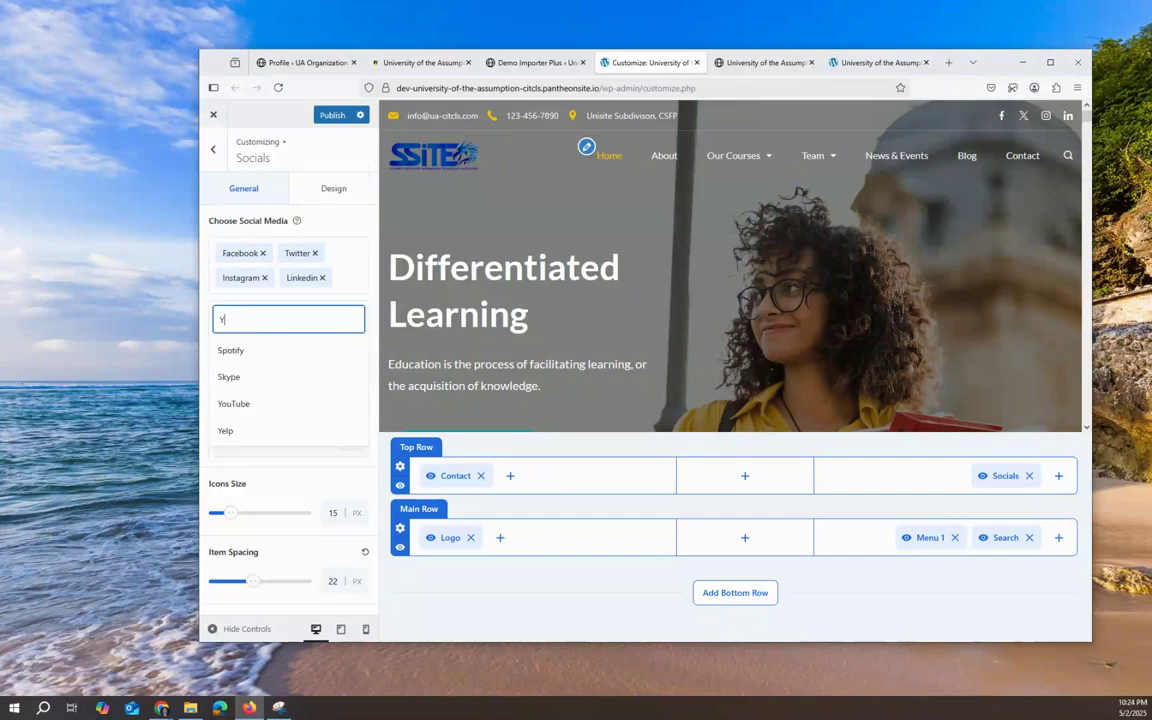
pyautogui.click(233, 404)
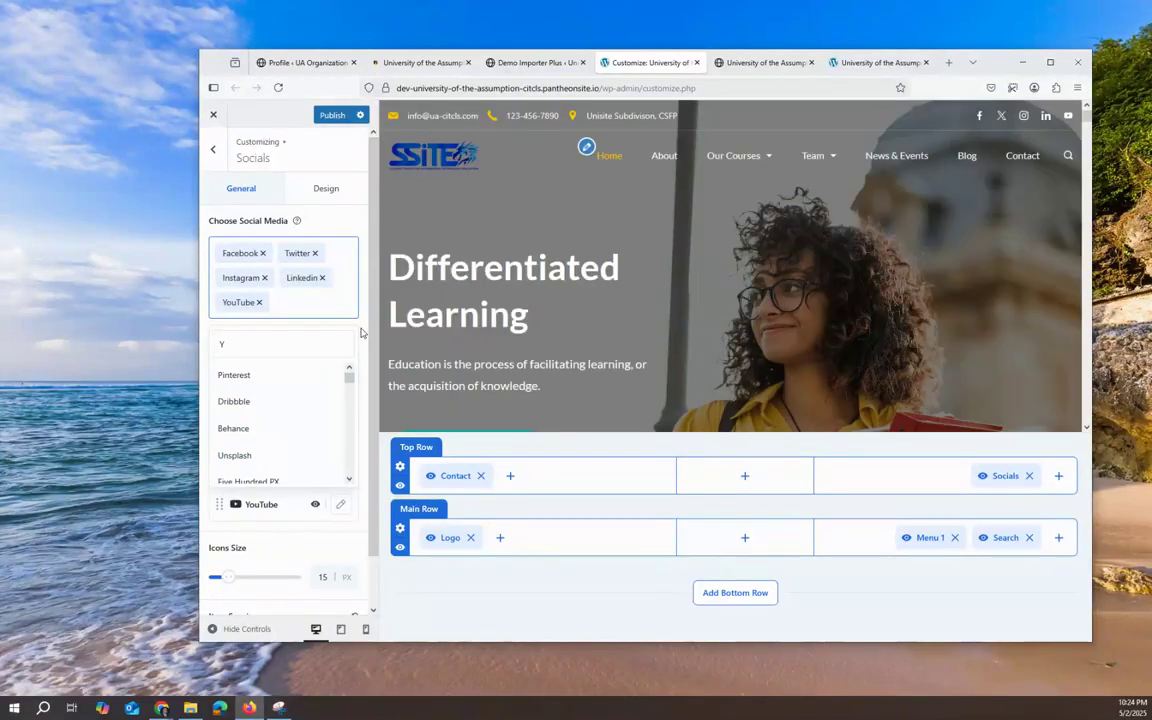
pyautogui.click(362, 333)
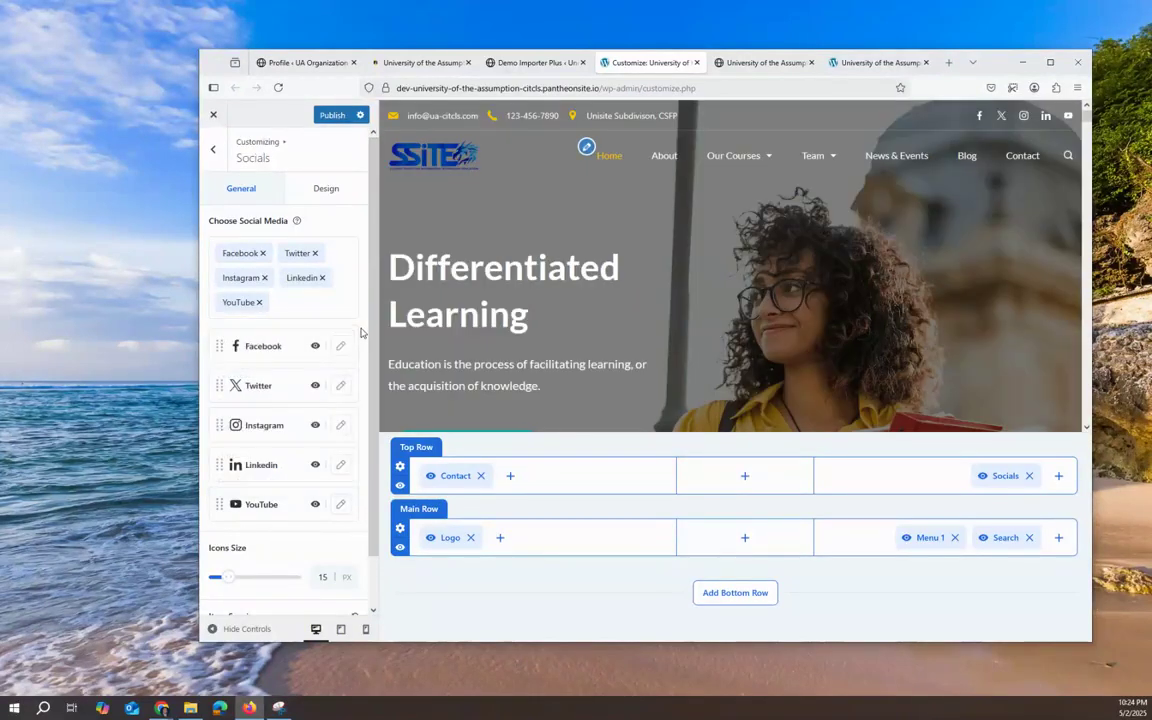
# Step: Review the YouTube, Linkedin, Instagram, Twitter and Facebook link fields, keeping YouTube visible
pyautogui.click(316, 505)
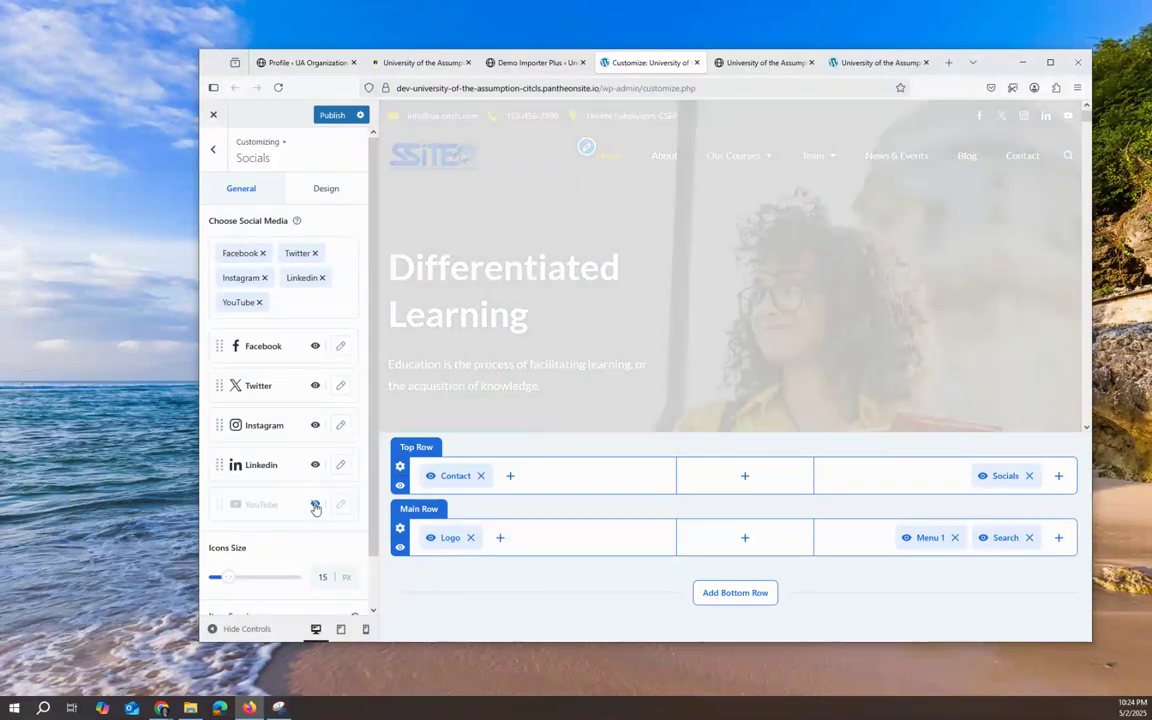
pyautogui.click(315, 506)
pyautogui.click(341, 506)
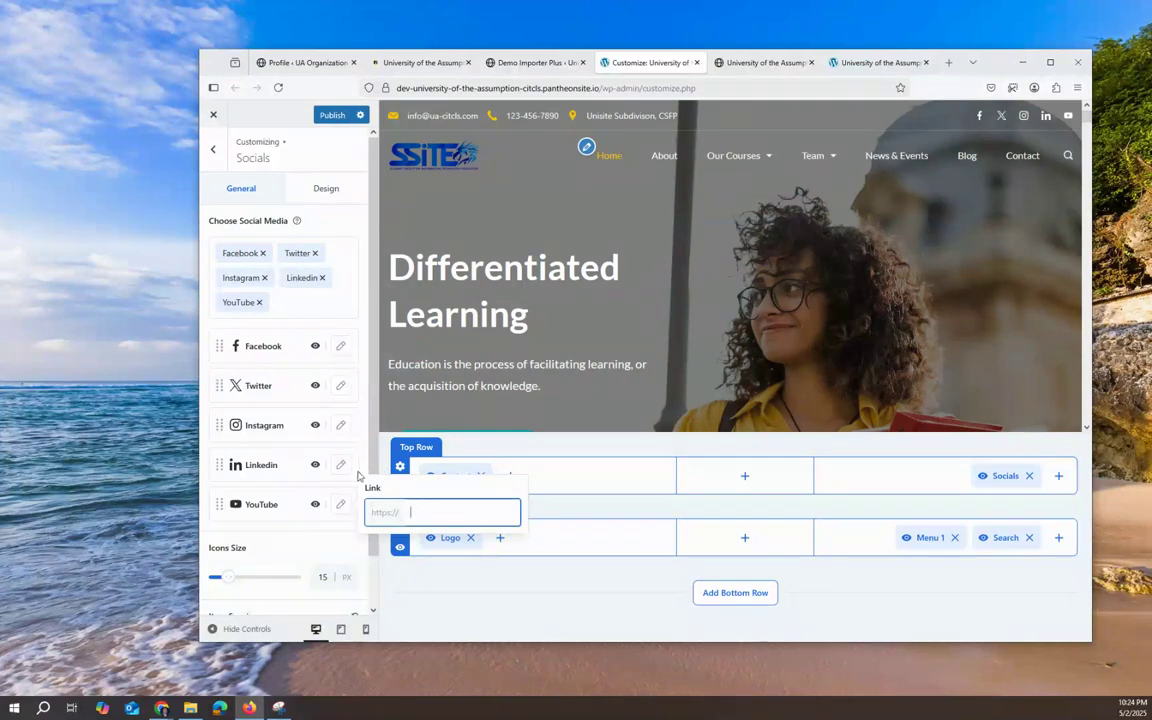
pyautogui.click(340, 464)
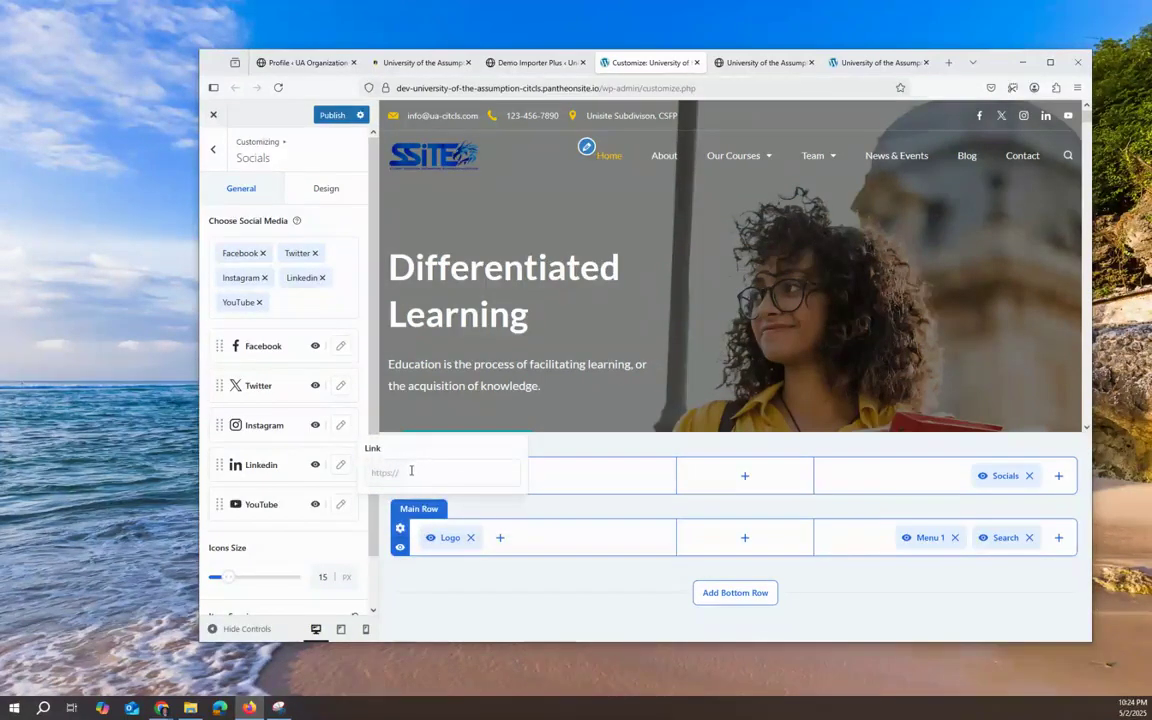
pyautogui.click(340, 425)
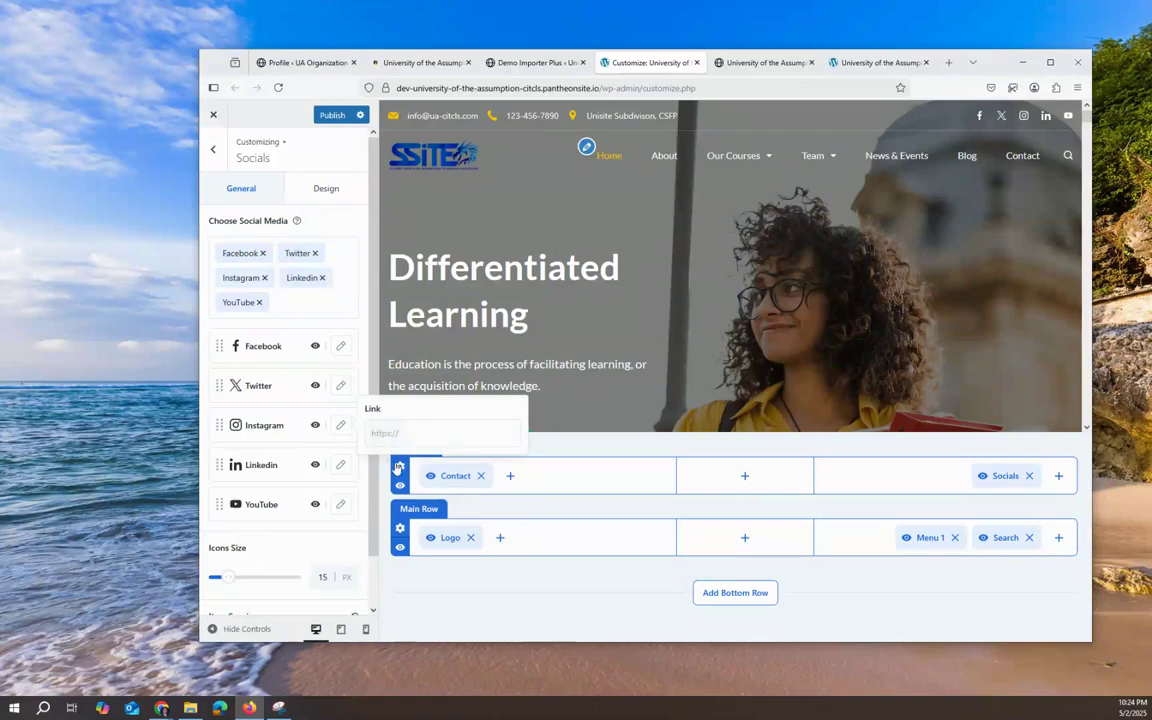
pyautogui.click(340, 385)
pyautogui.click(341, 345)
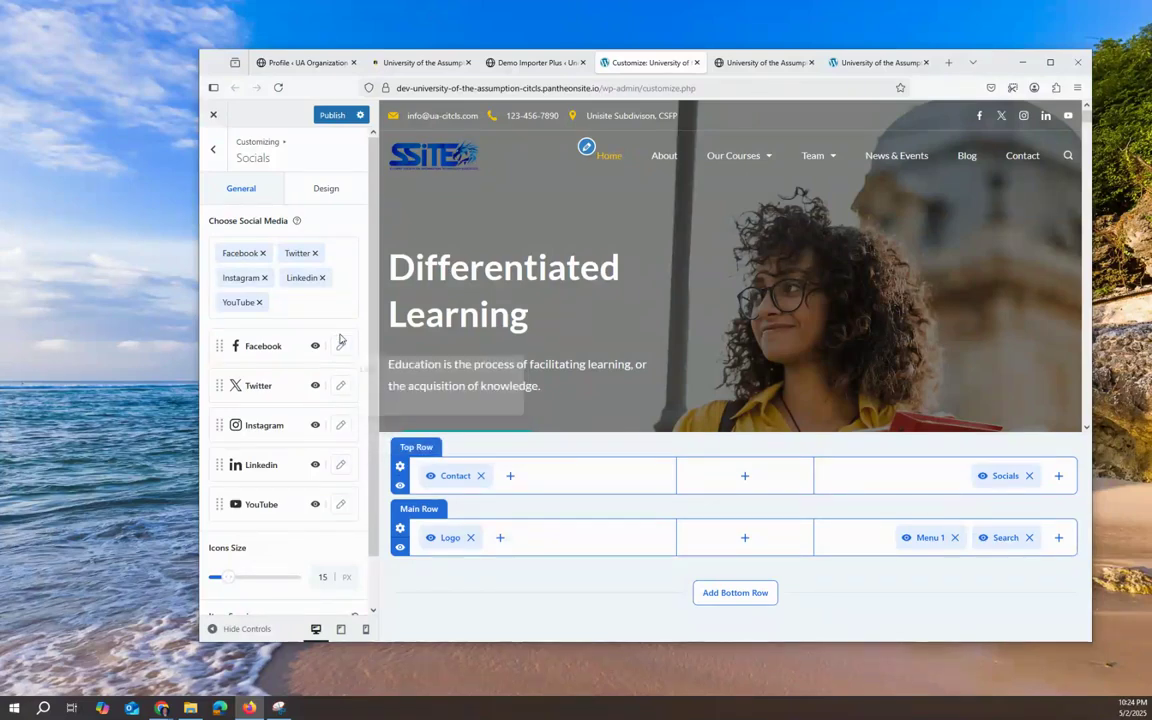
# Step: Reorder the icons to Facebook, Instagram, Linkedin, Twitter, YouTube
pyautogui.moveTo(224, 425); pyautogui.dragTo(224, 444)
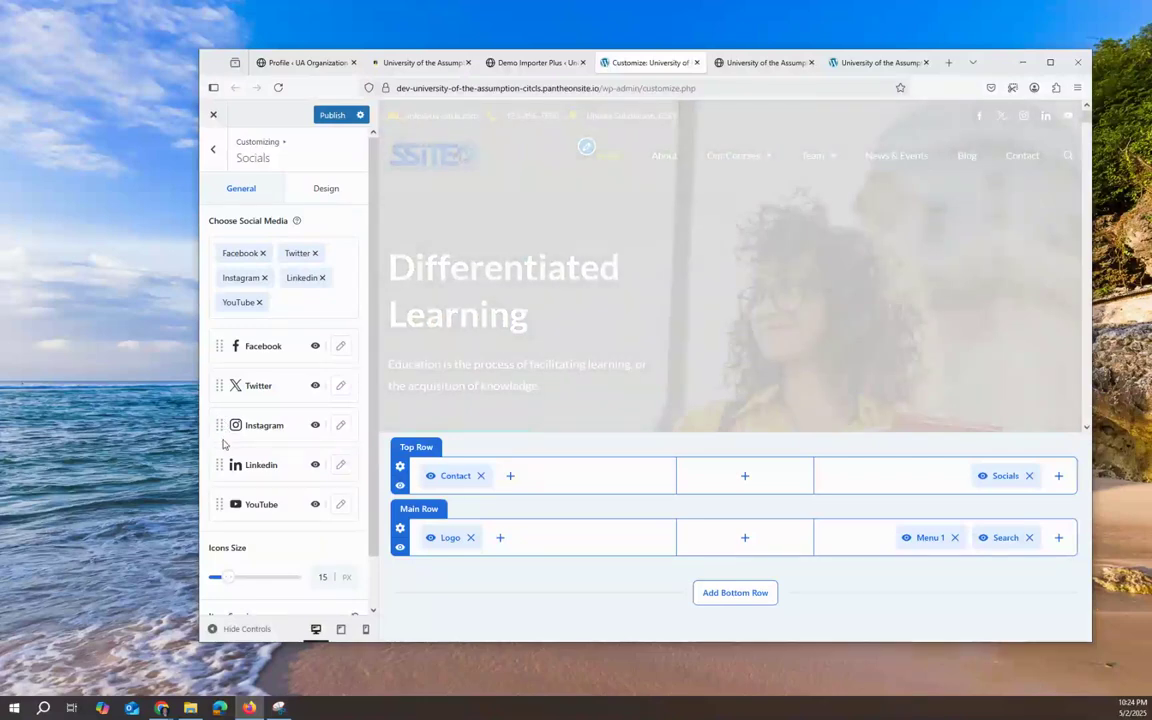
pyautogui.moveTo(219, 385); pyautogui.dragTo(219, 422)
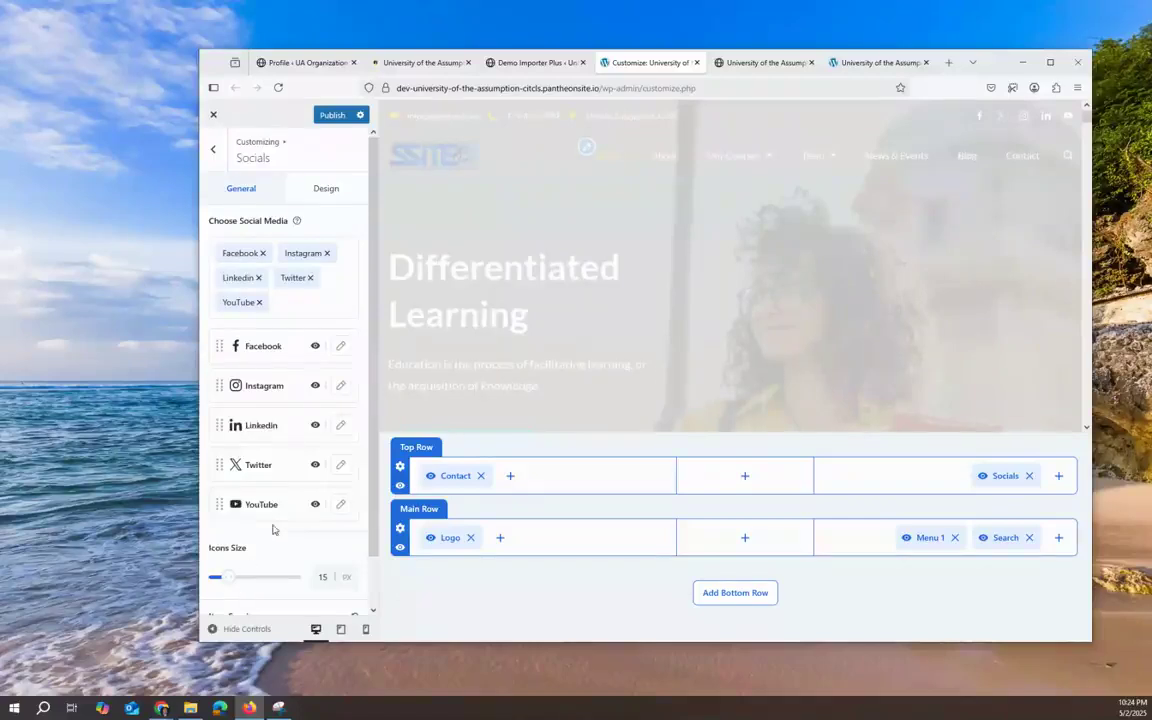
pyautogui.scroll(-1, 273, 530)
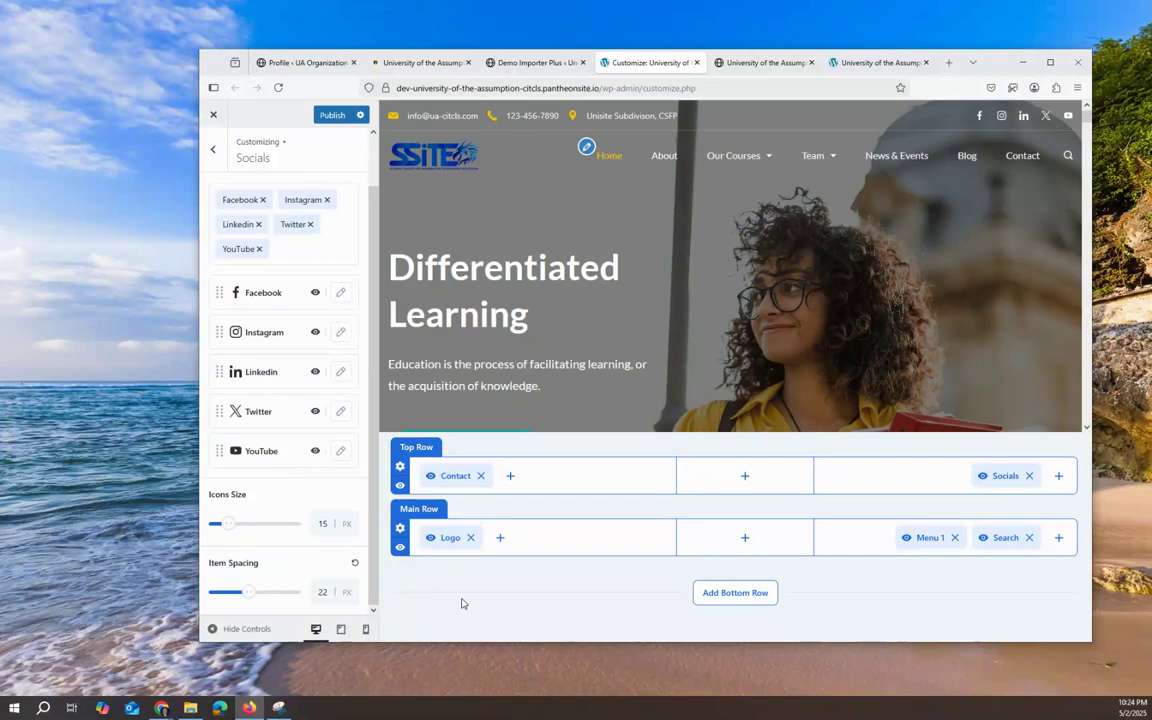
pyautogui.scroll(-2, 846, 321)
pyautogui.scroll(2, 843, 327)
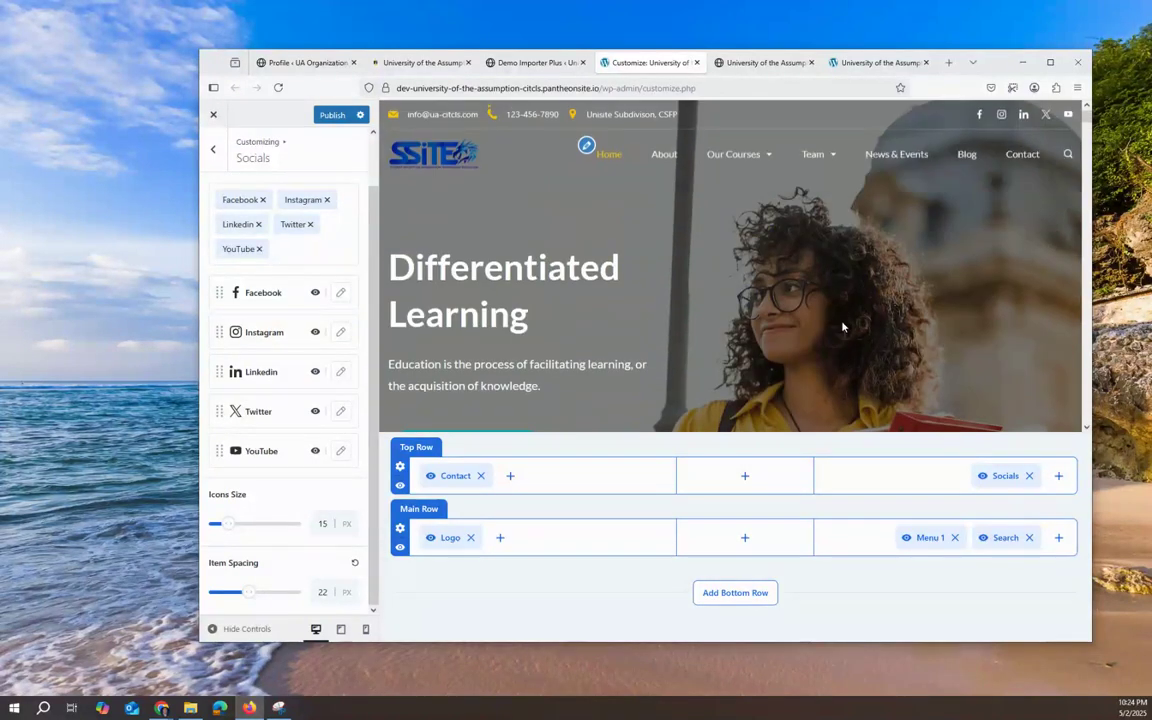
# Step: Look through Menu 1's General and Design settings, then go back to the header elements
pyautogui.click(212, 149)
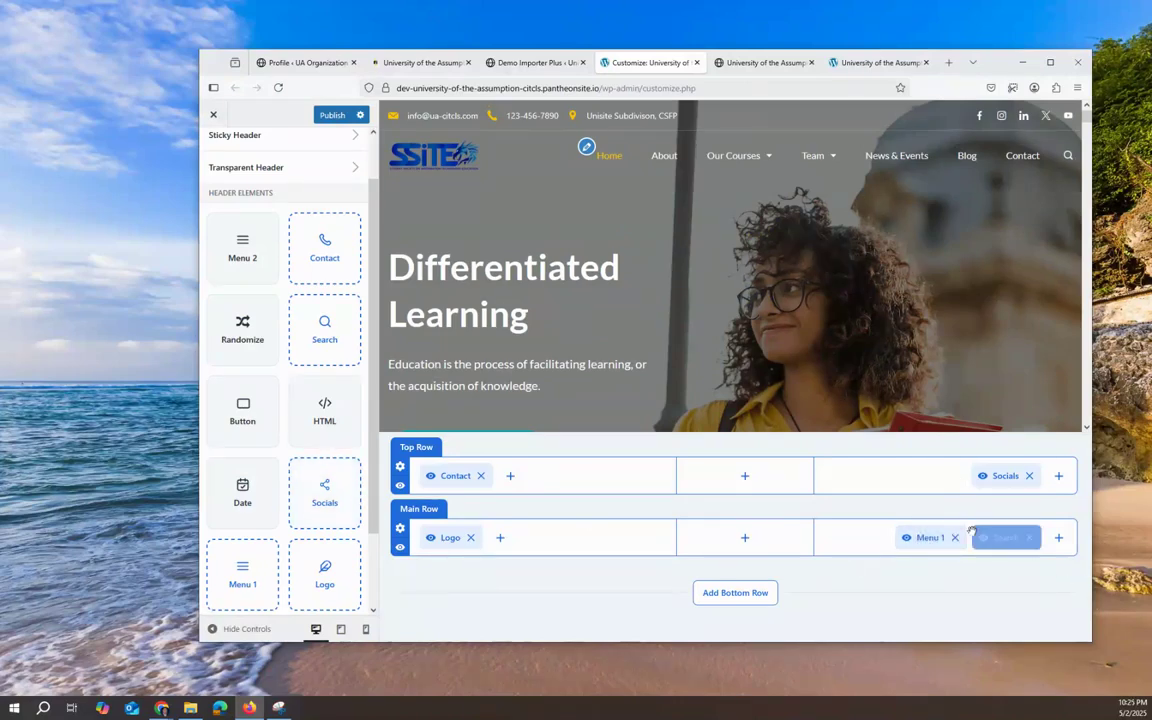
pyautogui.moveTo(930, 537); pyautogui.dragTo(896, 541)
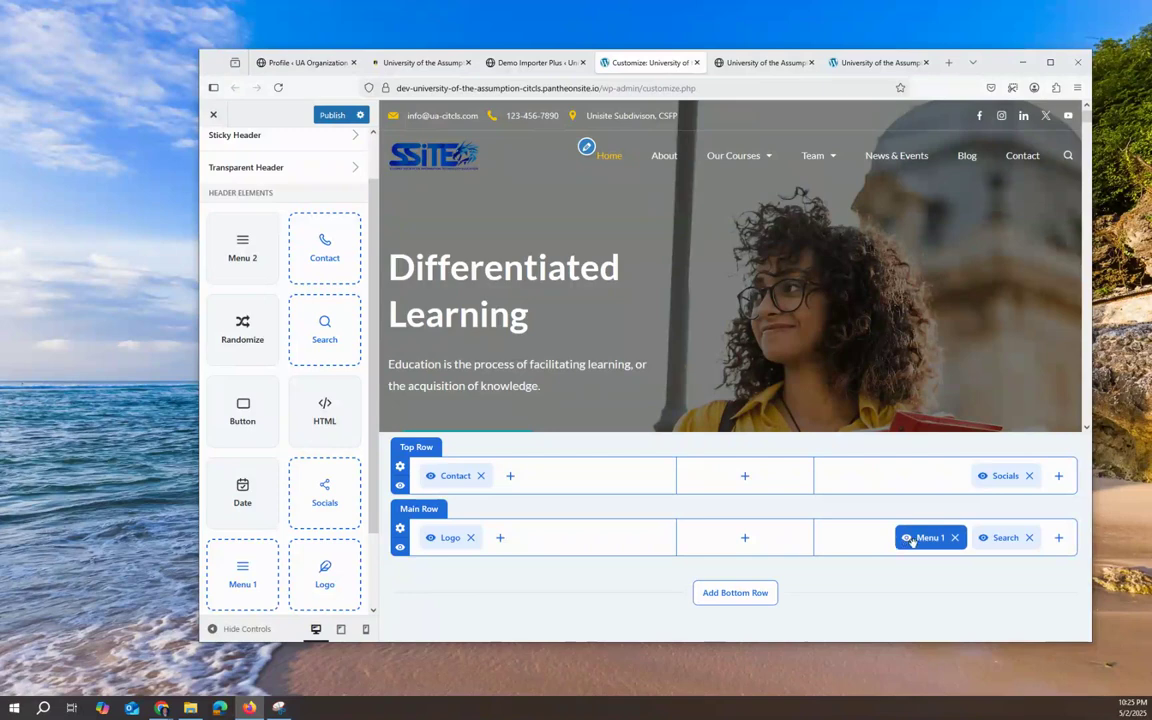
pyautogui.click(912, 538)
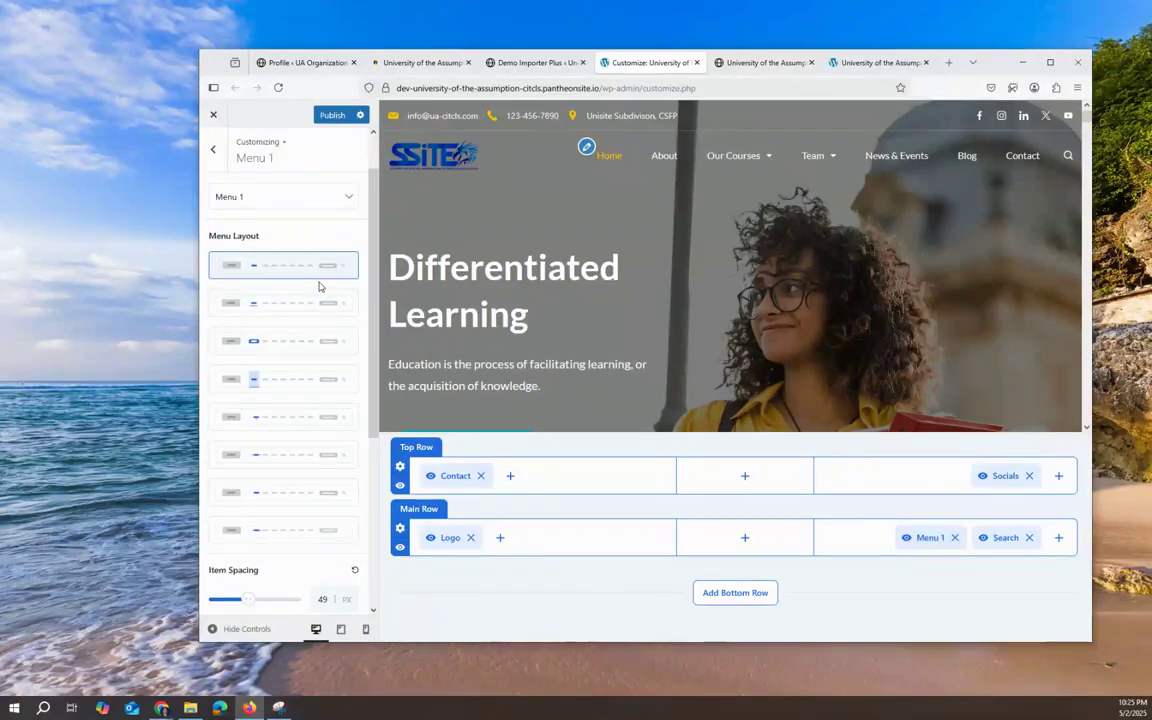
pyautogui.scroll(-3, 296, 411)
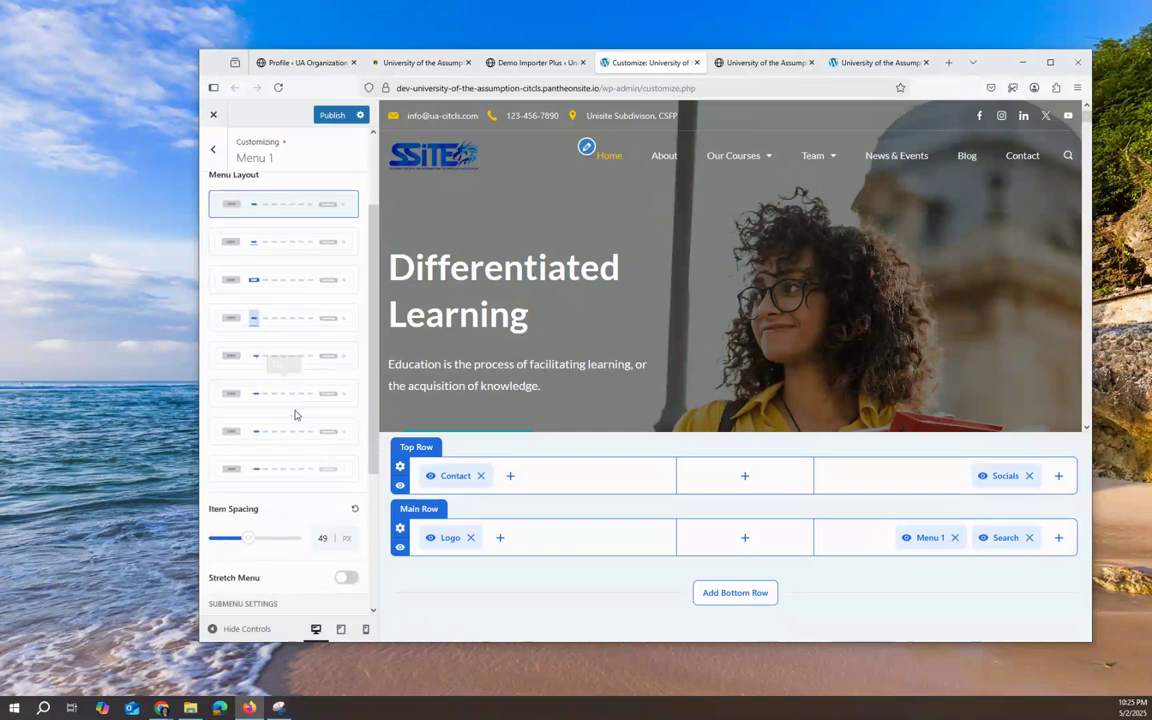
pyautogui.scroll(-1, 298, 416)
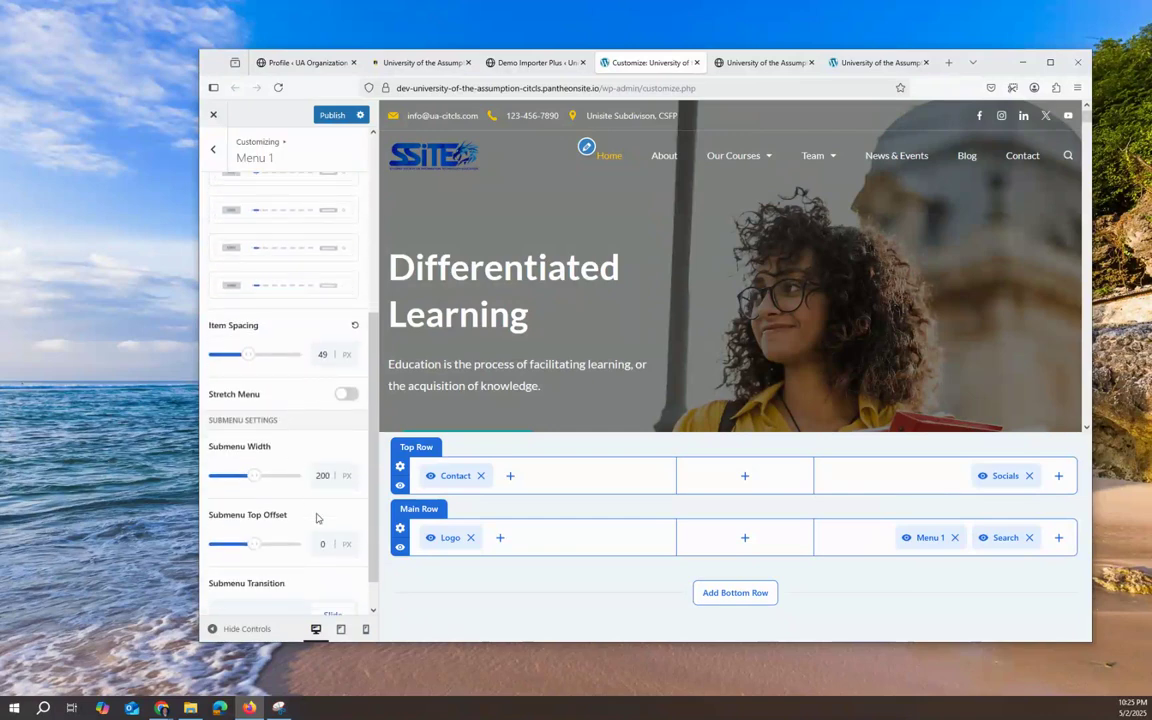
pyautogui.scroll(-1, 318, 505)
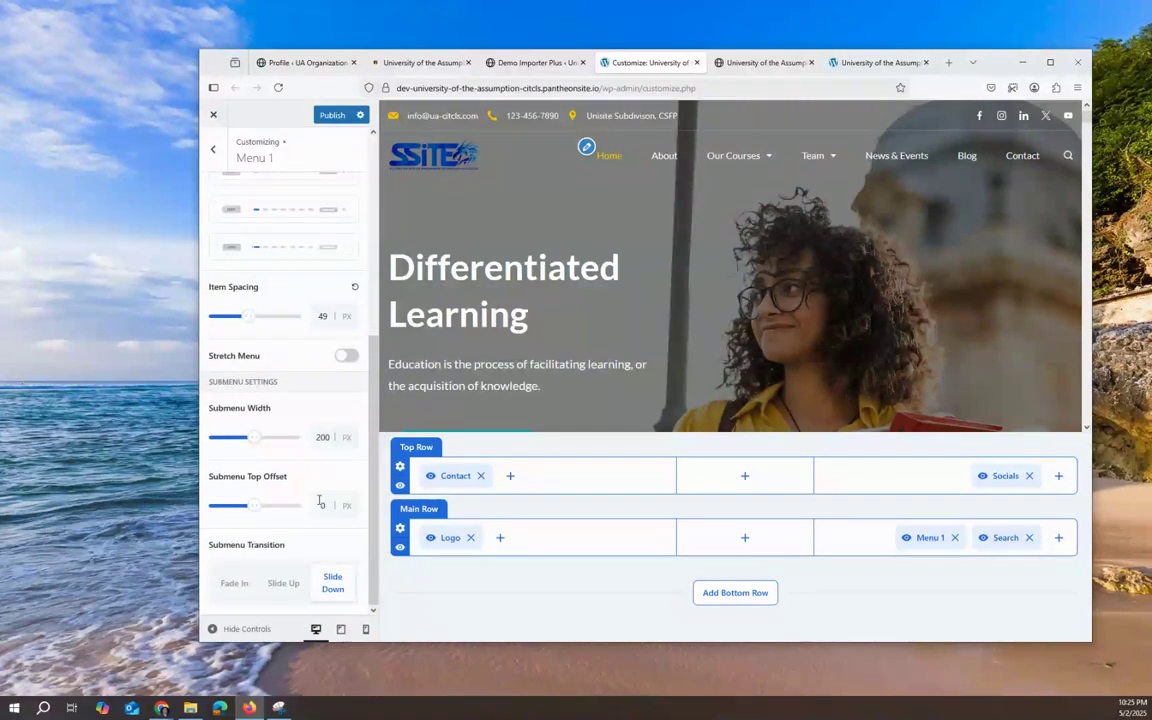
pyautogui.scroll(5, 287, 347)
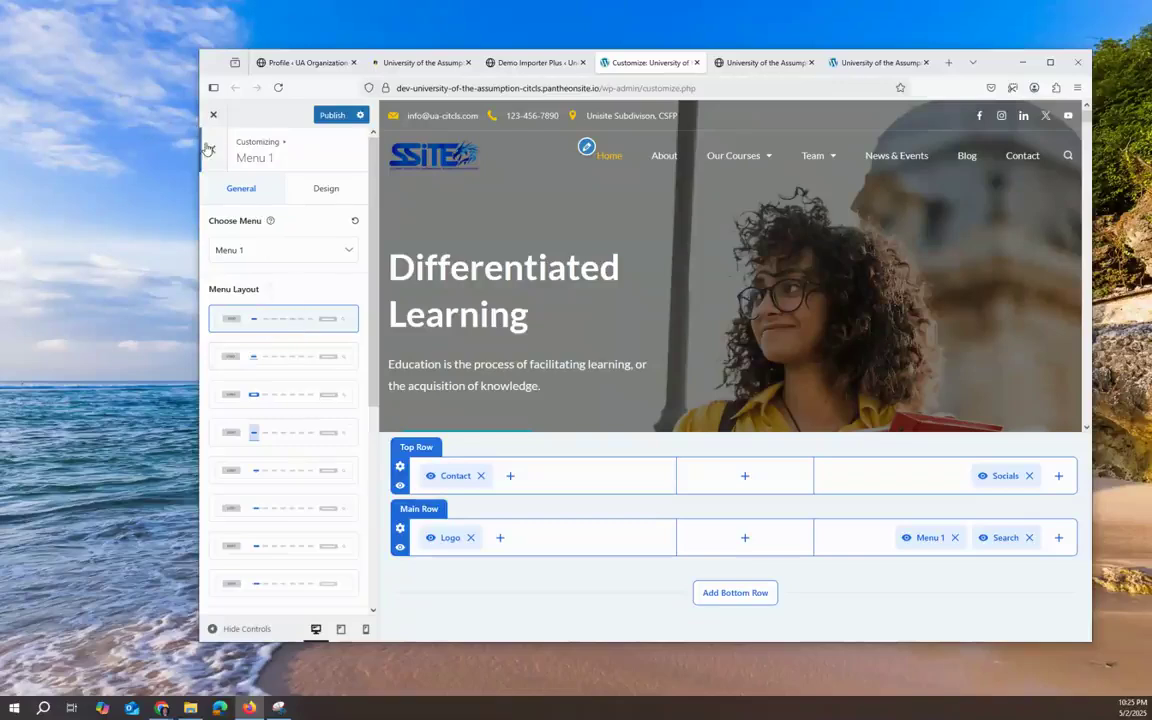
pyautogui.click(336, 190)
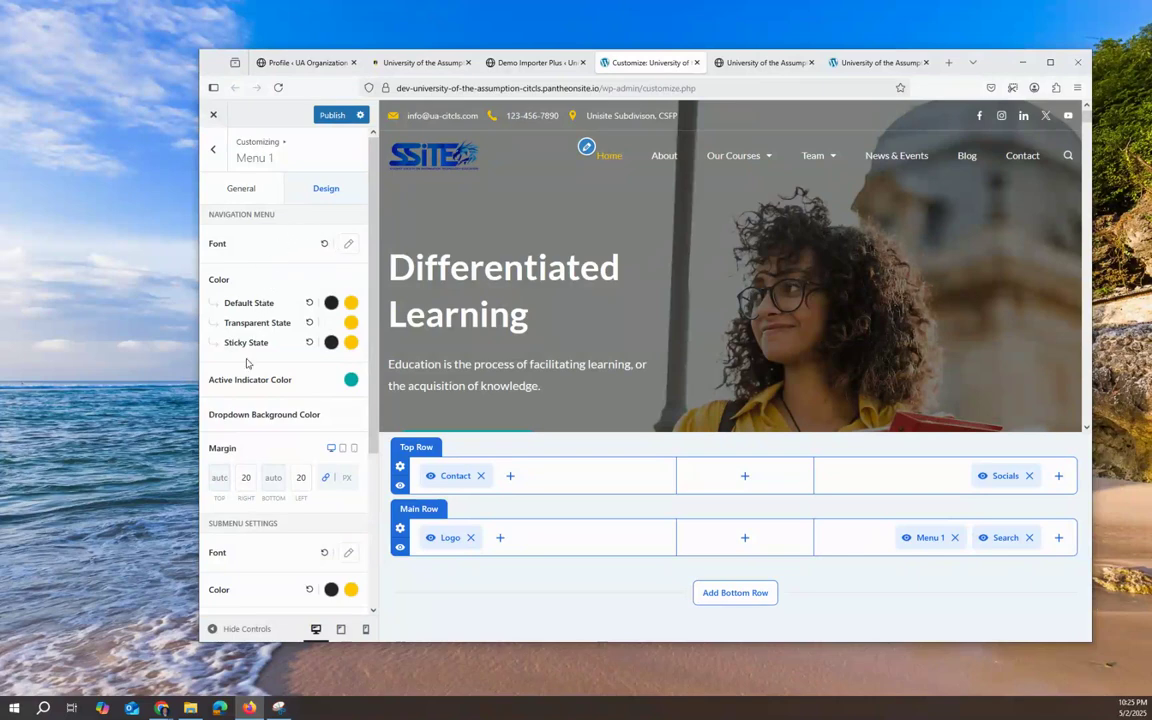
pyautogui.scroll(-3, 300, 540)
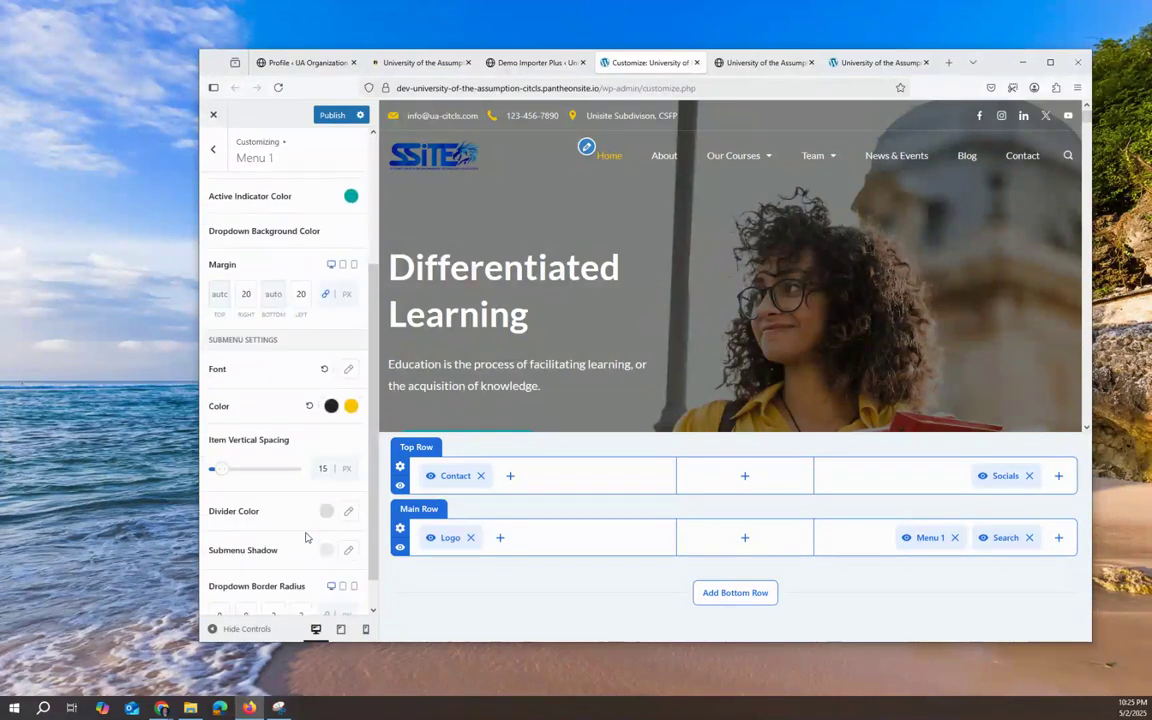
pyautogui.scroll(3, 262, 552)
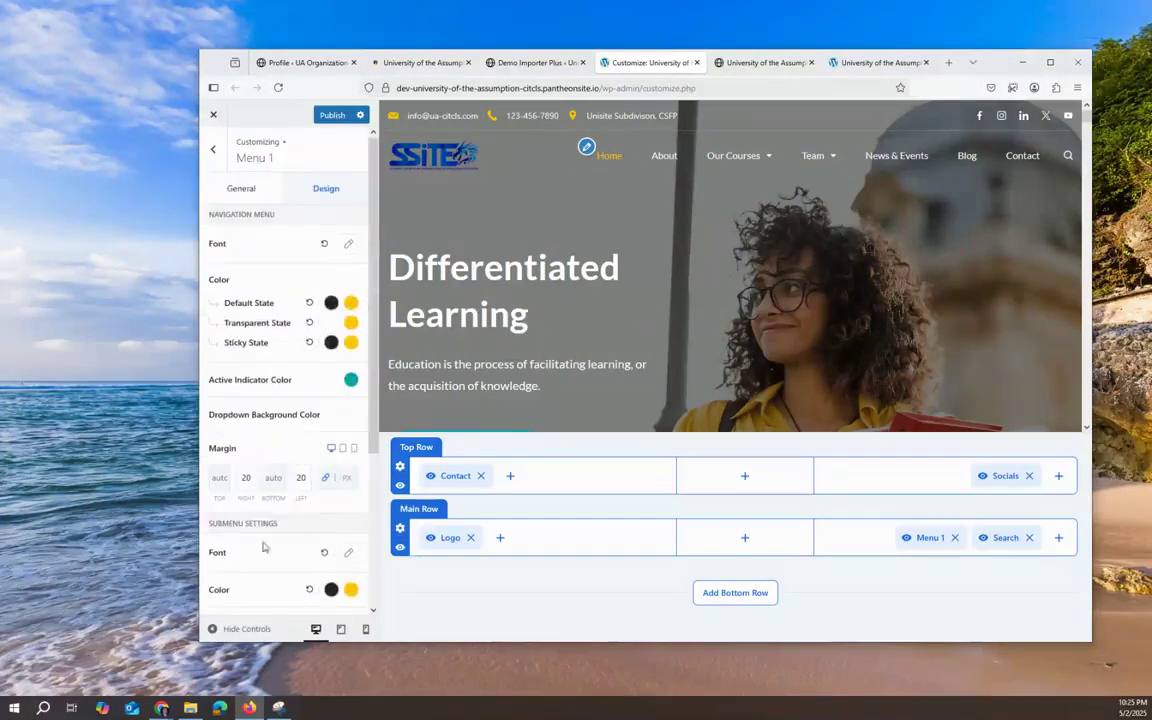
pyautogui.click(213, 148)
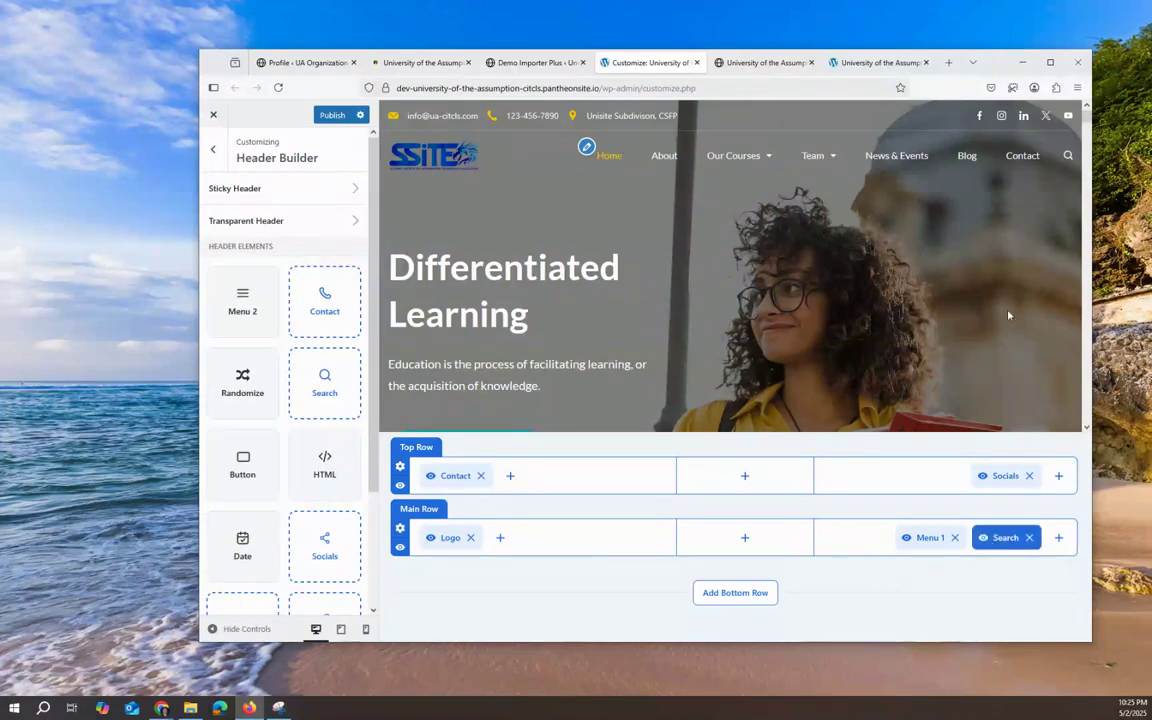
# Step: Place a Button element in the Main Row after Menu 1 and delete the Search element
pyautogui.scroll(-5, 960, 250)
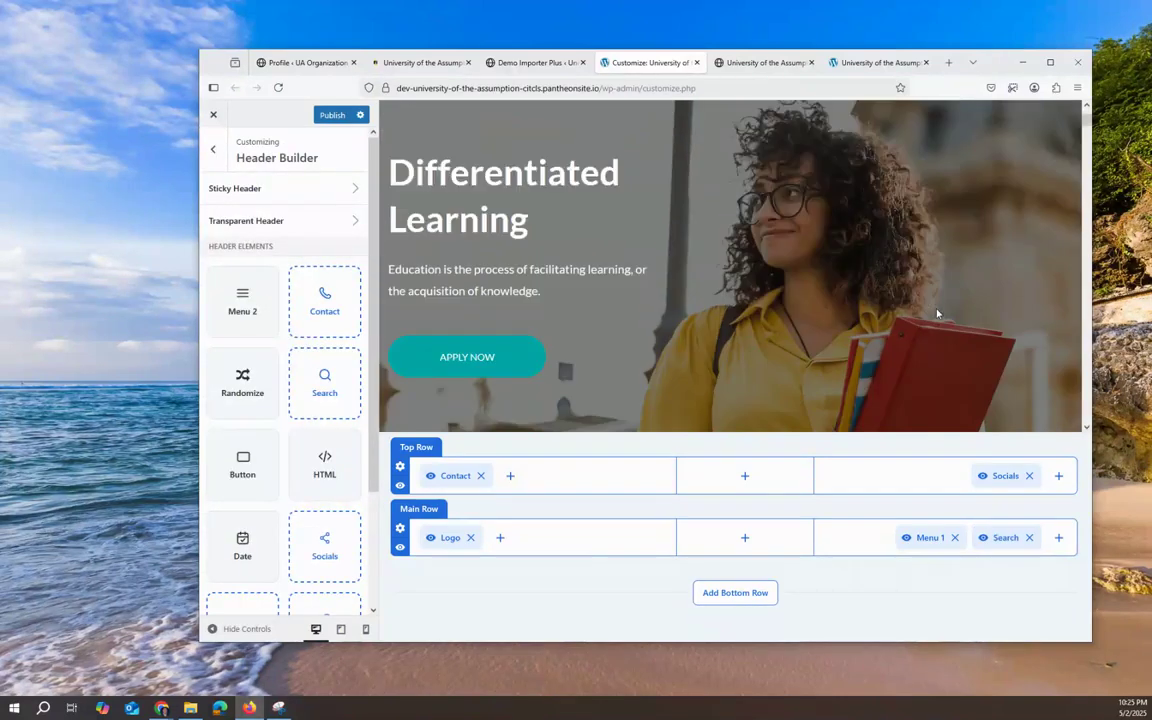
pyautogui.scroll(5, 953, 253)
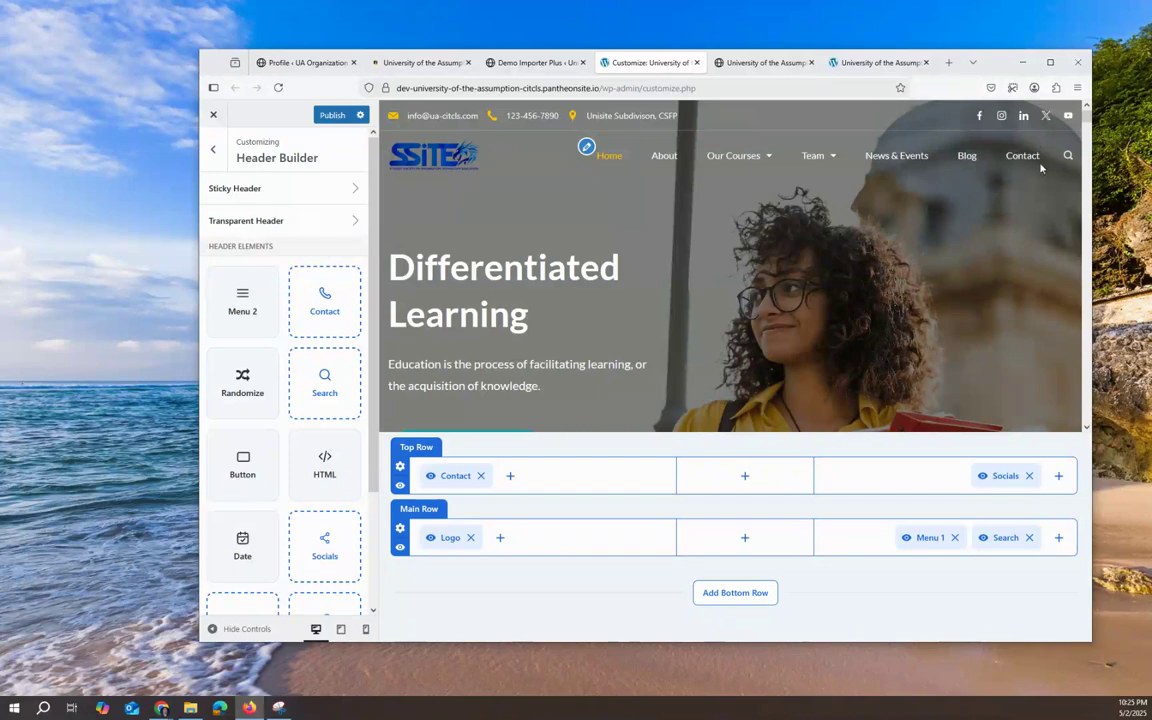
pyautogui.moveTo(245, 460); pyautogui.dragTo(1007, 567)
pyautogui.moveTo(1007, 568); pyautogui.dragTo(976, 563)
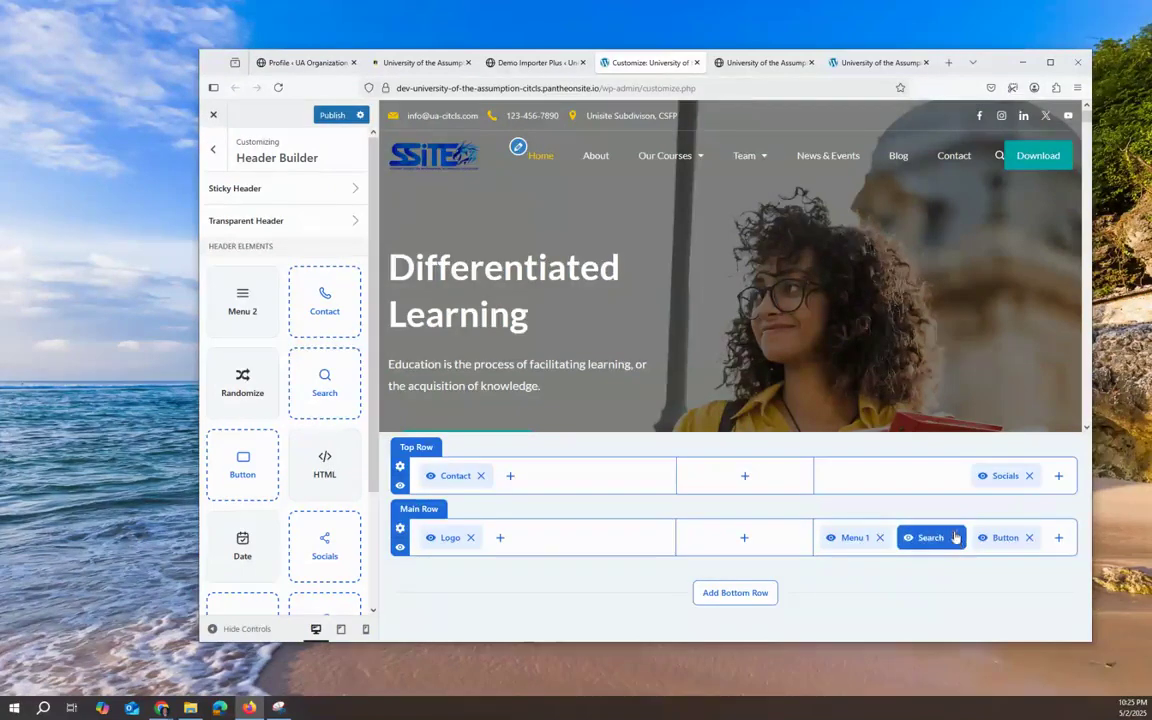
pyautogui.click(955, 538)
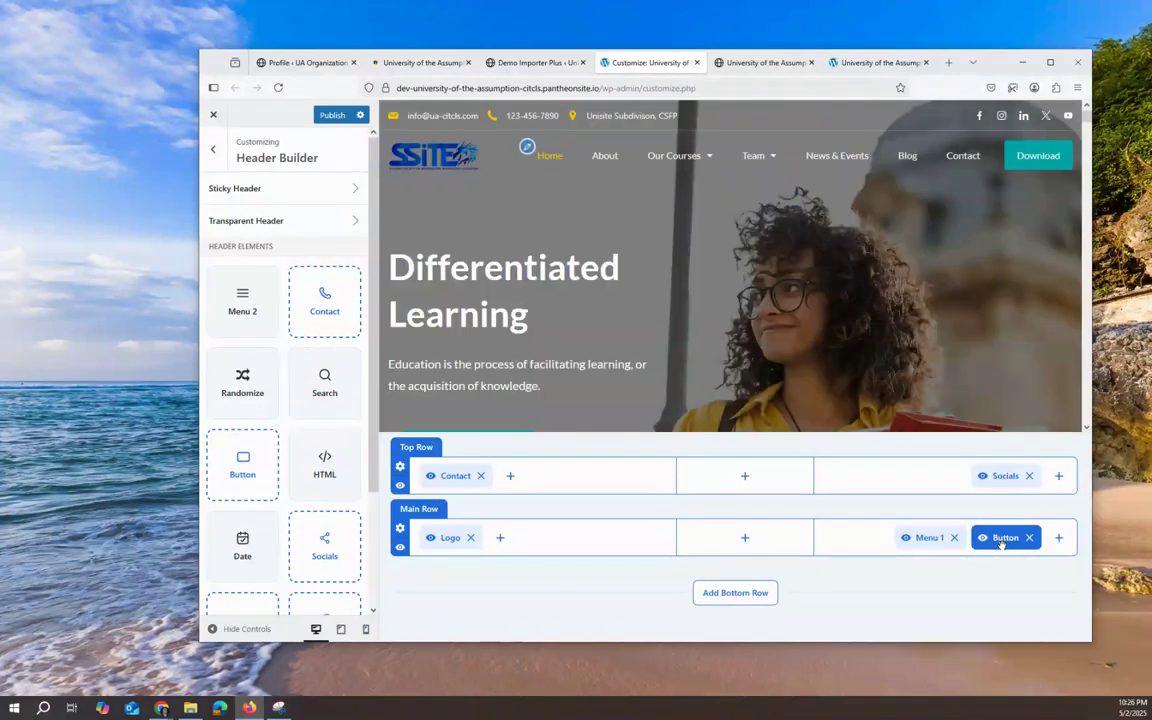
pyautogui.click(1001, 540)
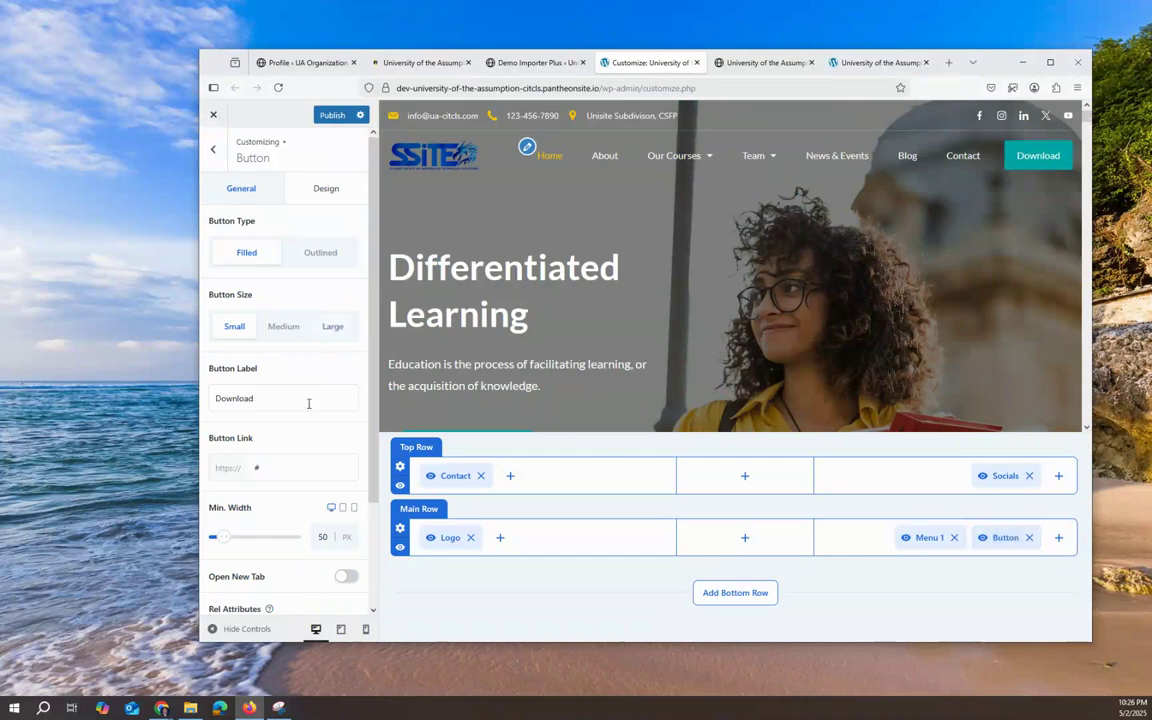
# Step: Change the button label to 'Inquire Now', keeping the # placeholder link
pyautogui.doubleClick(261, 405)
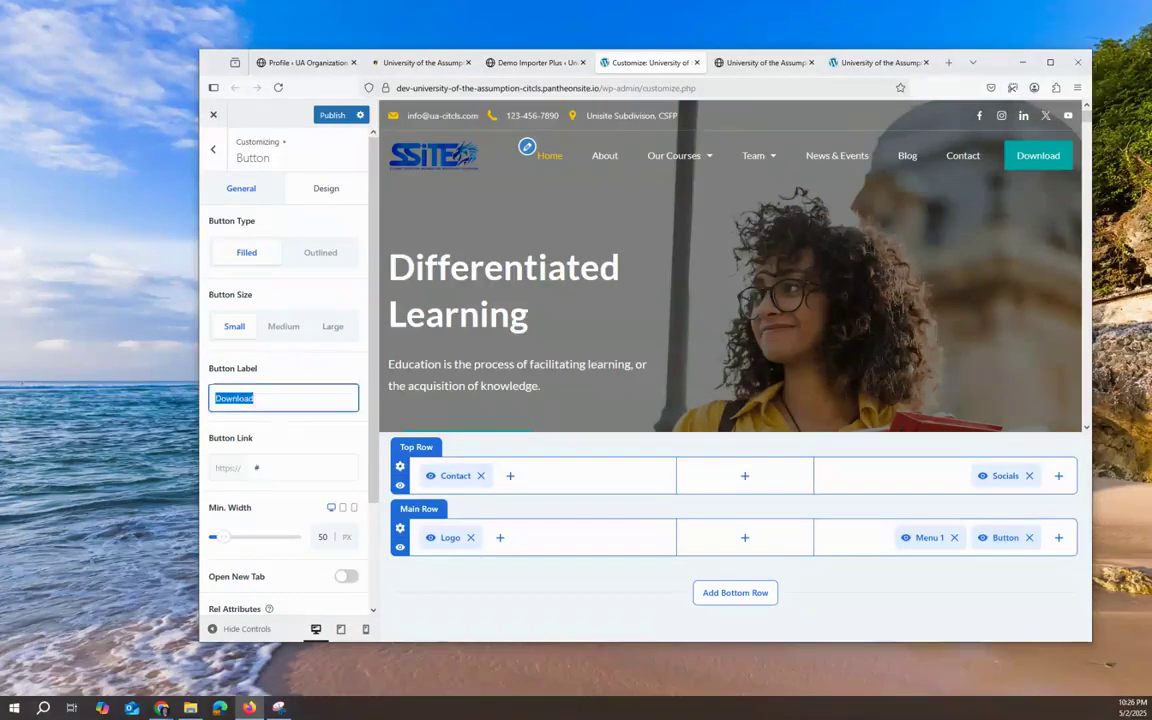
pyautogui.write('Inquir')
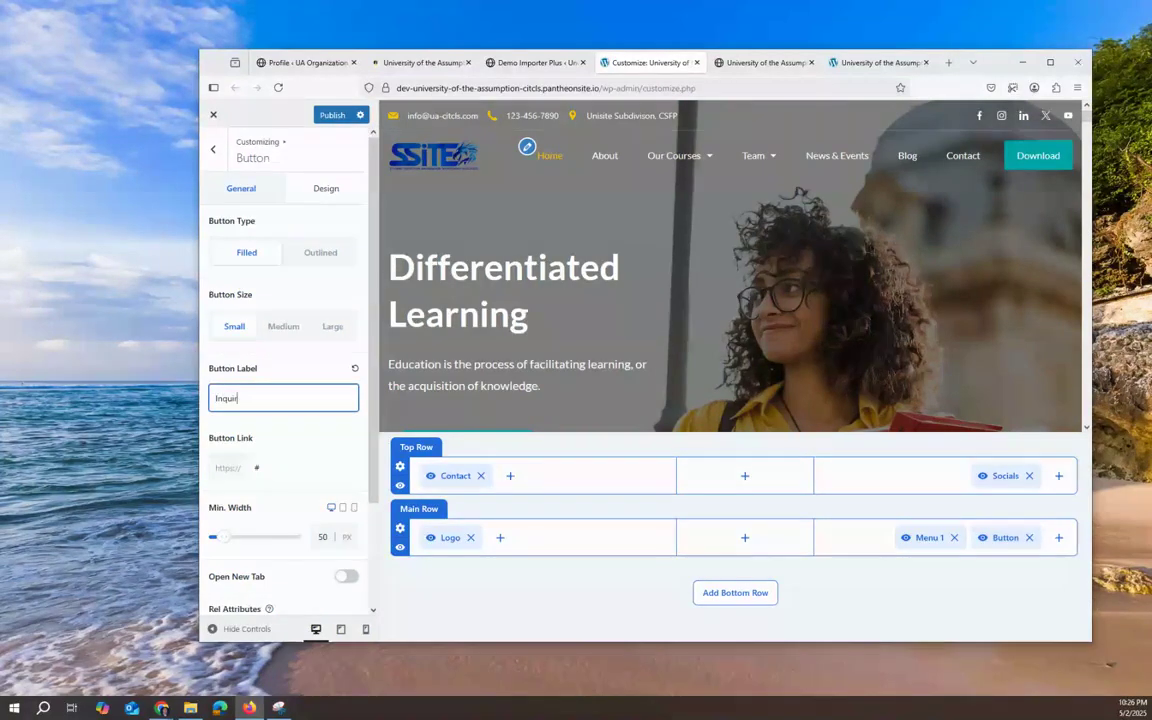
pyautogui.write('e Now')
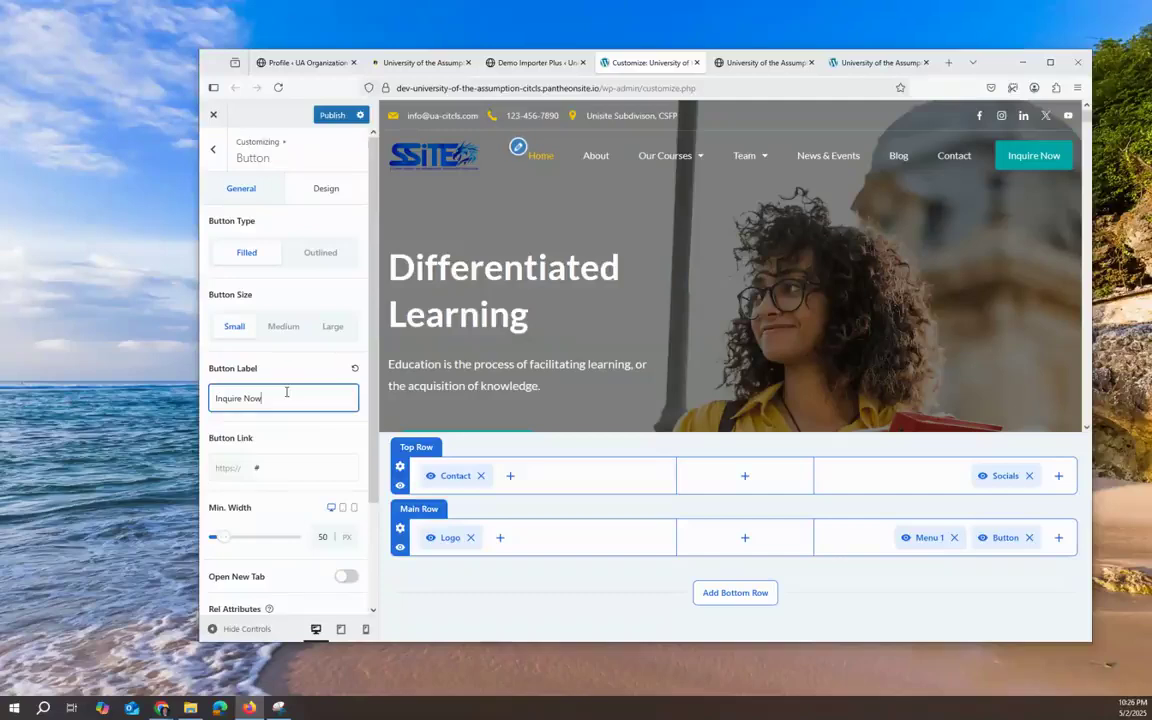
pyautogui.click(269, 466)
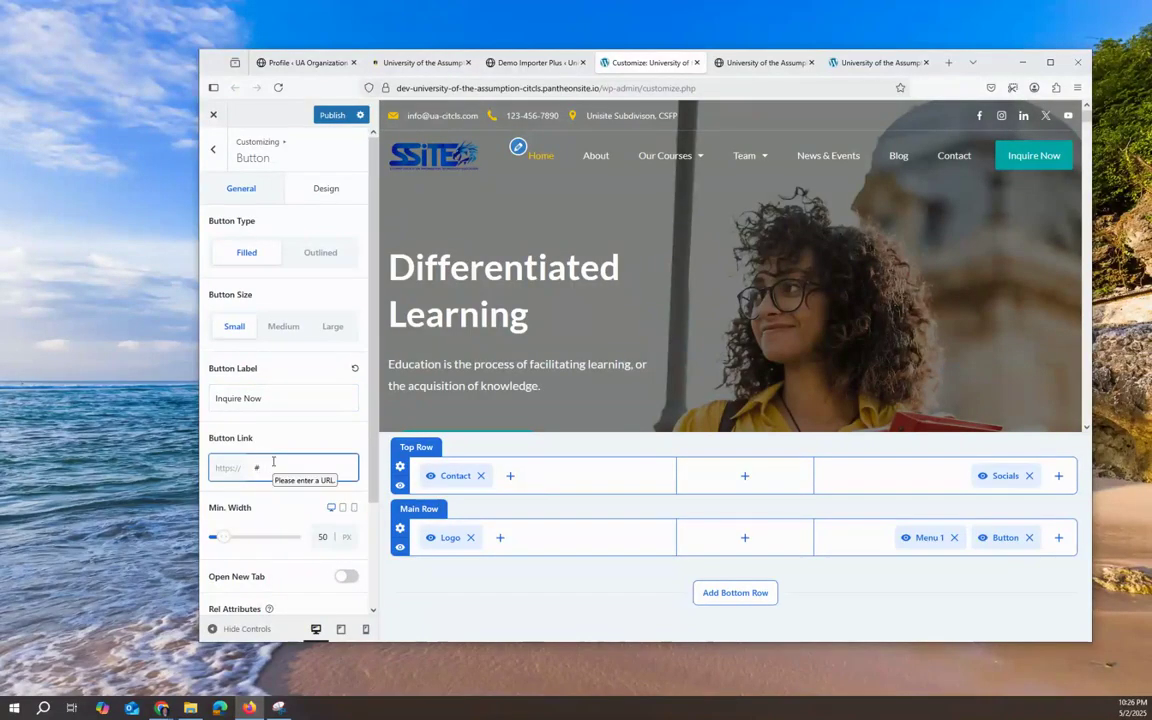
pyautogui.moveTo(274, 467); pyautogui.dragTo(241, 466)
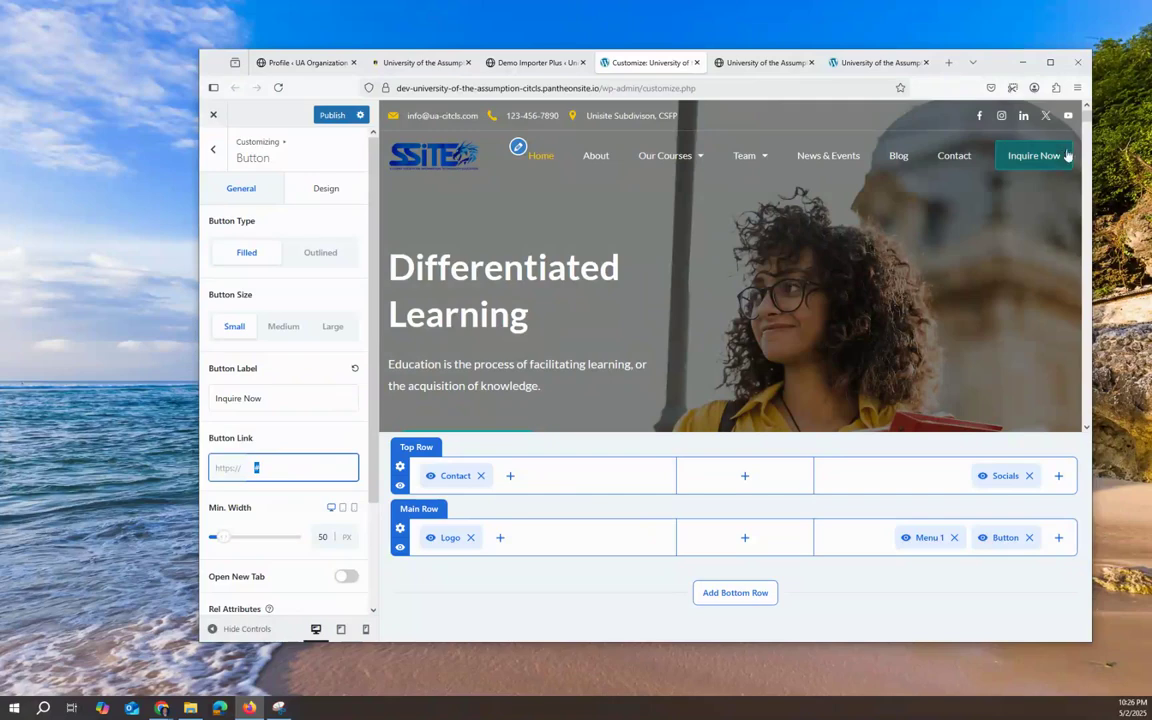
pyautogui.click(277, 469)
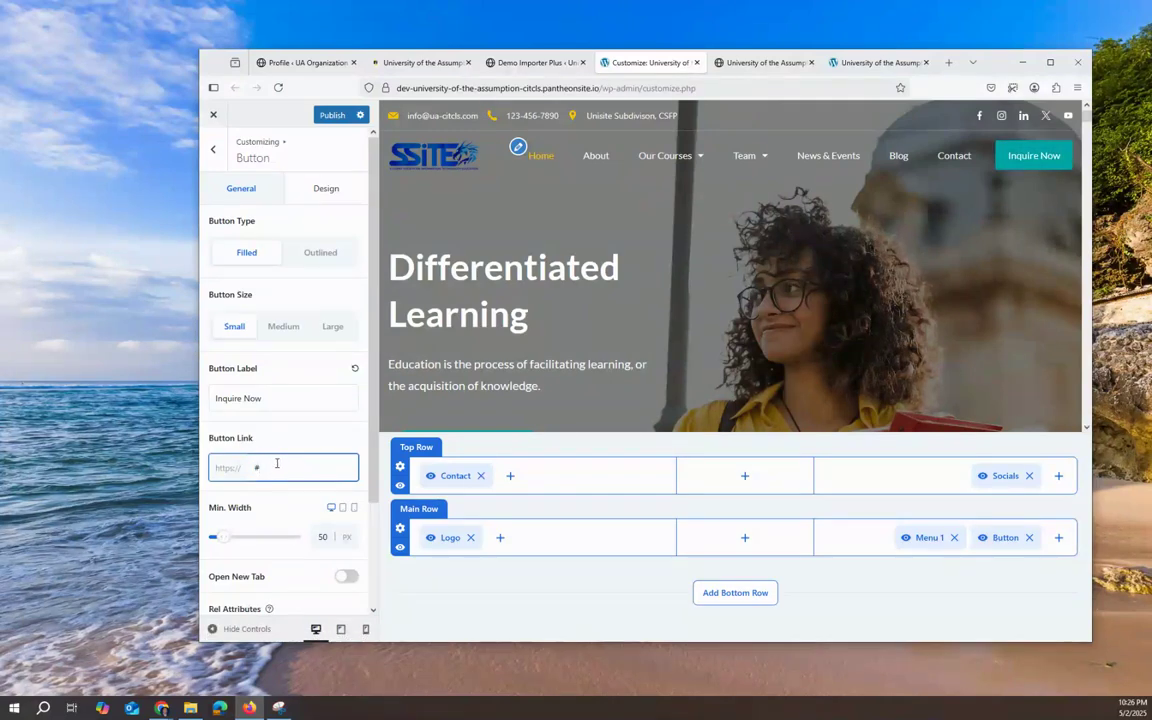
pyautogui.scroll(-5, 270, 468)
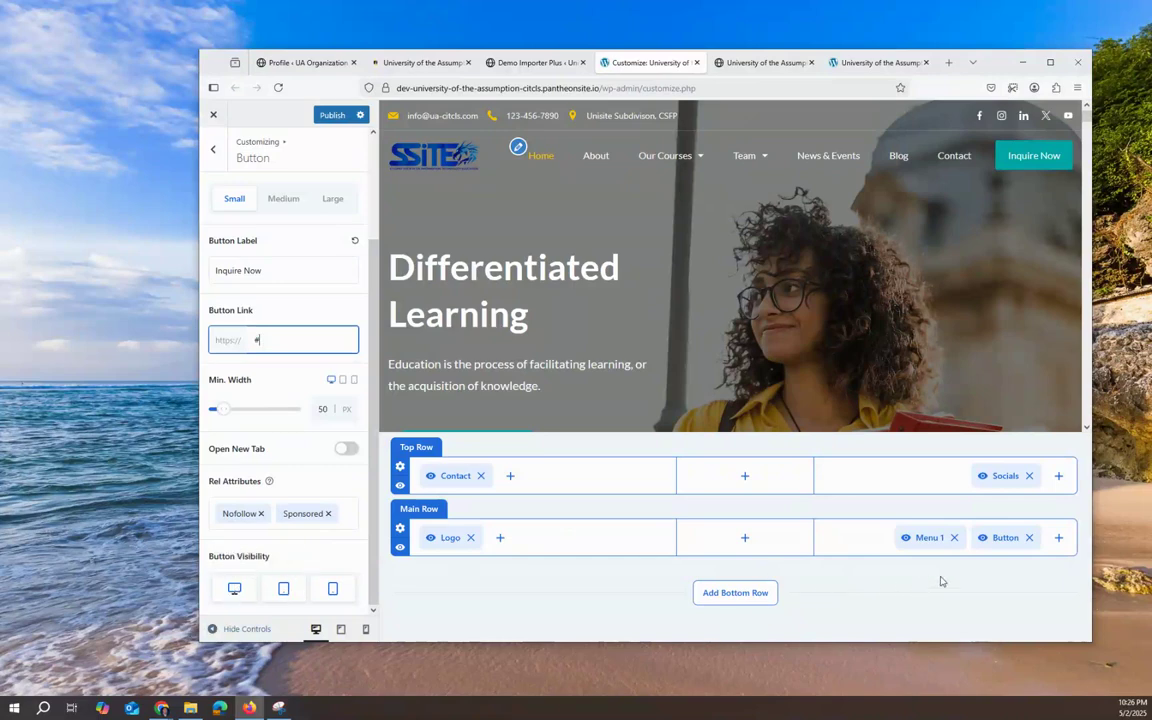
pyautogui.click(213, 152)
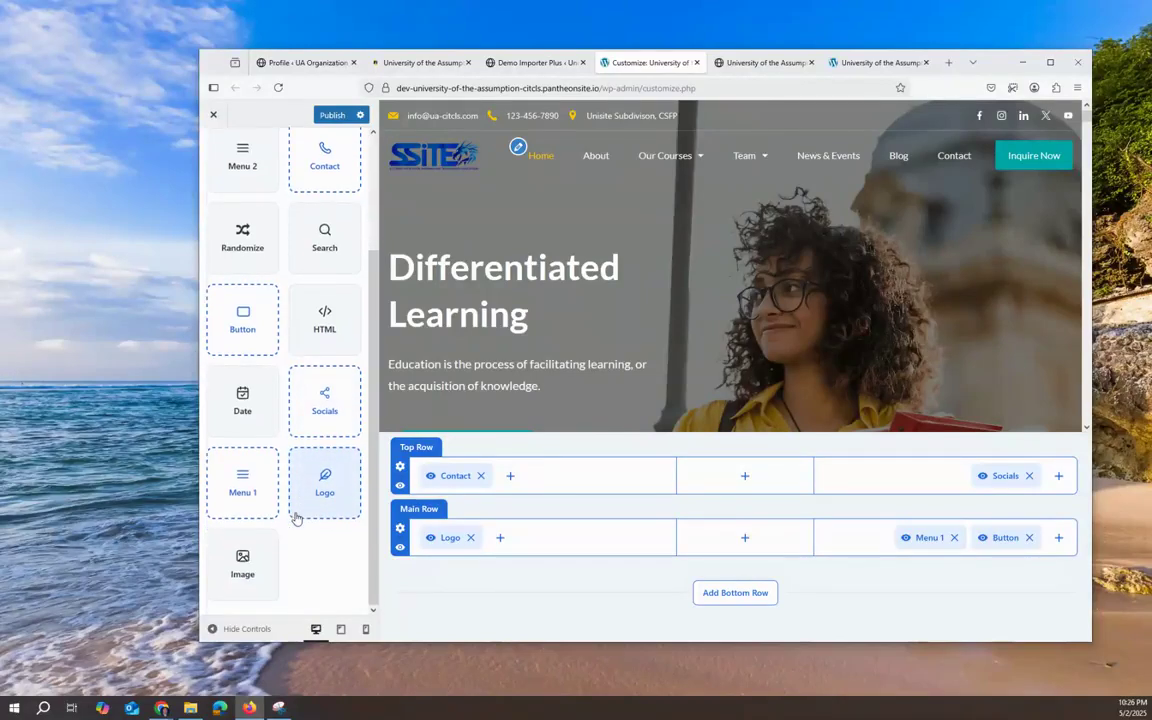
pyautogui.scroll(5, 291, 514)
# Step: Open the Global Colors settings, leaving the colour palette unchanged
pyautogui.click(211, 152)
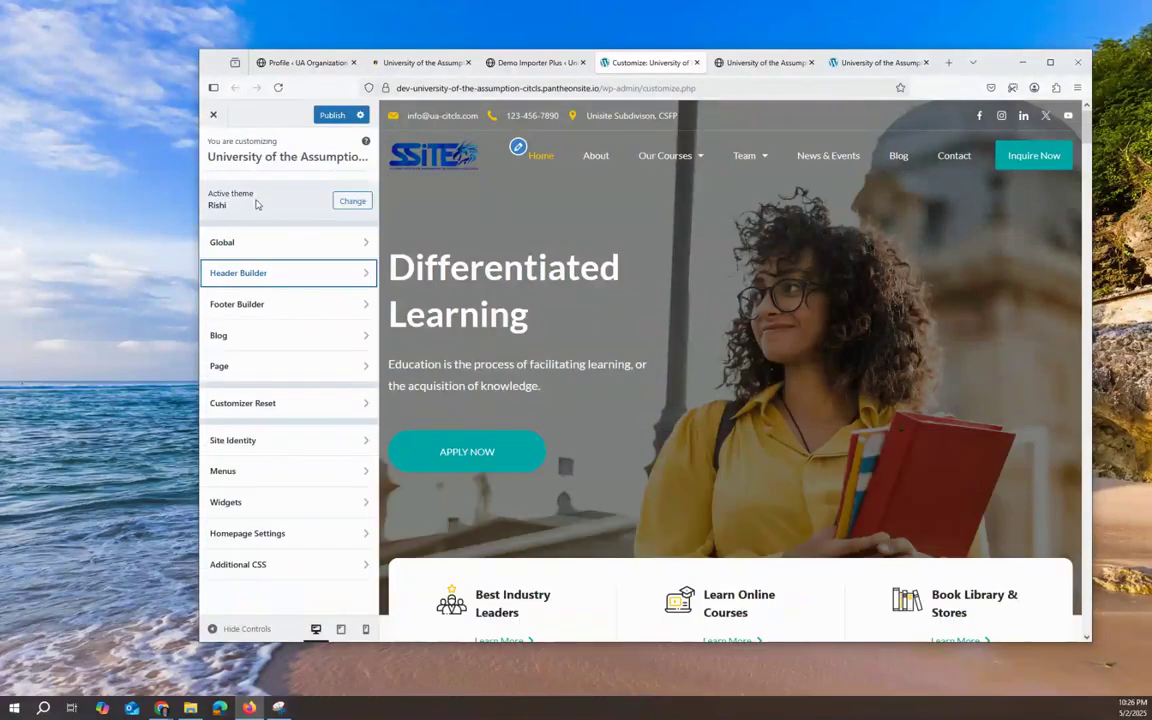
pyautogui.click(278, 233)
pyautogui.click(284, 190)
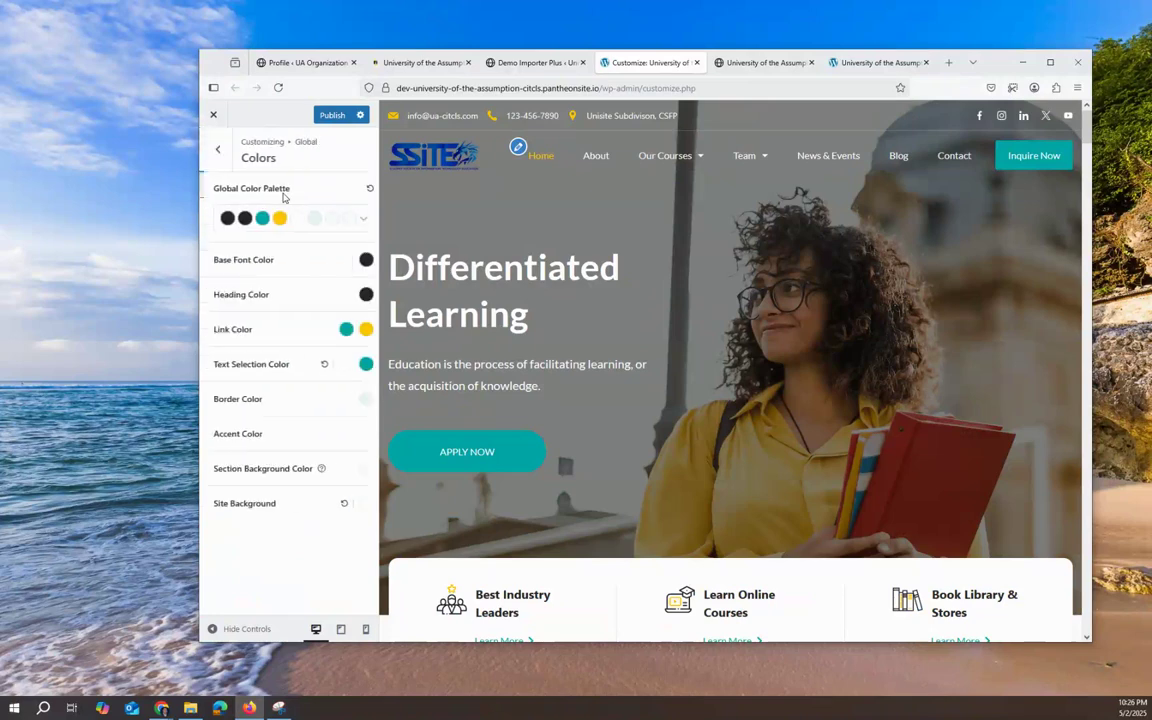
pyautogui.click(359, 218)
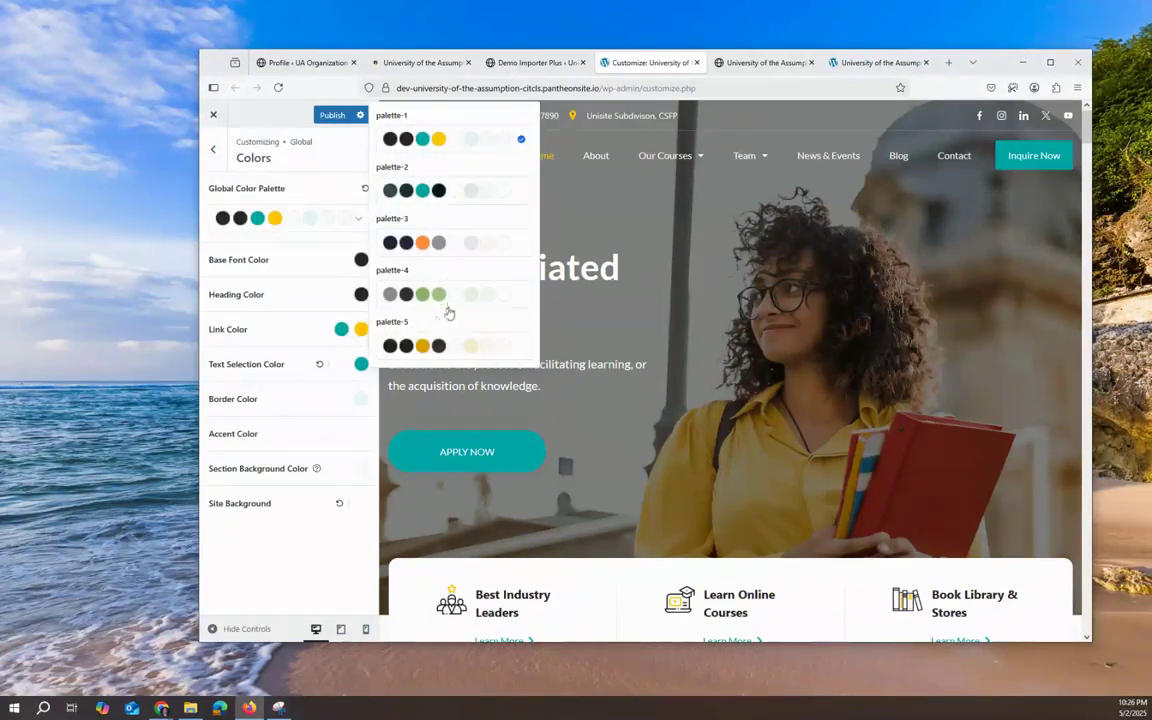
pyautogui.click(292, 244)
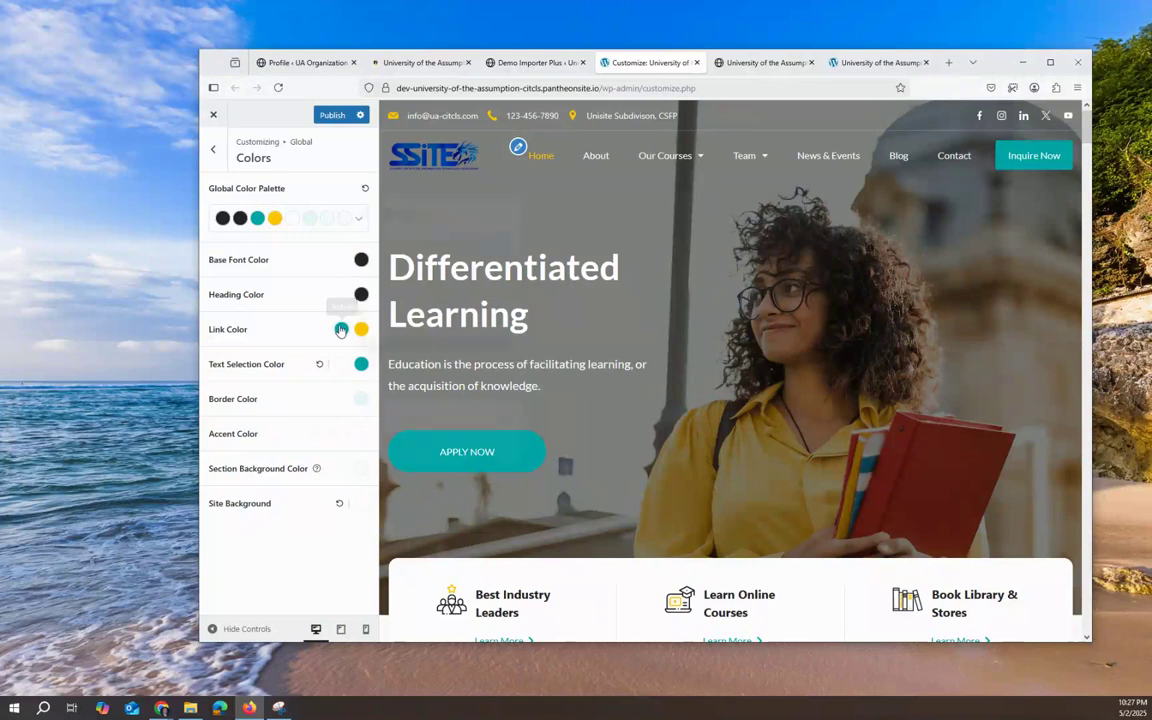
# Step: Change the link colour to dark blue #1000A6, leaving the yellow hover colour as is
pyautogui.click(340, 330)
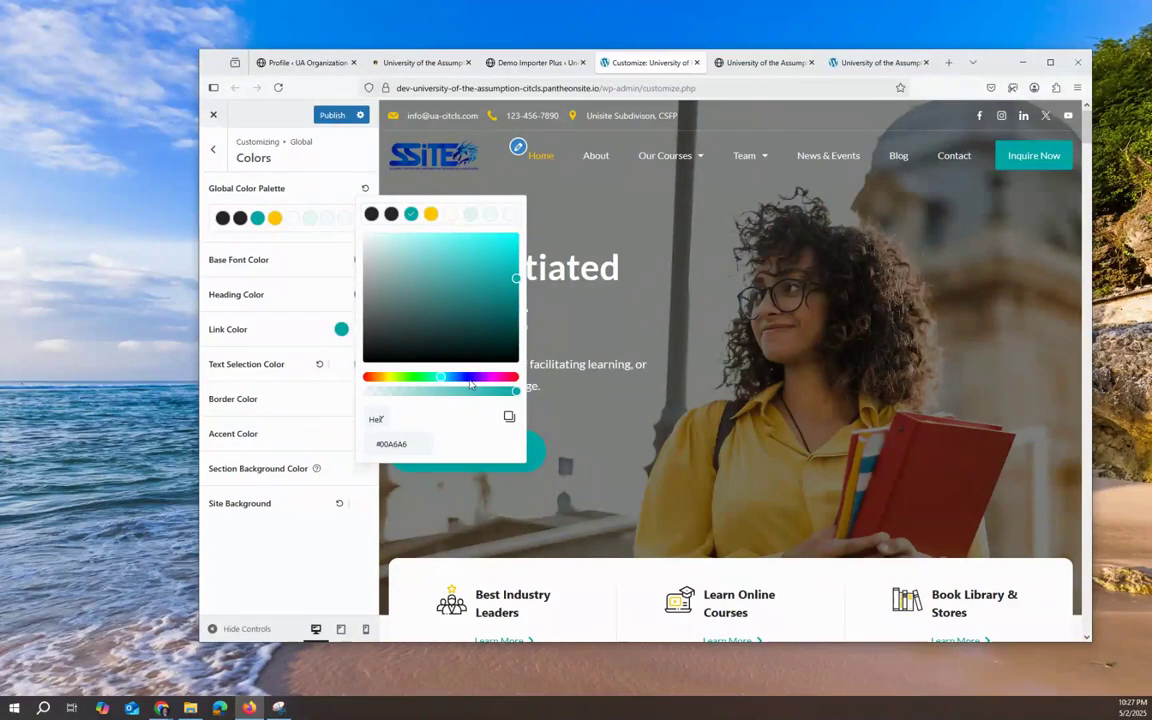
pyautogui.click(469, 378)
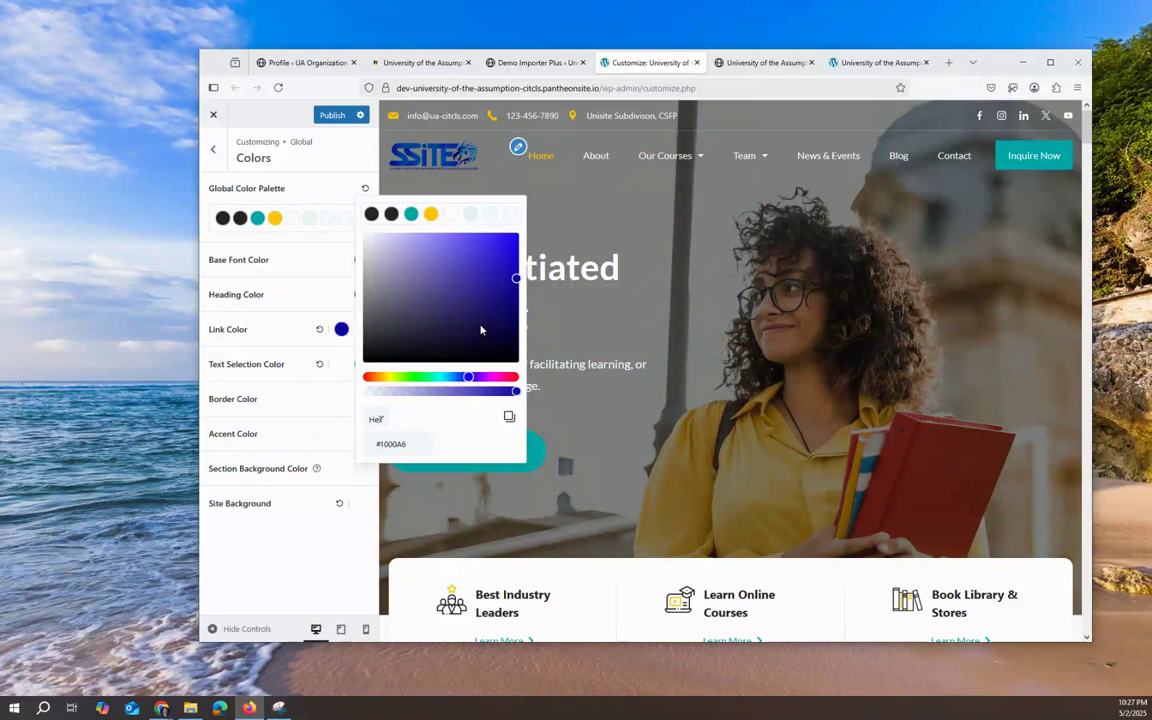
pyautogui.click(300, 355)
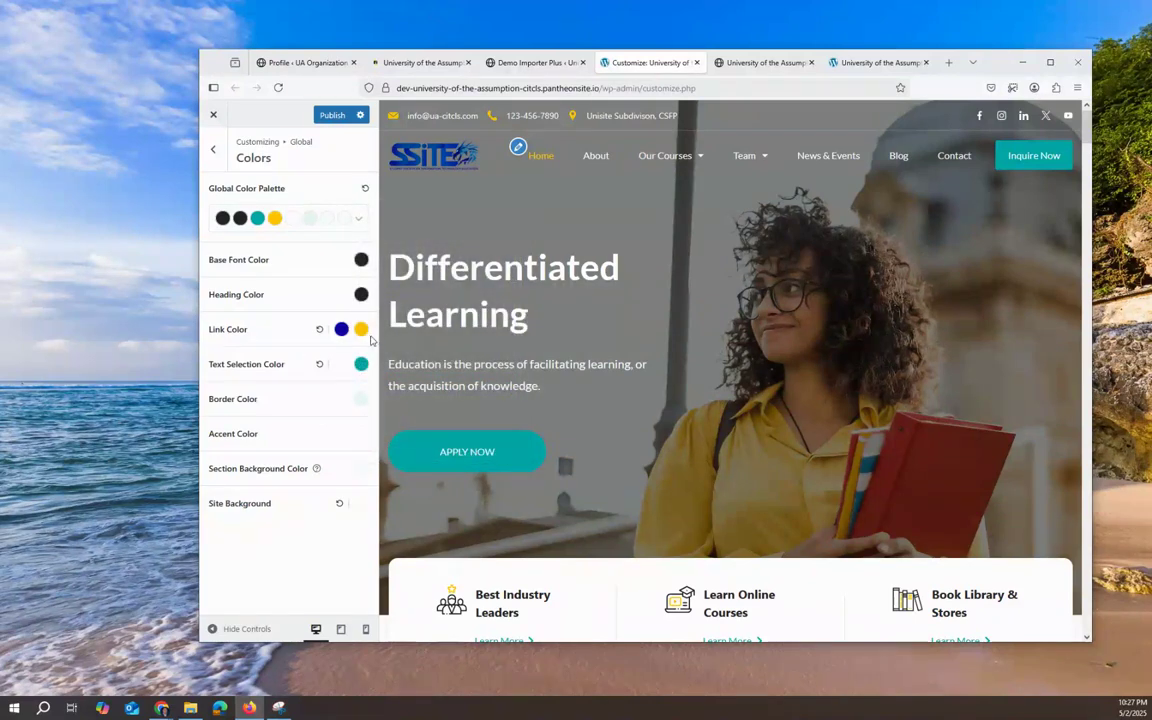
pyautogui.click(360, 330)
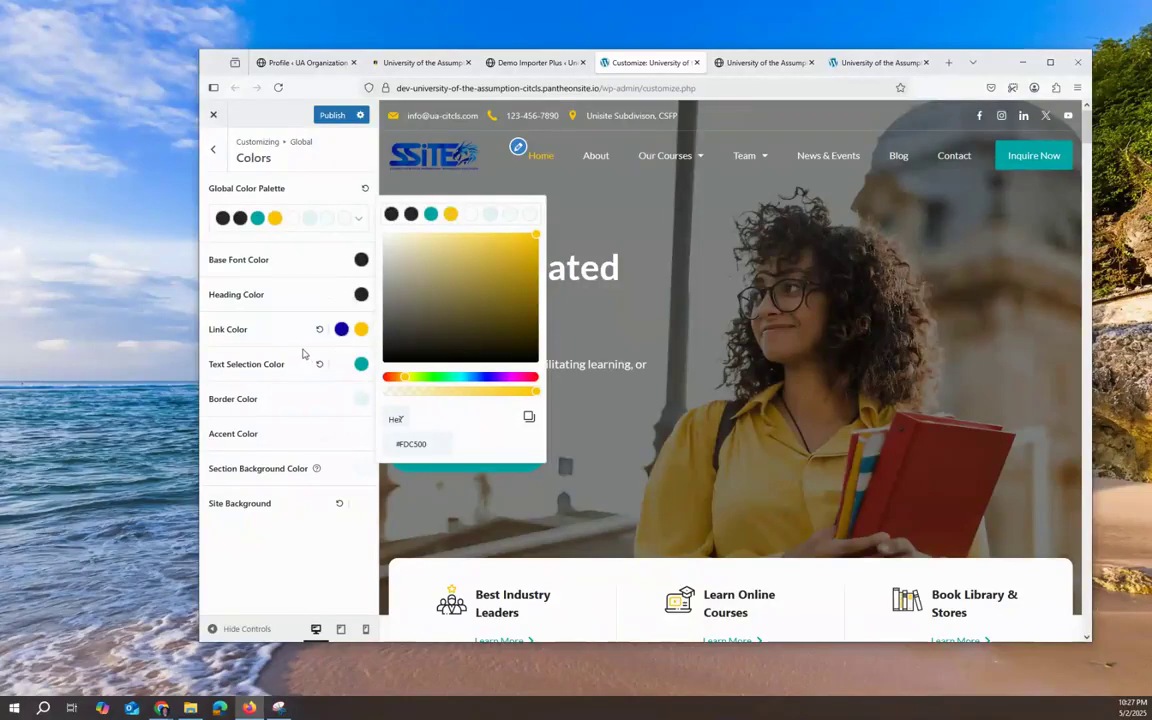
pyautogui.click(274, 316)
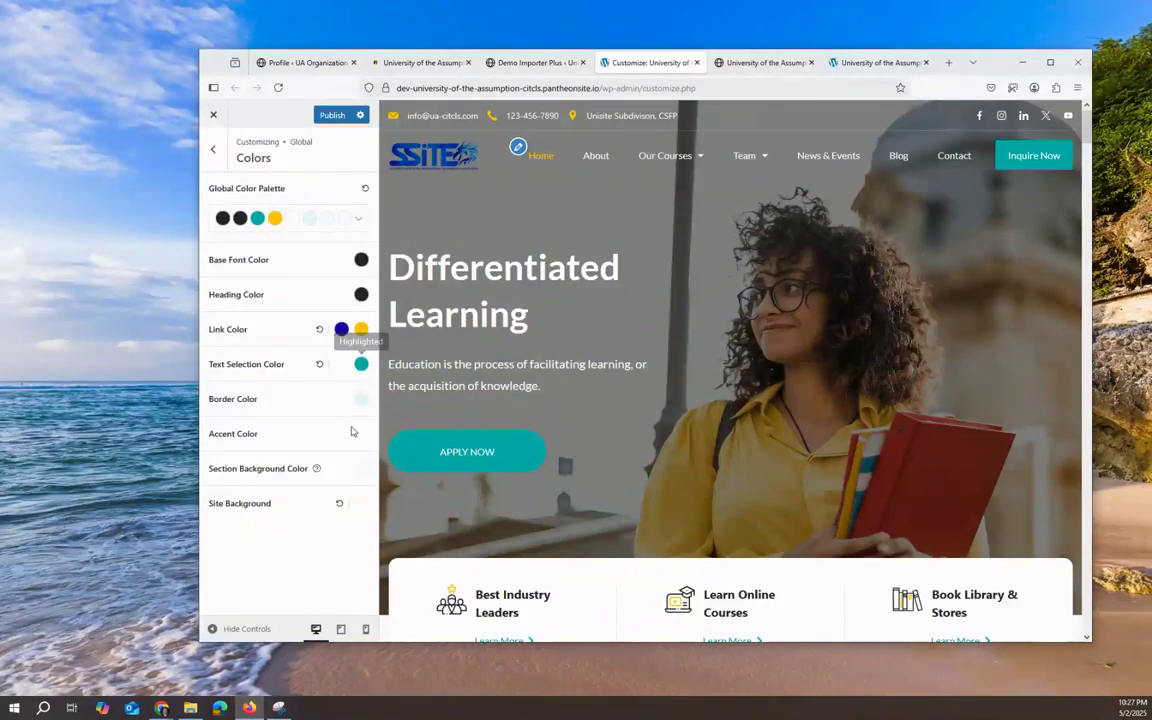
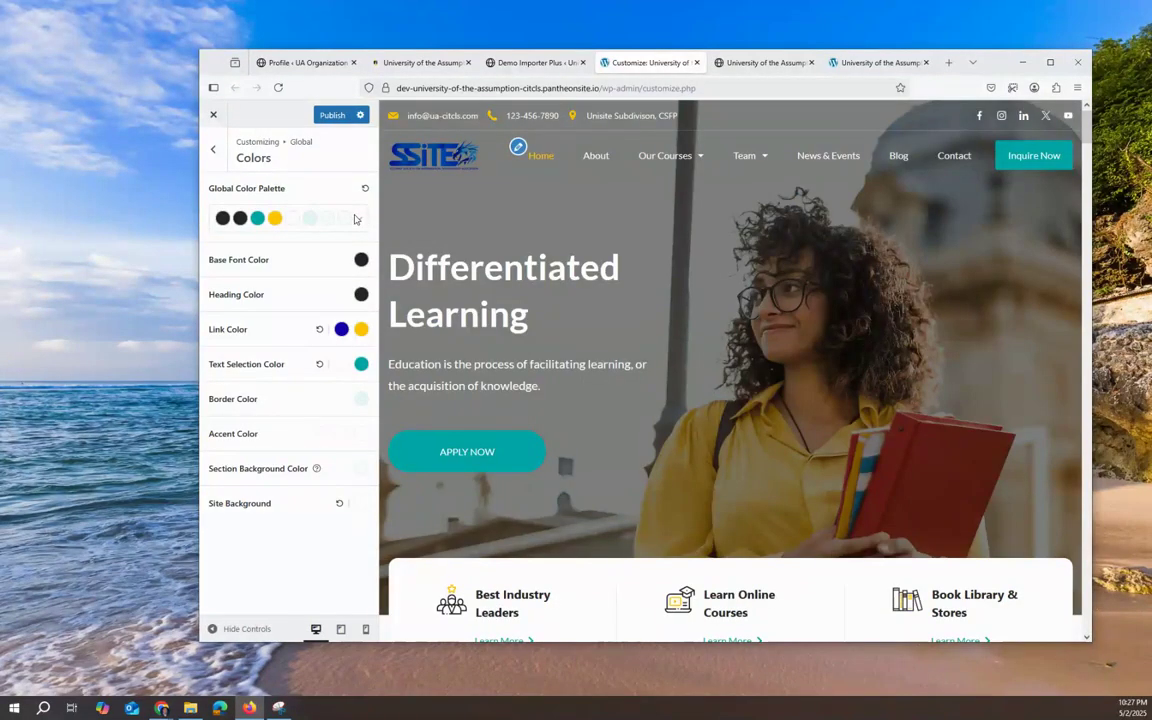
# Step: Leave the Global Color Palette unchanged and go back to the Global settings list
pyautogui.click(356, 220)
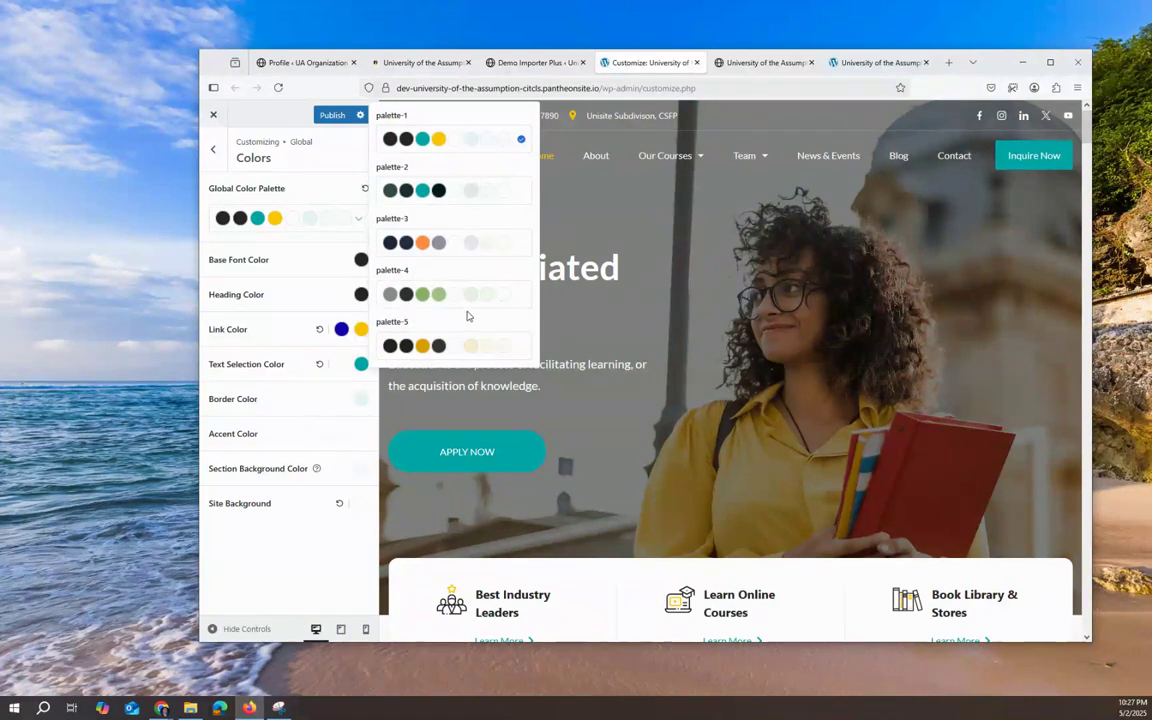
pyautogui.click(295, 545)
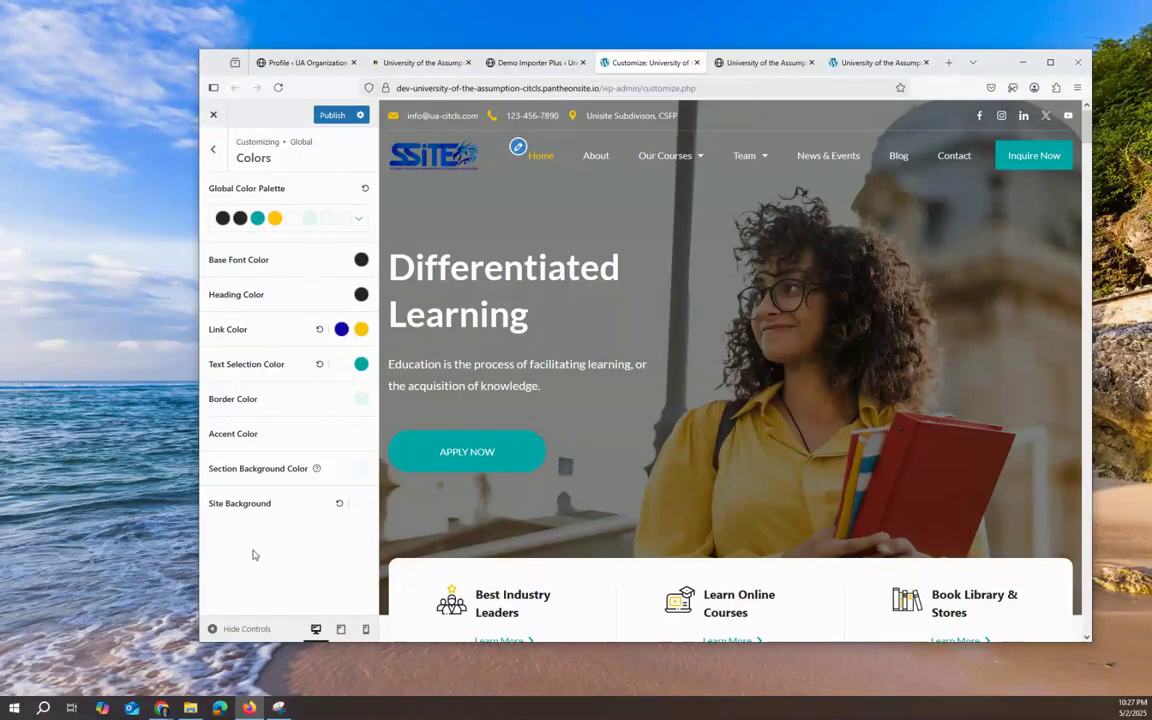
pyautogui.scroll(-2, 586, 344)
pyautogui.scroll(2, 828, 247)
pyautogui.click(215, 156)
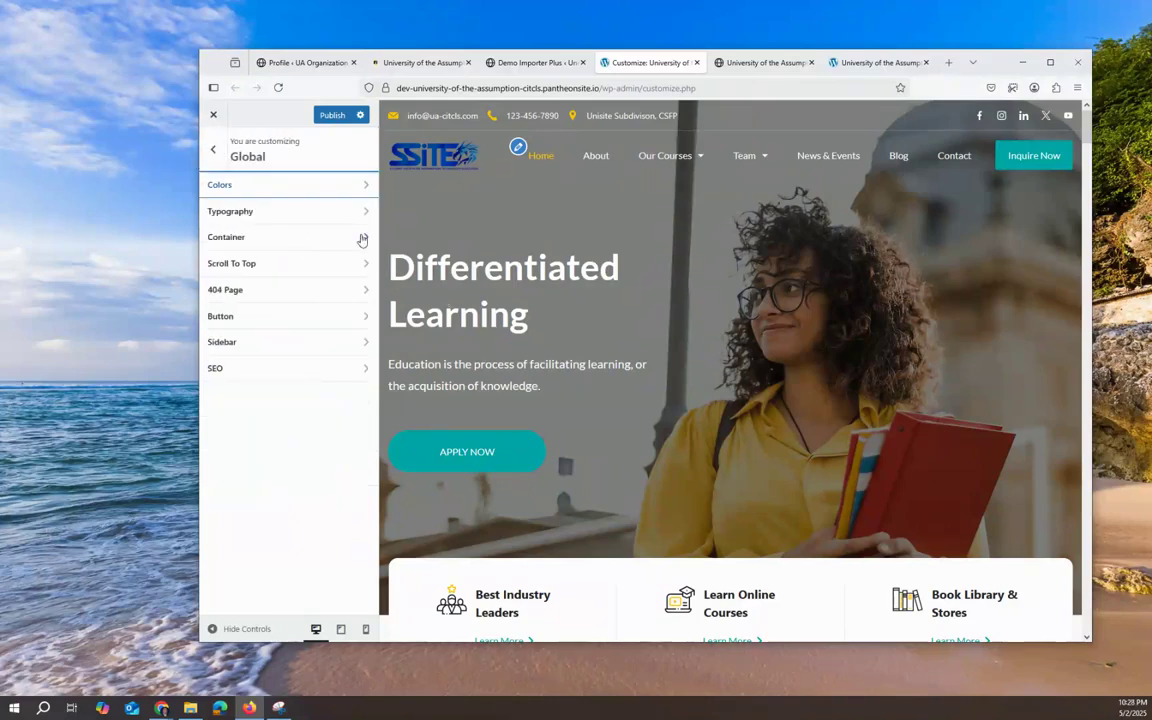
# Step: In Global > Button design, set the button background colour to blue #0024A6
pyautogui.click(349, 318)
pyautogui.click(334, 189)
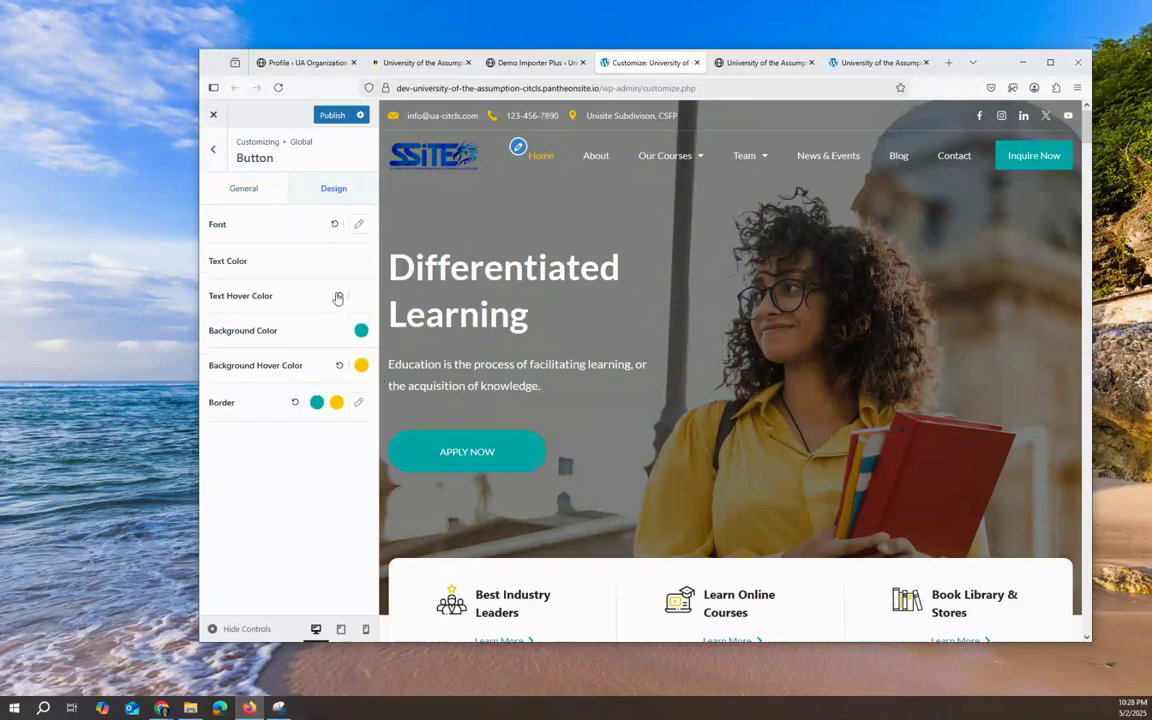
pyautogui.click(361, 332)
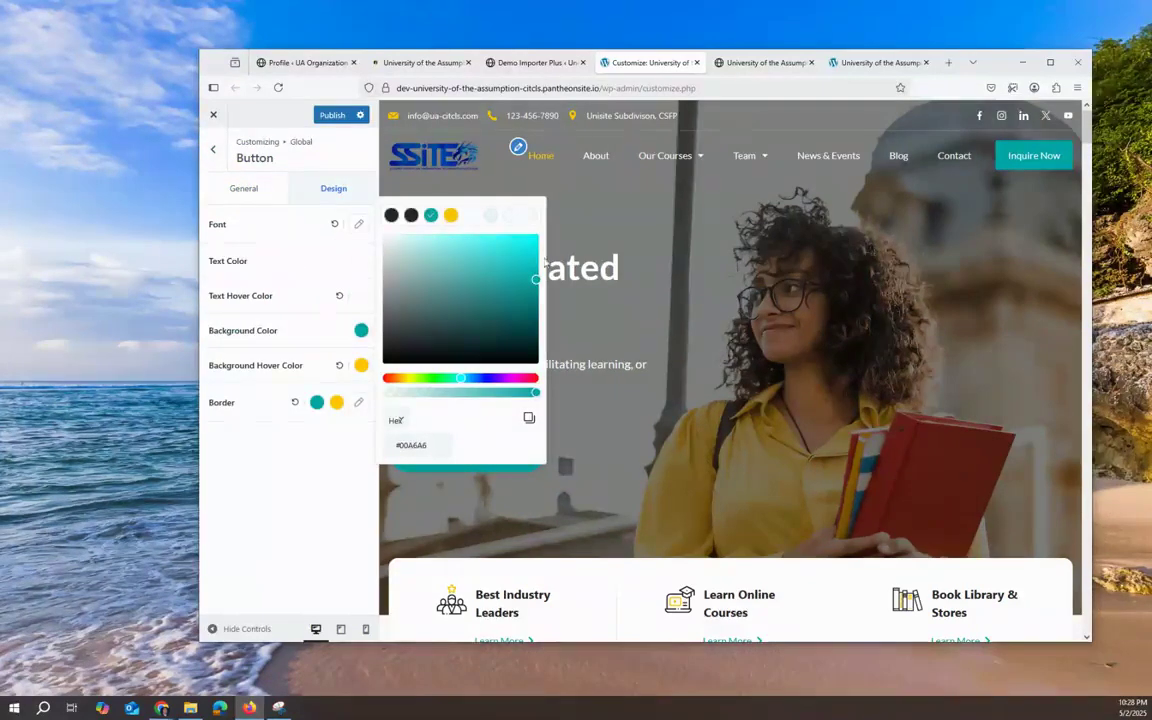
pyautogui.click(481, 379)
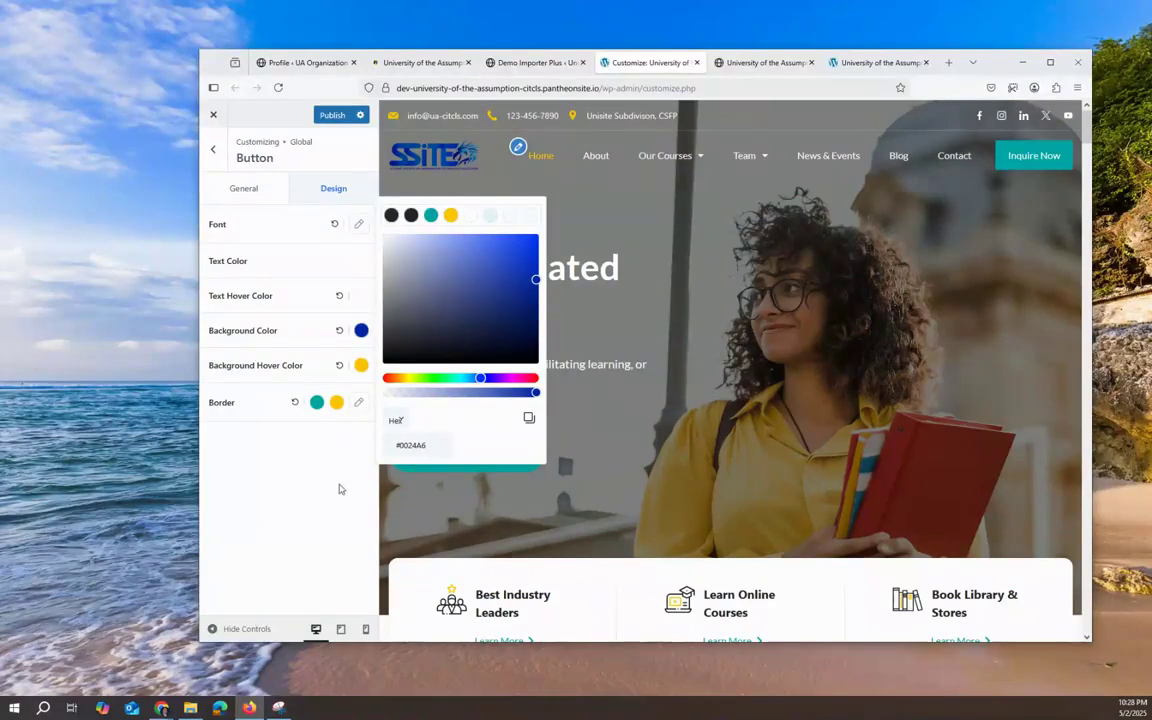
pyautogui.scroll(-3, 833, 340)
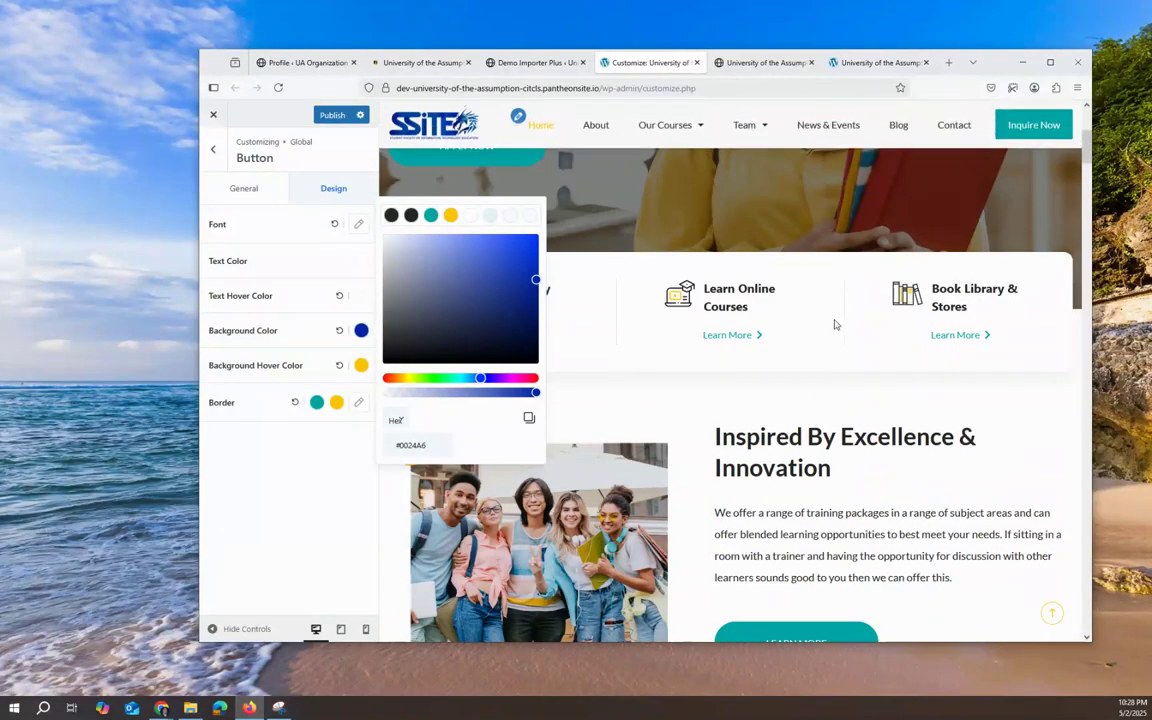
pyautogui.scroll(3, 835, 323)
pyautogui.tripleClick(316, 485)
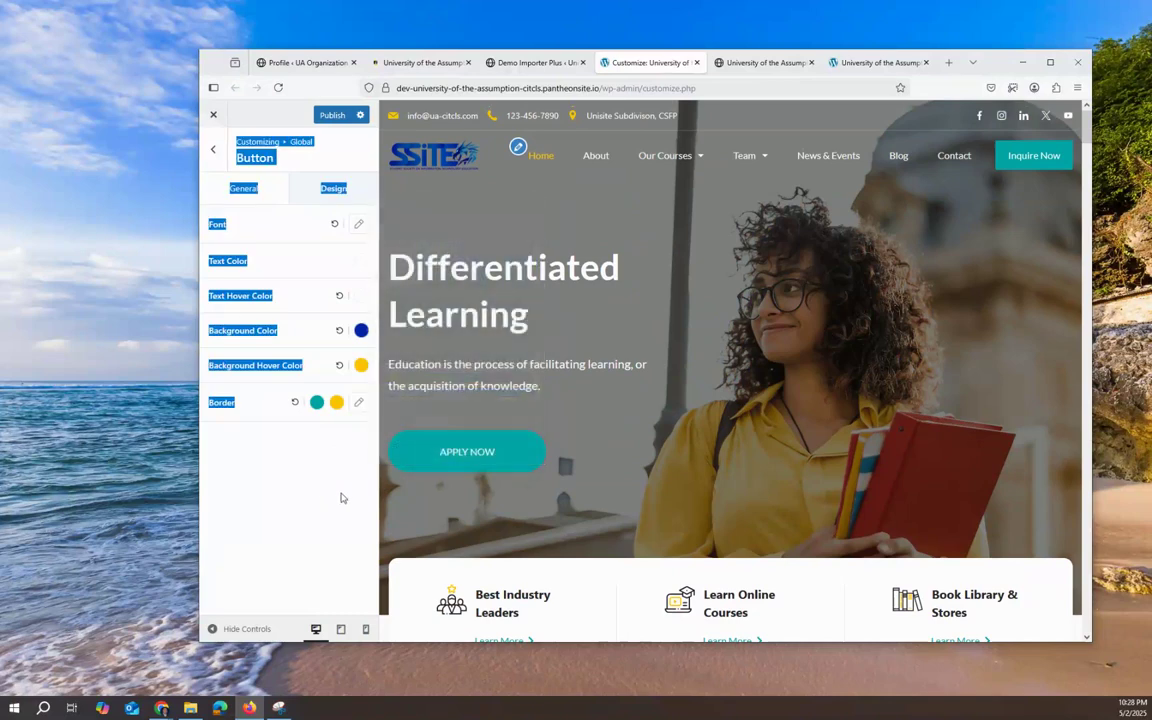
pyautogui.click(316, 483)
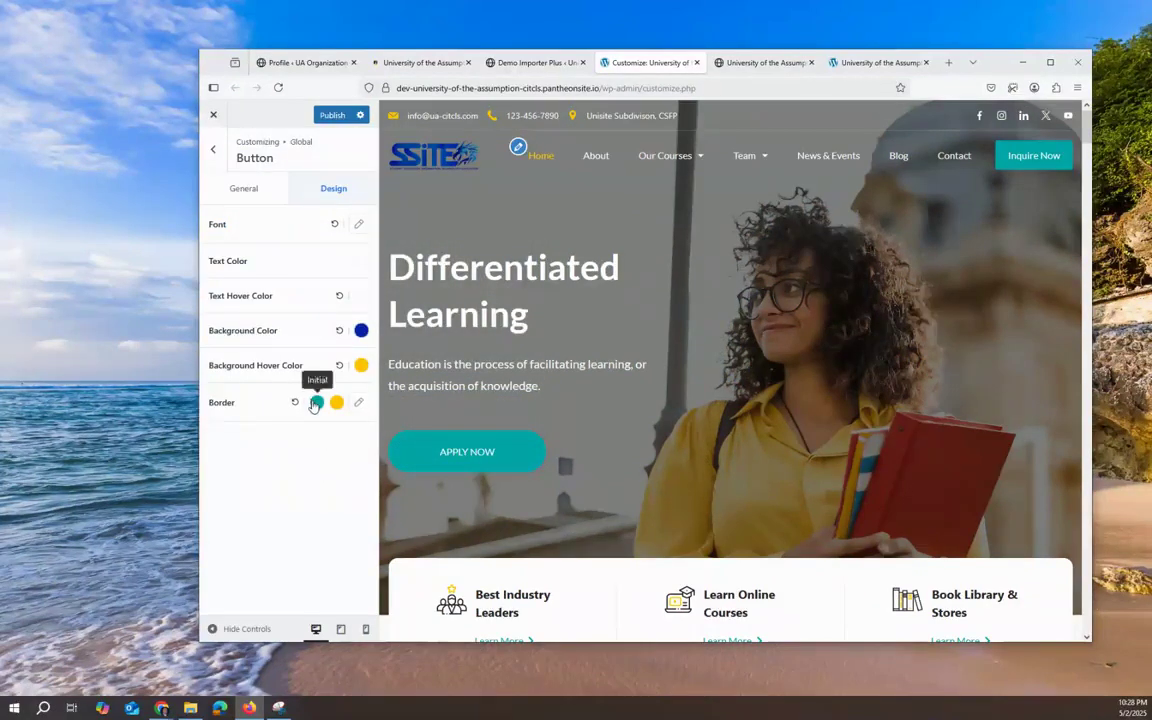
# Step: Set the global button border colour to blue #0000A6
pyautogui.click(314, 403)
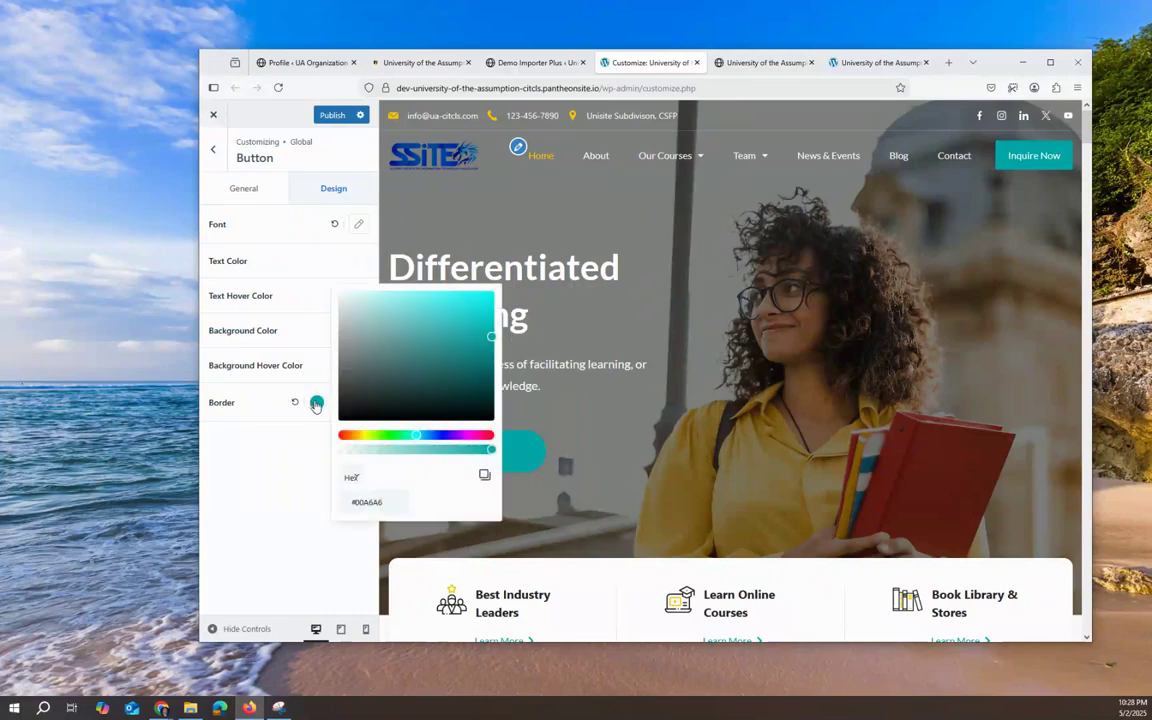
pyautogui.click(441, 435)
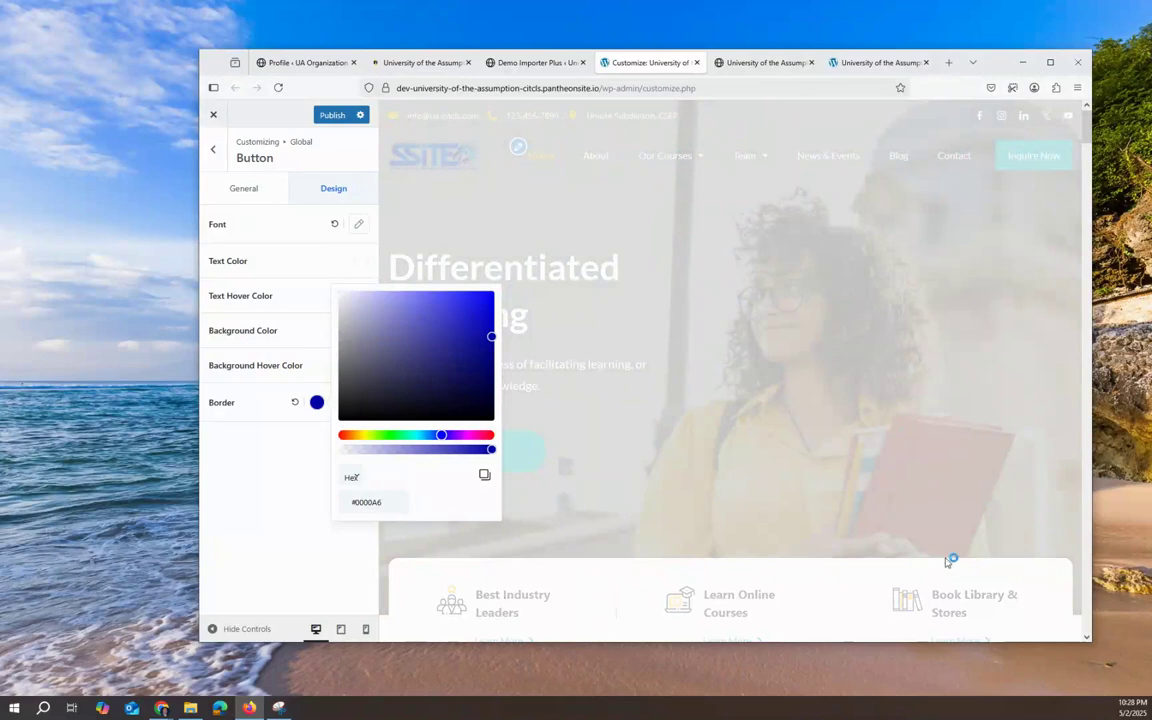
pyautogui.scroll(-3, 745, 433)
pyautogui.scroll(-3, 746, 435)
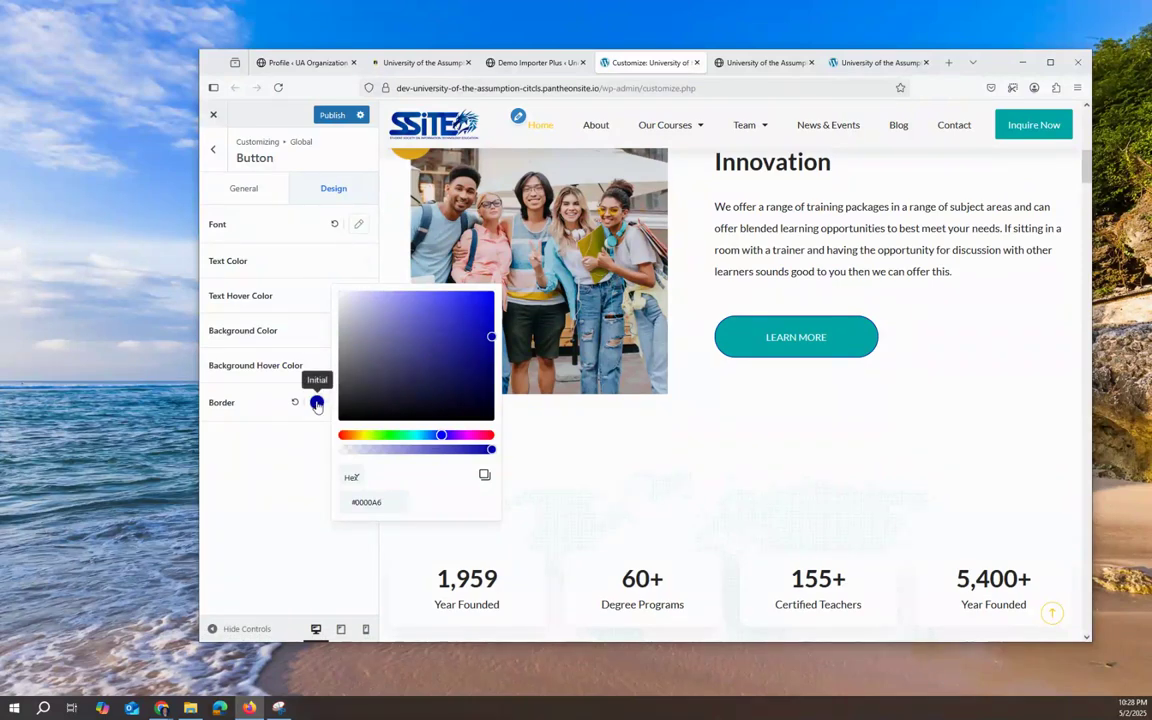
pyautogui.click(270, 452)
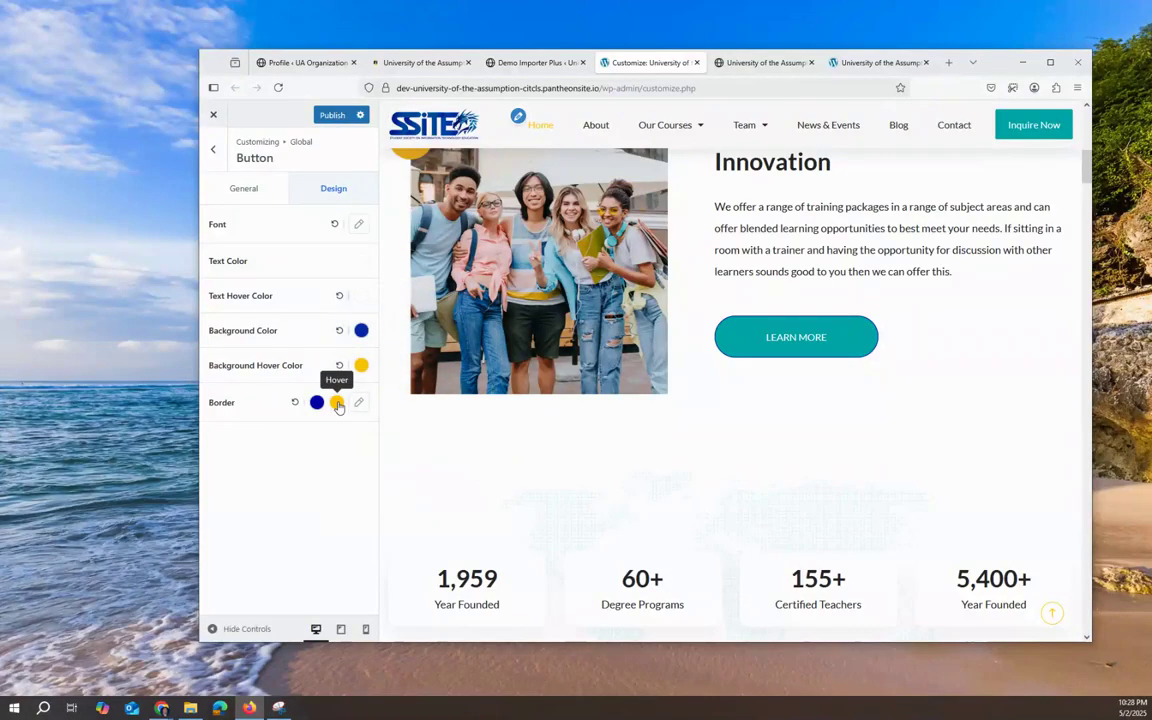
pyautogui.scroll(-3, 707, 476)
pyautogui.scroll(3, 792, 391)
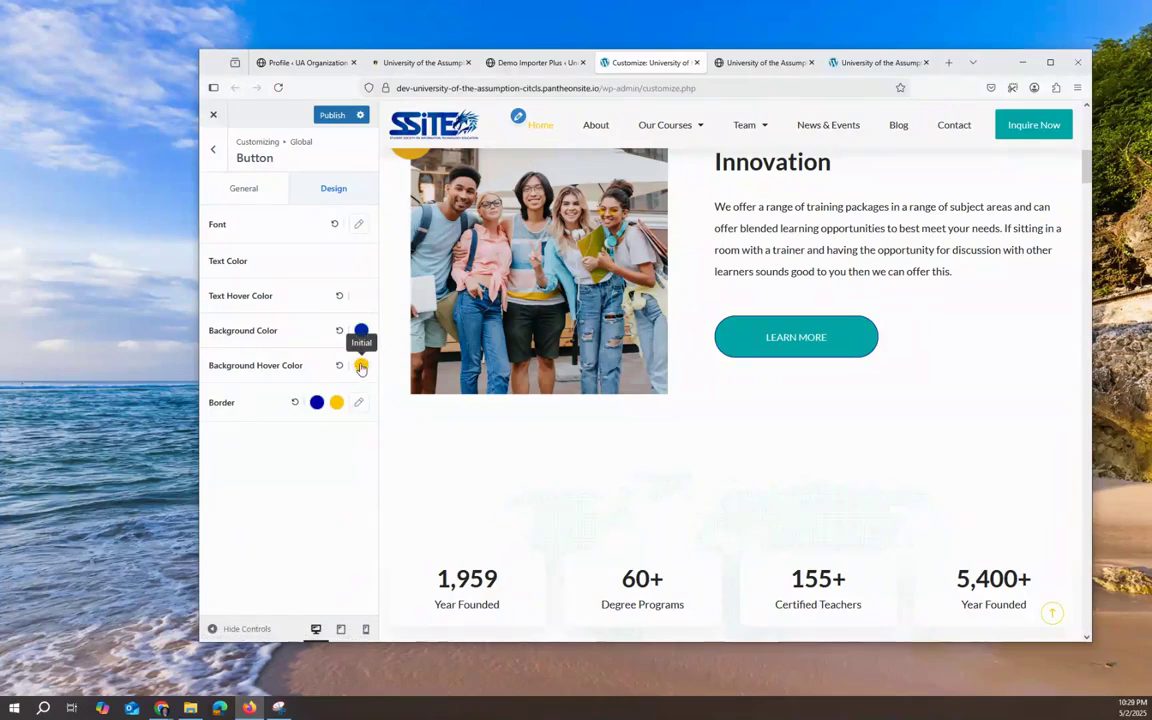
# Step: Reset the global button background colour back to its default teal
pyautogui.scroll(-1, 714, 454)
pyautogui.scroll(-2, 714, 454)
pyautogui.scroll(2, 714, 454)
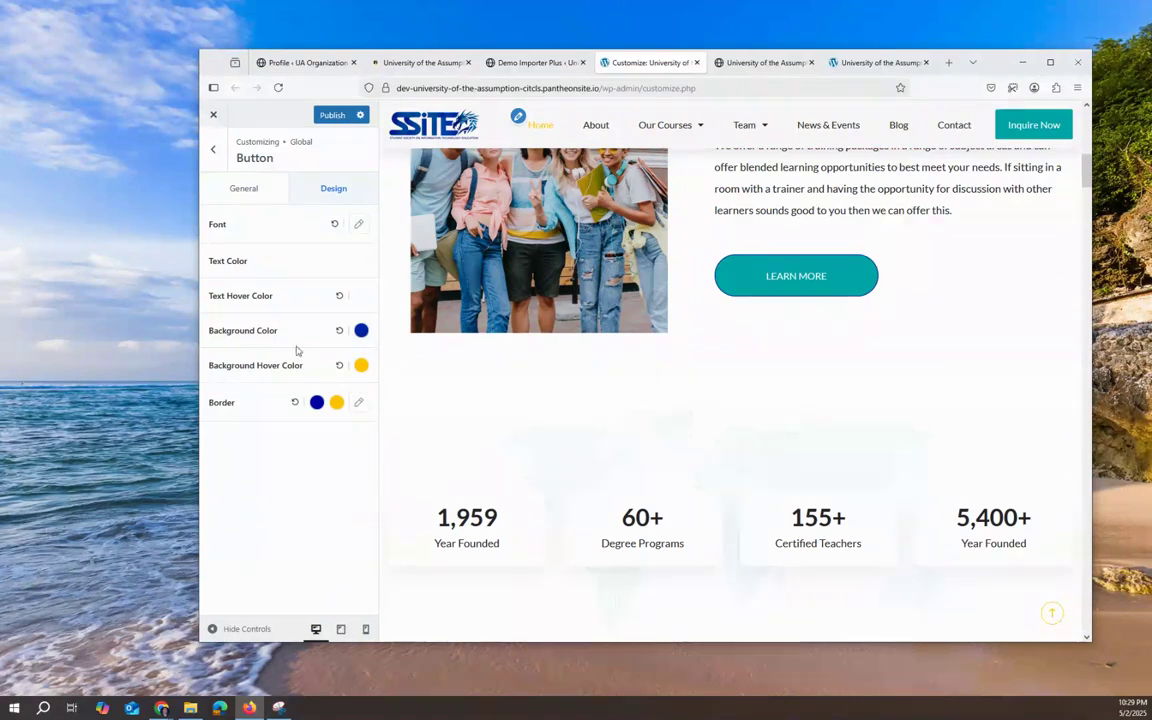
pyautogui.scroll(3, 730, 445)
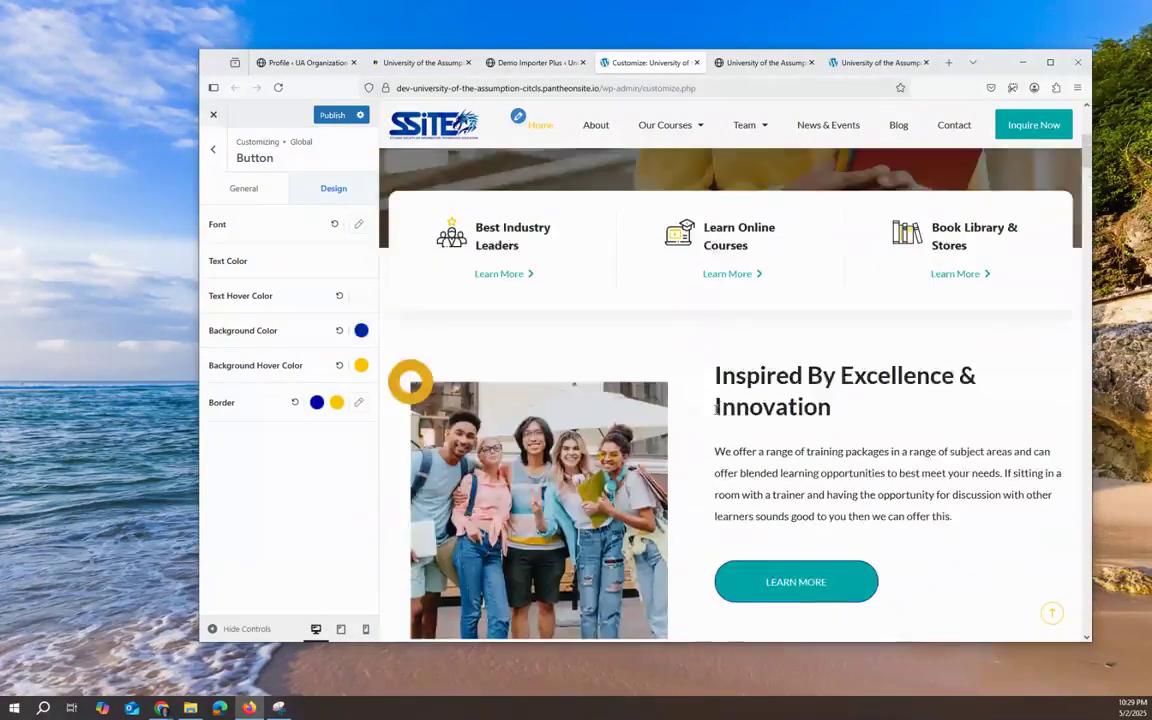
pyautogui.click(339, 330)
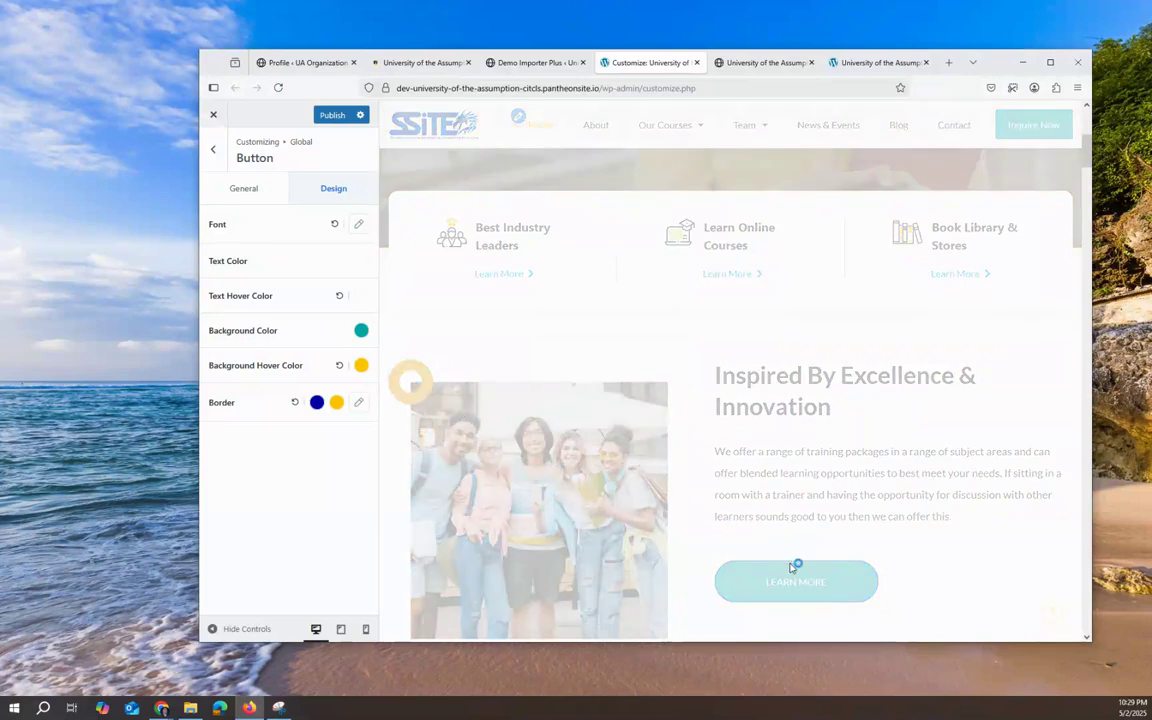
# Step: Set the global button background to deep blue #2000A6 and check the Apply Now button in the preview
pyautogui.scroll(1, 795, 563)
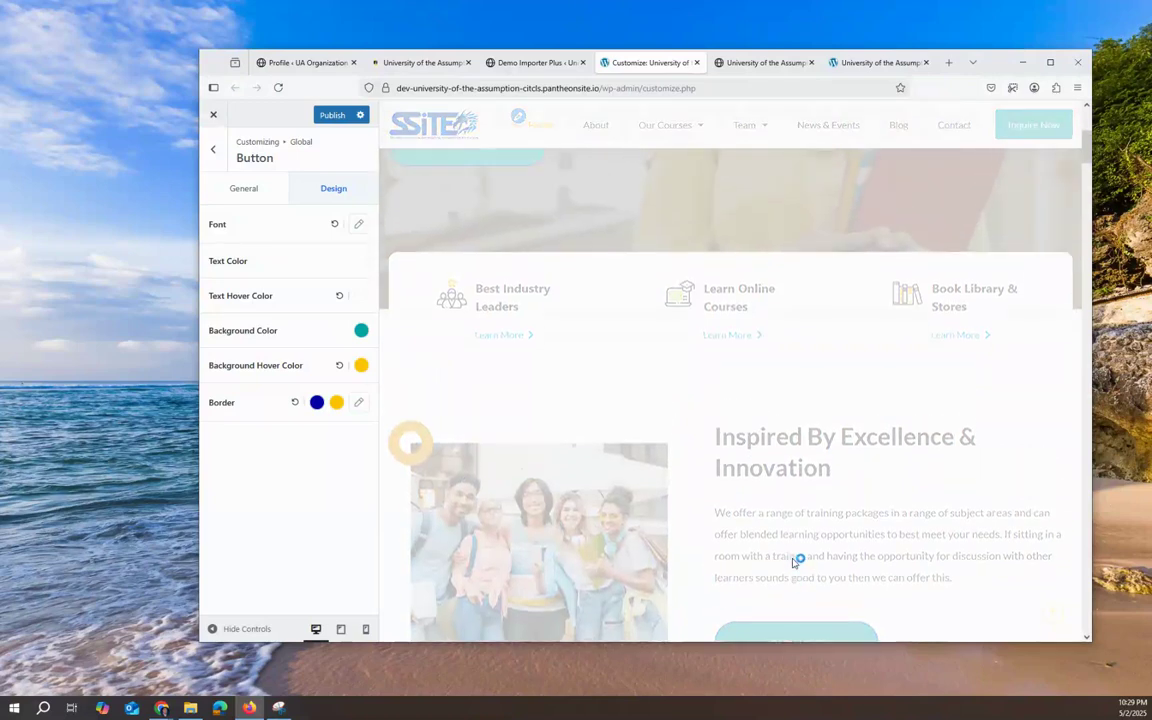
pyautogui.scroll(3, 793, 562)
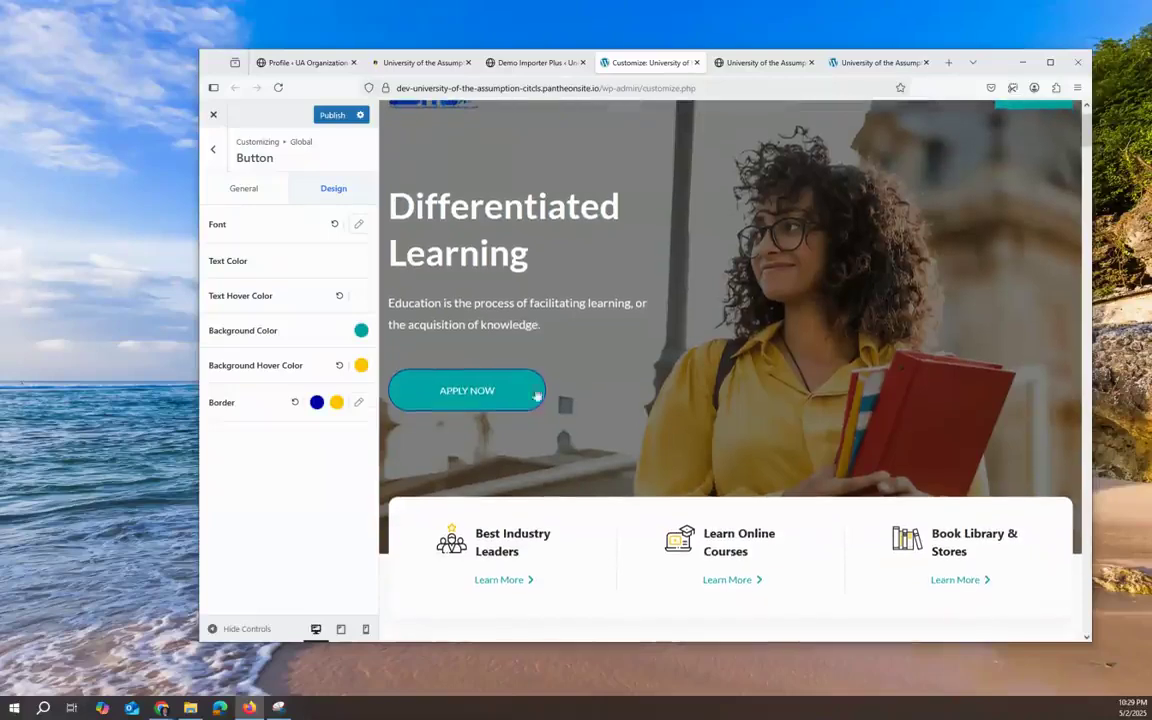
pyautogui.scroll(1, 830, 470)
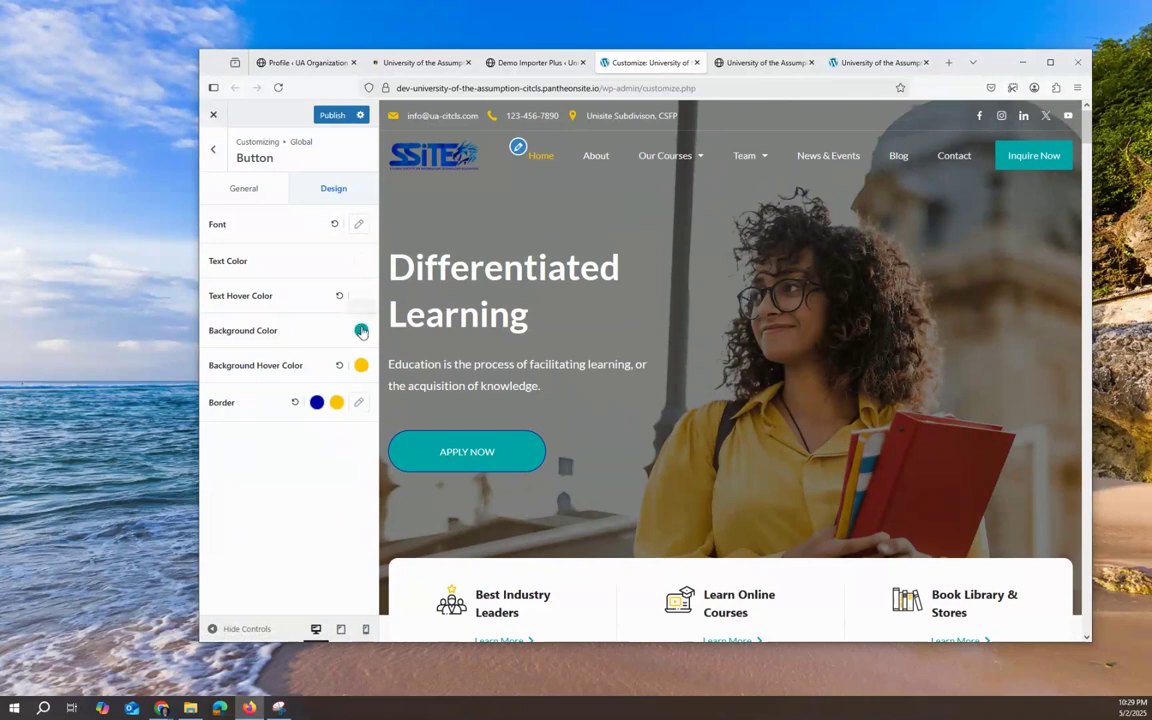
pyautogui.click(361, 330)
pyautogui.click(490, 377)
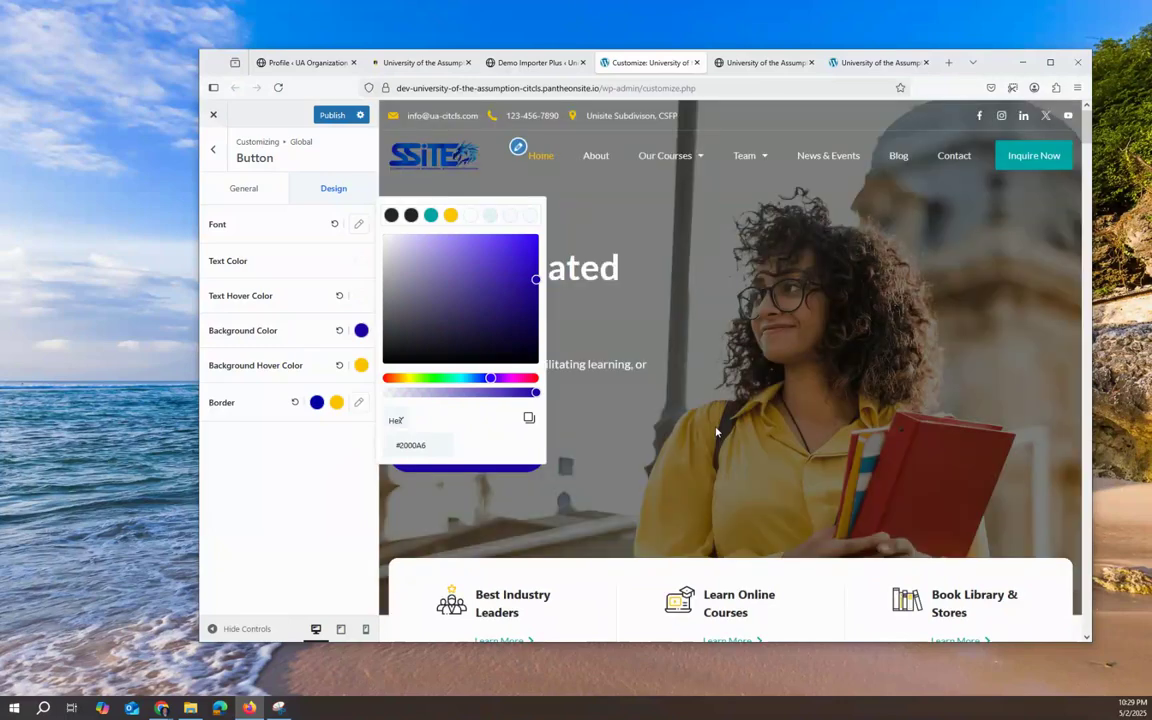
pyautogui.click(334, 489)
pyautogui.scroll(-5, 507, 453)
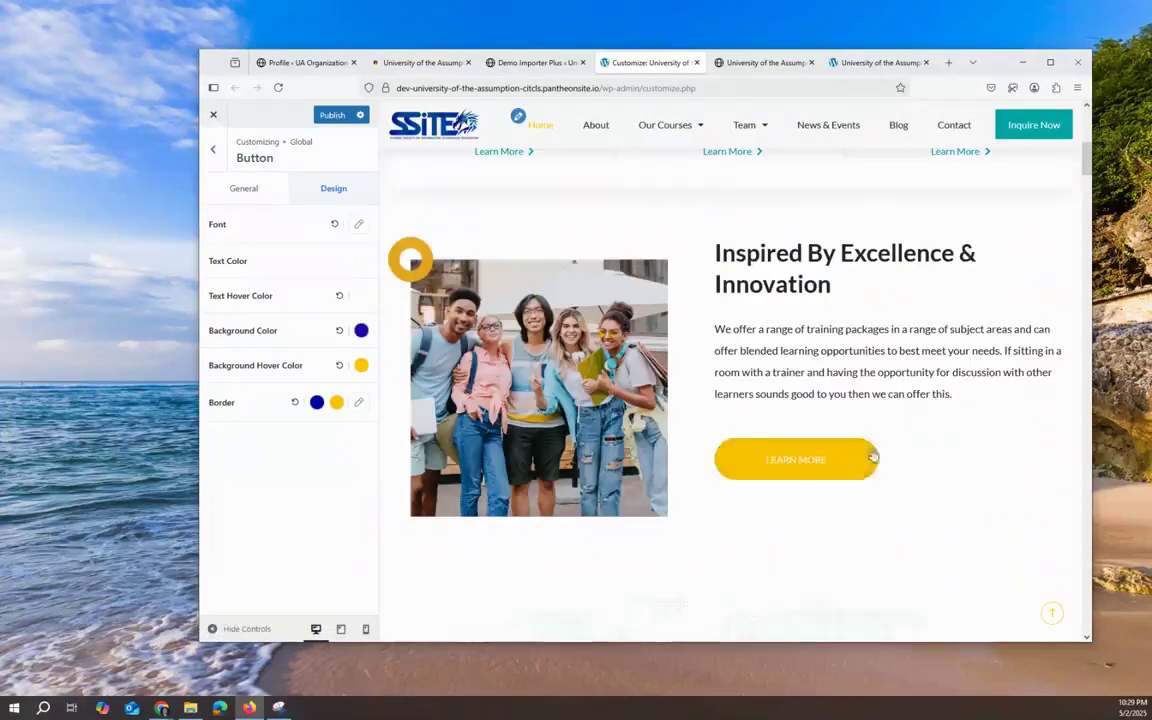
pyautogui.scroll(-6, 866, 505)
pyautogui.scroll(-5, 868, 498)
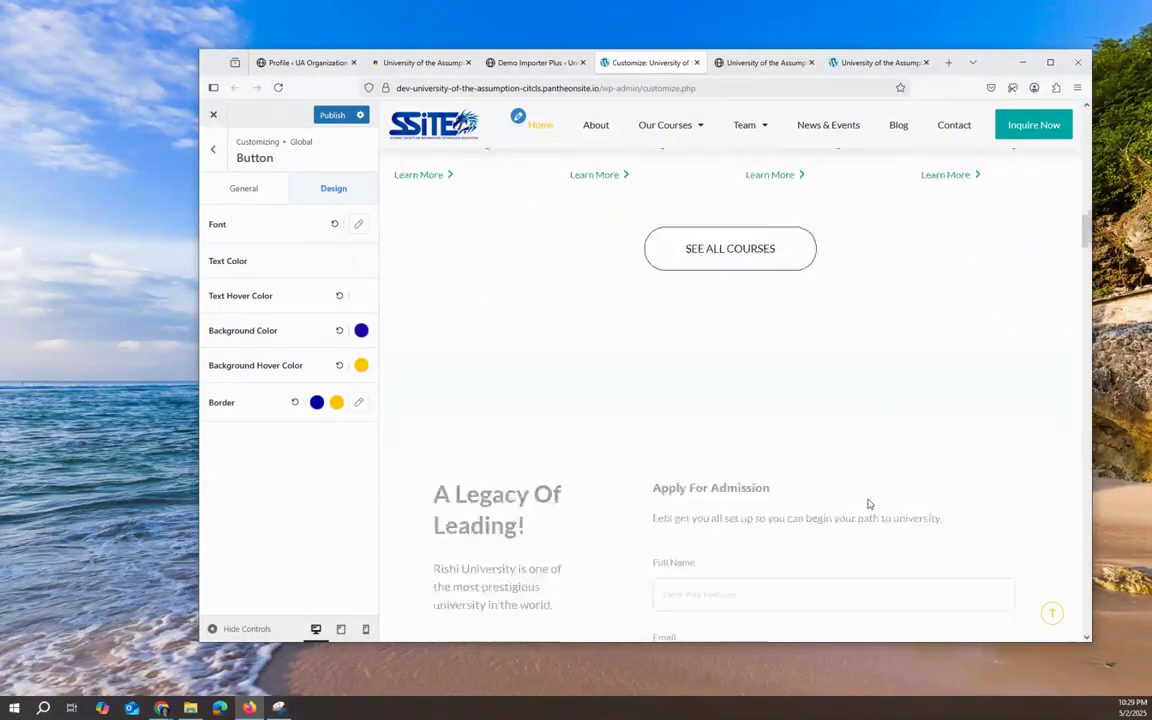
pyautogui.scroll(-5, 867, 498)
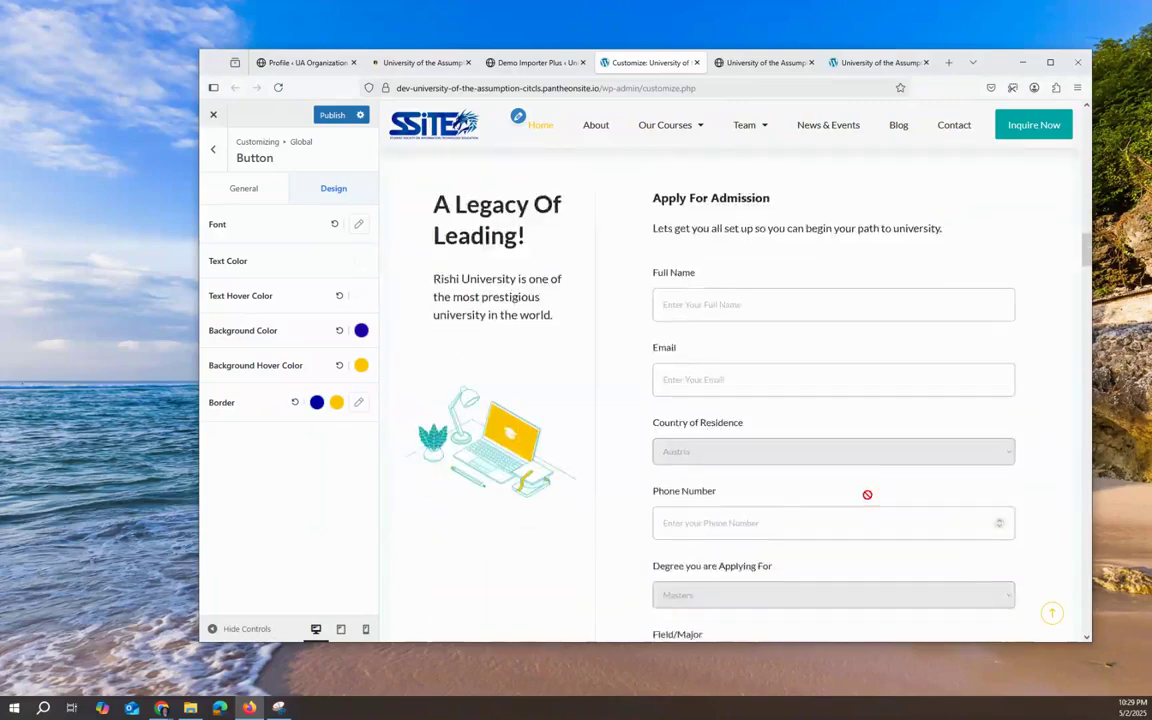
pyautogui.scroll(3, 563, 423)
pyautogui.scroll(12, 563, 423)
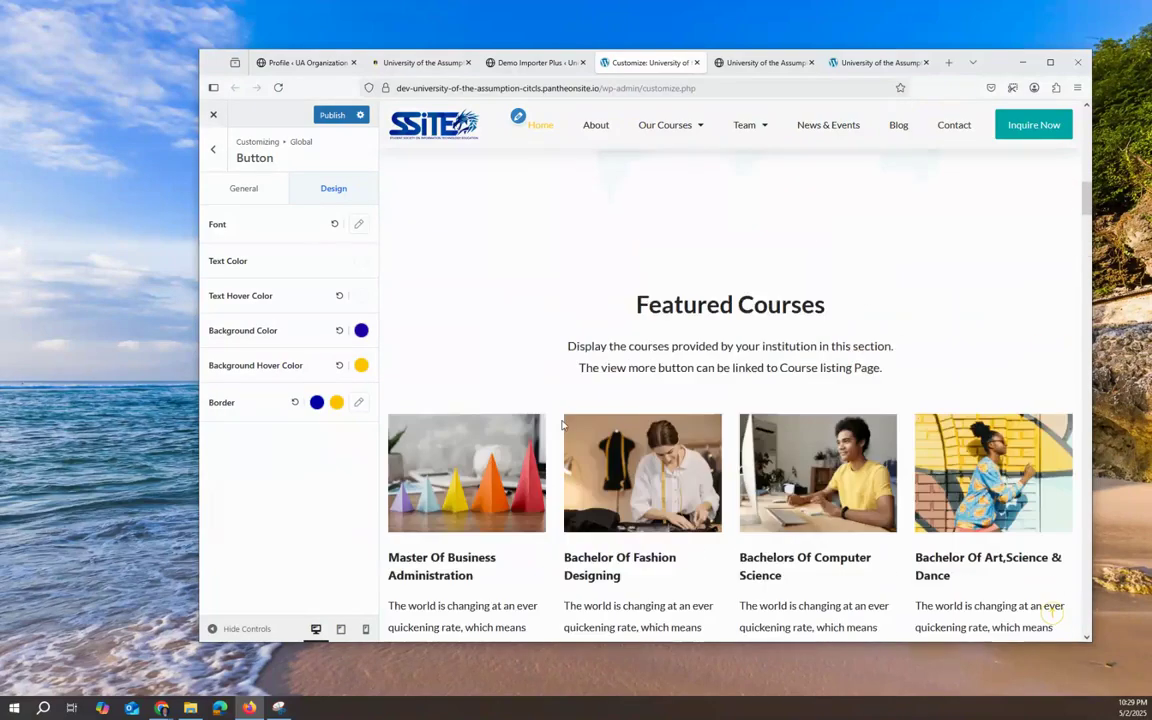
pyautogui.scroll(3, 566, 425)
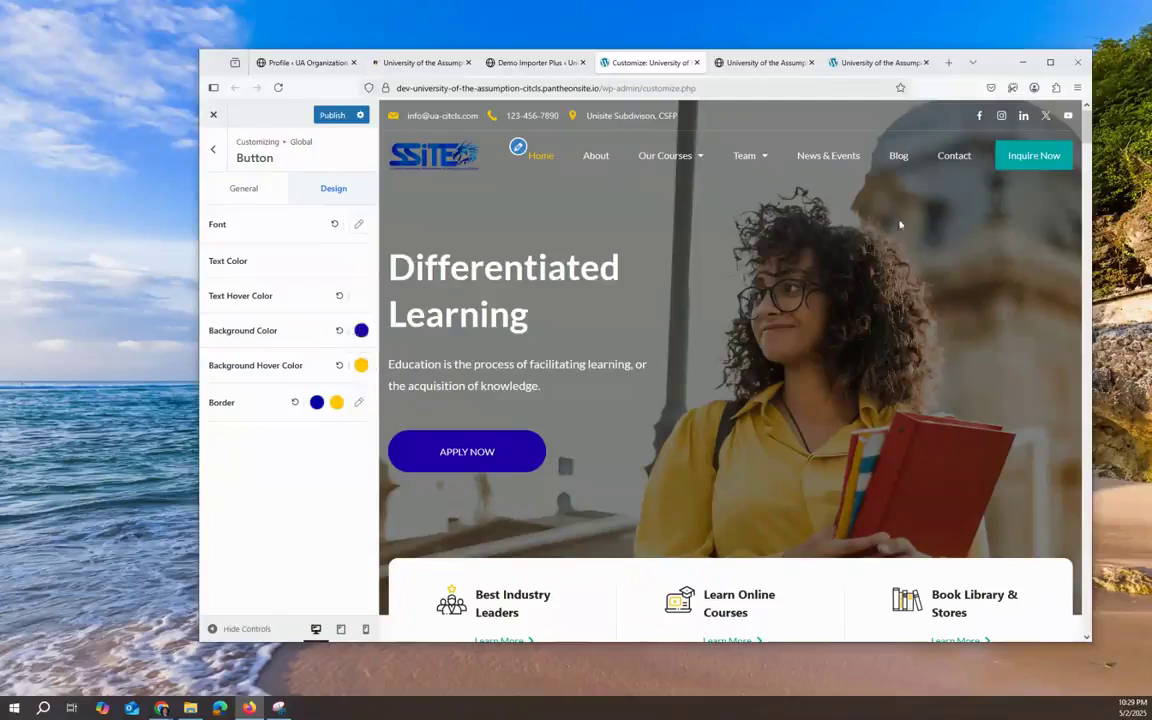
# Step: Open the design options for the header's Inquire Now button in the Header Builder
pyautogui.click(216, 151)
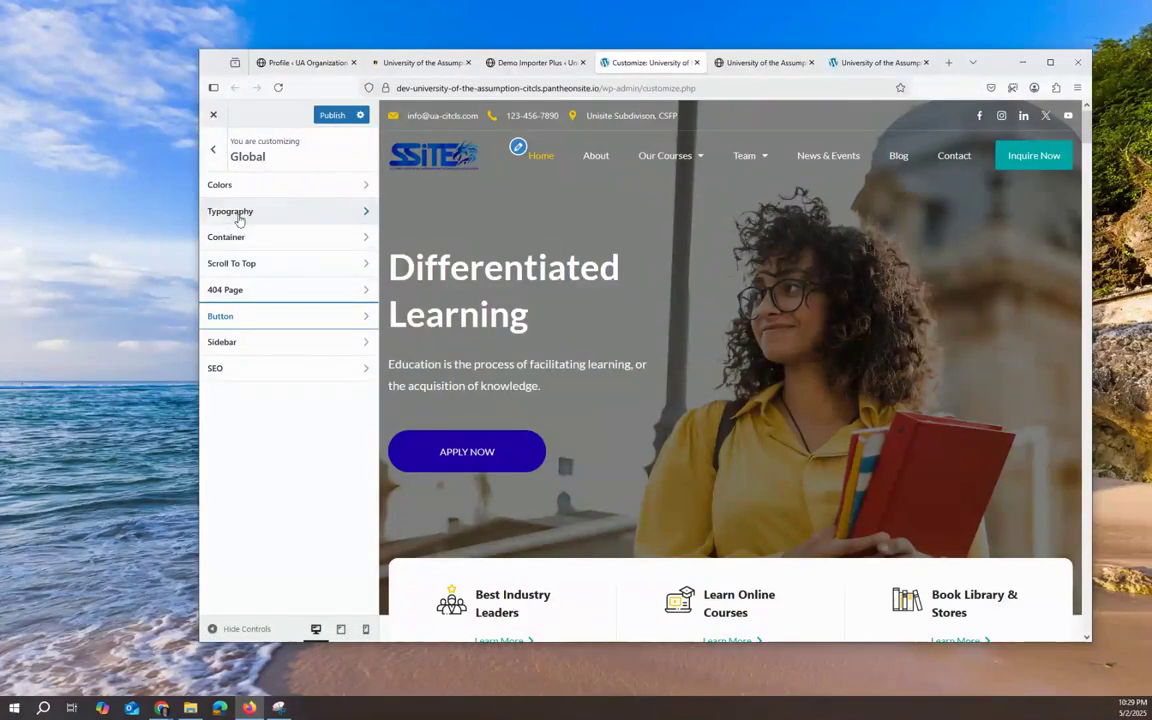
pyautogui.click(213, 150)
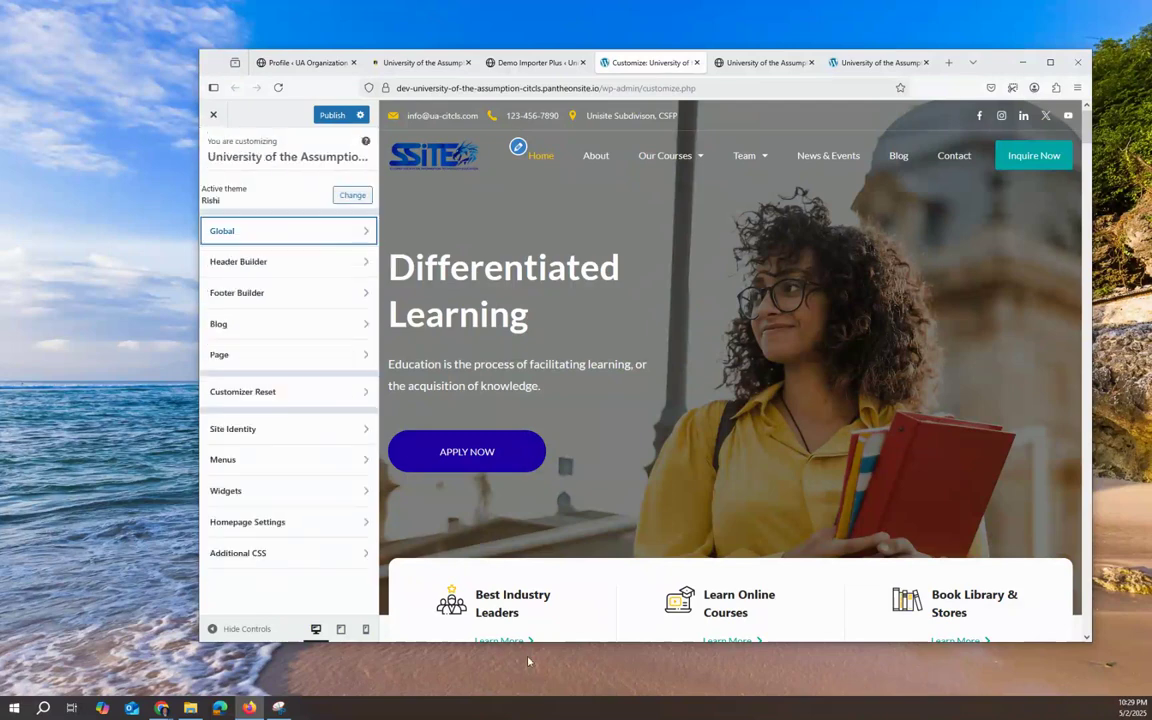
pyautogui.click(236, 263)
pyautogui.click(1003, 537)
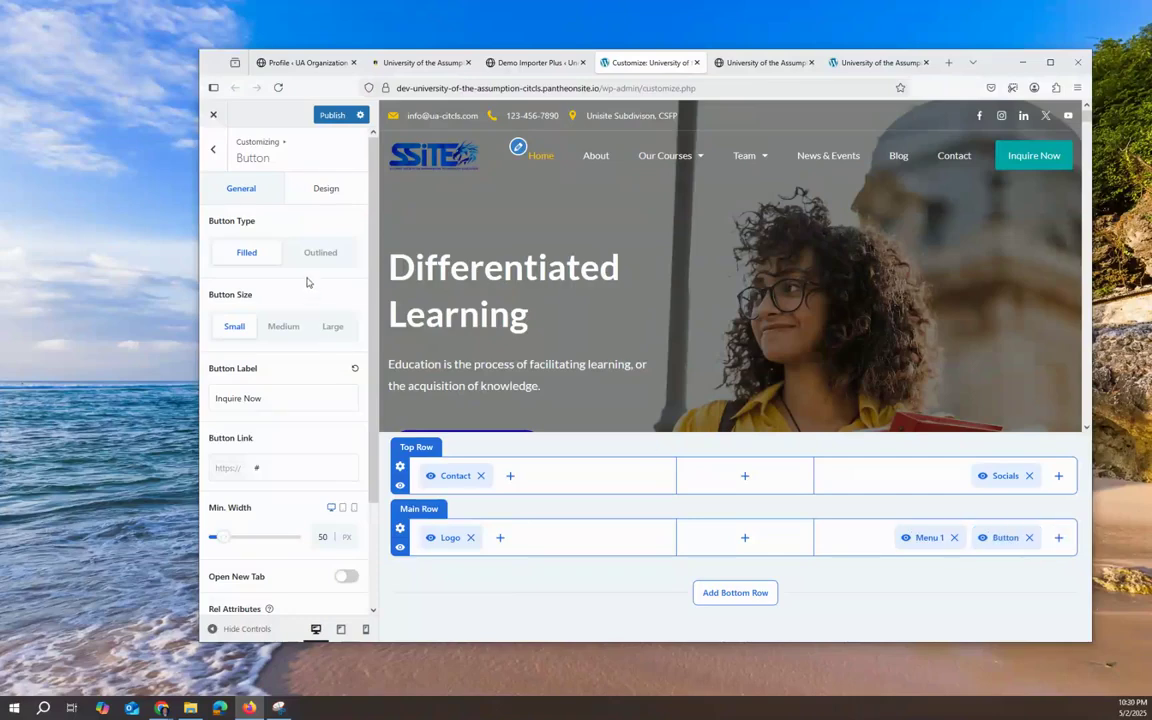
pyautogui.click(341, 189)
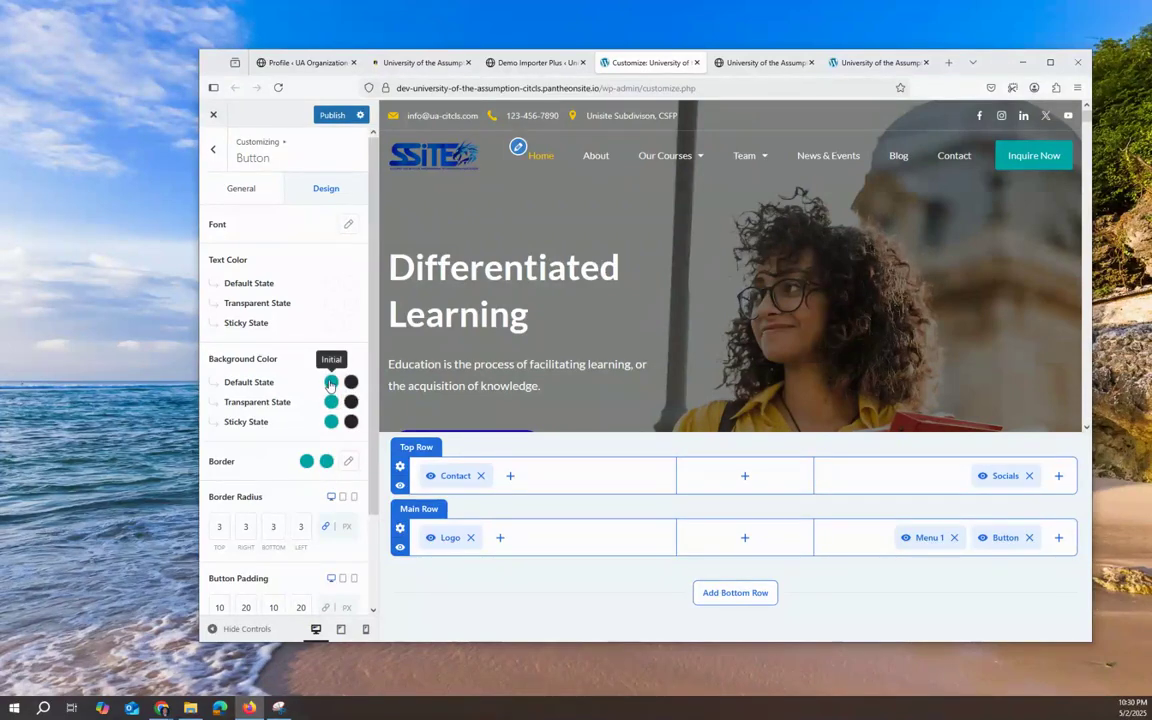
# Step: Make the header button's default and sticky background colours blue
pyautogui.click(330, 384)
pyautogui.click(458, 430)
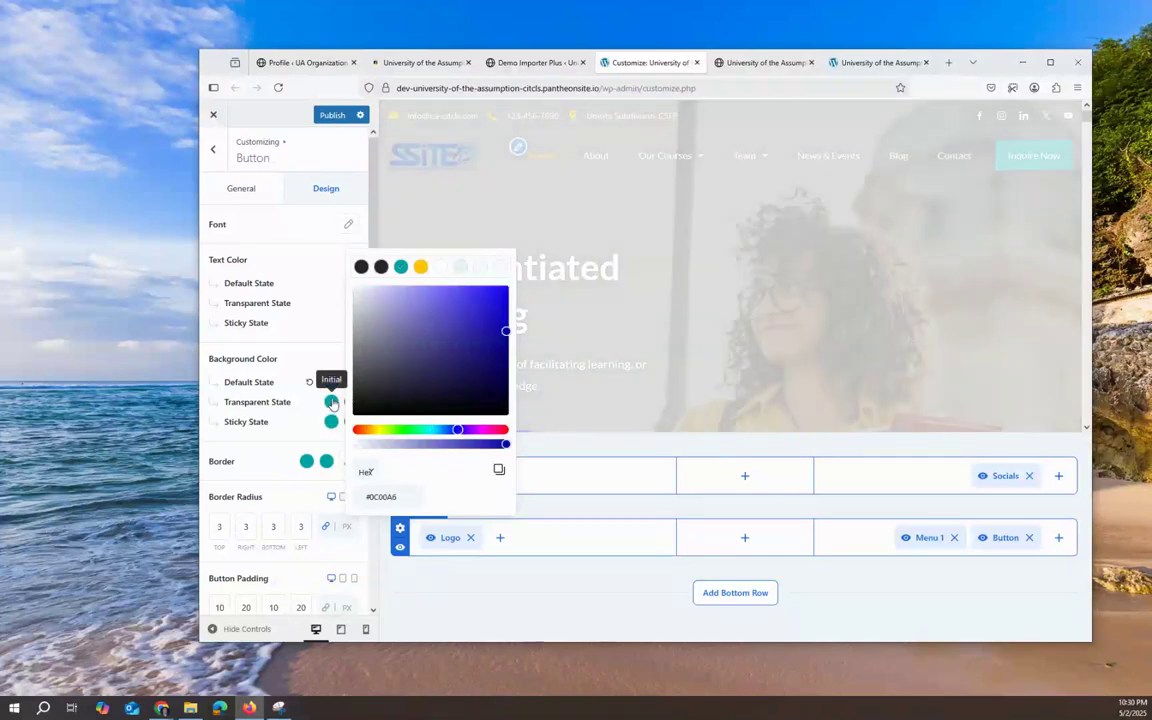
pyautogui.click(332, 403)
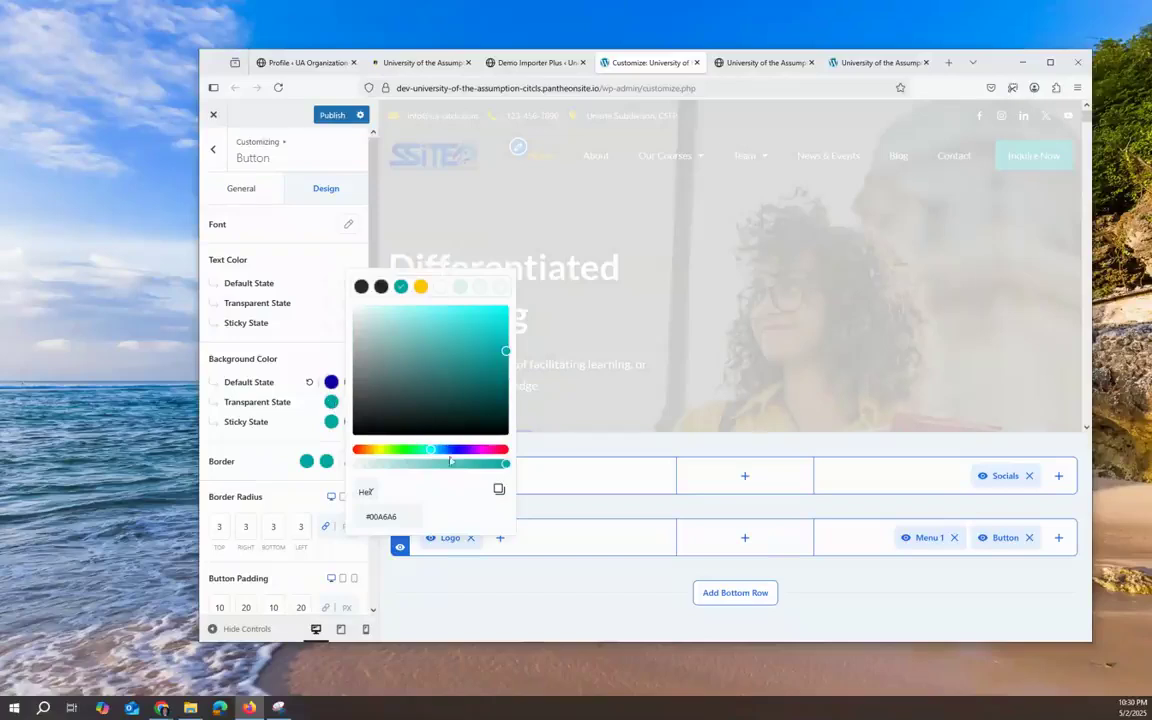
pyautogui.click(332, 421)
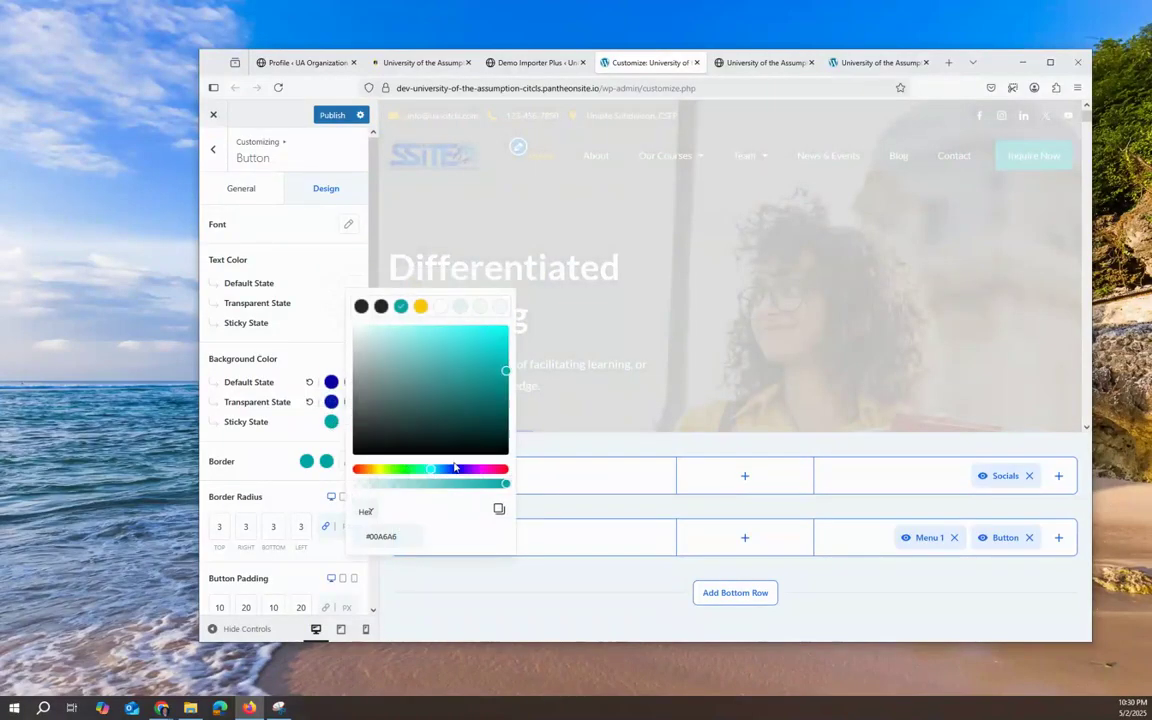
pyautogui.click(453, 471)
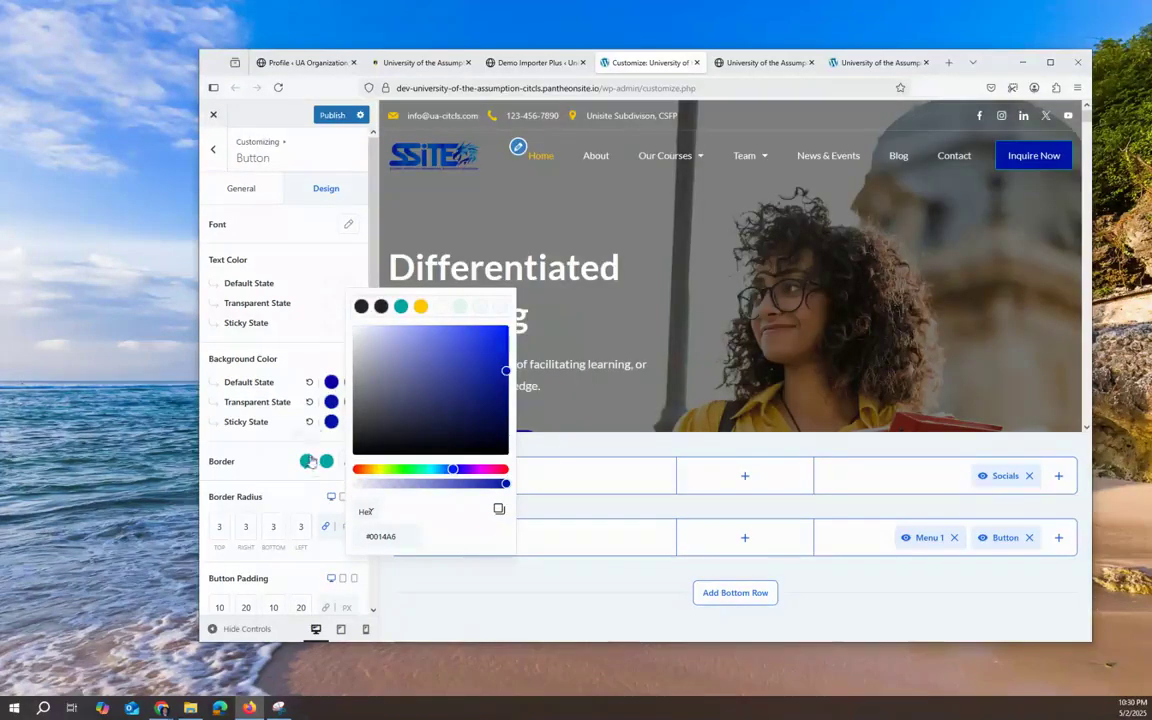
# Step: Set the header button's border colour and border hover colour to blue
pyautogui.click(309, 461)
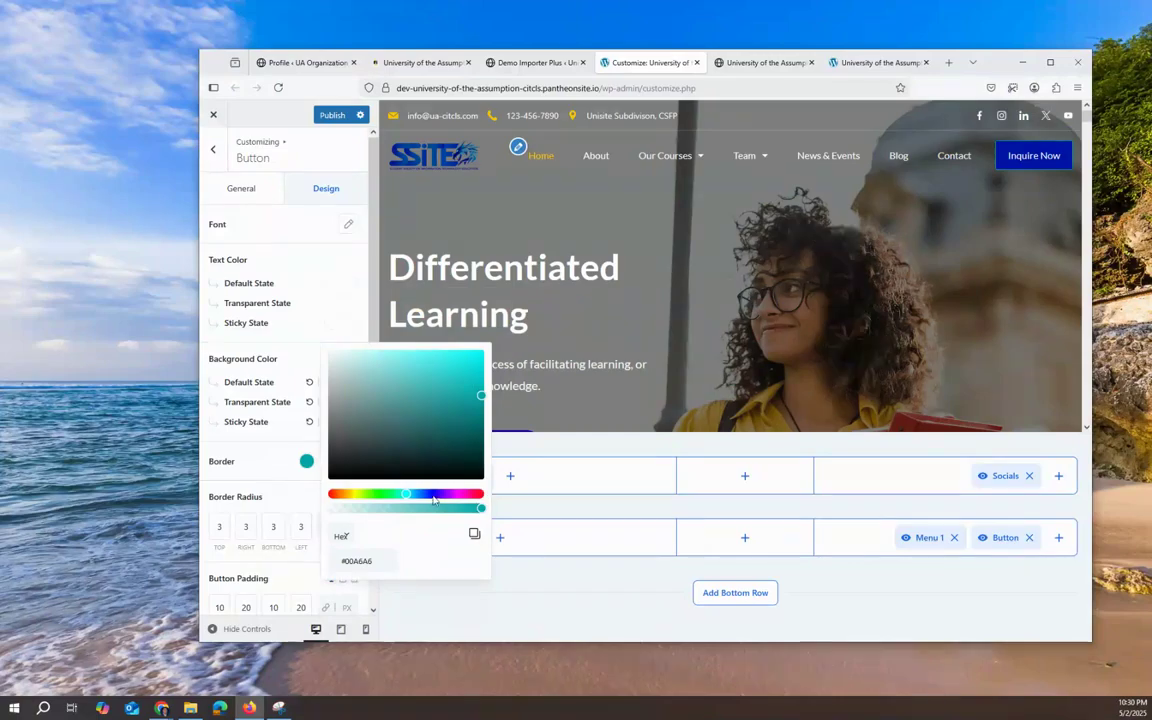
pyautogui.click(433, 496)
pyautogui.click(285, 488)
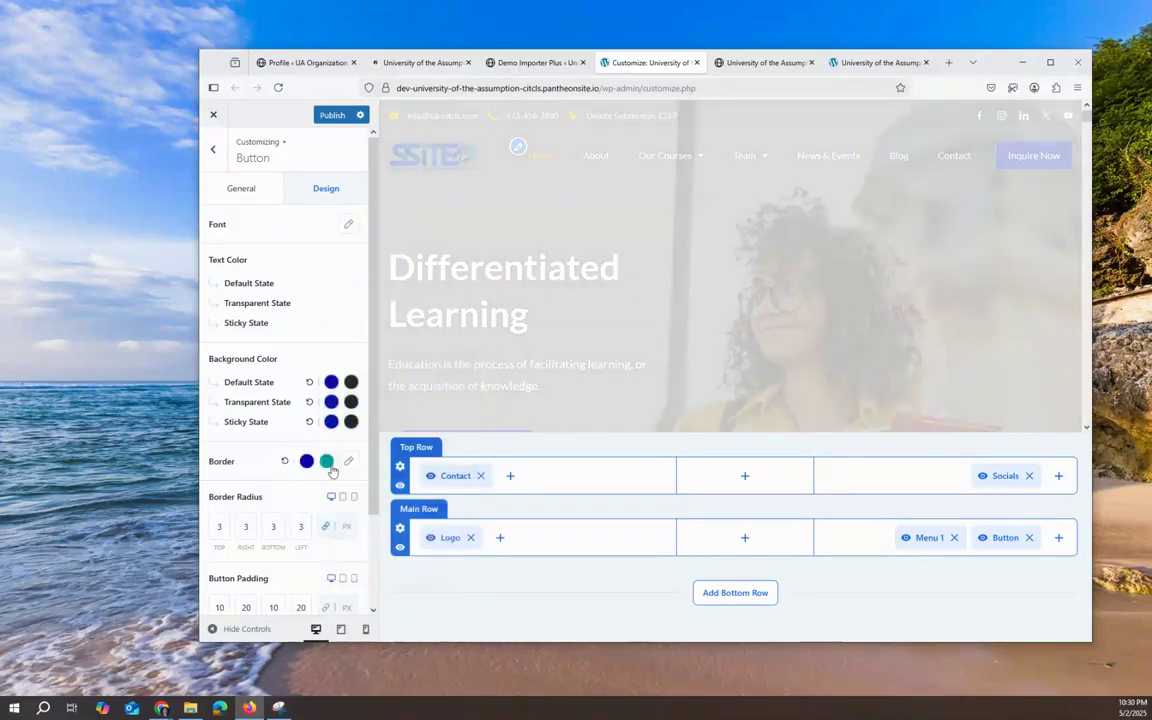
pyautogui.click(326, 461)
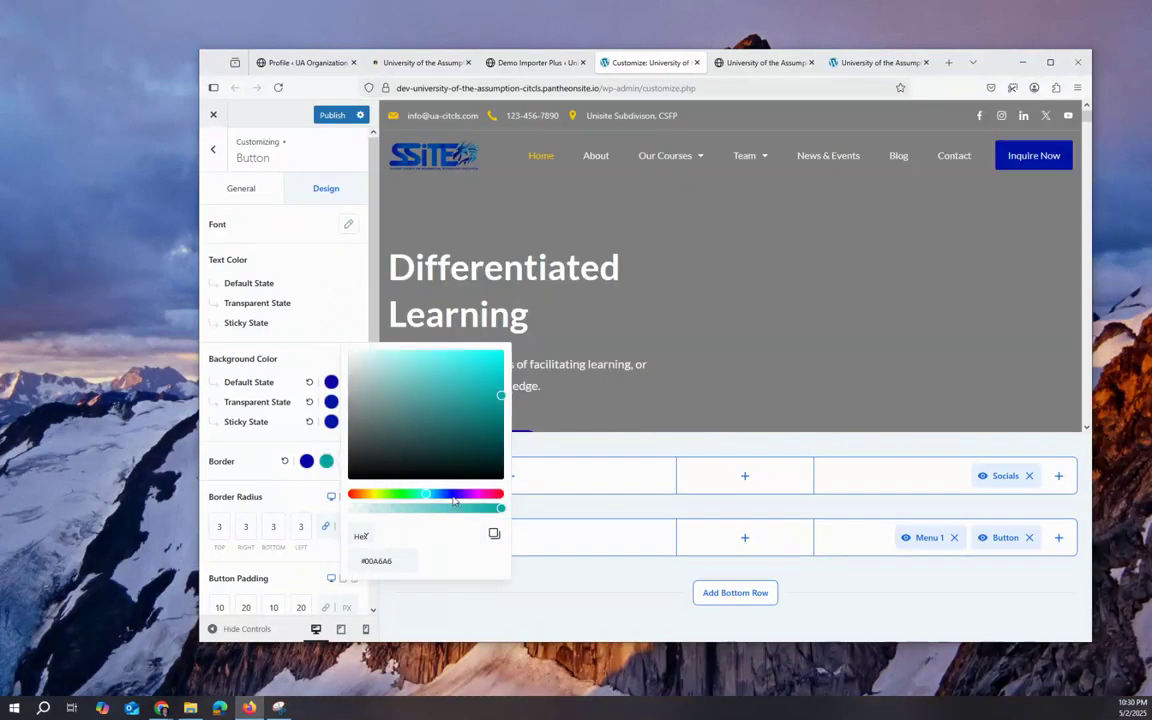
pyautogui.click(433, 495)
pyautogui.click(319, 490)
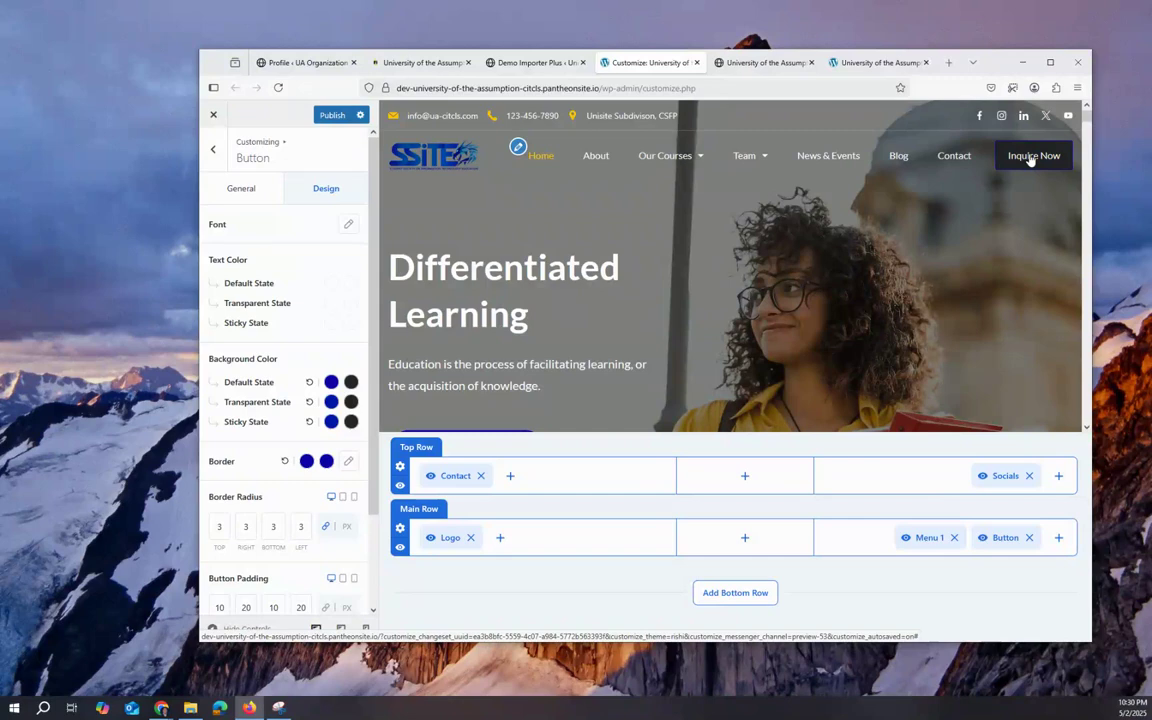
# Step: Reset the border colours, then set the border to blue and the border hover to near-black #0F0F0F
pyautogui.click(284, 461)
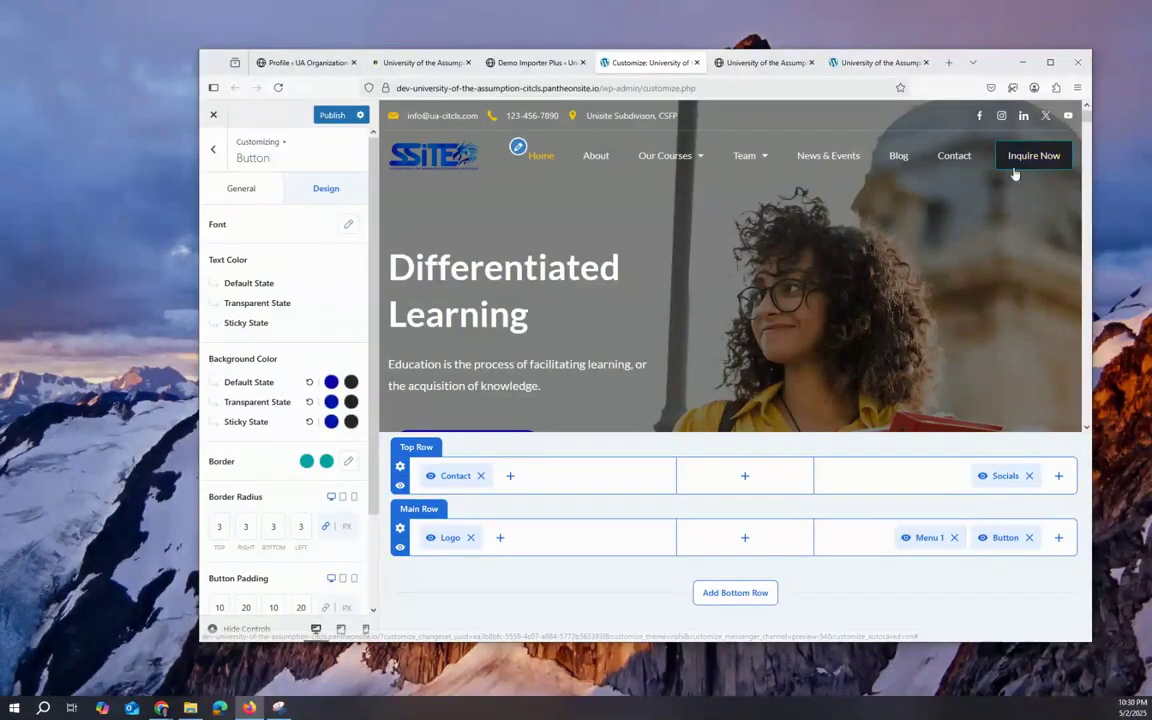
pyautogui.click(307, 462)
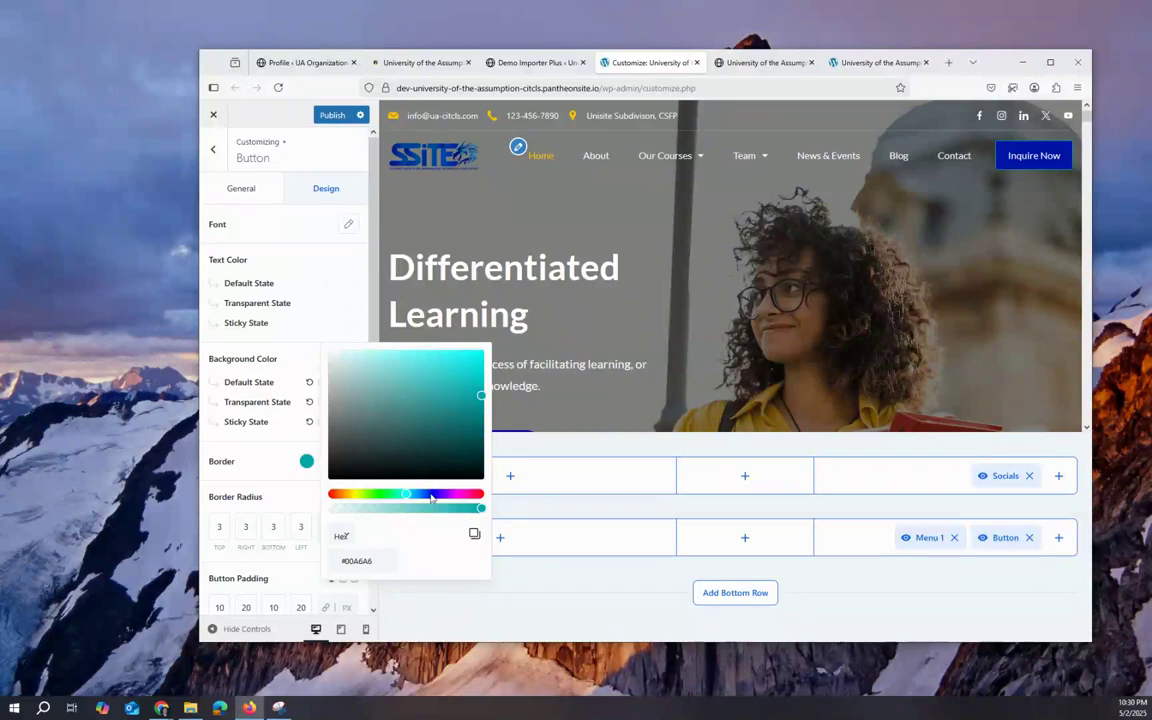
pyautogui.click(430, 494)
pyautogui.click(250, 474)
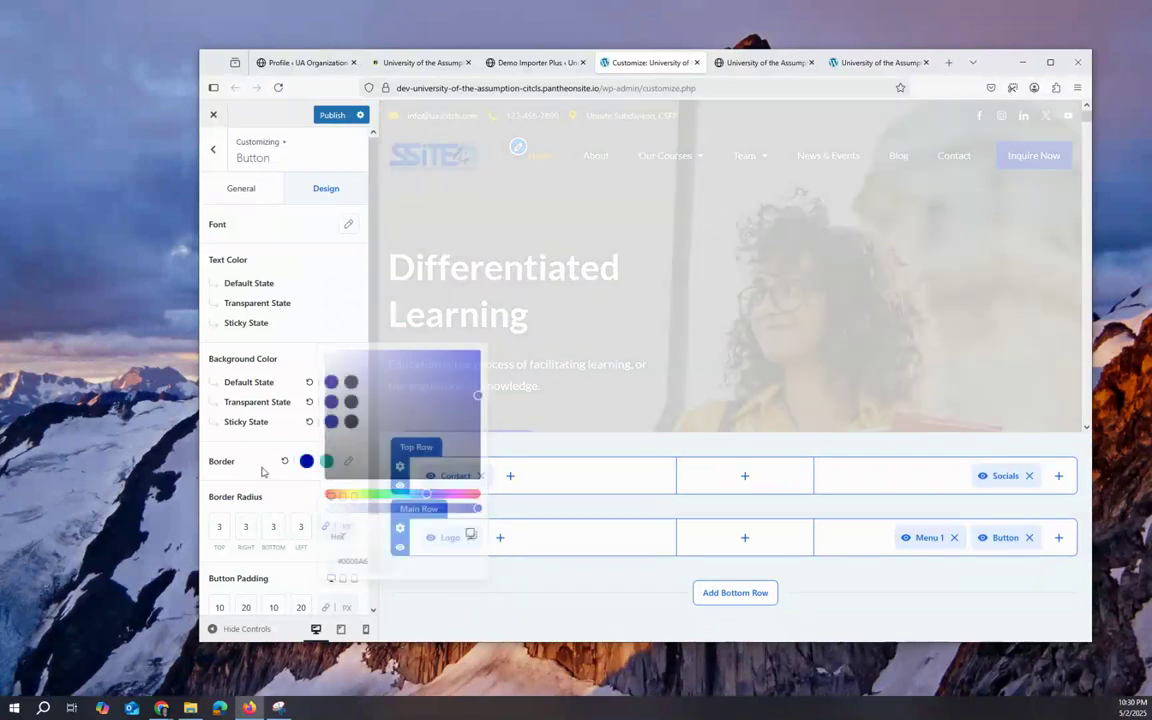
pyautogui.click(326, 461)
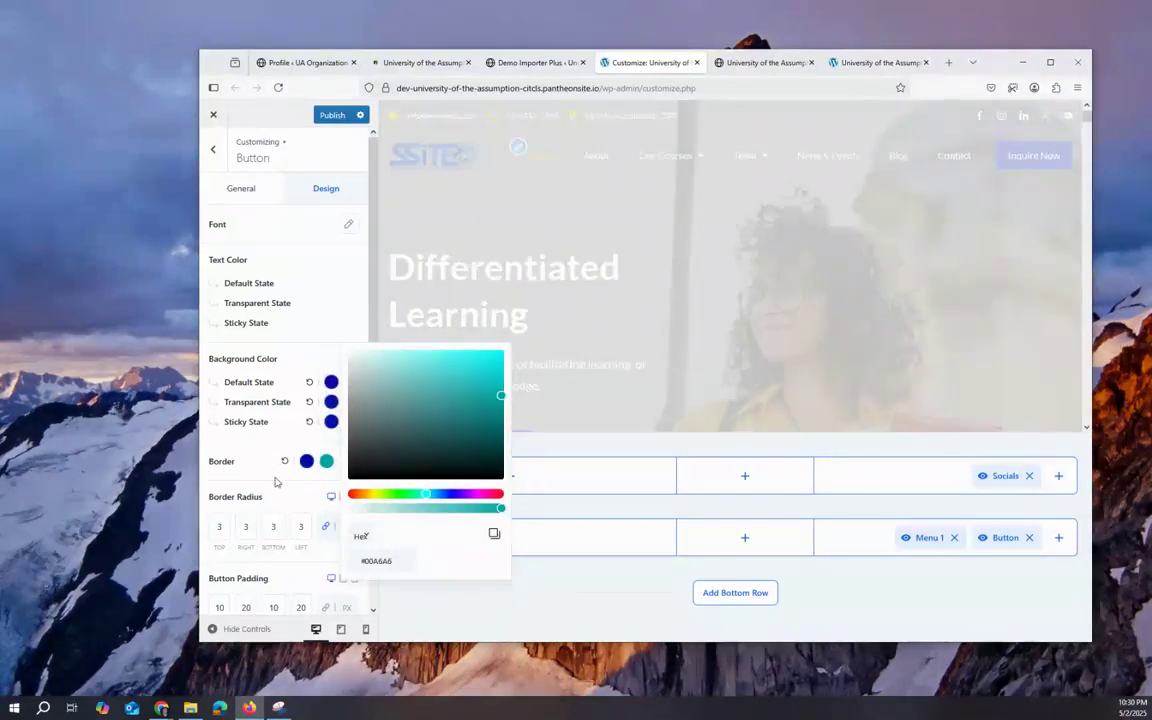
pyautogui.click(277, 478)
pyautogui.click(327, 461)
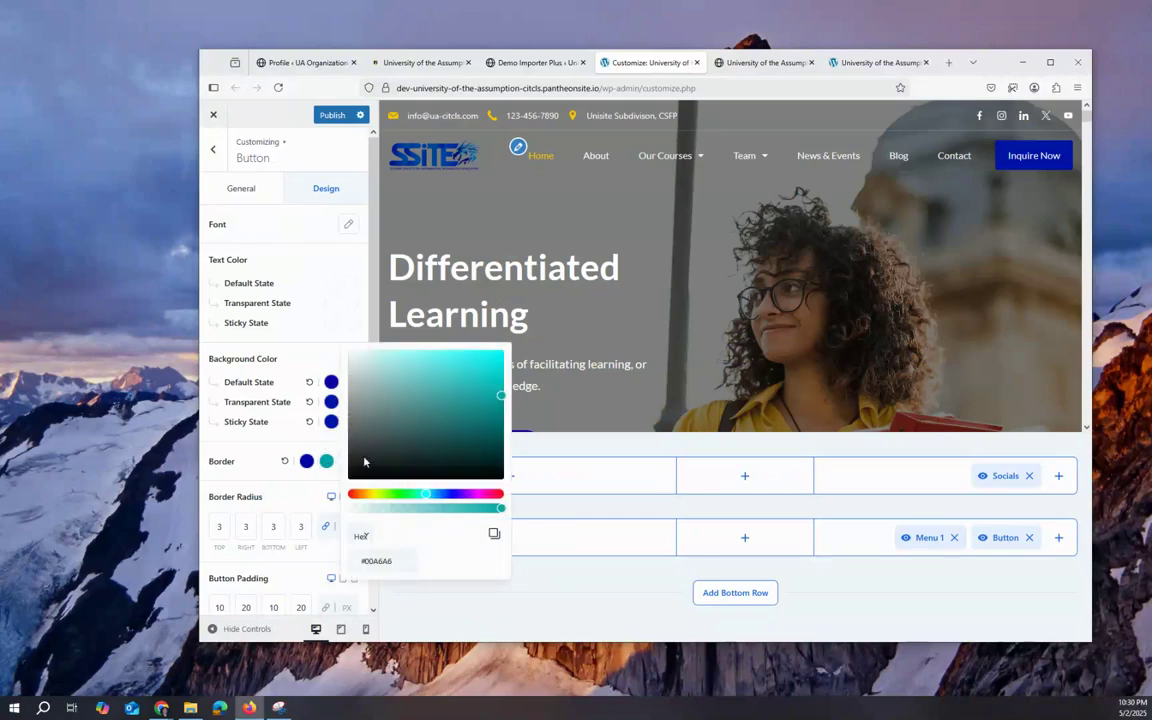
pyautogui.click(352, 475)
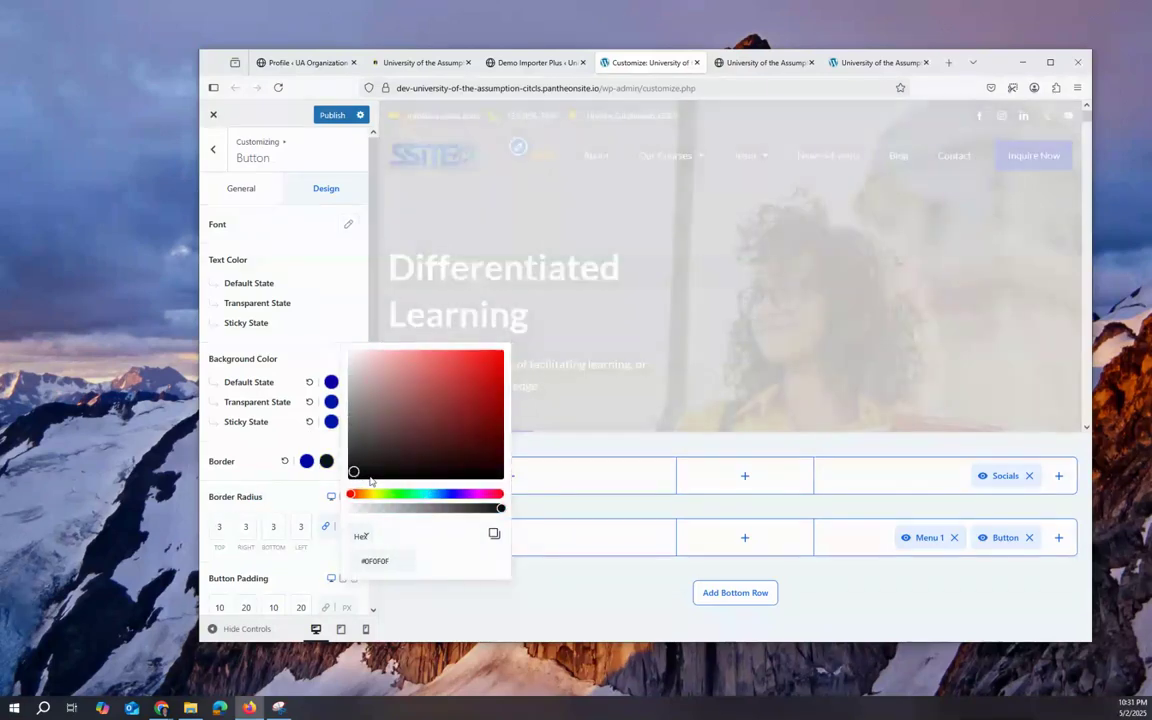
pyautogui.click(313, 494)
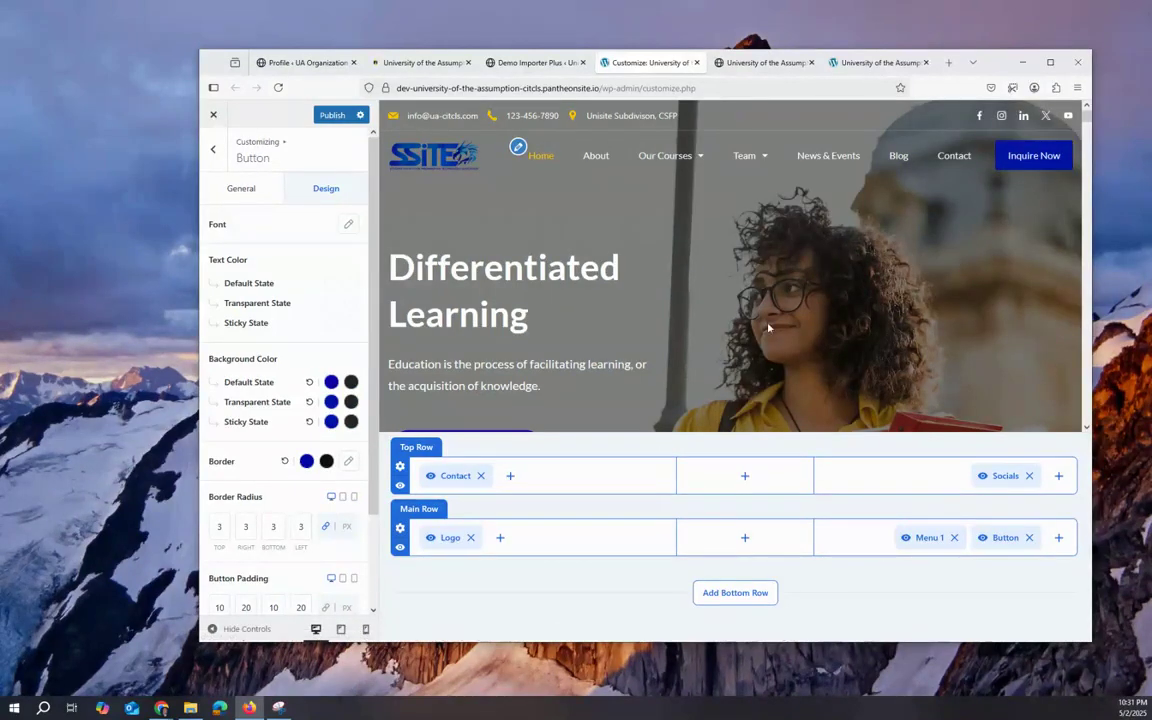
pyautogui.scroll(-2, 340, 420)
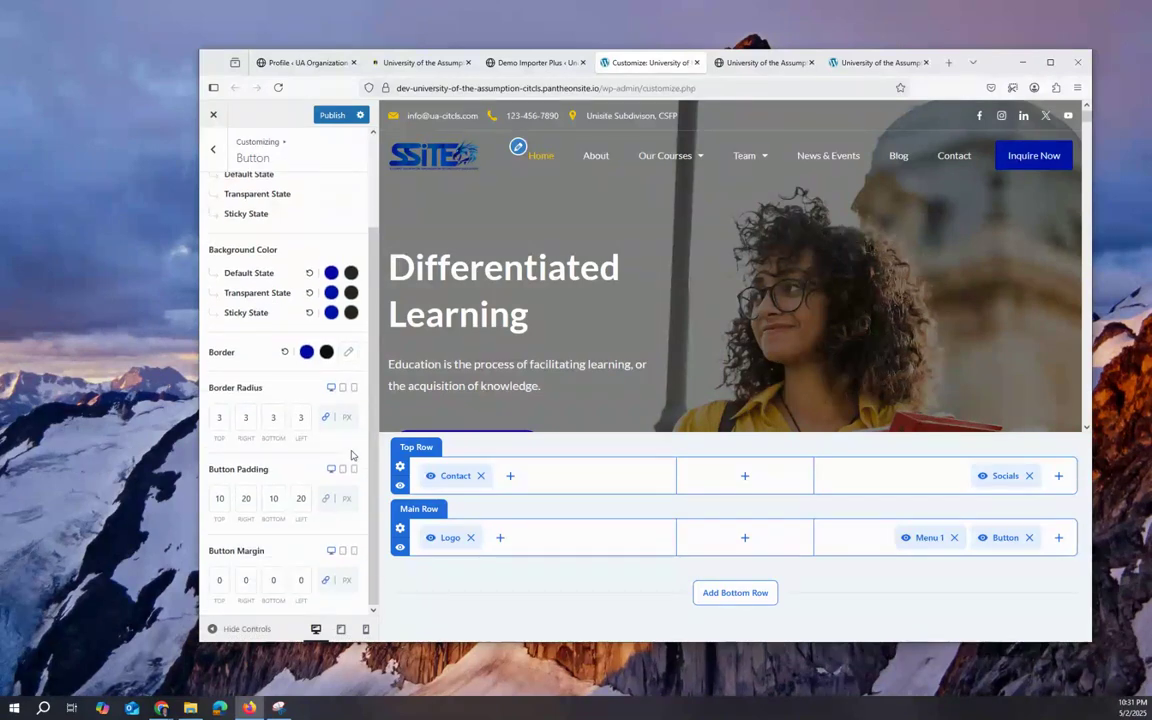
pyautogui.scroll(2, 353, 455)
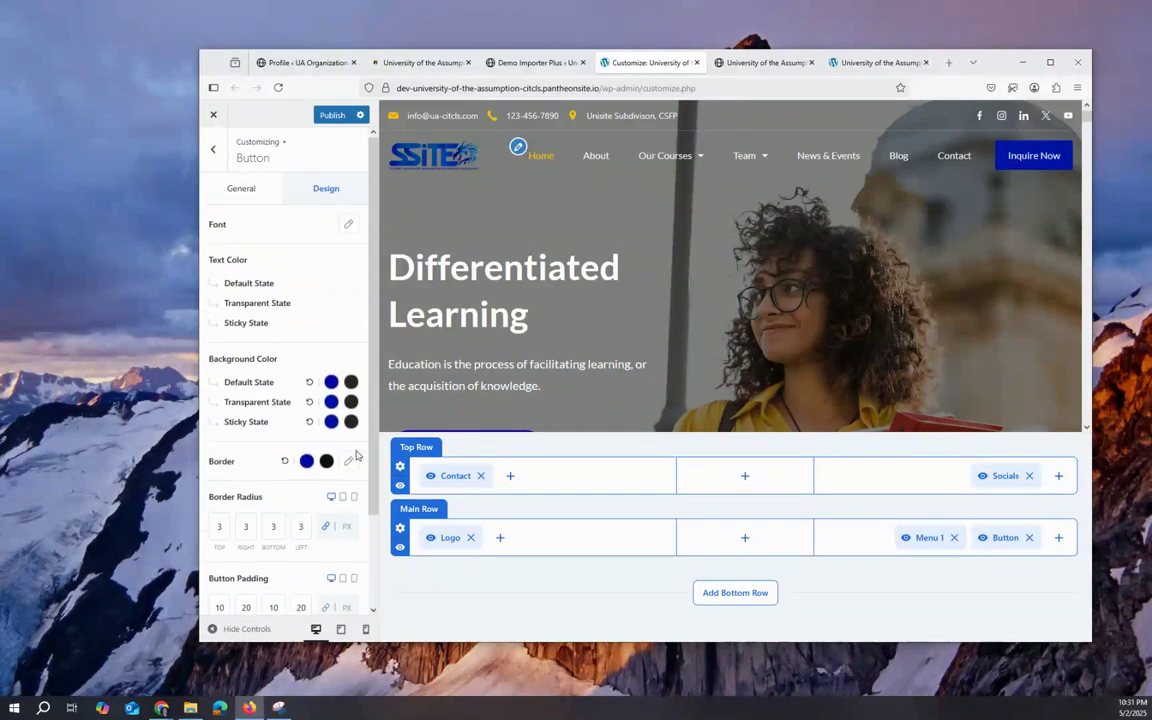
# Step: Open Menu 1's design settings and view its font family list, keeping Lato 16 PX
pyautogui.click(927, 537)
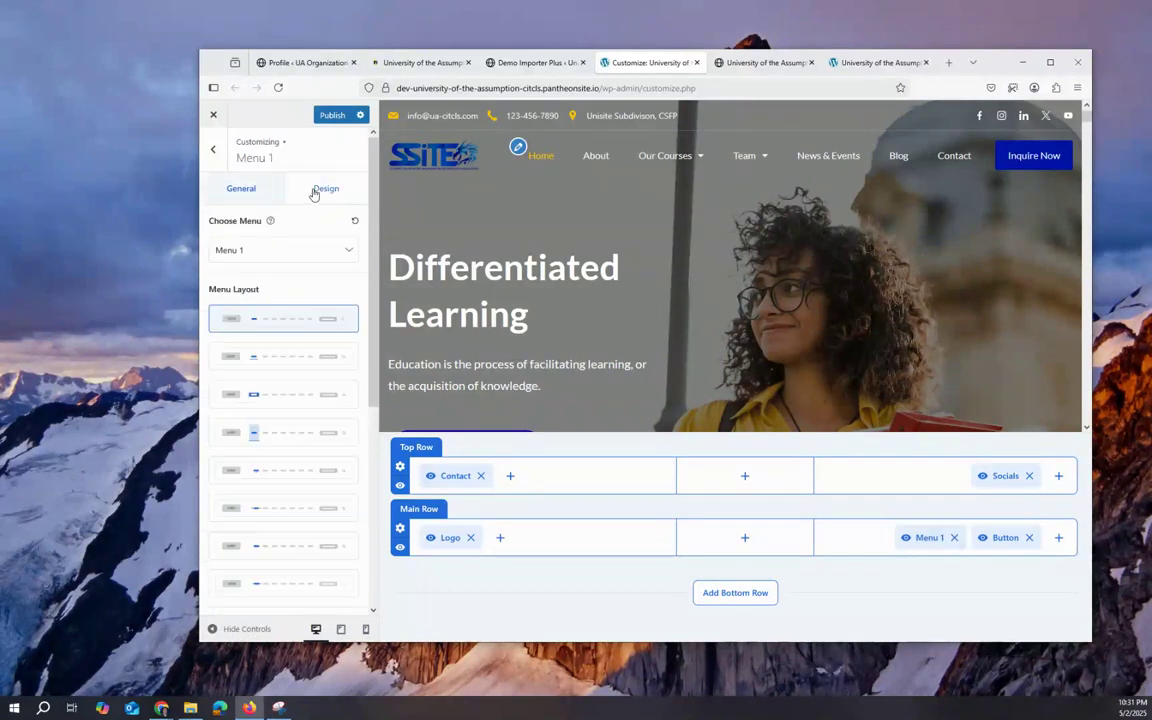
pyautogui.click(314, 194)
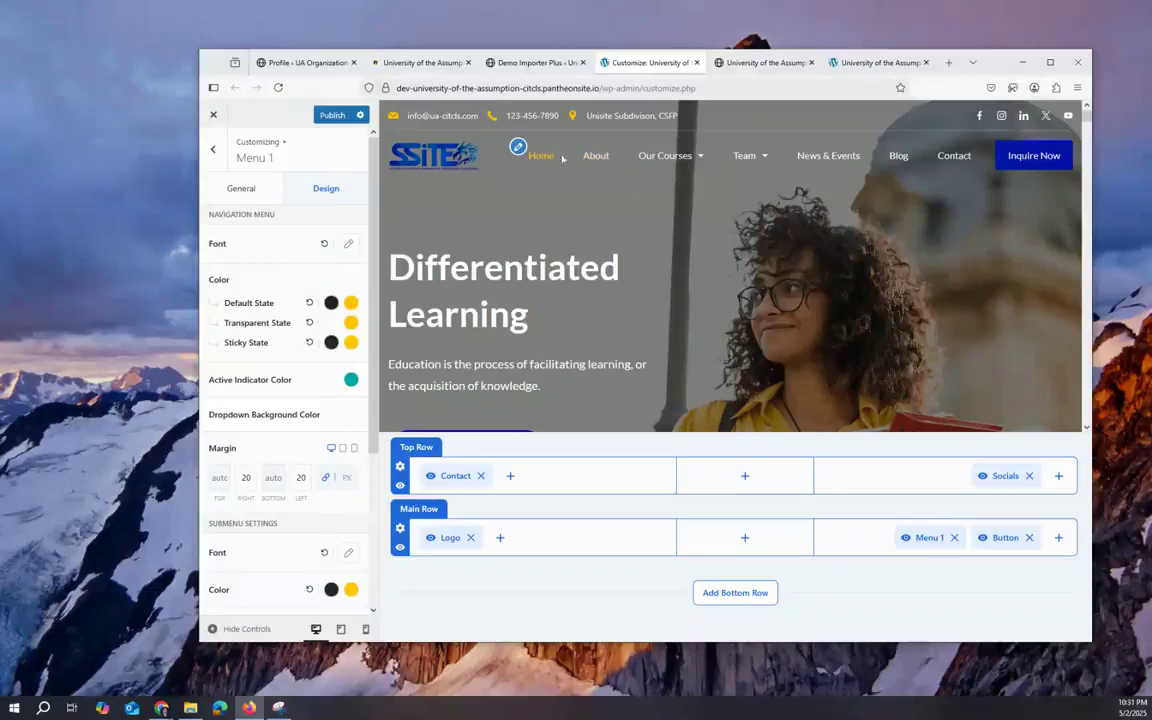
pyautogui.click(350, 303)
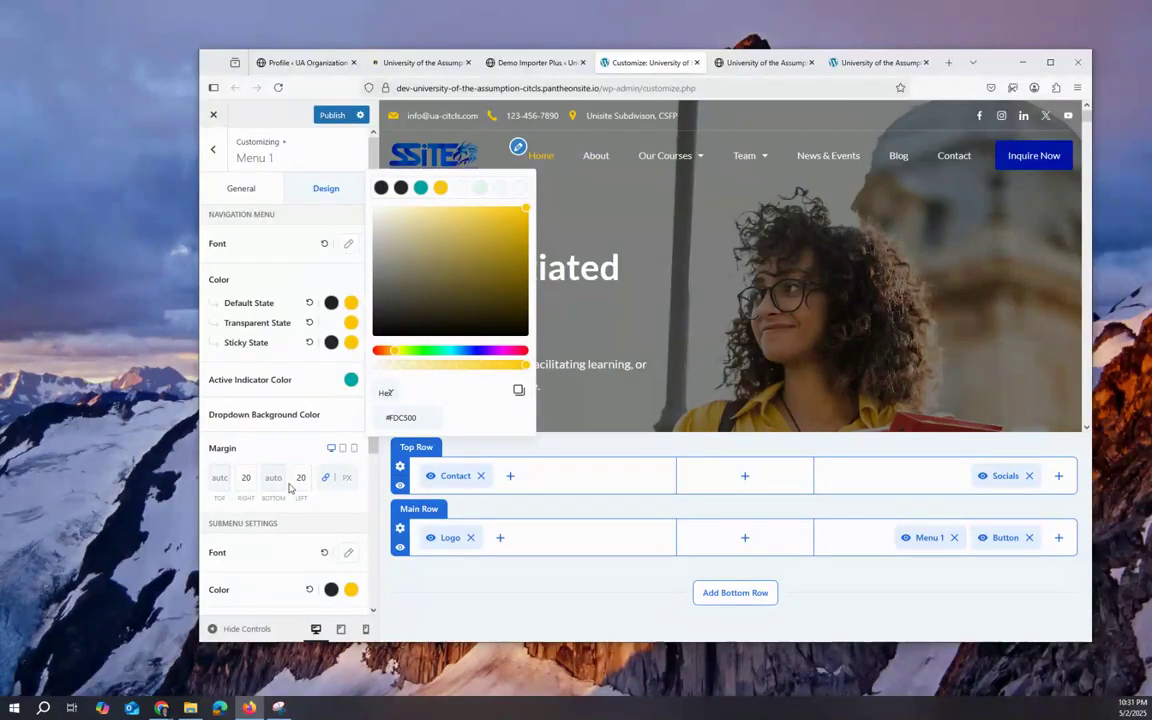
pyautogui.click(345, 553)
pyautogui.click(349, 554)
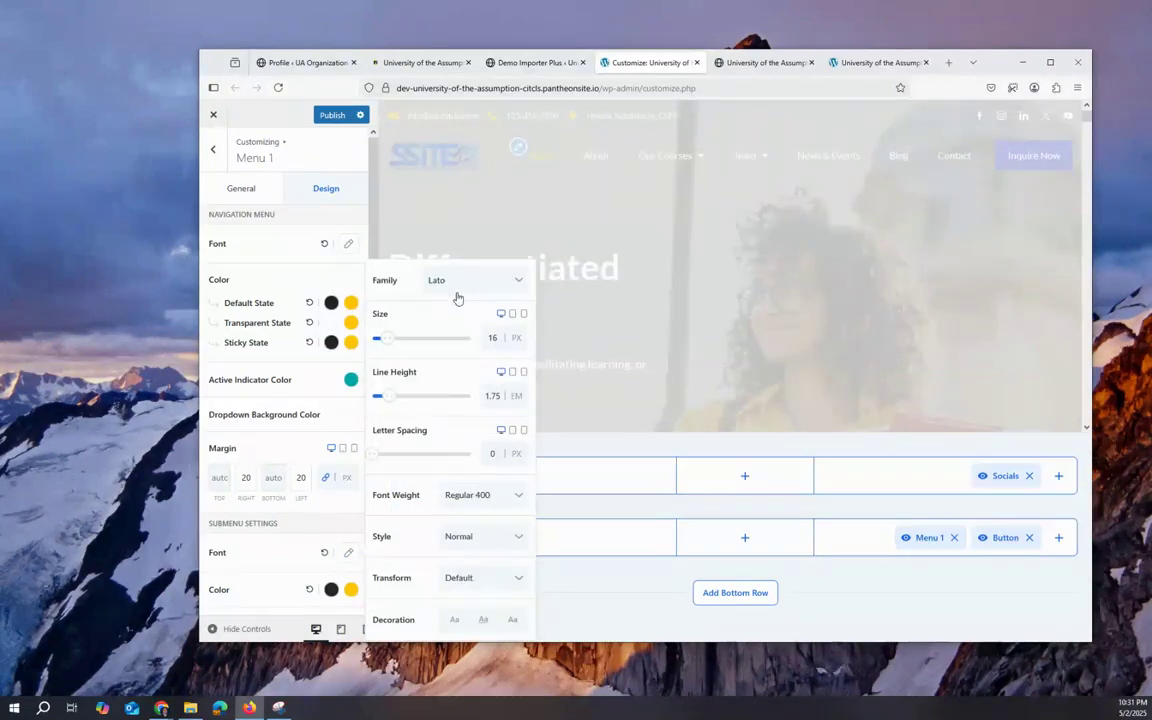
pyautogui.click(508, 281)
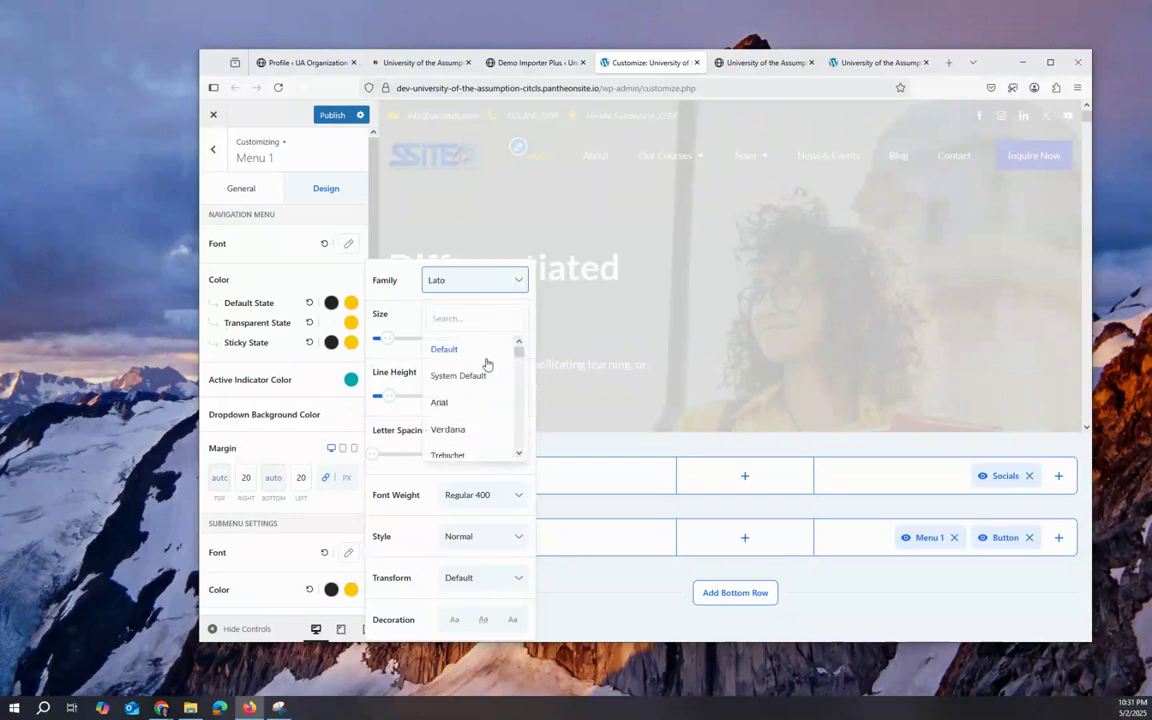
pyautogui.click(399, 291)
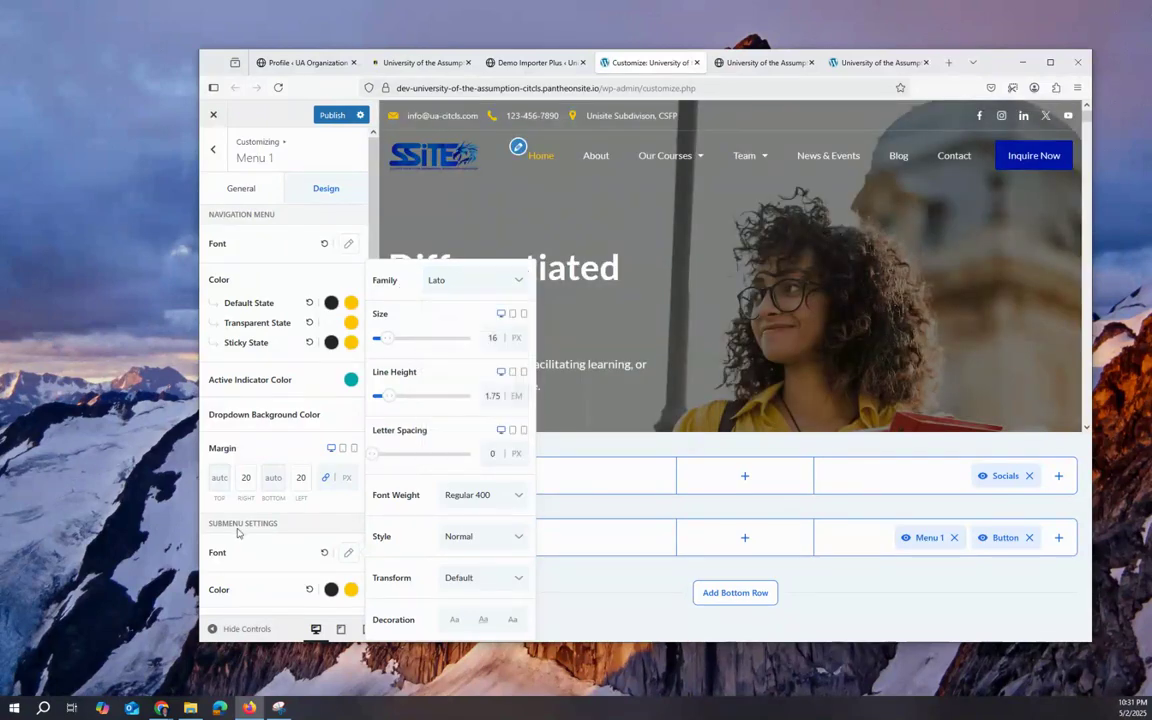
# Step: Make Menu 1's hover/active colour blue for the default, transparent and sticky states
pyautogui.scroll(-2, 329, 517)
pyautogui.click(332, 504)
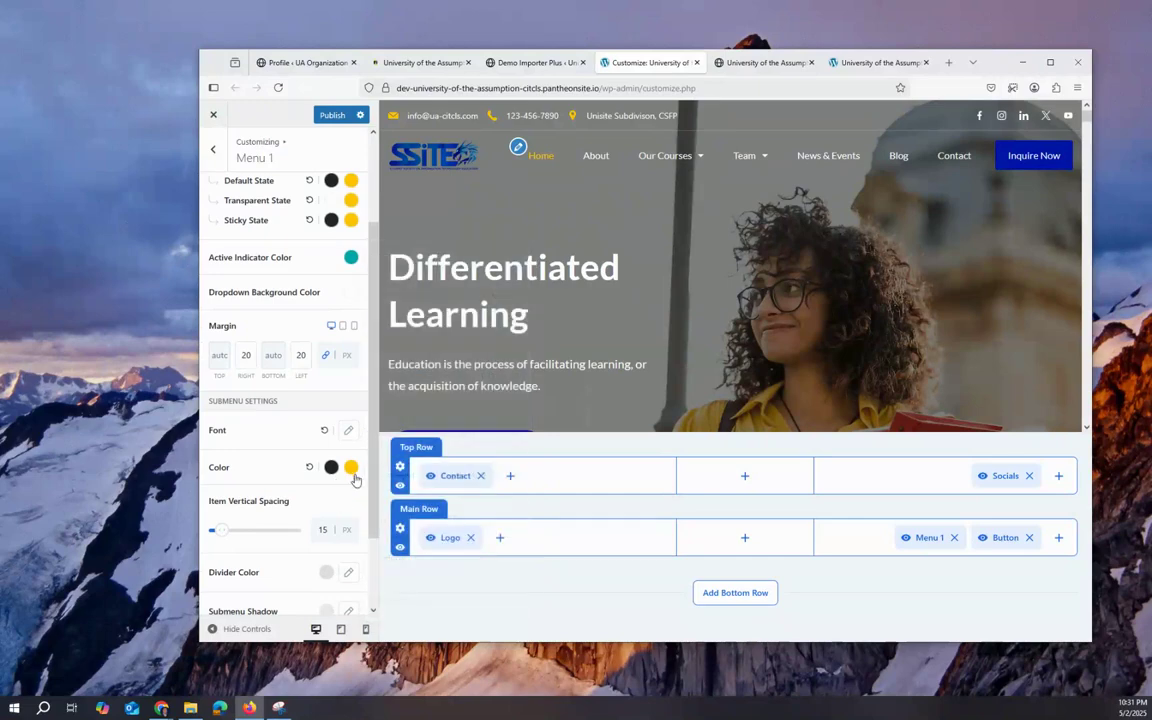
pyautogui.scroll(2, 348, 430)
pyautogui.click(351, 303)
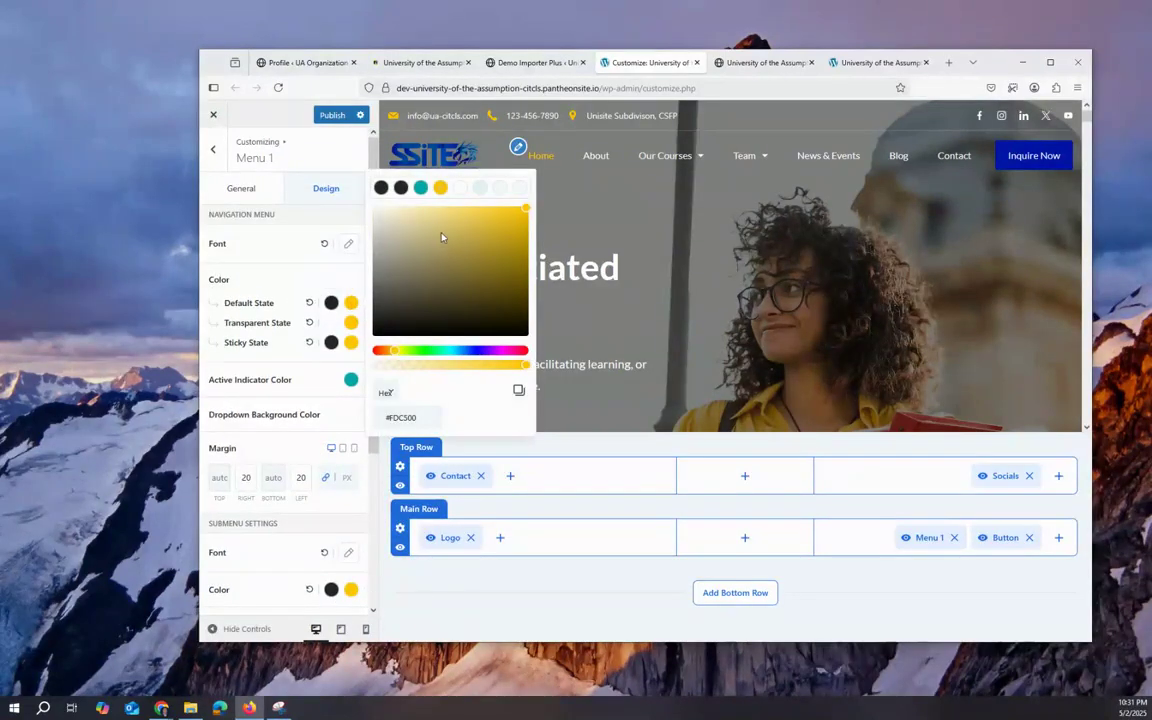
pyautogui.click(474, 351)
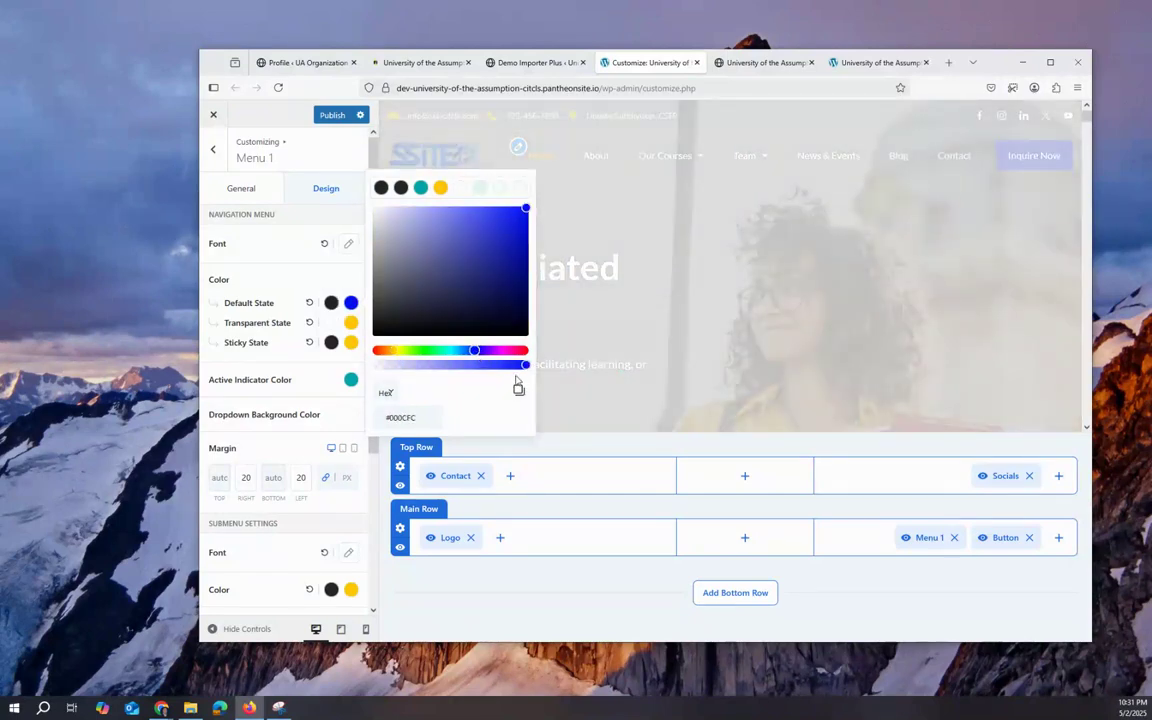
pyautogui.click(351, 322)
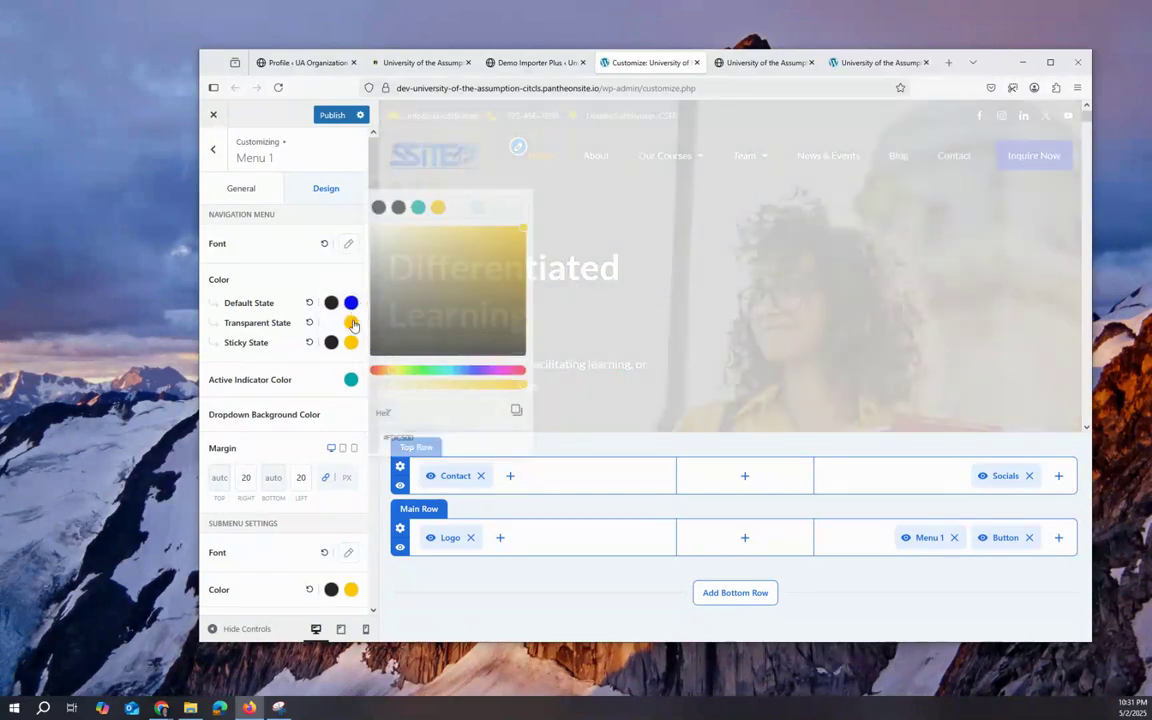
pyautogui.click(474, 371)
pyautogui.click(351, 342)
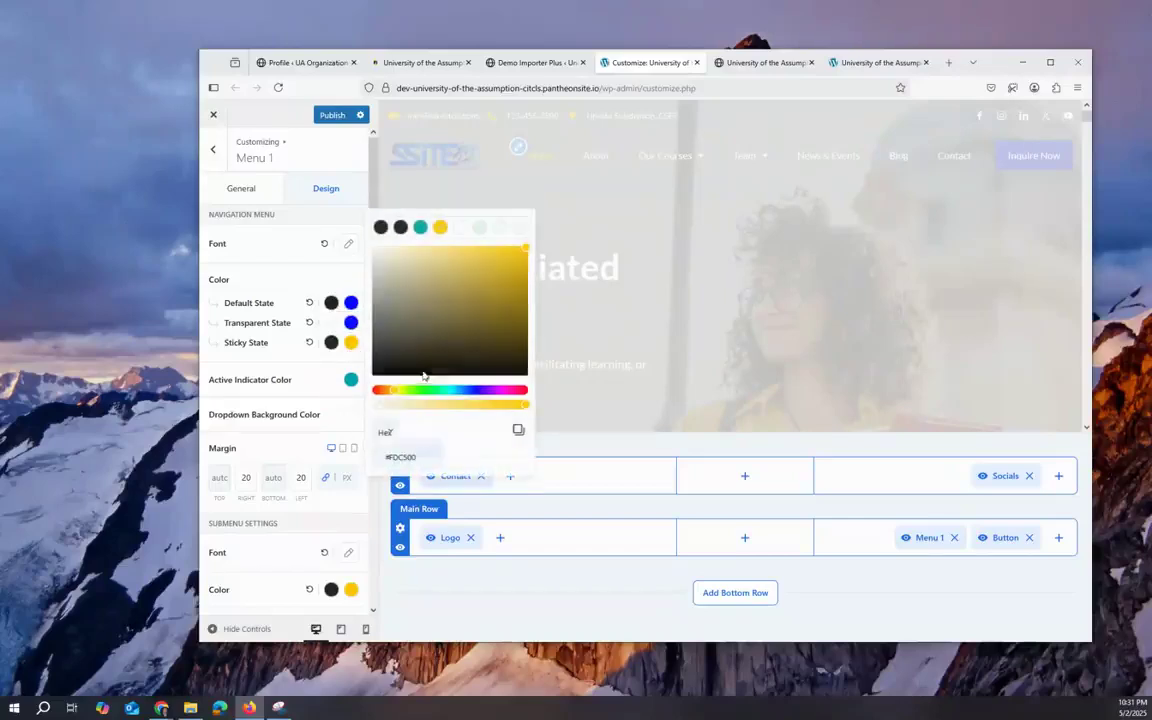
pyautogui.click(476, 390)
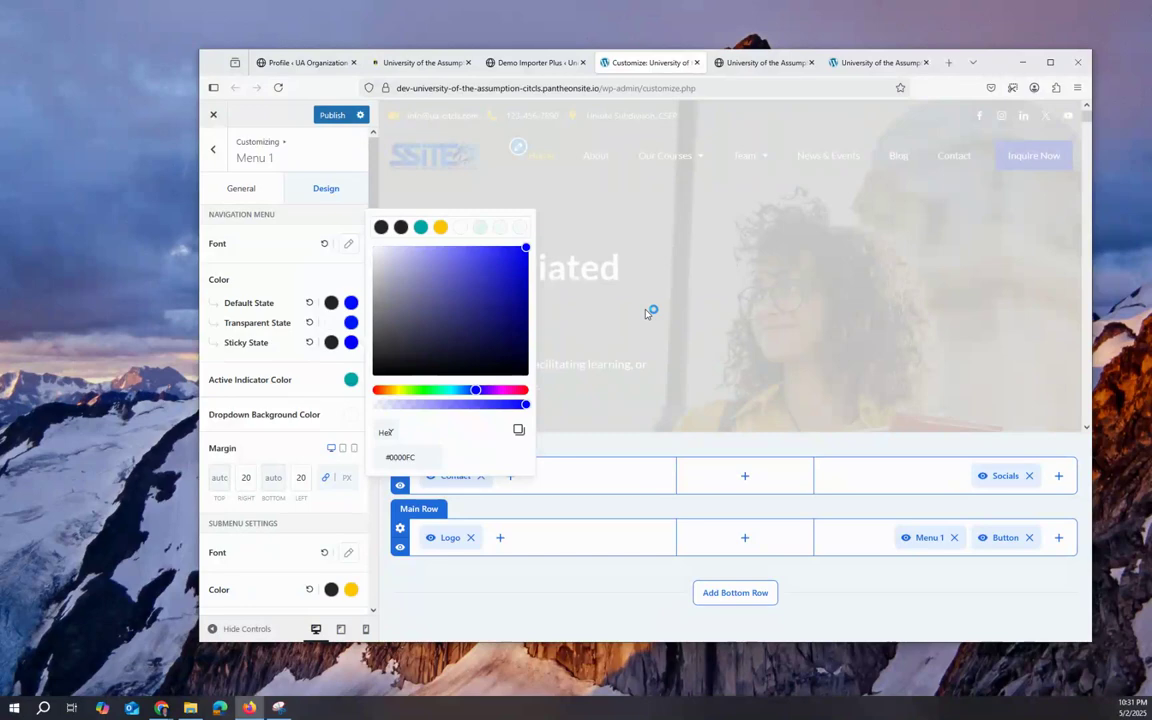
pyautogui.click(570, 580)
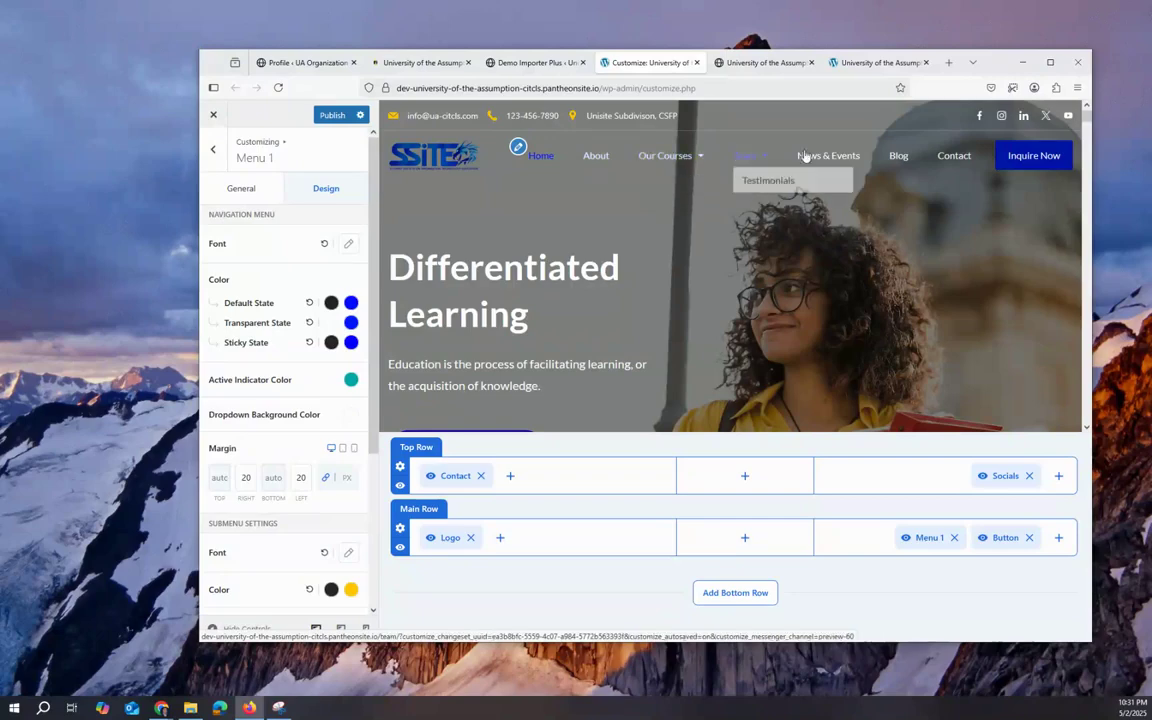
# Step: Make the submenu's hover/active colour blue
pyautogui.moveTo(688, 158)
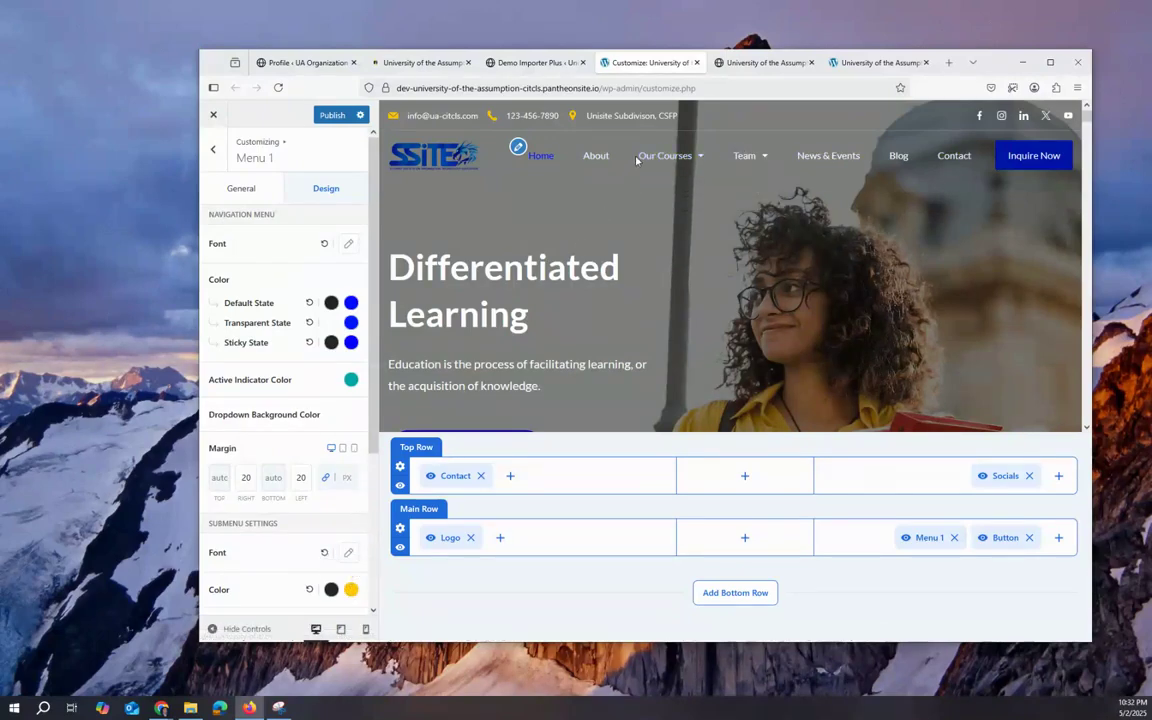
pyautogui.click(351, 589)
pyautogui.click(470, 554)
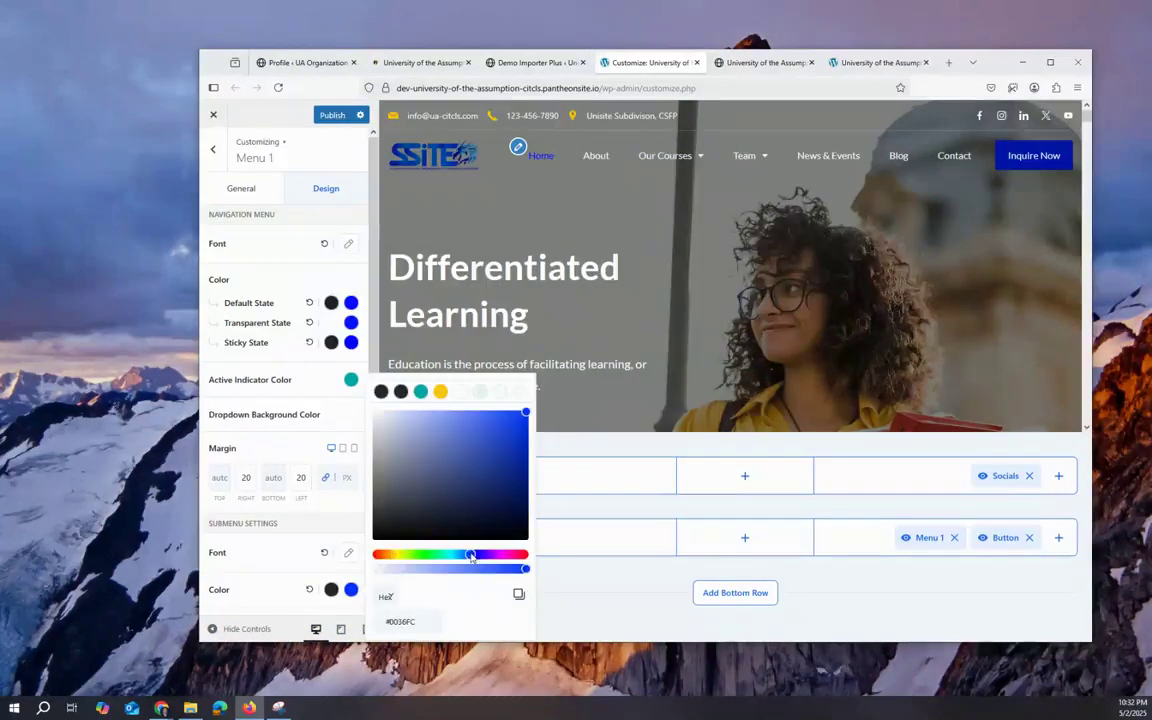
pyautogui.click(576, 586)
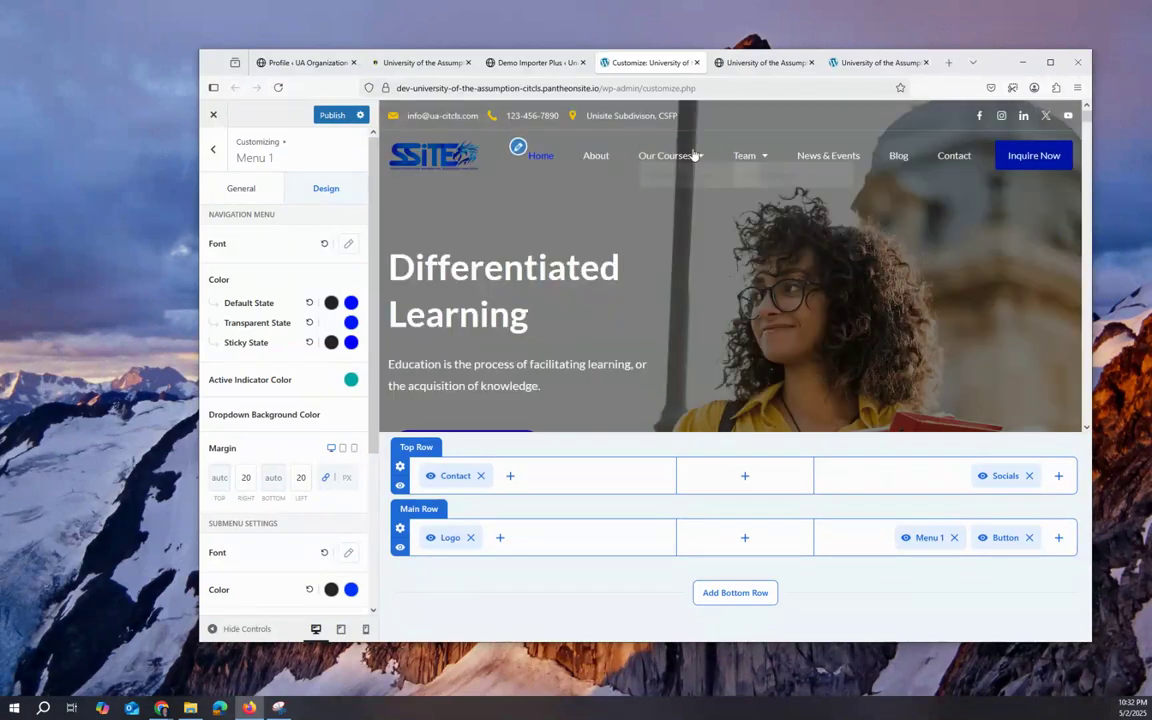
# Step: Leave the Menu 1 settings and return to the header builder's element list
pyautogui.moveTo(694, 155)
pyautogui.moveTo(758, 158)
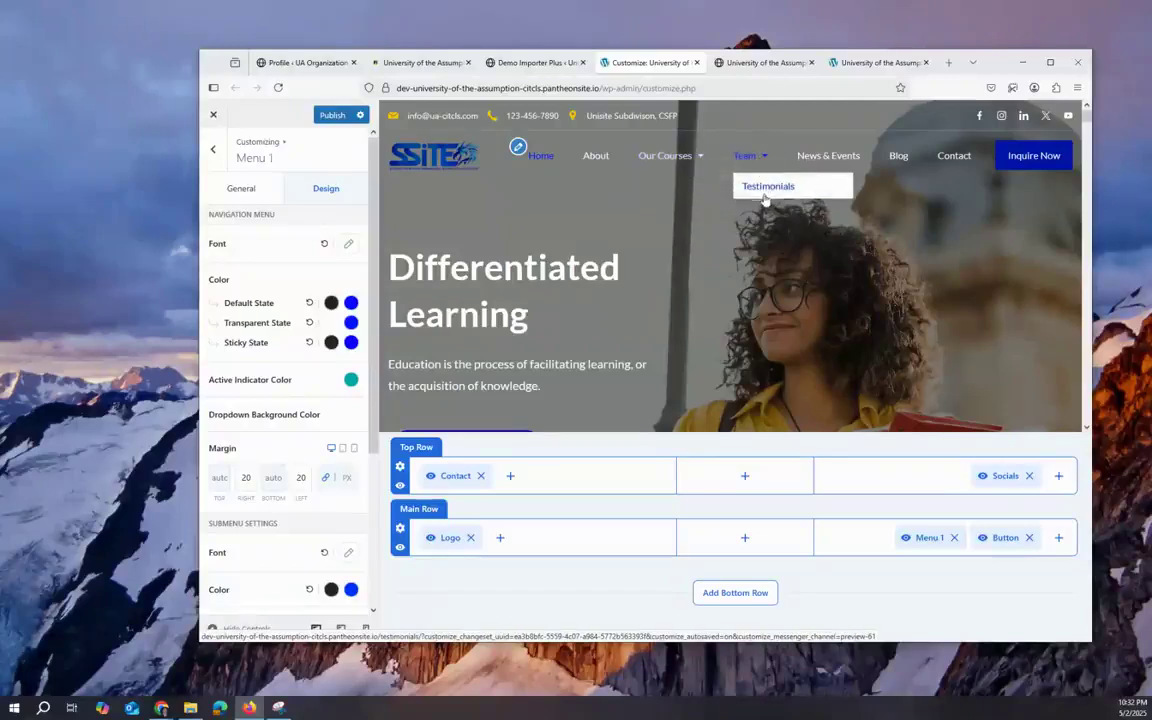
pyautogui.scroll(-3, 548, 354)
pyautogui.scroll(3, 875, 235)
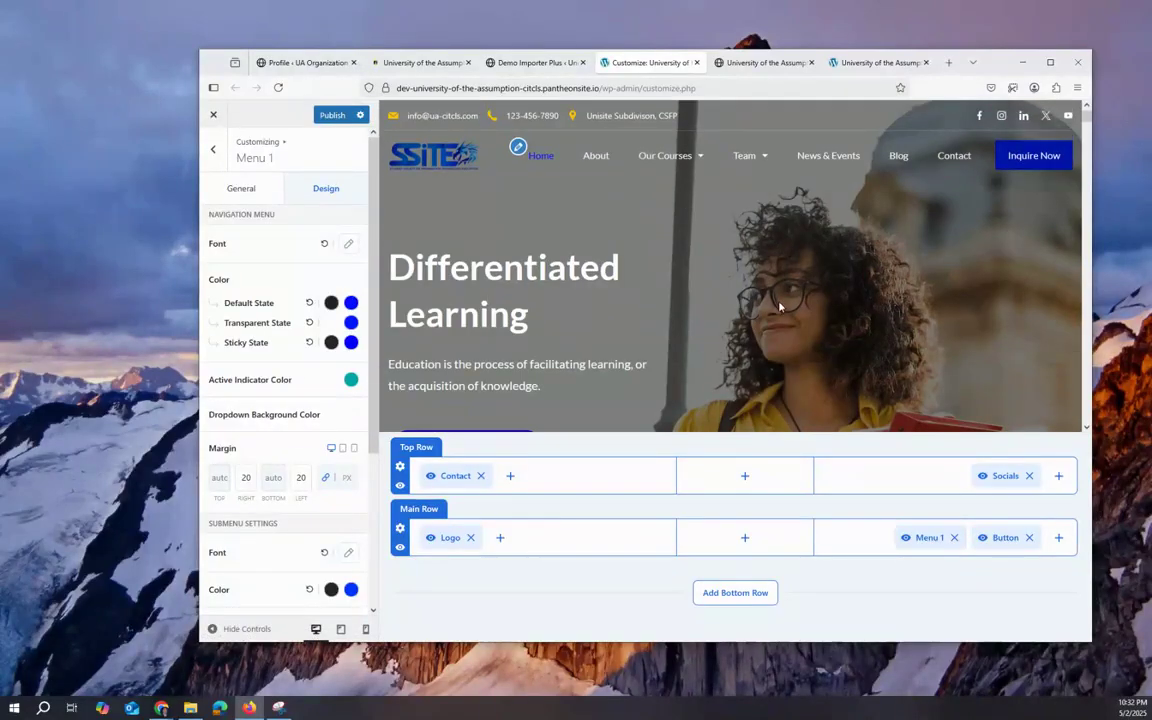
pyautogui.scroll(-2, 779, 307)
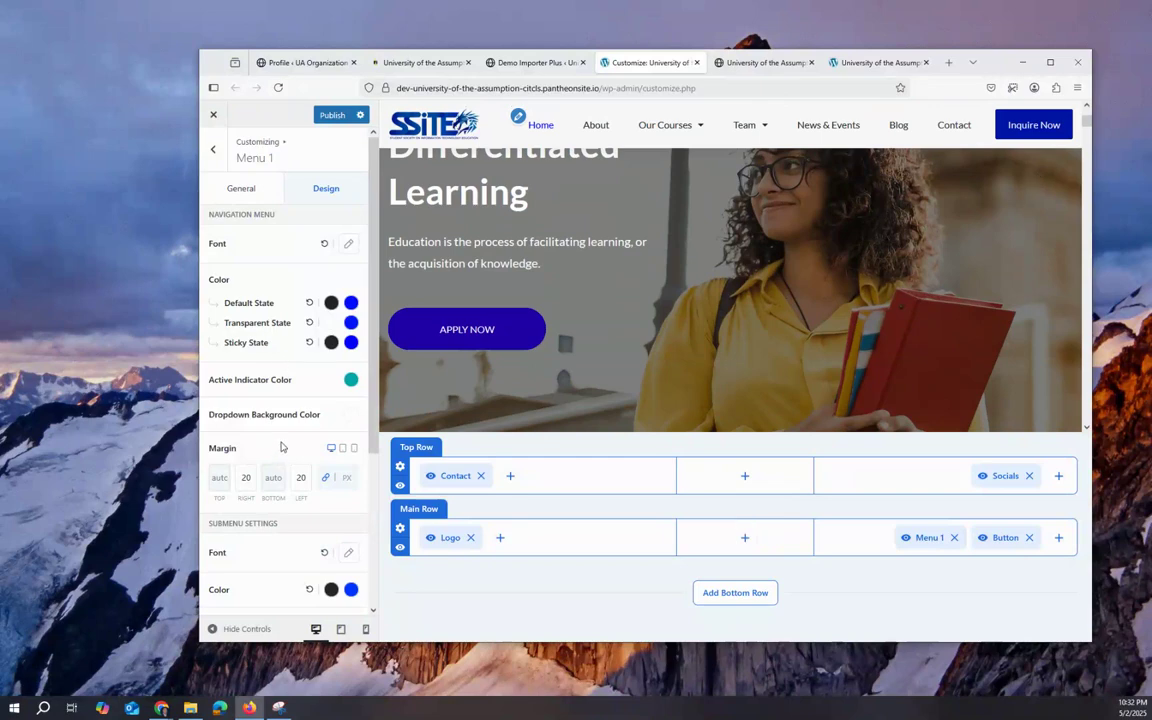
pyautogui.scroll(-3, 265, 370)
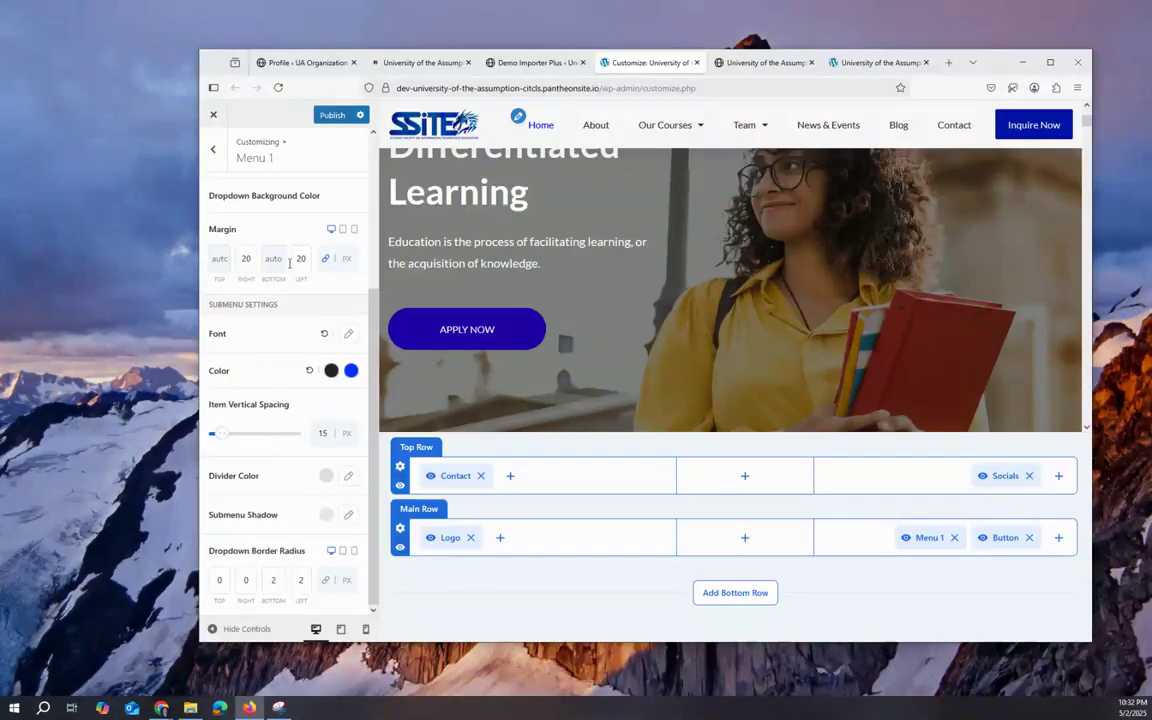
pyautogui.click(437, 329)
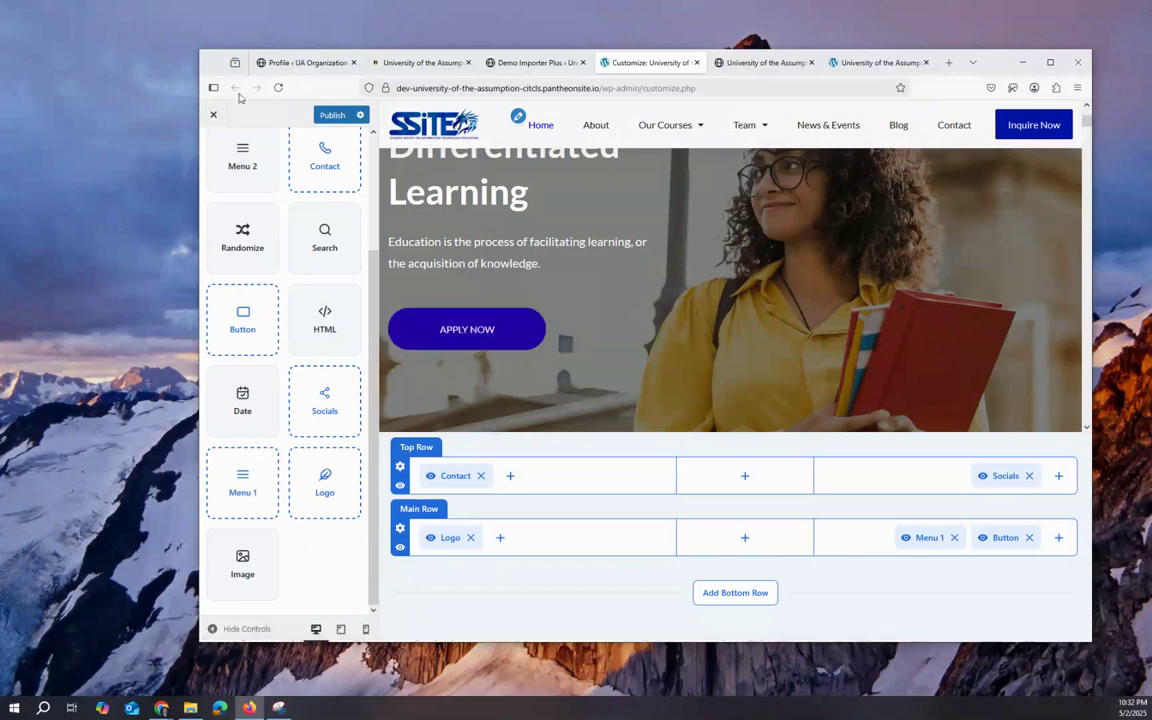
# Step: Dismiss the leave-page prompt to keep unsaved changes and return to the Customizer root
pyautogui.click(236, 89)
pyautogui.click(723, 396)
pyautogui.scroll(3, 293, 274)
pyautogui.click(212, 149)
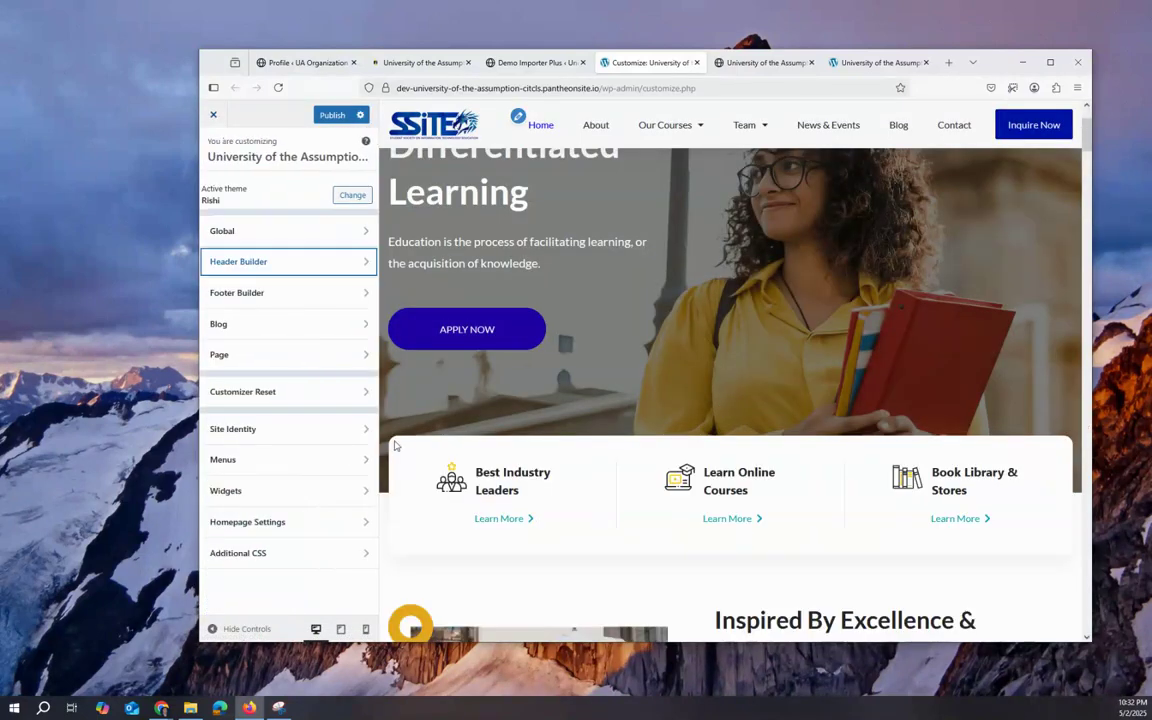
# Step: Briefly check the Page and Footer Builder settings, then publish the Customizer changes
pyautogui.click(252, 360)
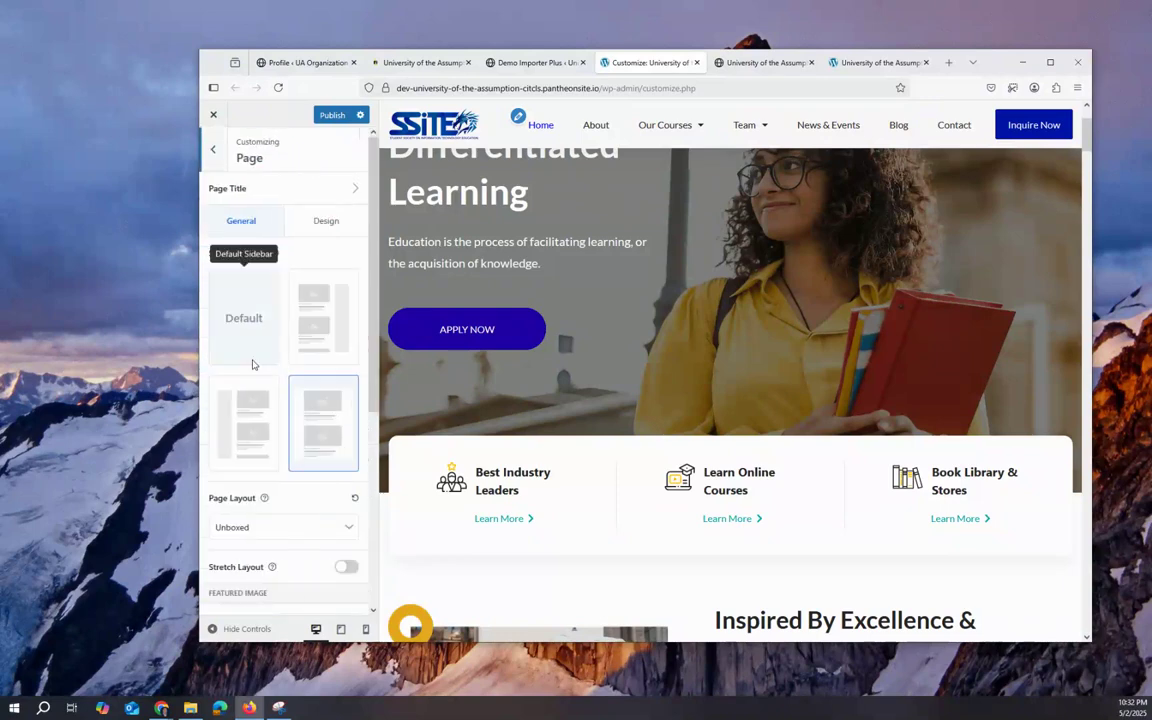
pyautogui.click(213, 150)
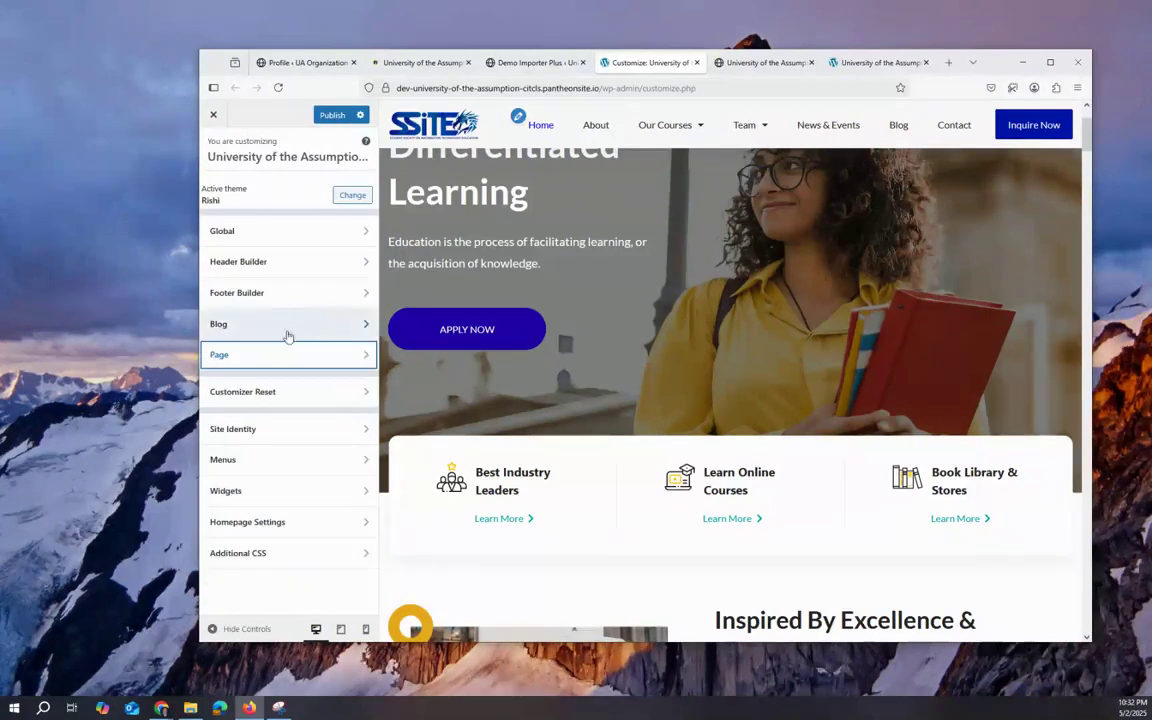
pyautogui.click(280, 293)
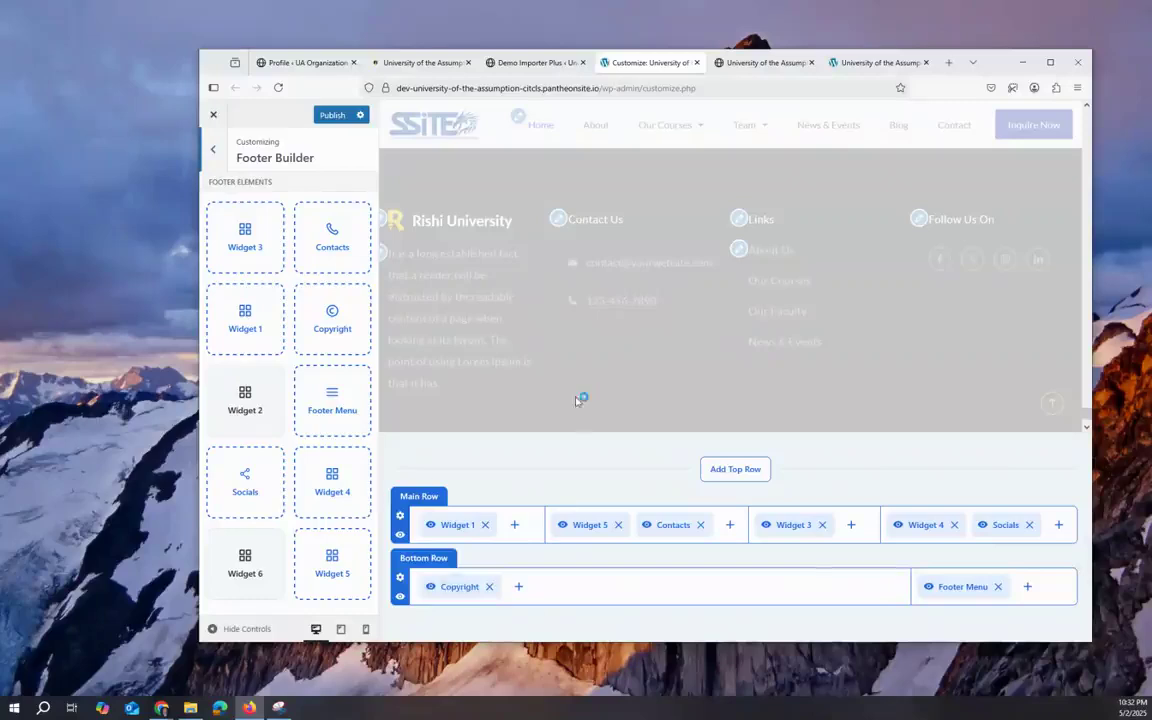
pyautogui.click(213, 150)
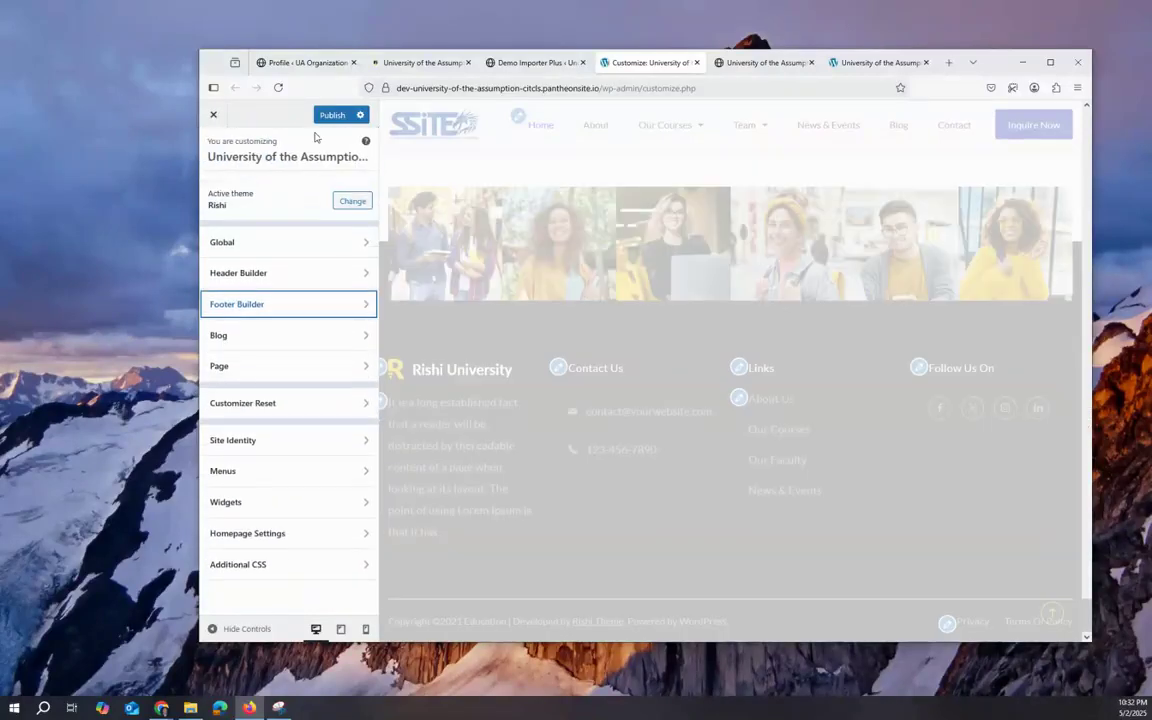
pyautogui.click(331, 116)
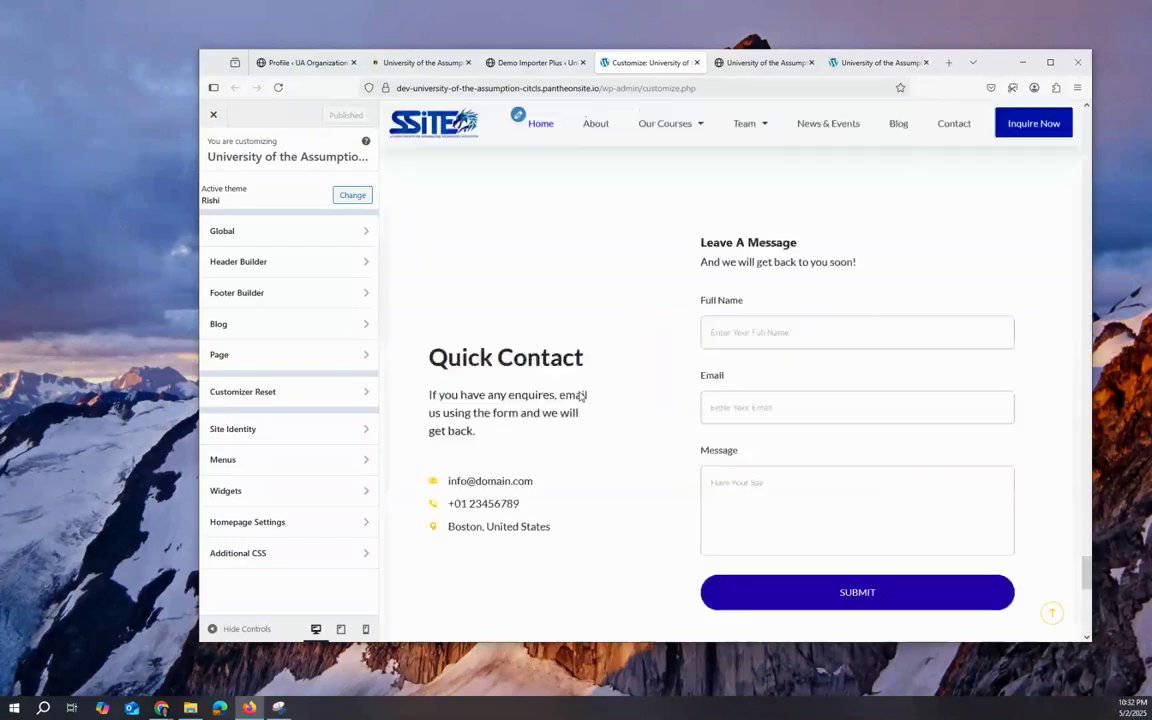
# Step: Reload the live home page to check the blue buttons, then switch to the Demo Importer Plus tab
pyautogui.scroll(10, 580, 395)
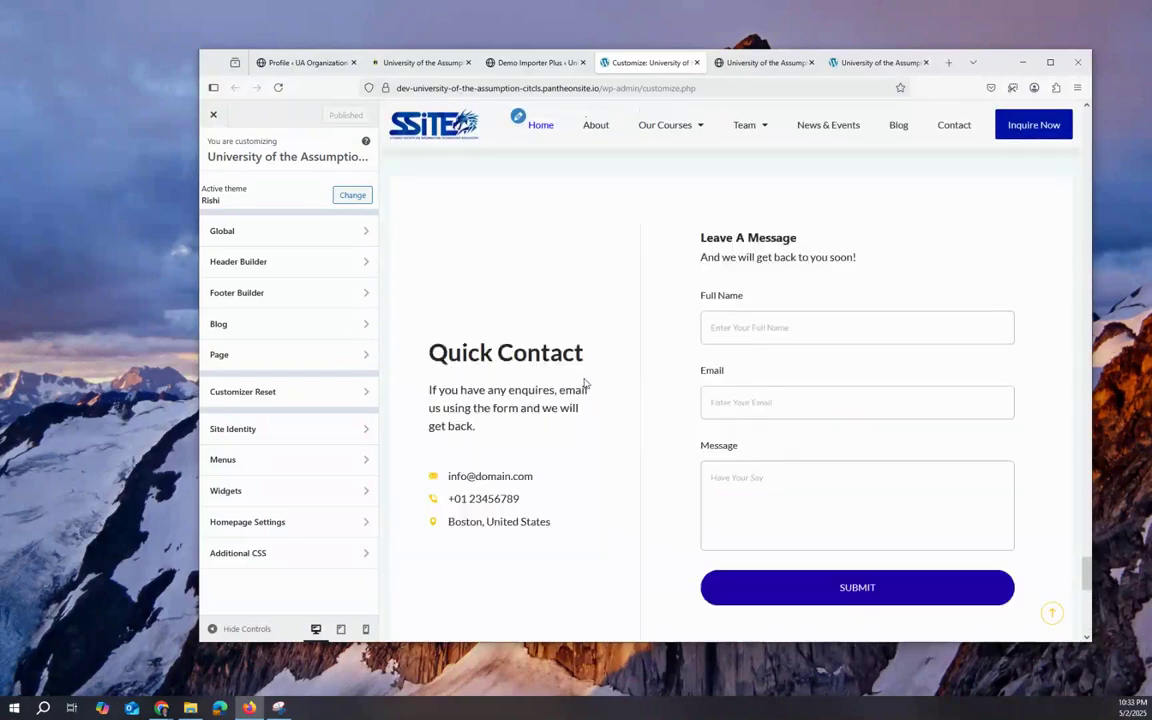
pyautogui.scroll(6, 993, 206)
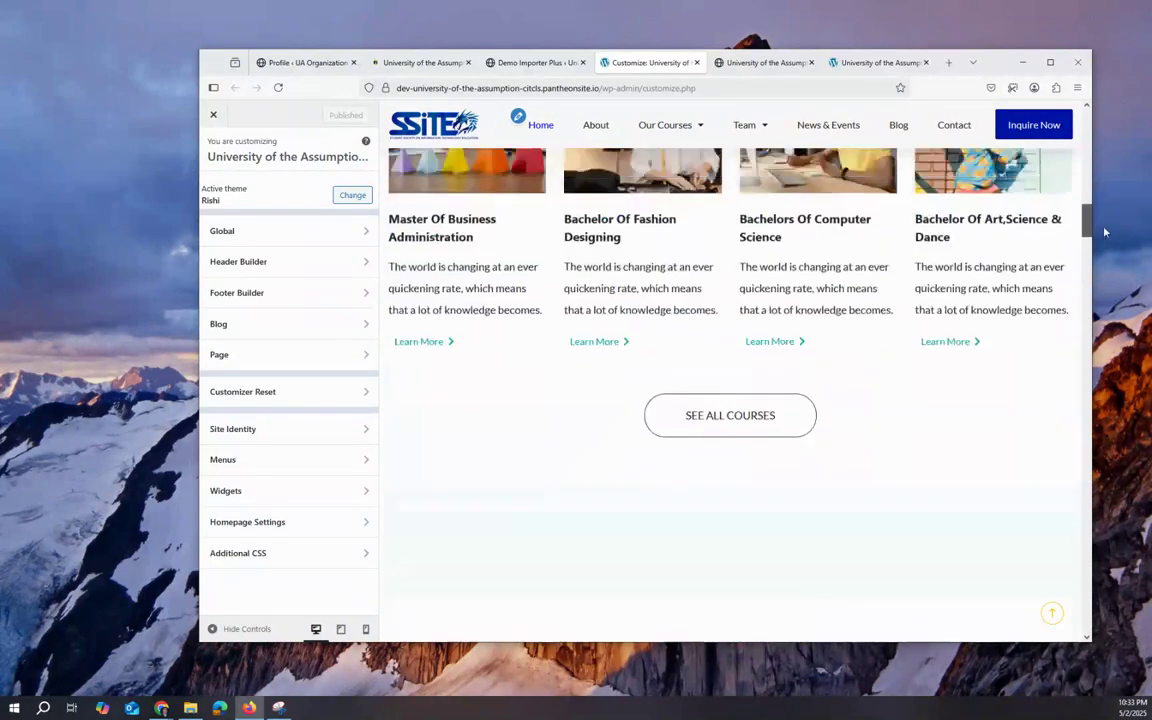
pyautogui.click(743, 64)
pyautogui.click(277, 88)
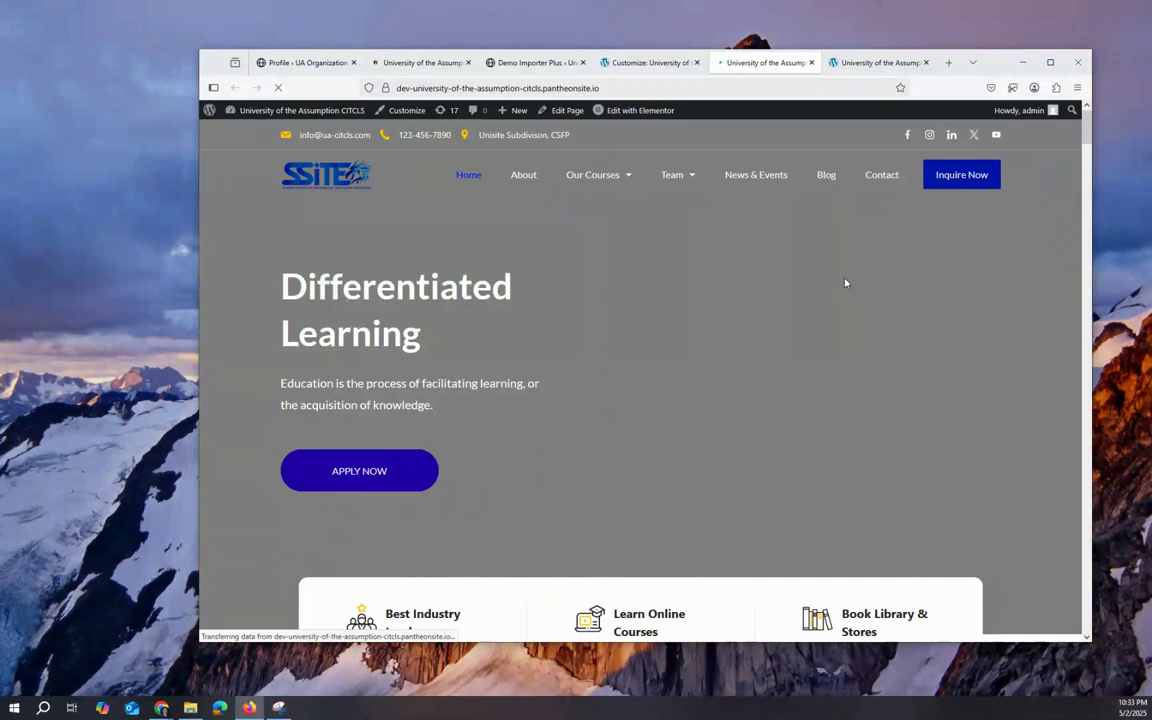
pyautogui.scroll(-3, 720, 386)
pyautogui.scroll(3, 717, 383)
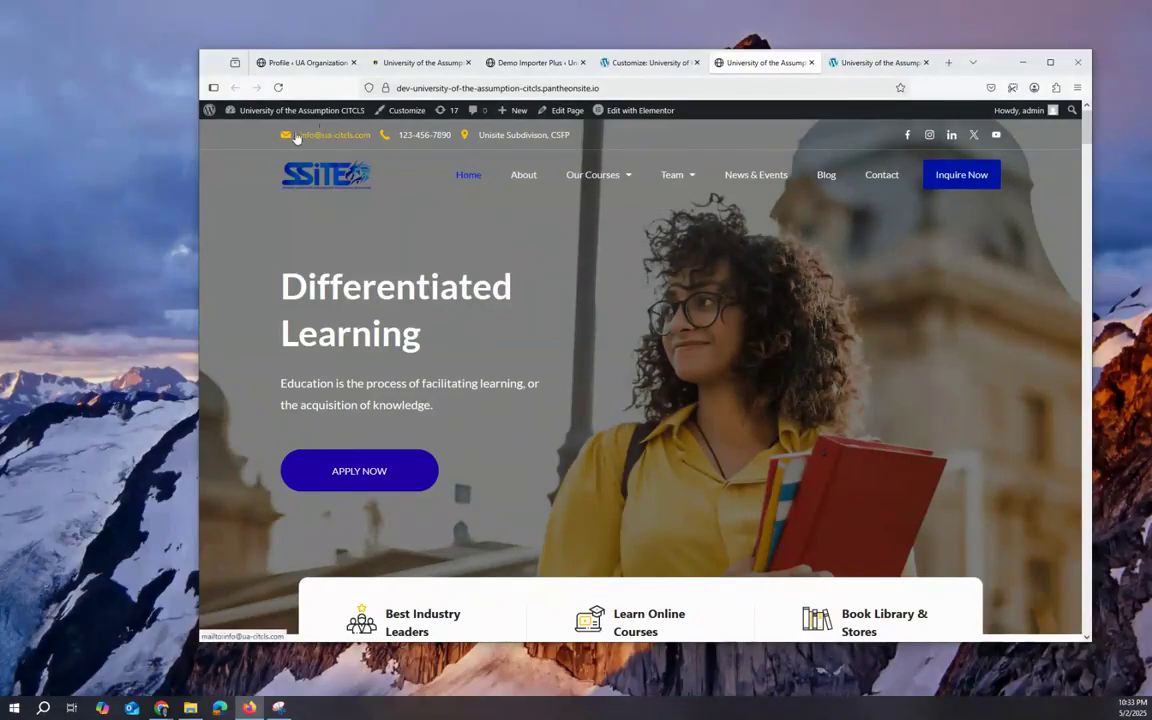
pyautogui.click(635, 64)
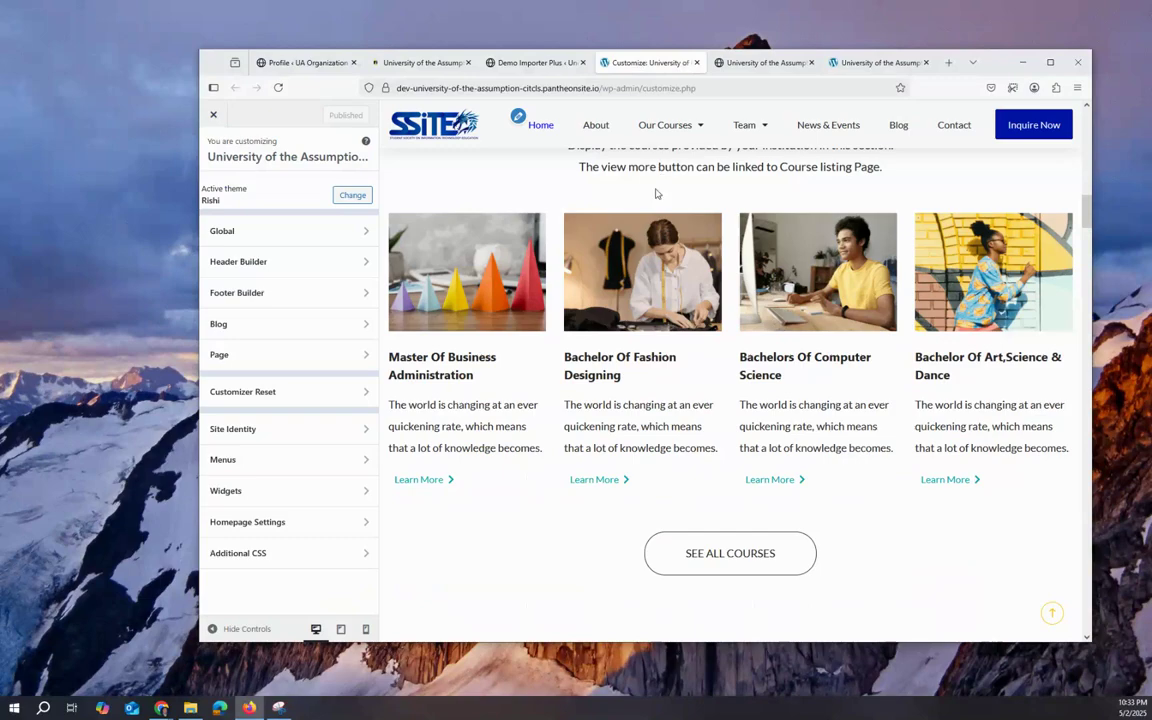
pyautogui.click(535, 62)
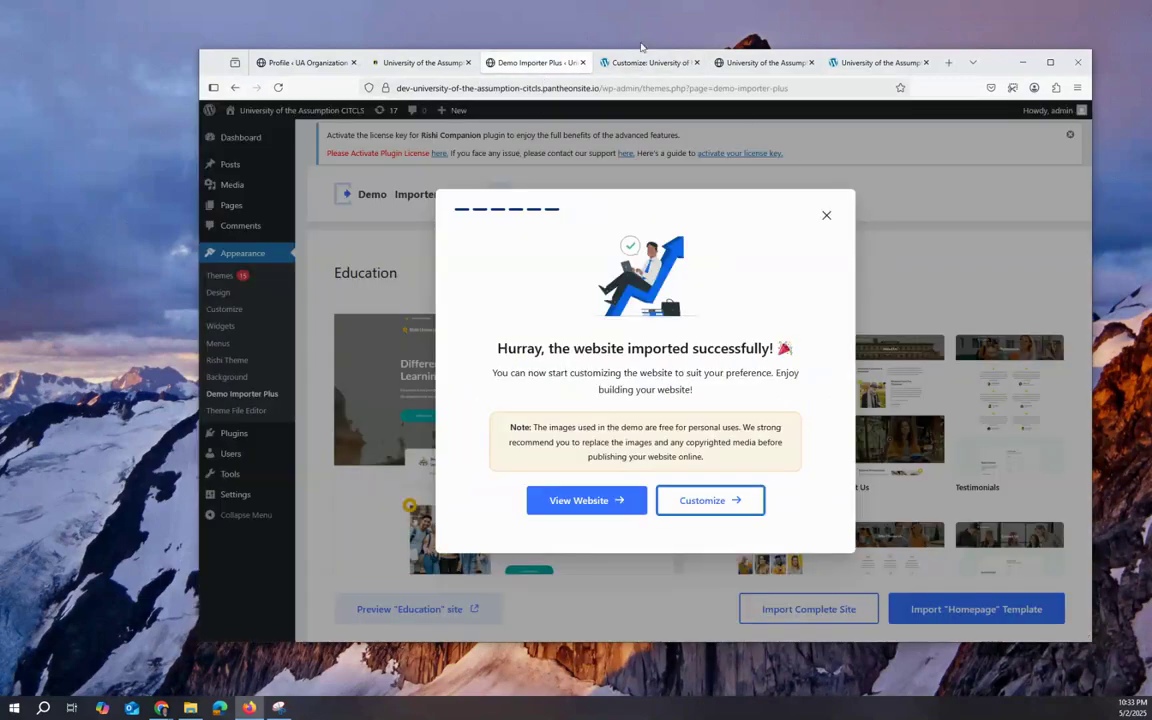
# Step: In the Customizer's Header Builder, open the top-bar Contact element's design options
pyautogui.click(645, 60)
pyautogui.click(324, 263)
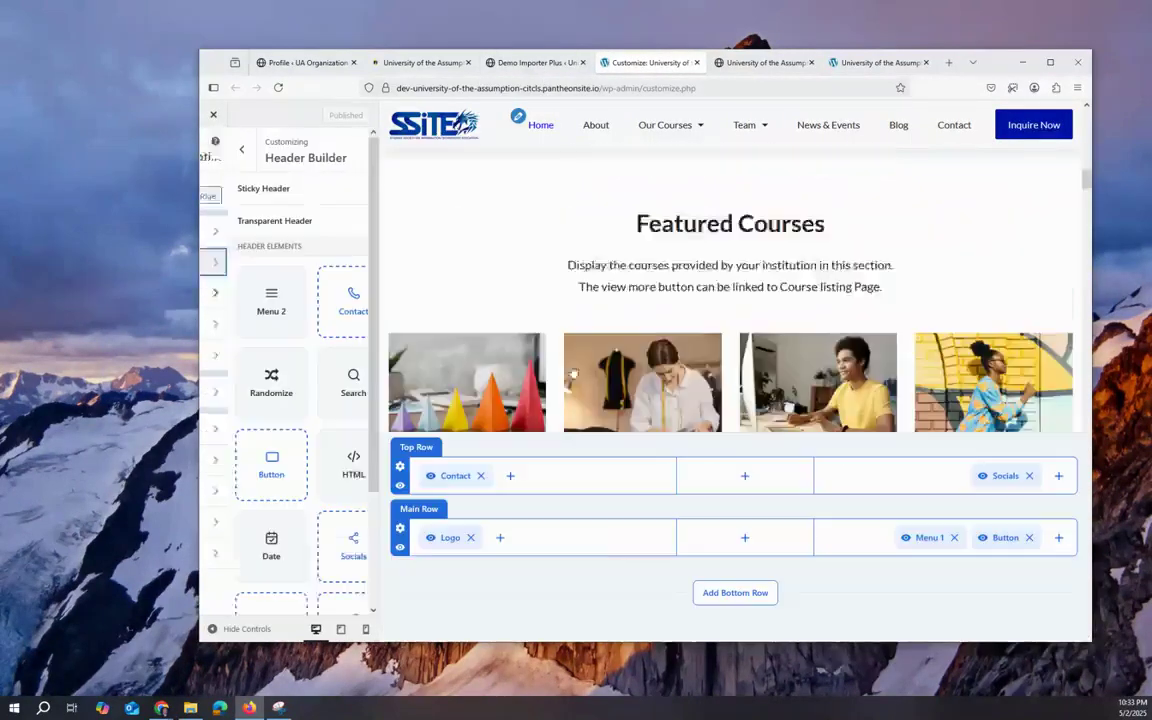
pyautogui.click(446, 478)
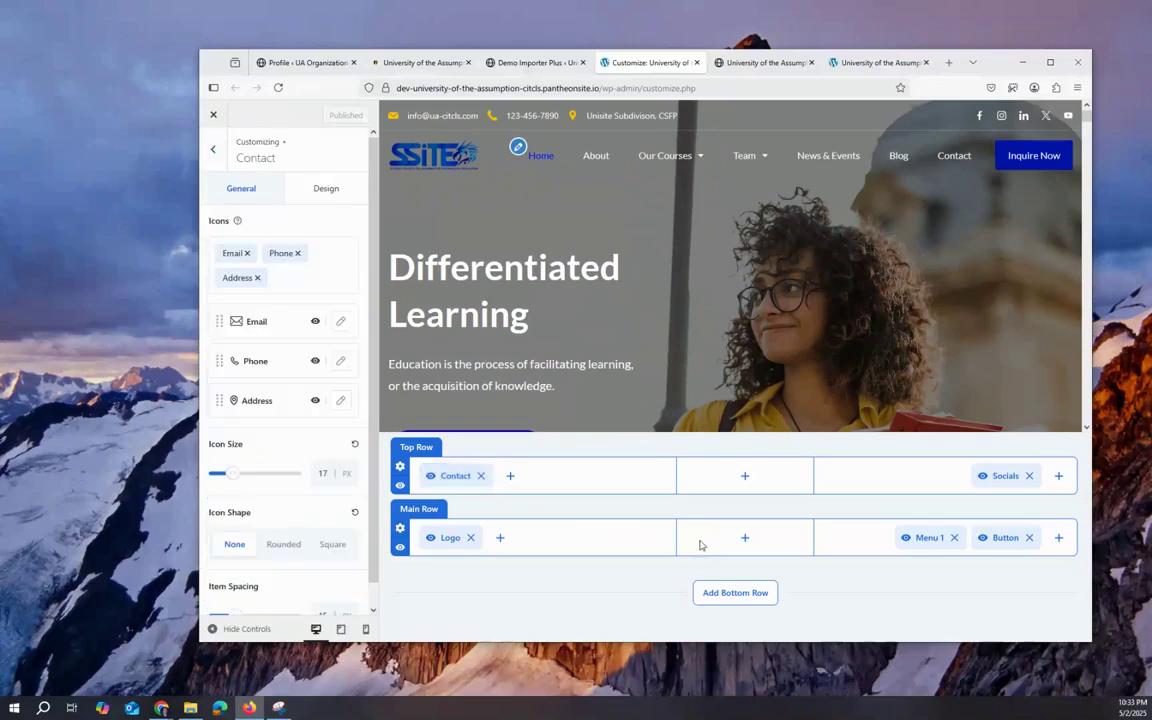
pyautogui.click(293, 196)
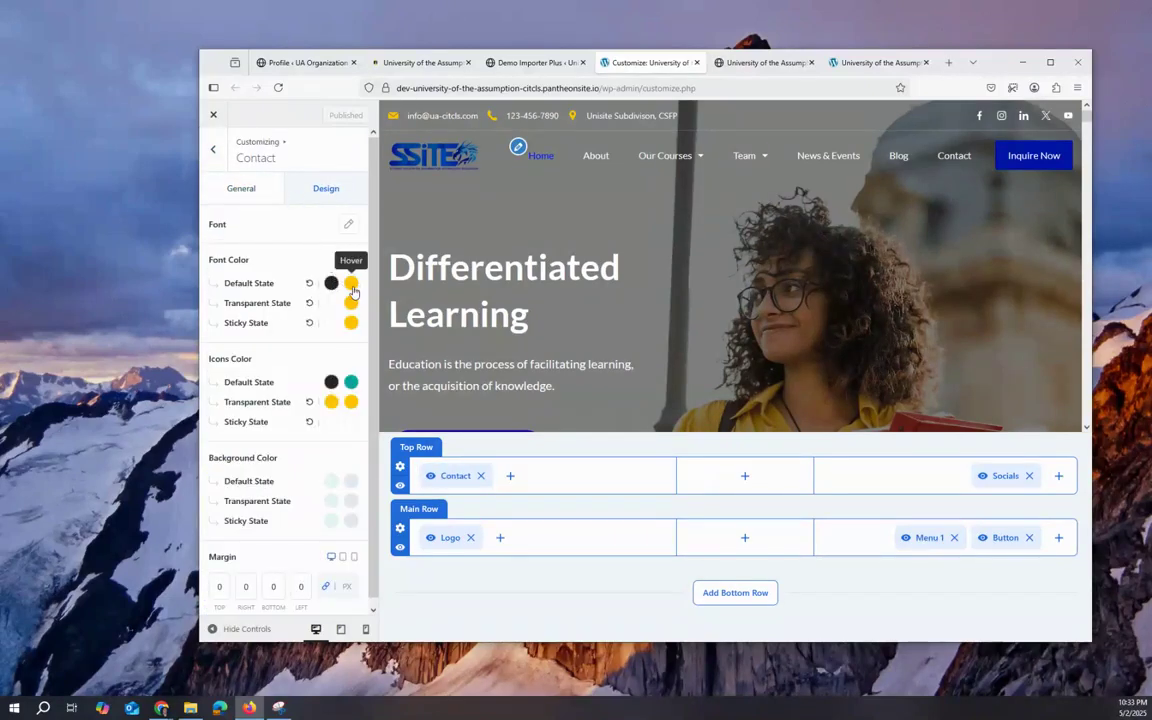
# Step: Set the Contact text hover colour to blue #0006FC for the default, transparent and sticky states
pyautogui.click(350, 284)
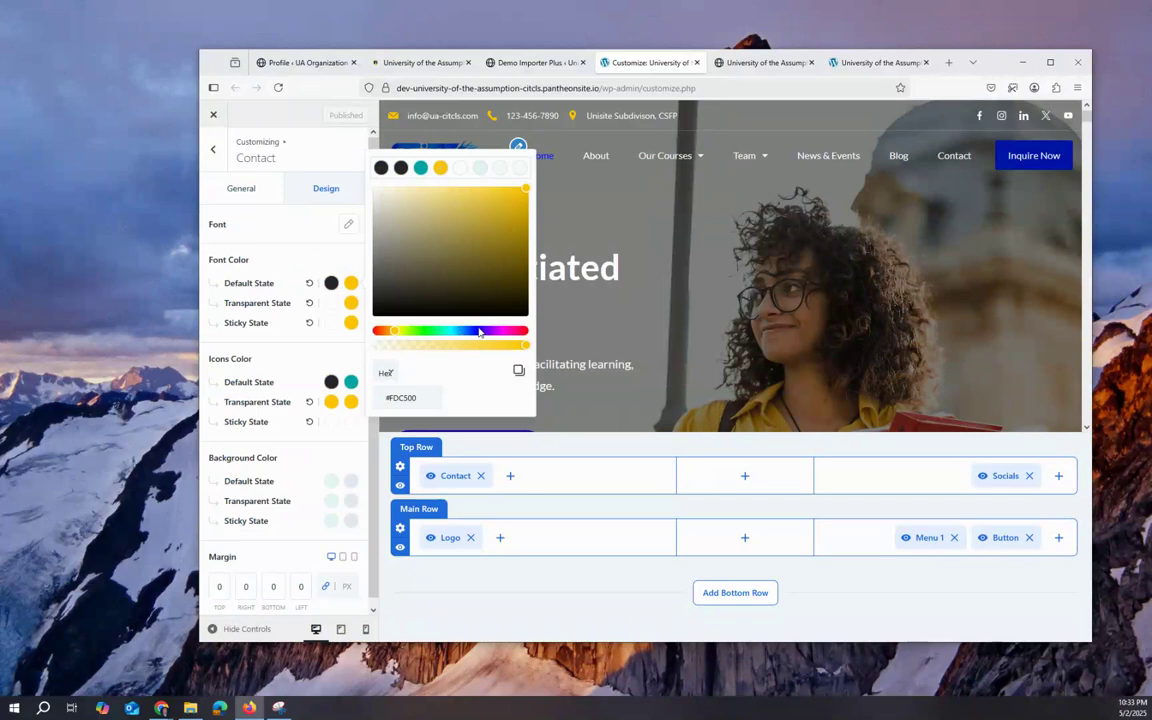
pyautogui.click(479, 332)
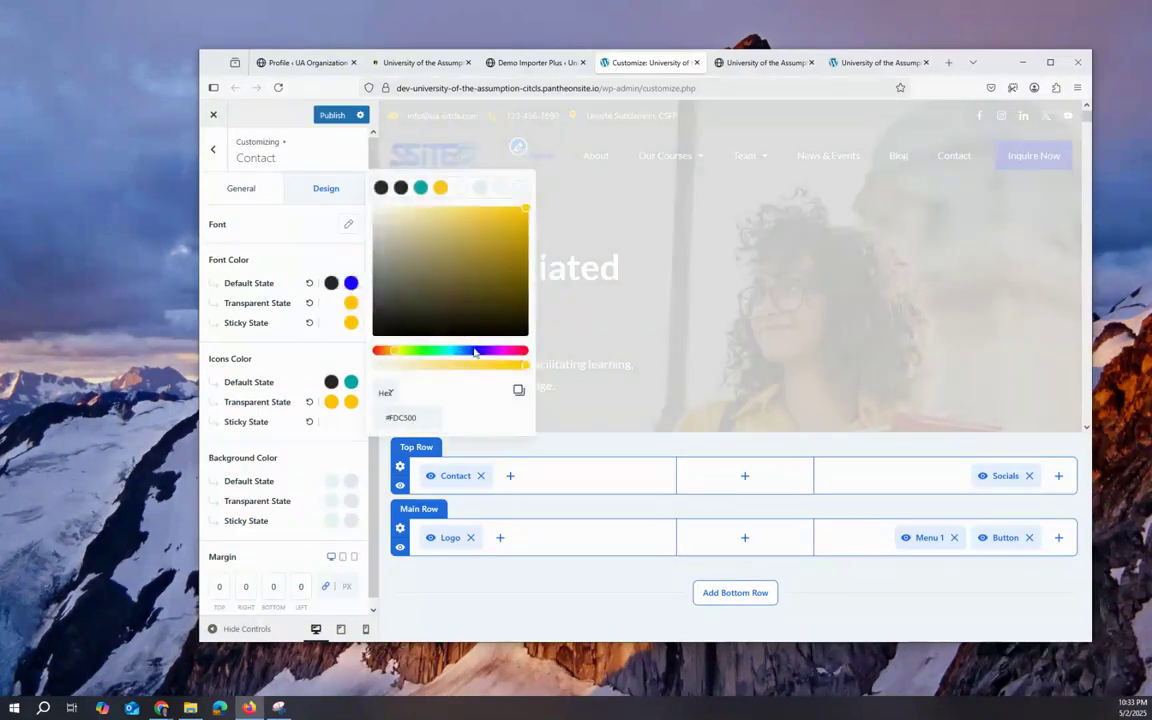
pyautogui.click(475, 352)
pyautogui.click(350, 322)
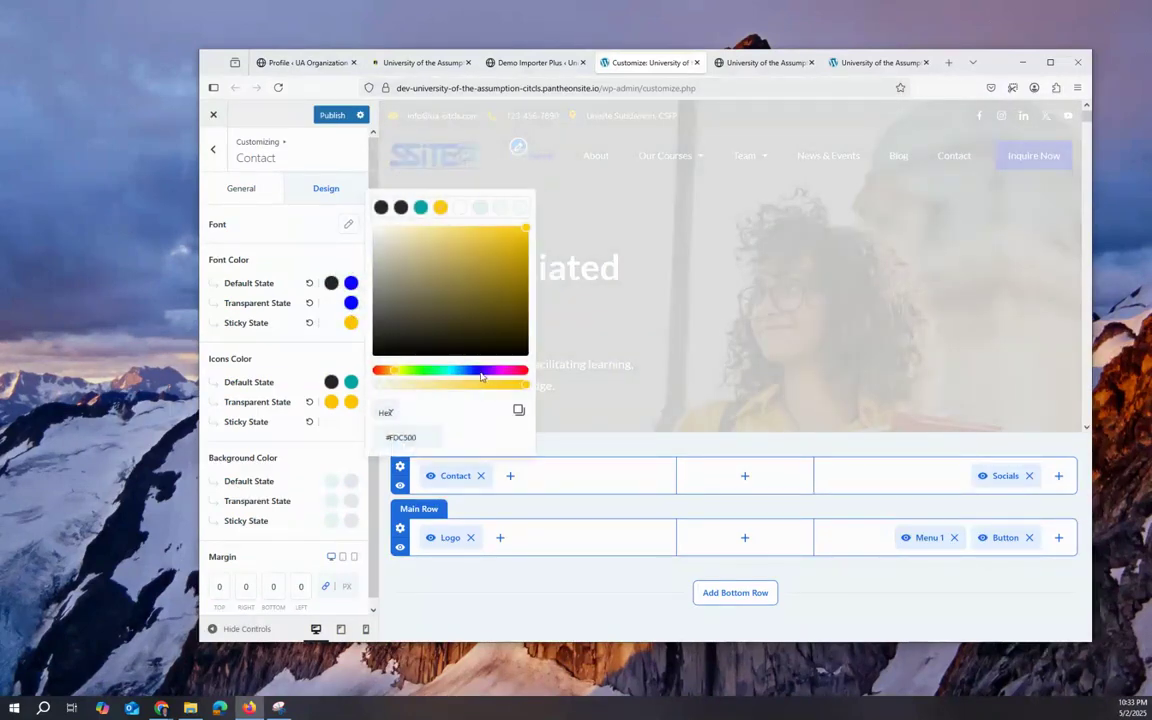
pyautogui.click(476, 371)
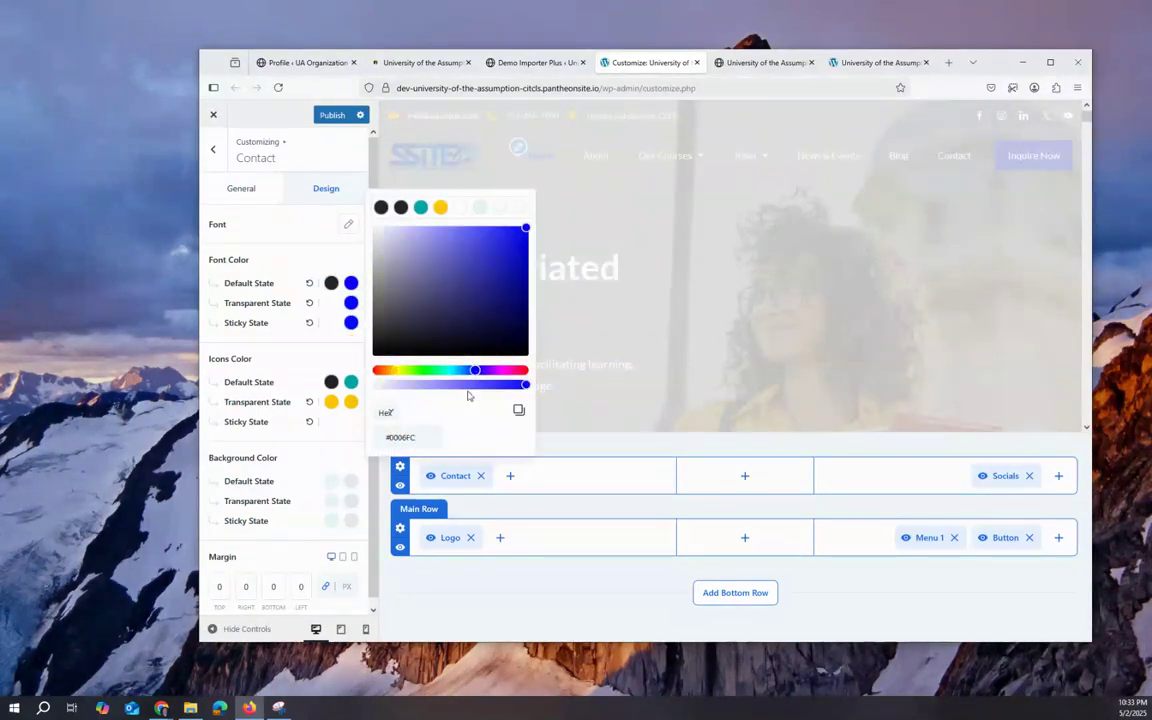
pyautogui.click(331, 403)
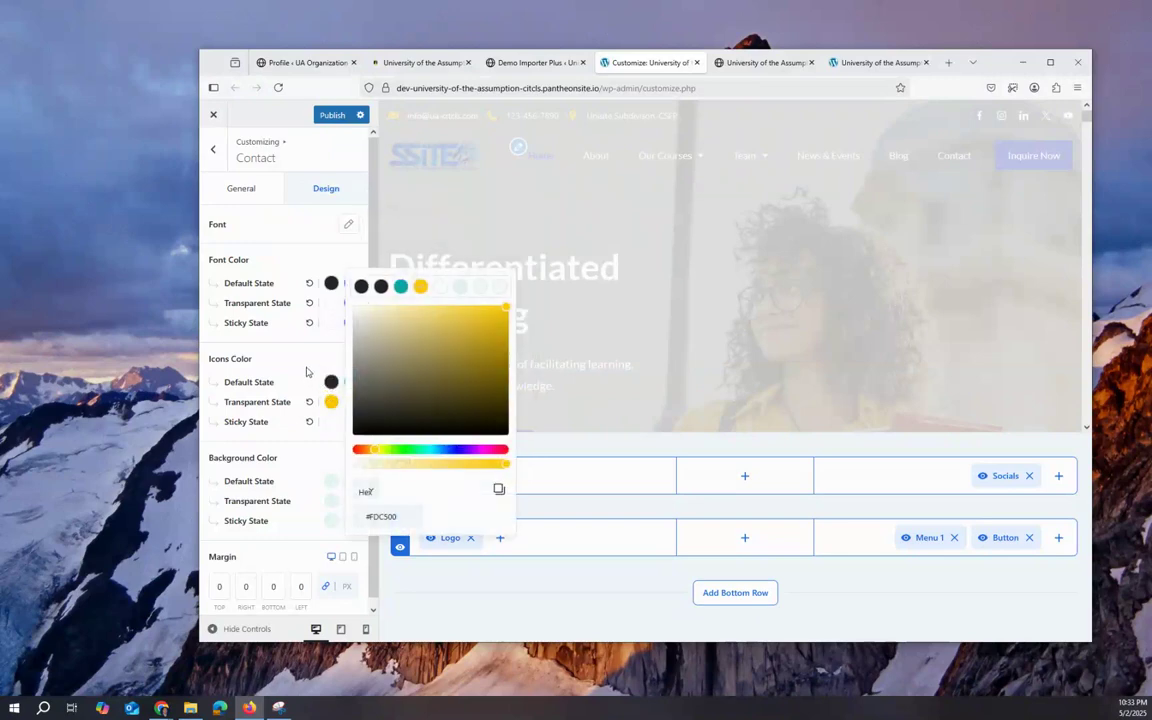
pyautogui.click(276, 330)
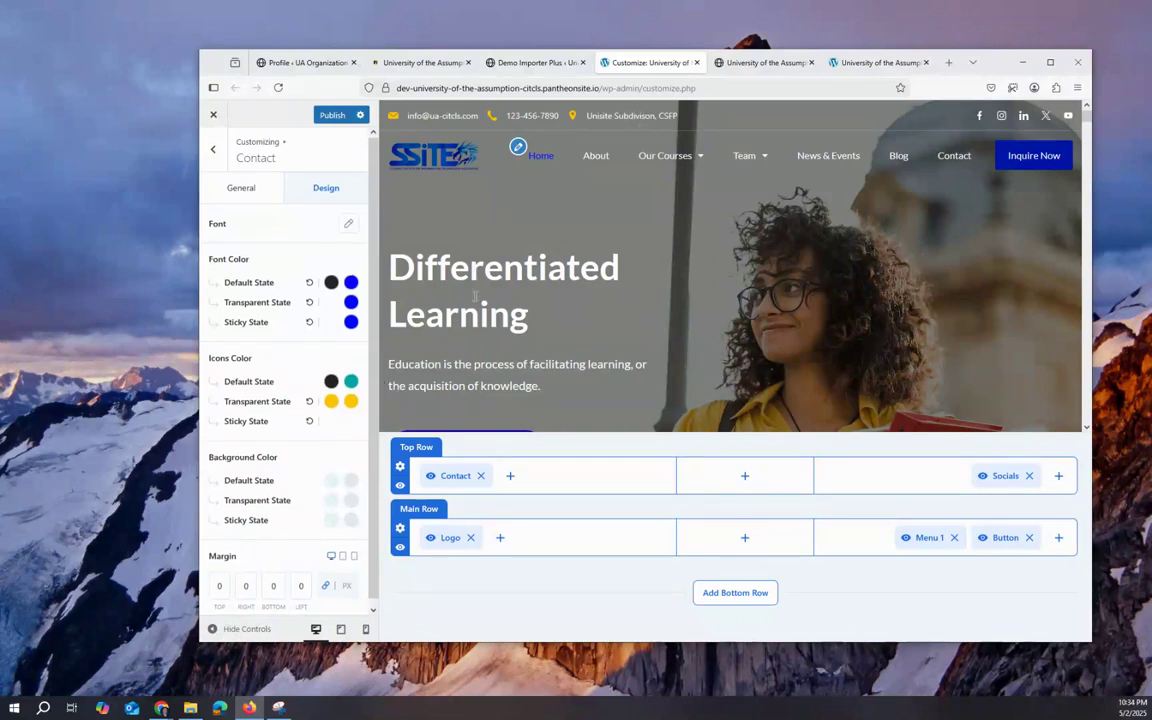
pyautogui.scroll(-3, 525, 297)
pyautogui.scroll(1, 525, 297)
pyautogui.scroll(-2, 526, 296)
pyautogui.scroll(6, 560, 250)
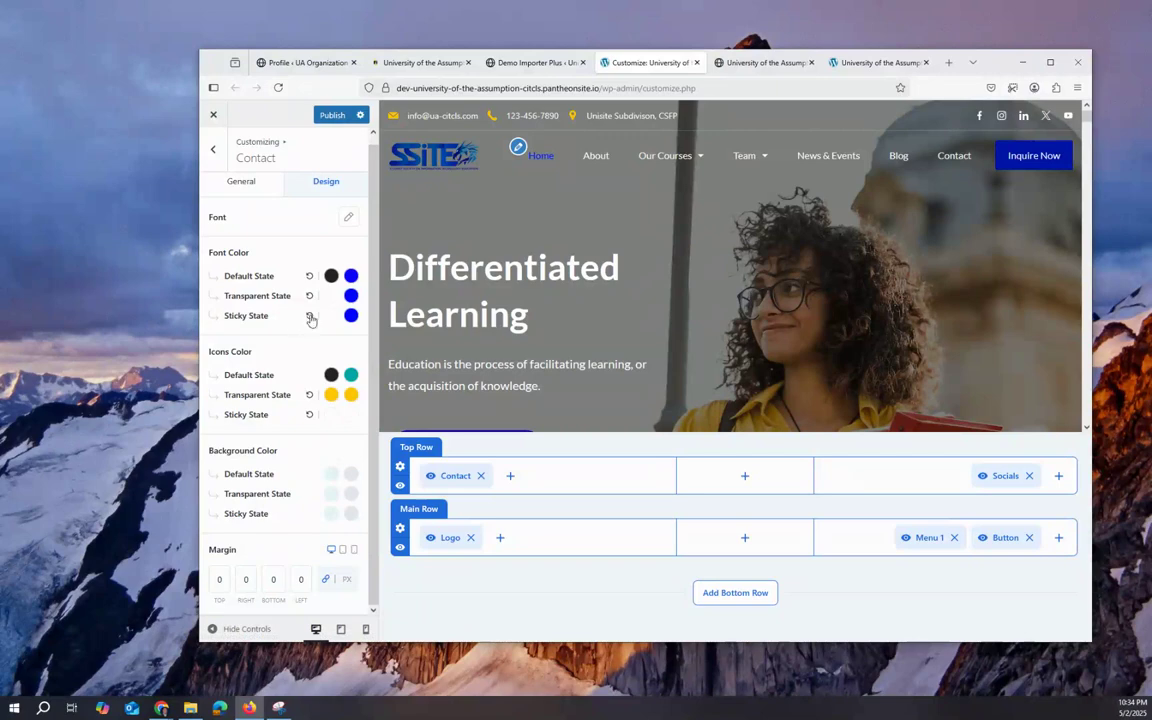
pyautogui.click(229, 185)
pyautogui.click(341, 393)
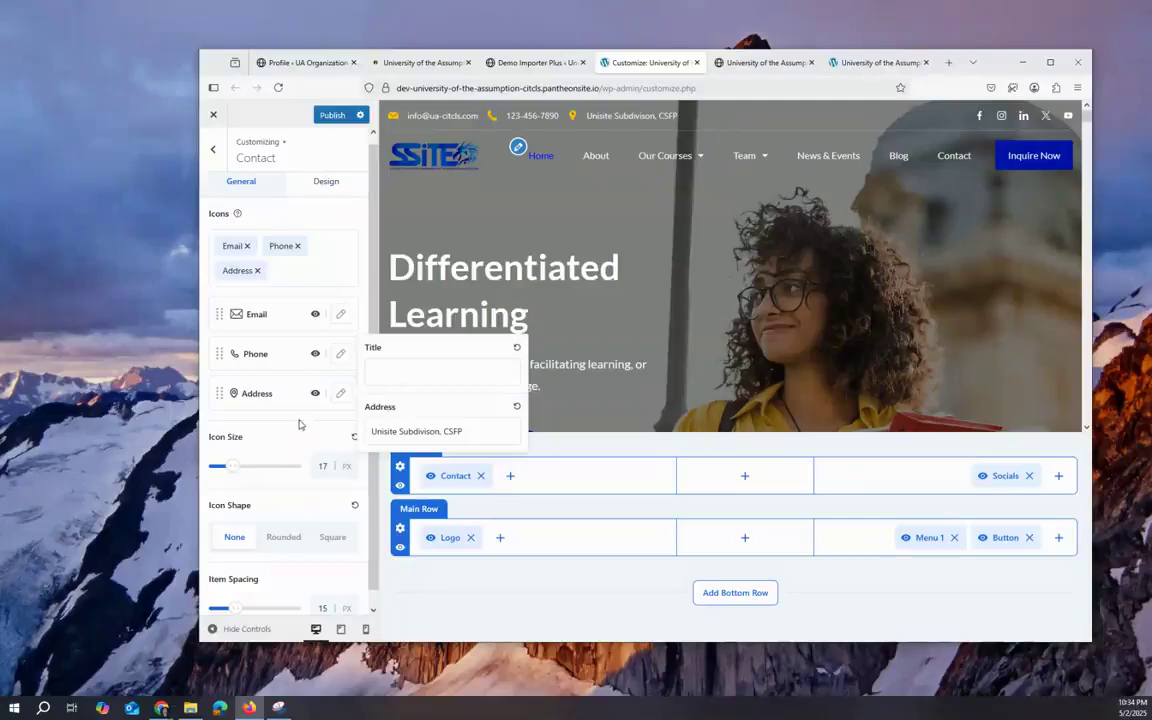
pyautogui.click(340, 353)
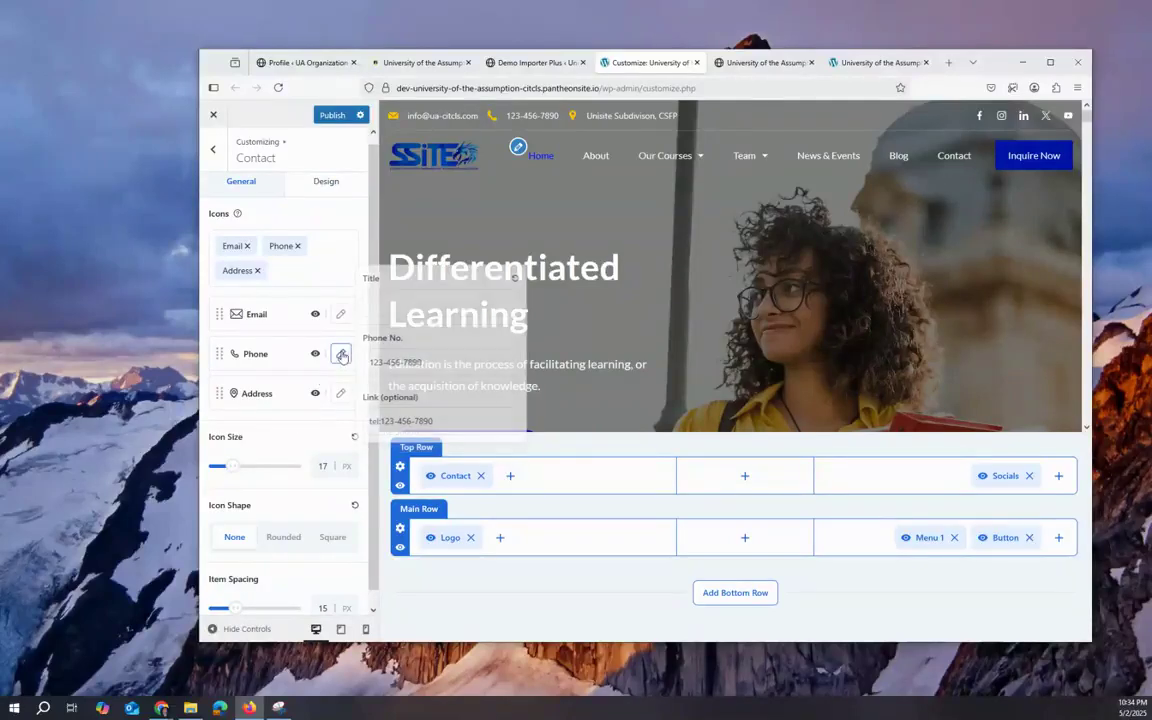
pyautogui.tripleClick(290, 425)
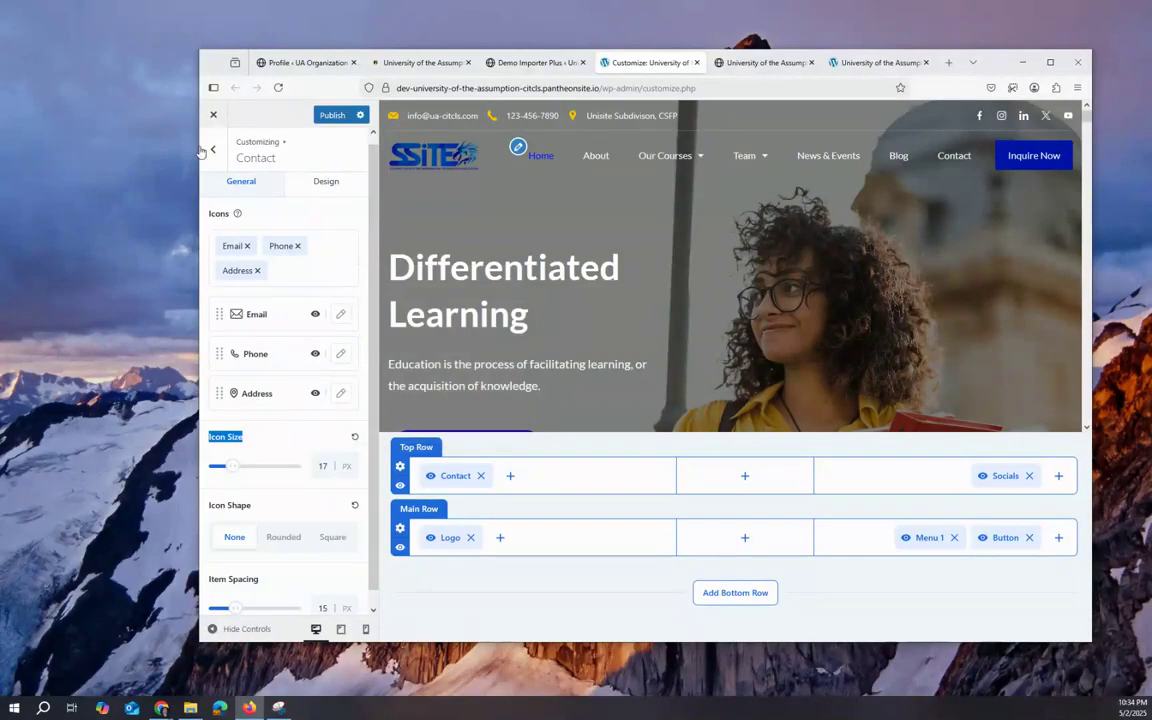
pyautogui.click(326, 181)
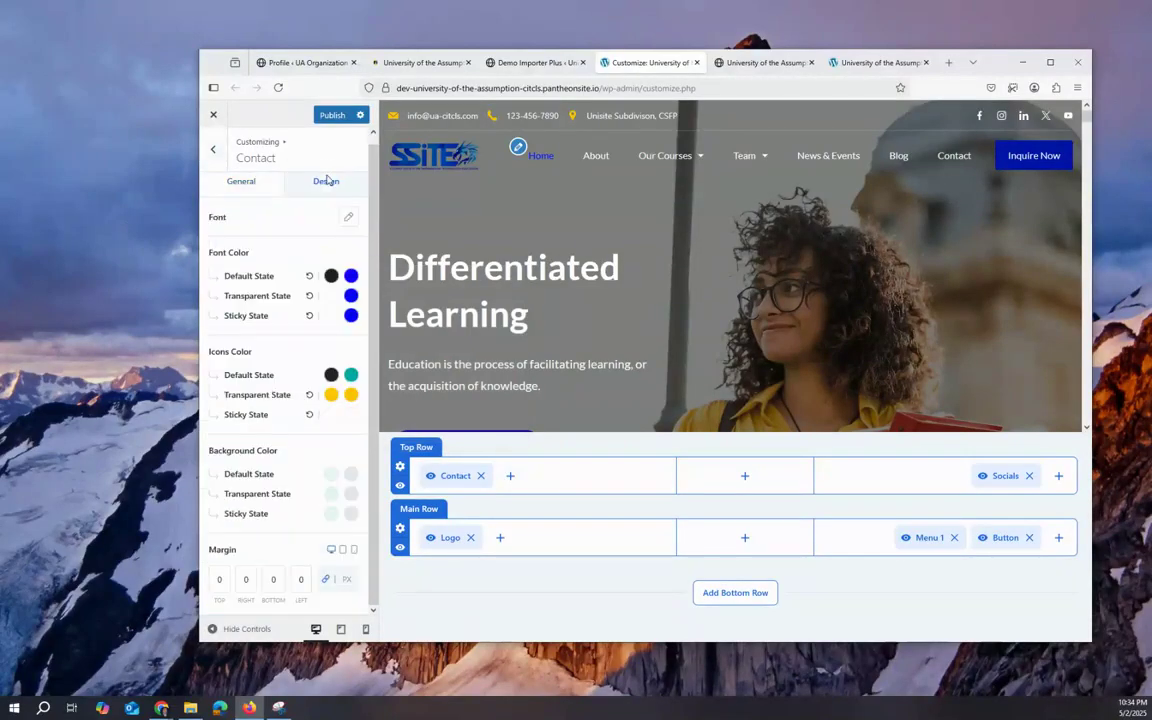
pyautogui.click(351, 396)
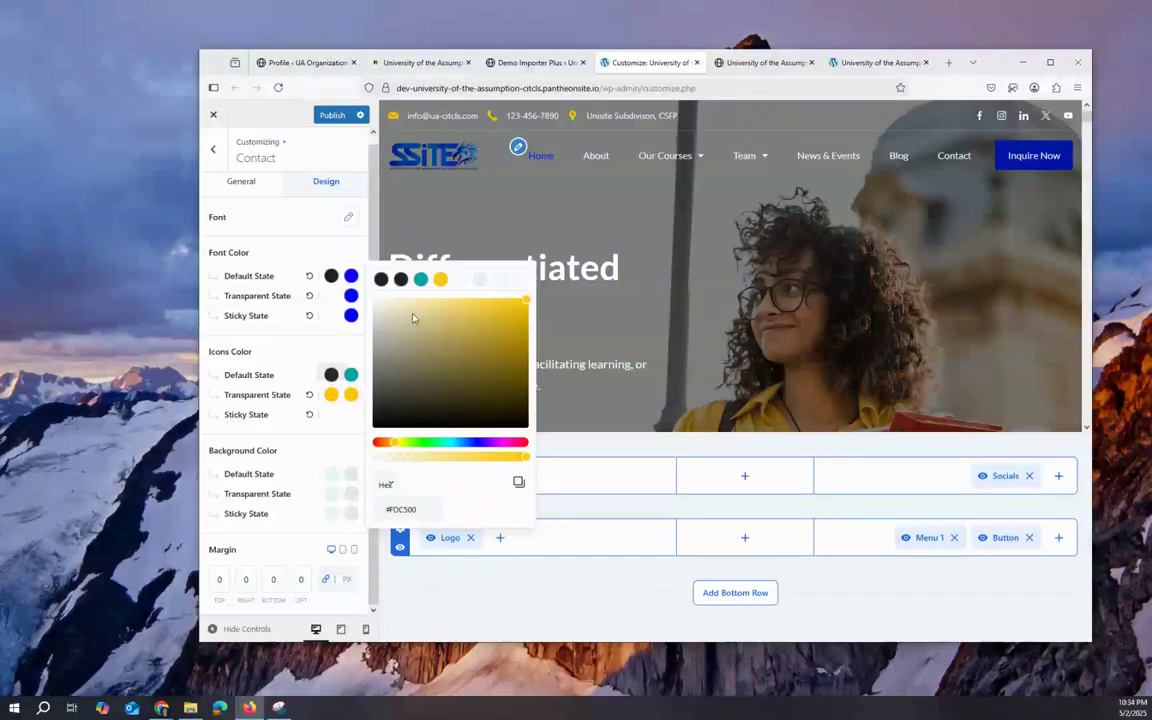
# Step: Set the transparent-state contact icon colour to blue
pyautogui.click(480, 446)
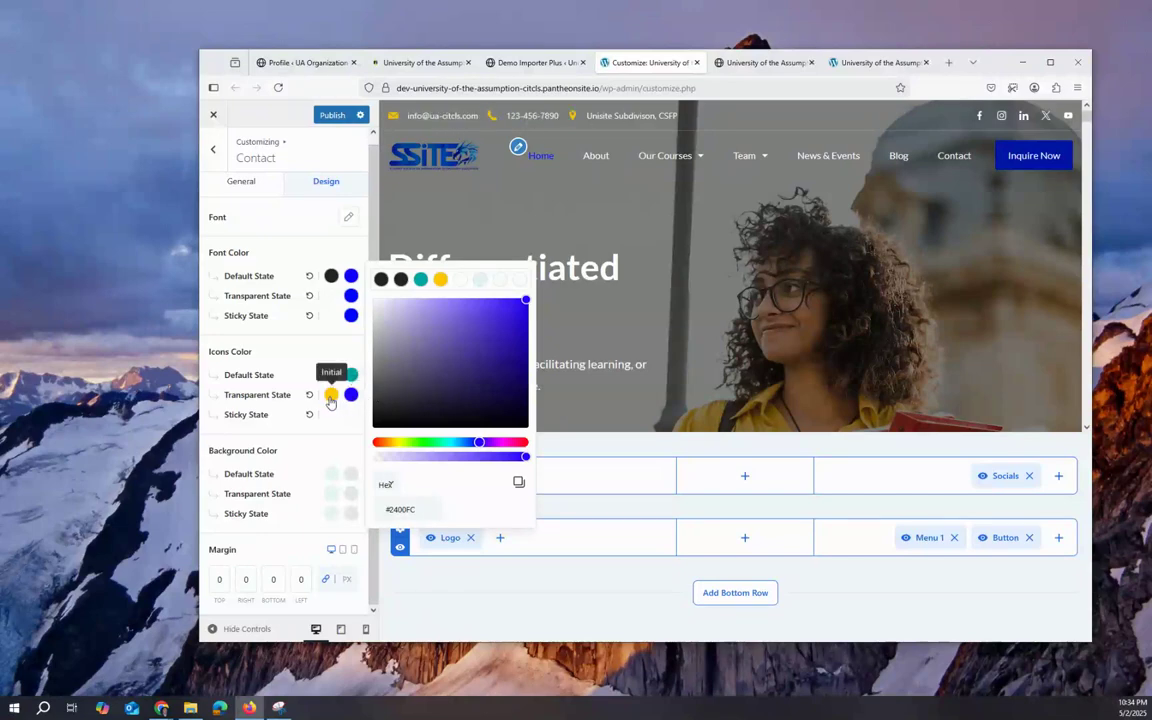
pyautogui.click(331, 396)
pyautogui.click(331, 395)
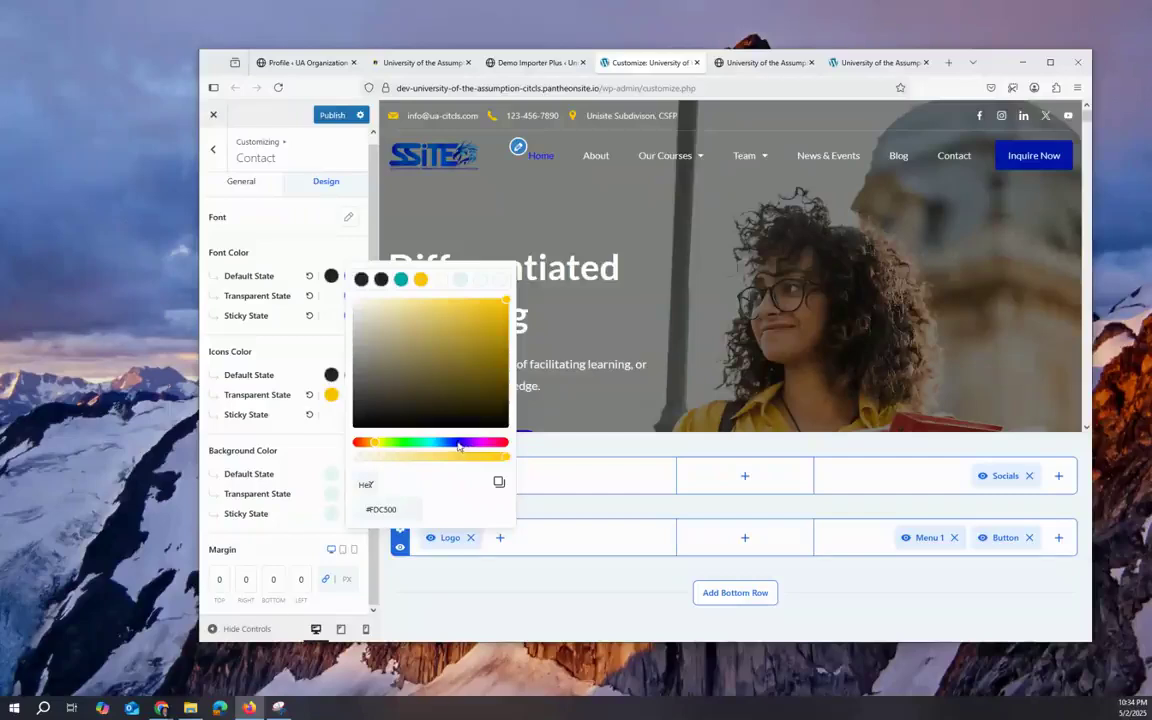
pyautogui.click(458, 443)
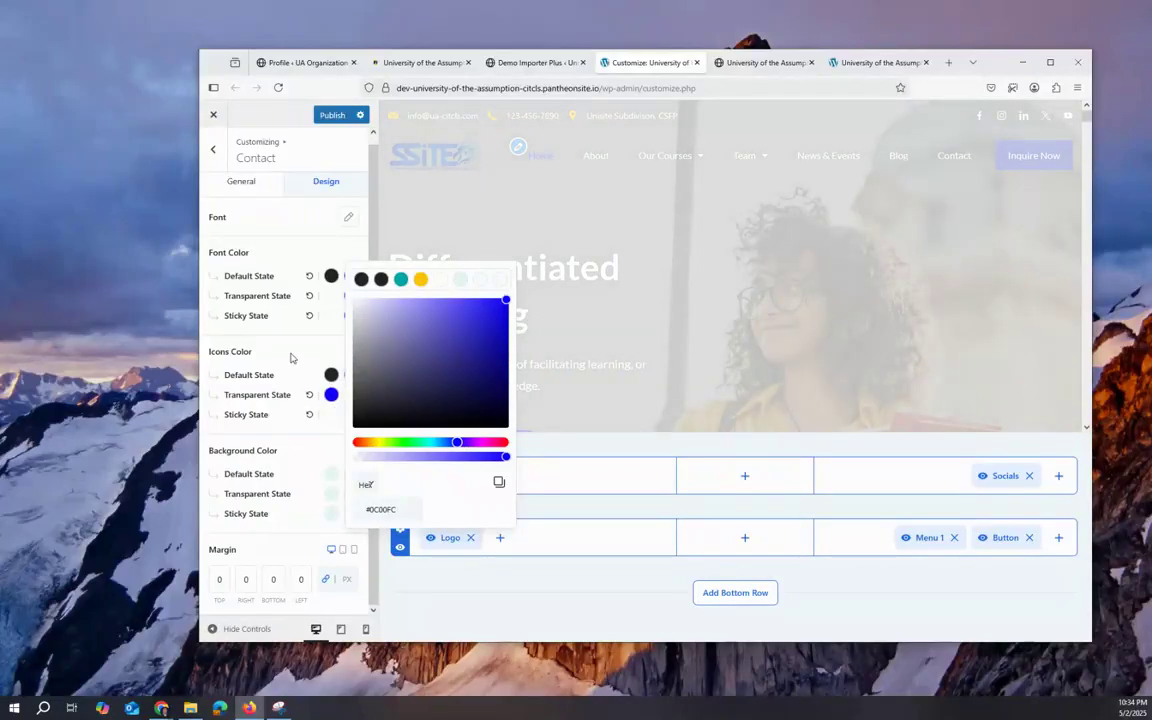
pyautogui.click(291, 357)
# Step: Give the transparent-state icons a #090909 hover colour and publish the changes
pyautogui.click(351, 394)
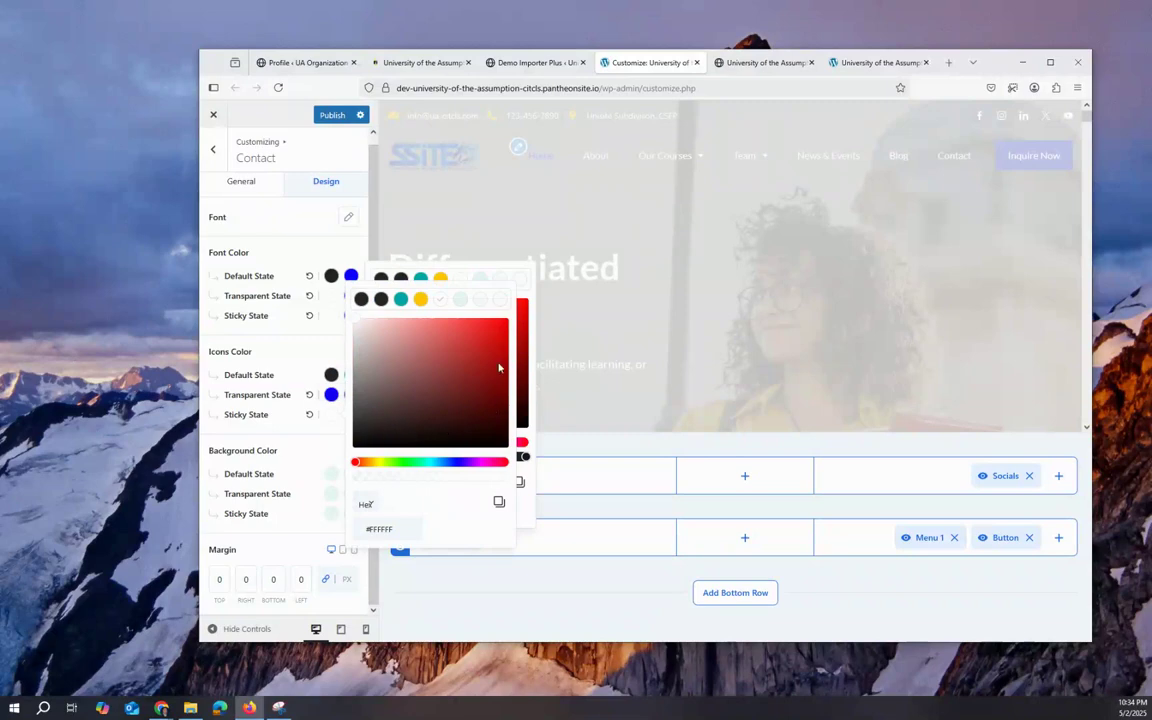
pyautogui.click(519, 420)
pyautogui.click(373, 422)
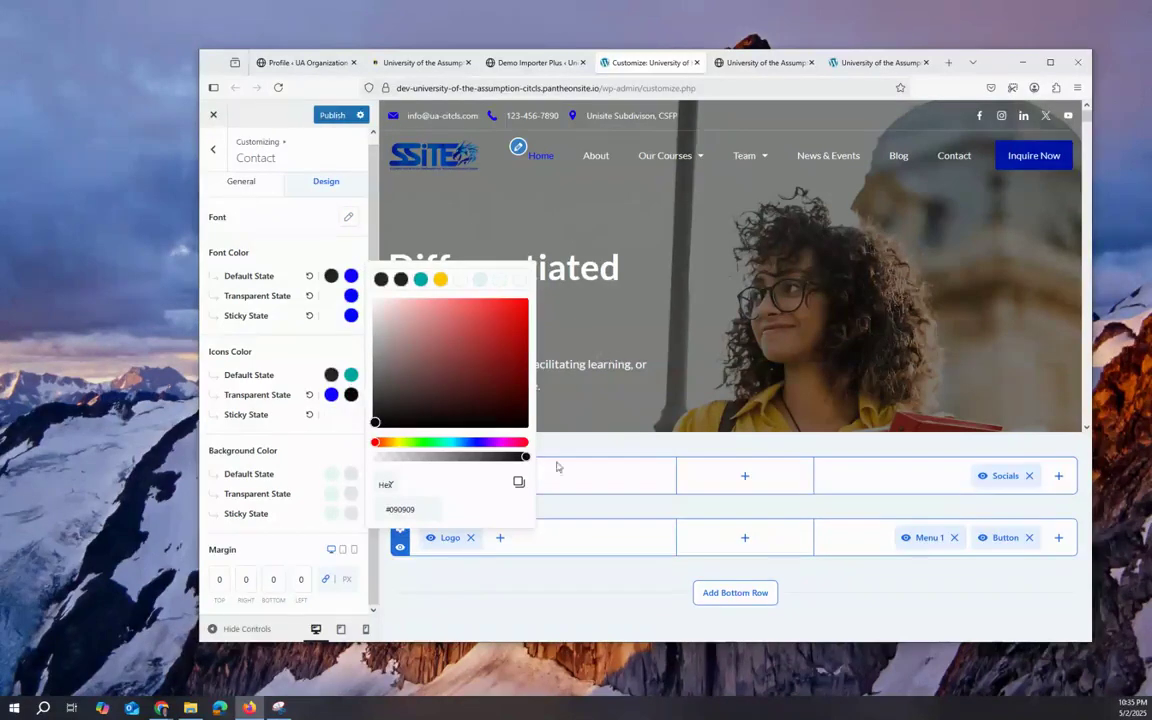
pyautogui.click(595, 447)
pyautogui.click(332, 114)
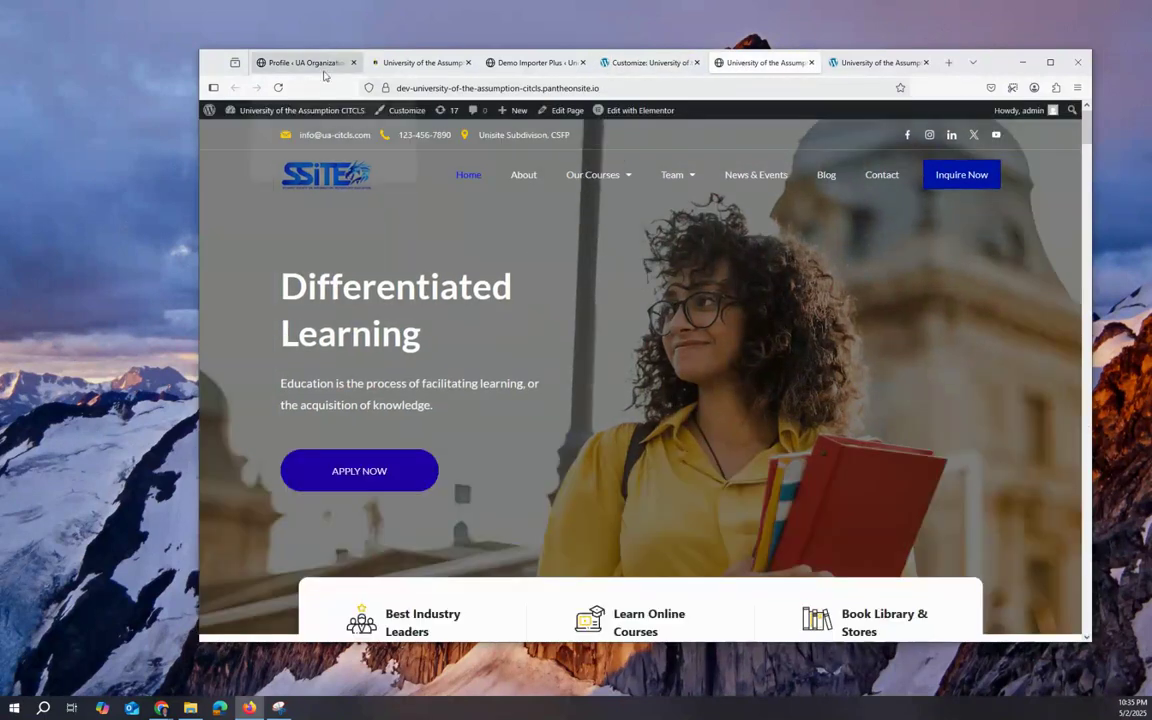
# Step: Reload the live site's home page in its own tab to see the new header colours
pyautogui.click(763, 62)
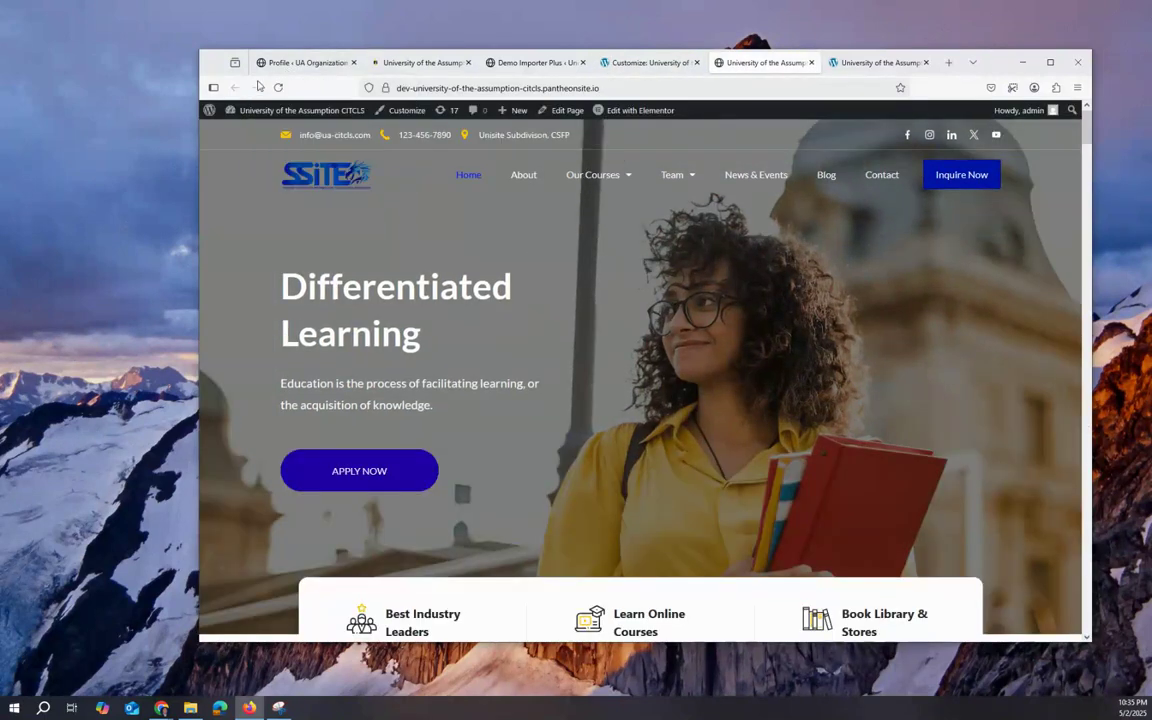
pyautogui.click(468, 174)
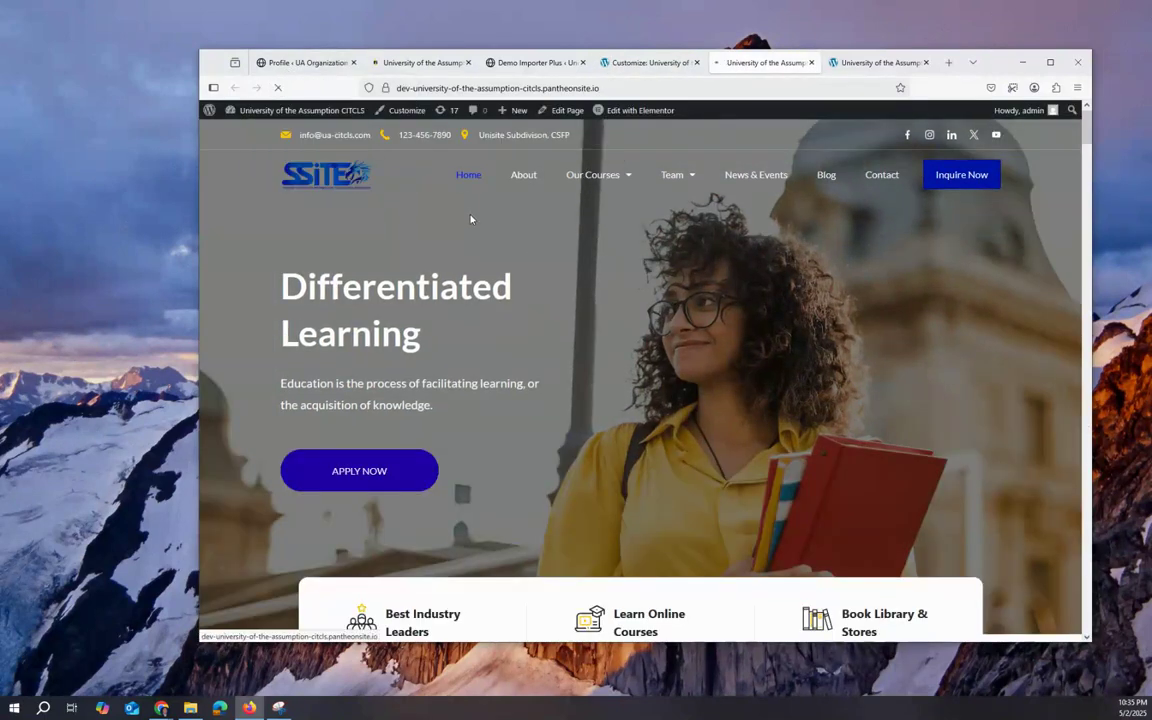